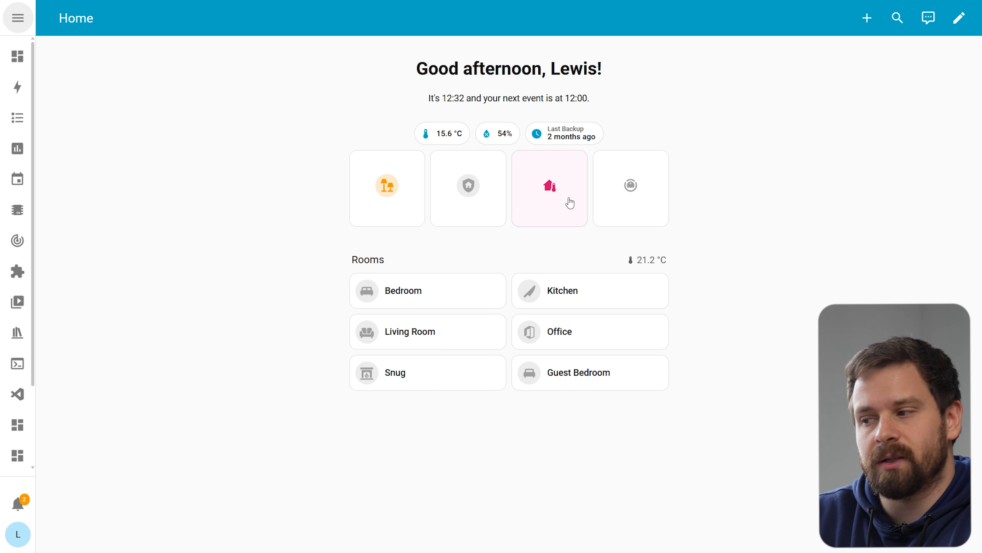
Step: Look through the finished dashboard's Lights, house-thermometer and Bedroom views, returning to the Home view after each
{"action": "left_click", "coordinate": [382, 202]}
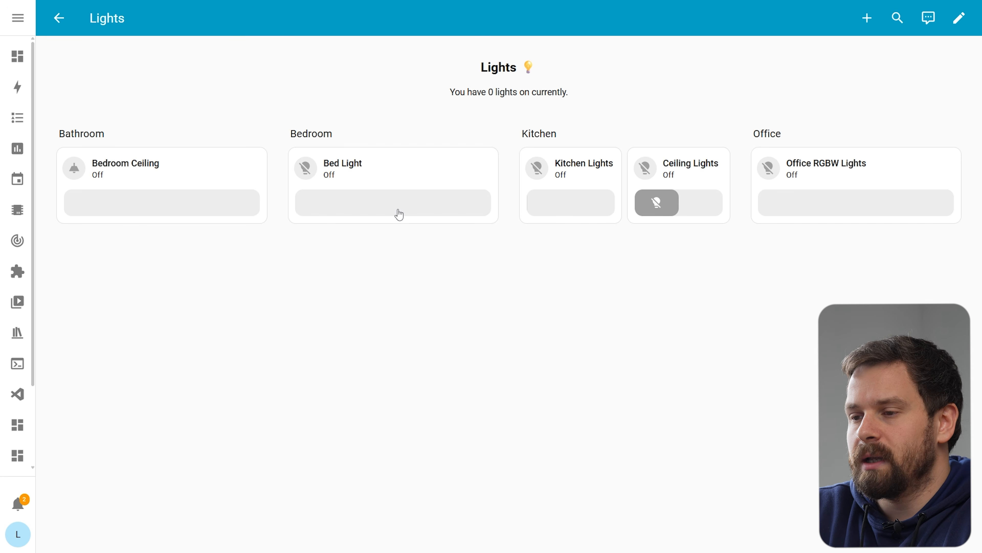
{"action": "left_click", "coordinate": [59, 31]}
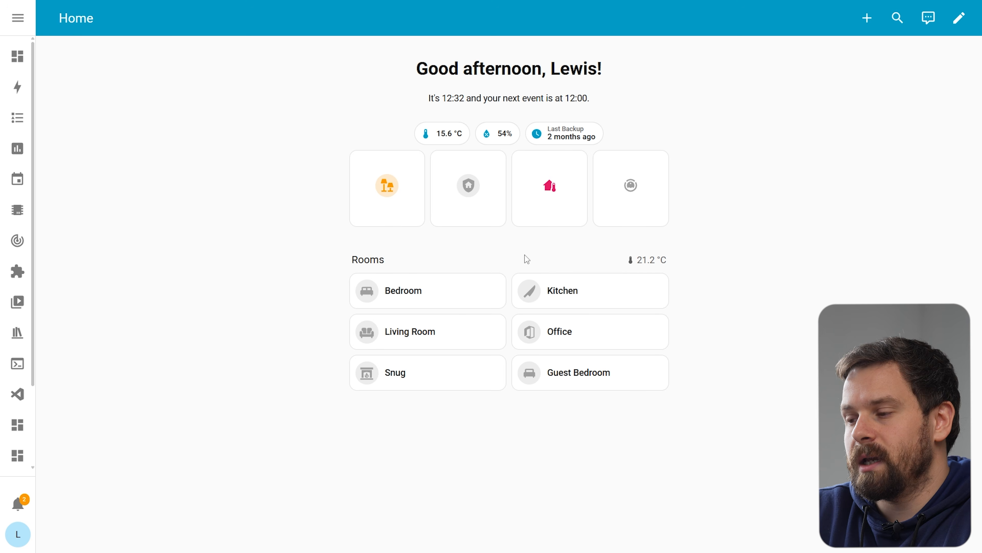
{"action": "left_click", "coordinate": [551, 215]}
{"action": "left_click", "coordinate": [343, 48]}
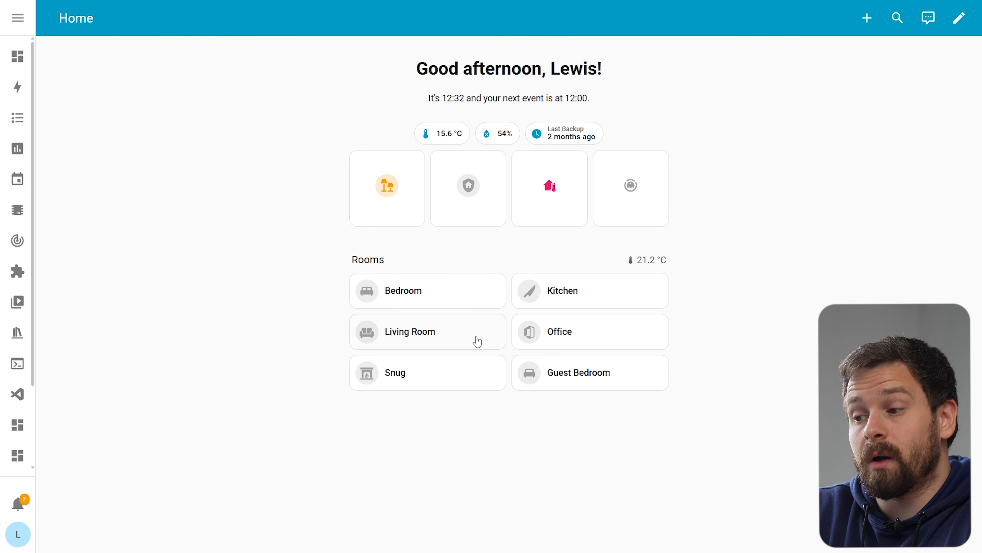
{"action": "left_click", "coordinate": [476, 304]}
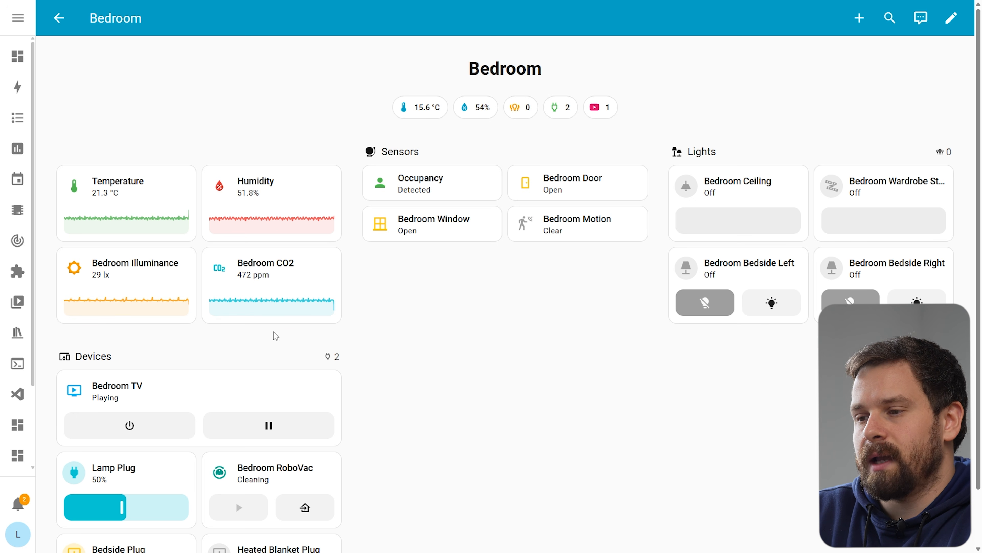
{"action": "left_click", "coordinate": [59, 18]}
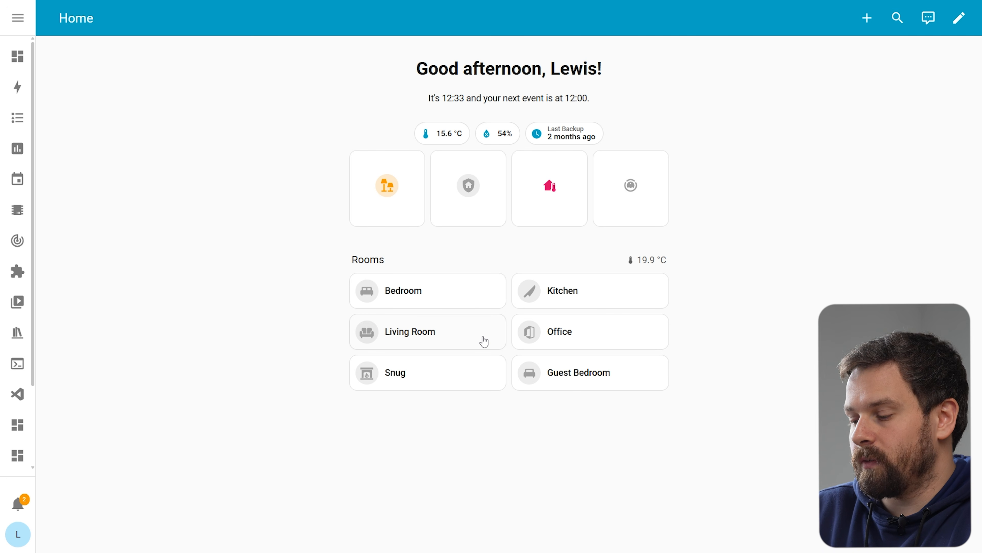
Step: Preview the dashboard at iPhone 12 Pro size and look through its Bedroom view
{"action": "key", "text": "ctrl+shift+m"}
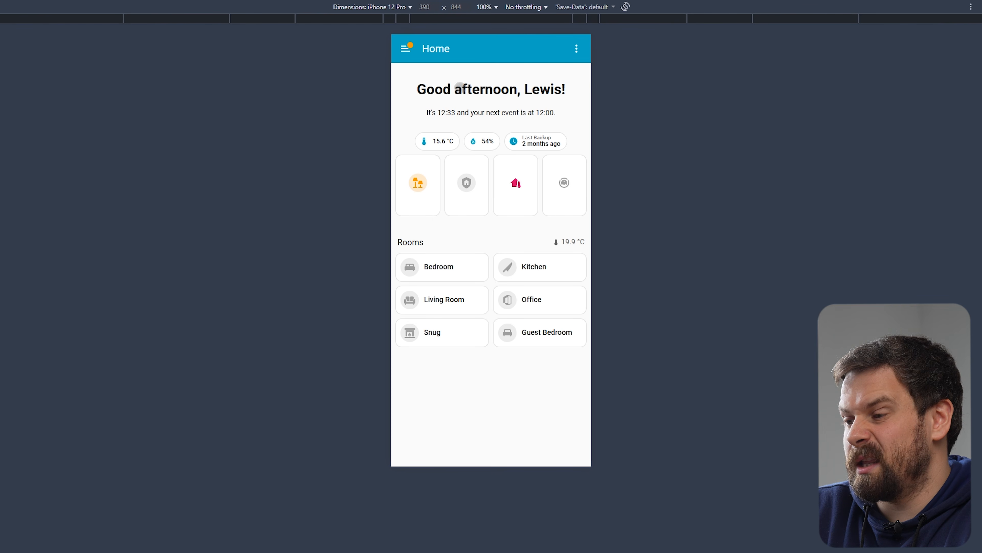
{"action": "left_click", "coordinate": [464, 268]}
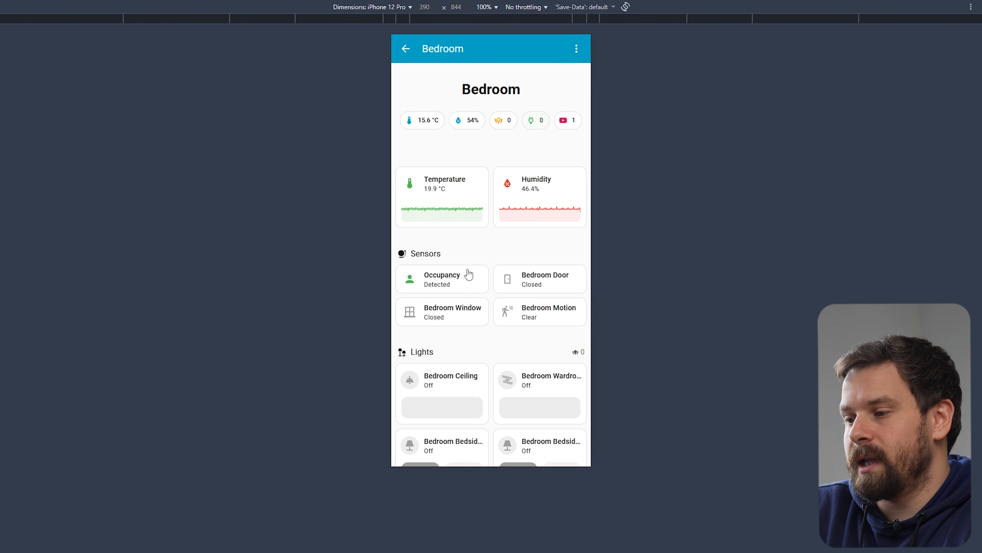
{"action": "scroll", "coordinate": [524, 302], "scroll_direction": "down", "scroll_amount": 5}
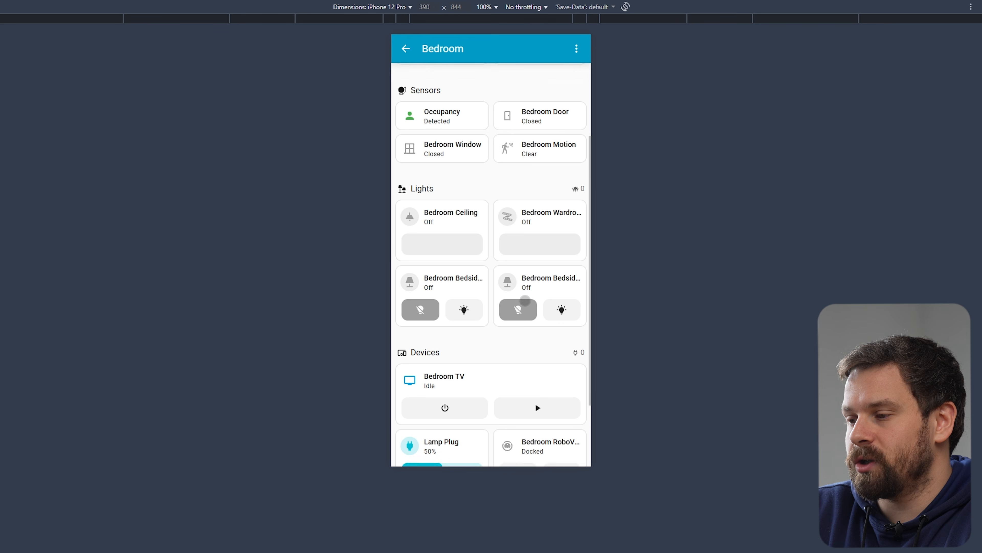
{"action": "scroll", "coordinate": [527, 304], "scroll_direction": "up", "scroll_amount": 5}
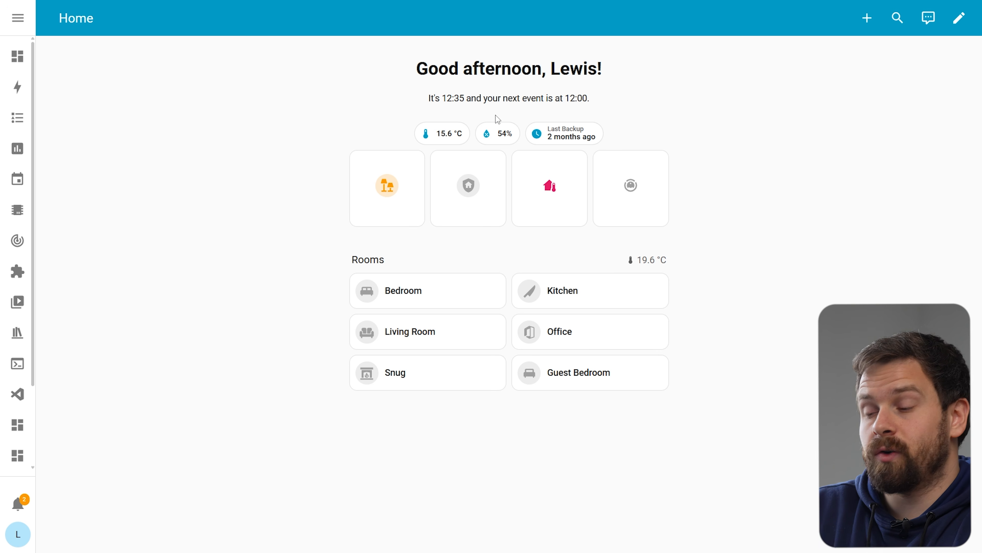
Step: Switch to the GitHub Gist page and look through the dashboard template snippets
{"action": "key", "text": "alt+Tab"}
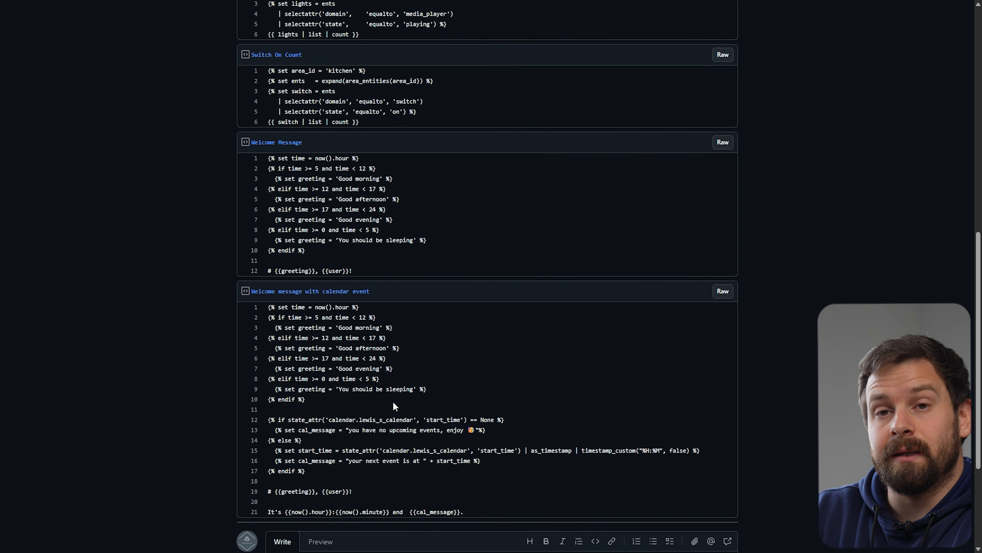
{"action": "scroll", "coordinate": [482, 445], "scroll_direction": "up", "scroll_amount": 10}
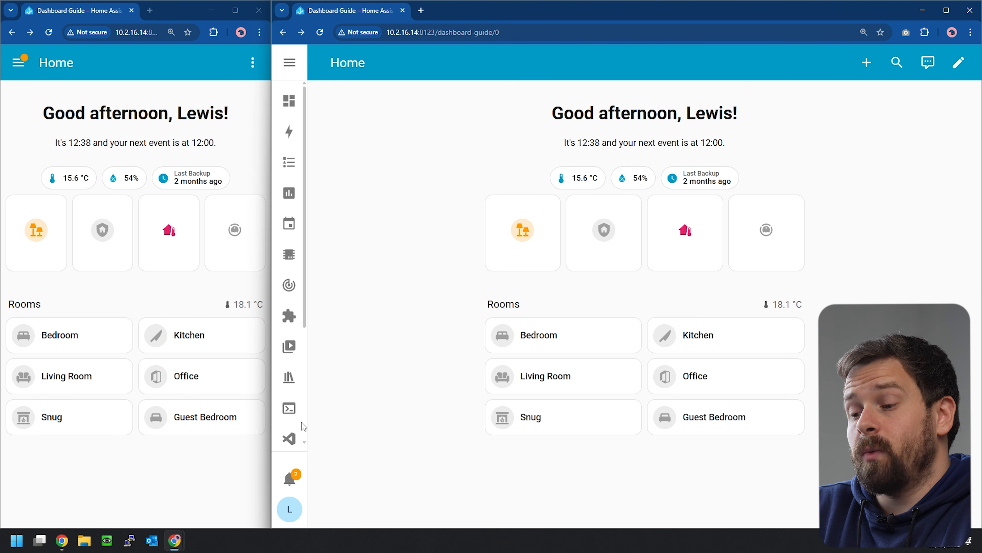
Step: Open the Dashboards management page in the Home Assistant settings
{"action": "scroll", "coordinate": [291, 428], "scroll_direction": "down", "scroll_amount": 3}
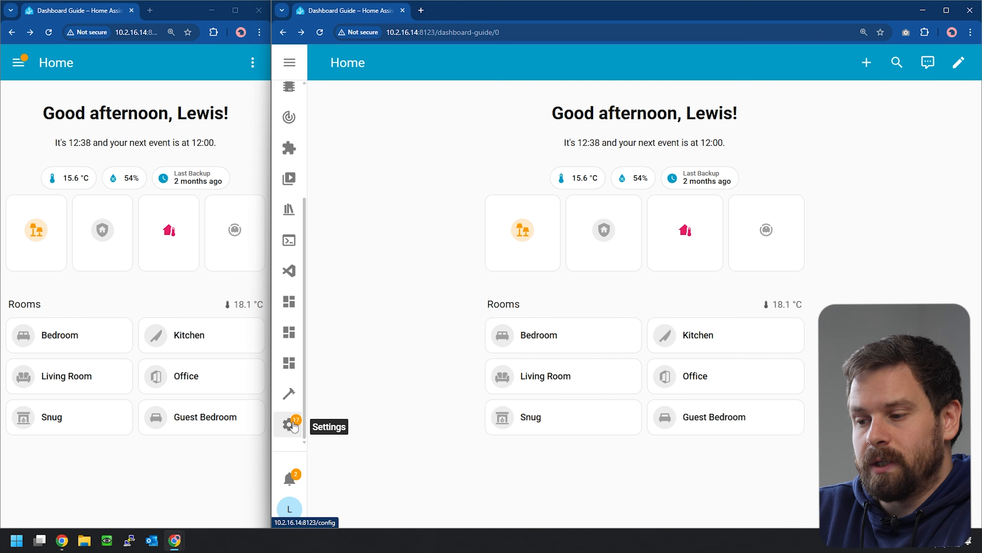
{"action": "left_click", "coordinate": [291, 425]}
{"action": "scroll", "coordinate": [634, 428], "scroll_direction": "down", "scroll_amount": 5}
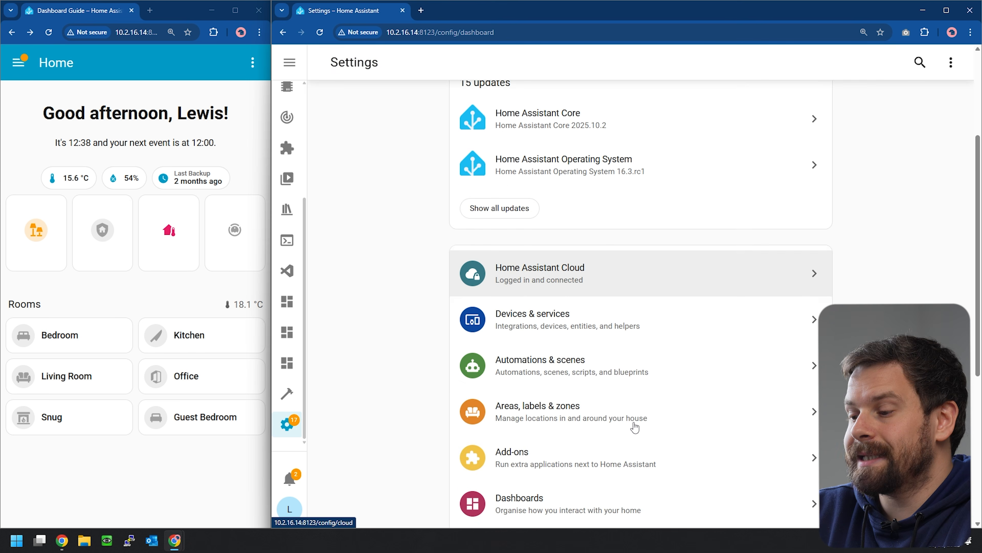
{"action": "scroll", "coordinate": [603, 445], "scroll_direction": "down", "scroll_amount": 2}
{"action": "left_click", "coordinate": [606, 420]}
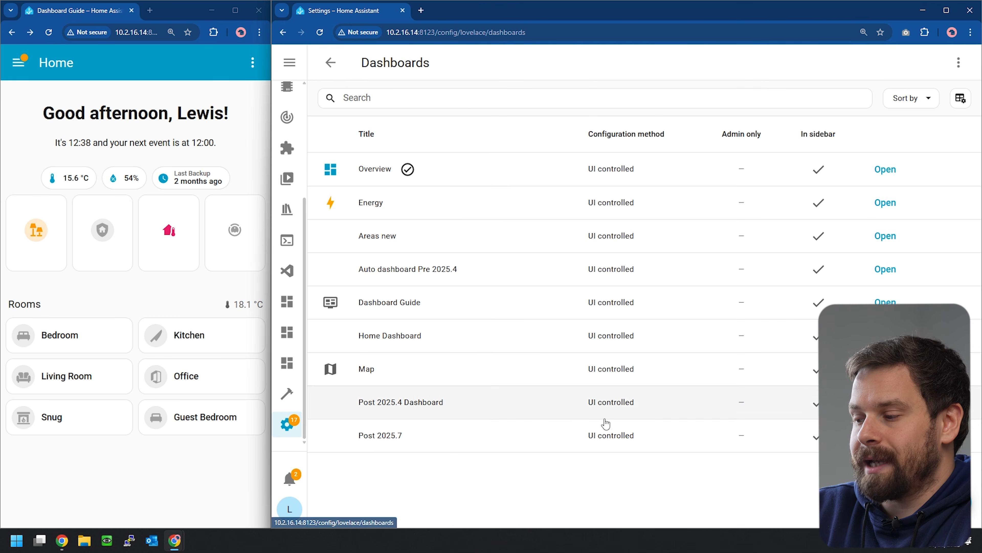
Step: Start a new dashboard from scratch and title it "Le Dashboard"
{"action": "left_click", "coordinate": [924, 502]}
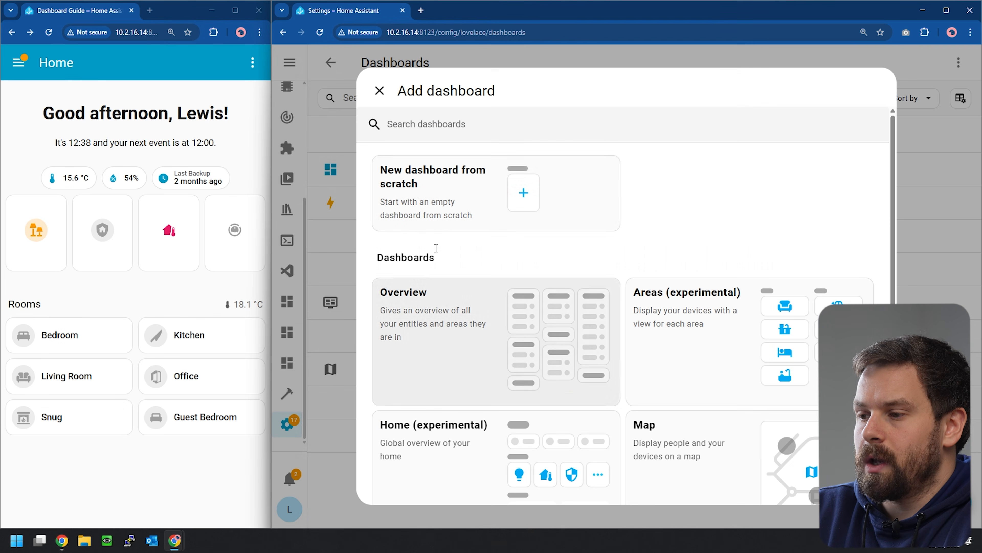
{"action": "left_click", "coordinate": [445, 197]}
{"action": "left_click", "coordinate": [574, 177]}
{"action": "type", "text": "Le D"}
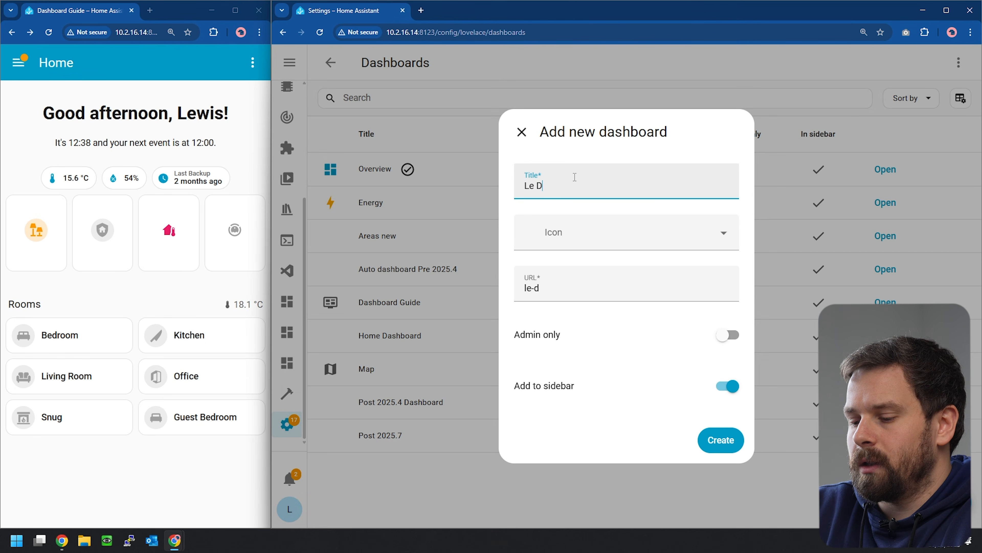
{"action": "type", "text": "ashboard"}
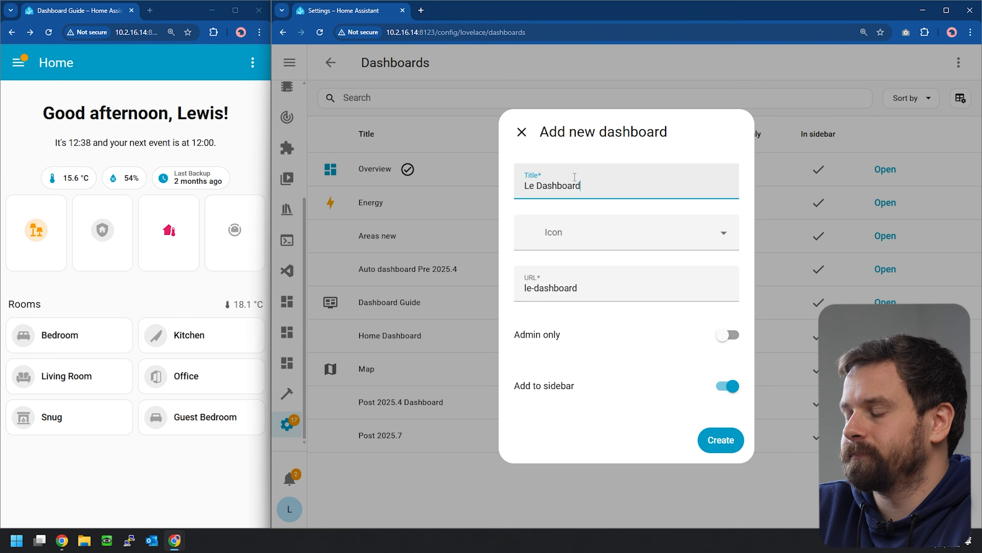
Step: Give the new dashboard the icon mdi:tablet-dashboard and create it
{"action": "left_click", "coordinate": [696, 236]}
{"action": "type", "text": "d"}
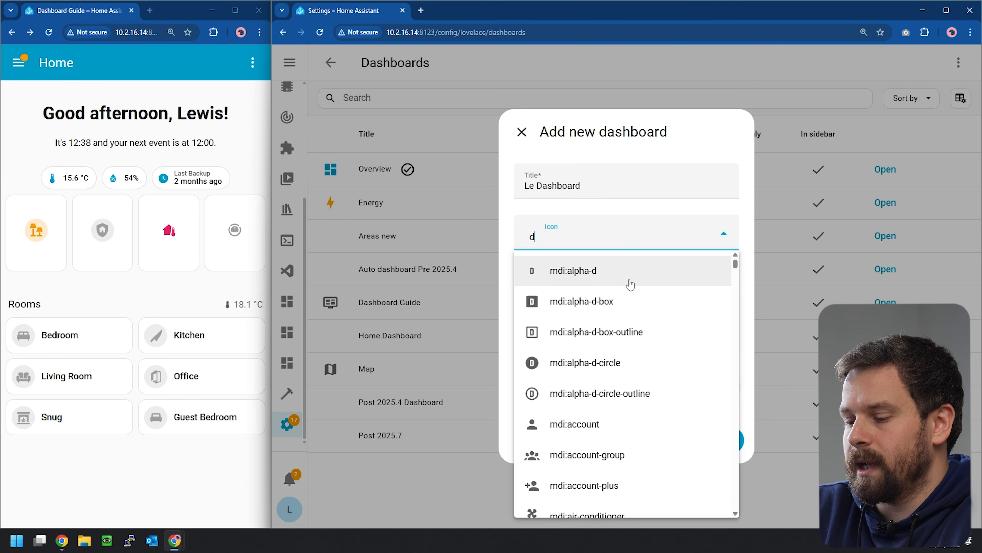
{"action": "type", "text": "ashb"}
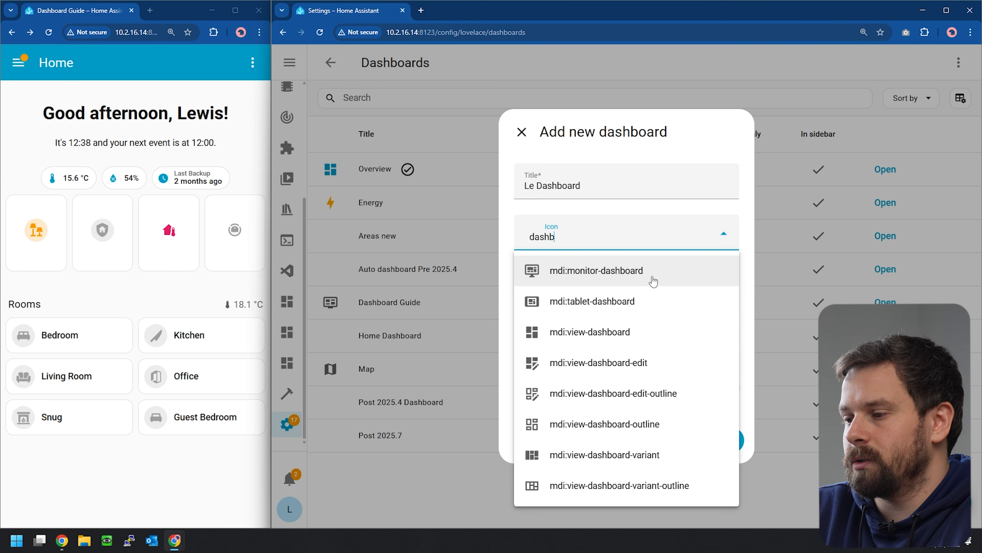
{"action": "left_click", "coordinate": [575, 303]}
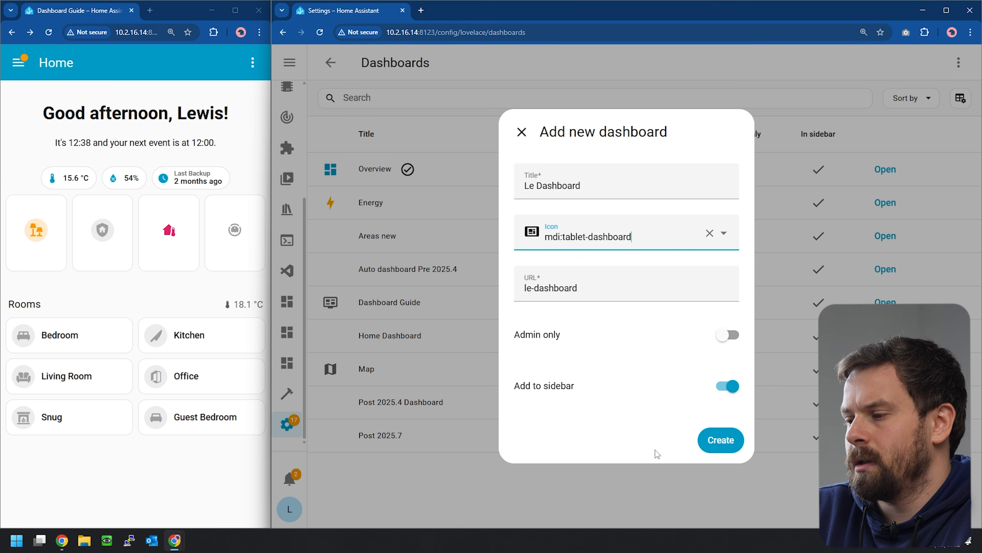
{"action": "left_click", "coordinate": [718, 449]}
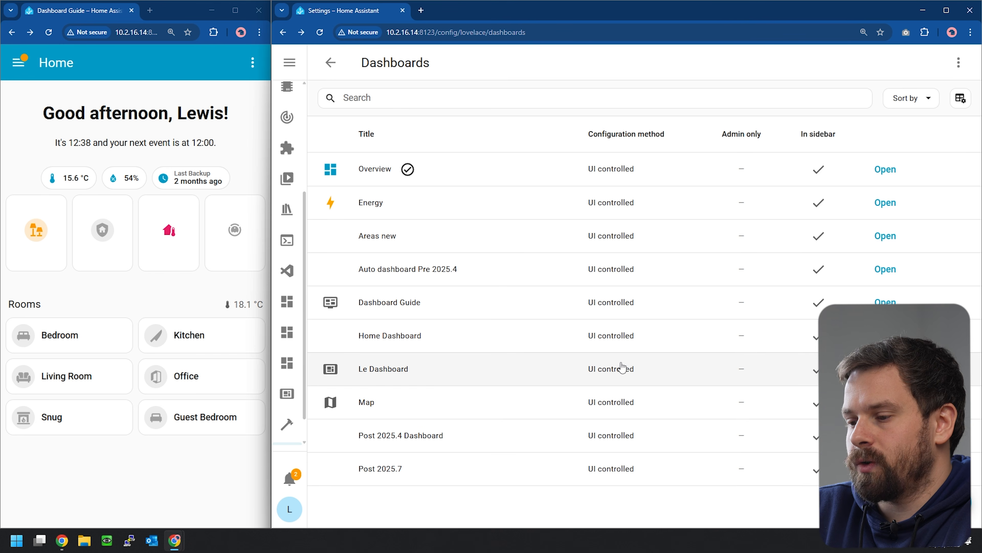
Step: Open Le Dashboard and put its Home view into edit mode
{"action": "left_click", "coordinate": [447, 368]}
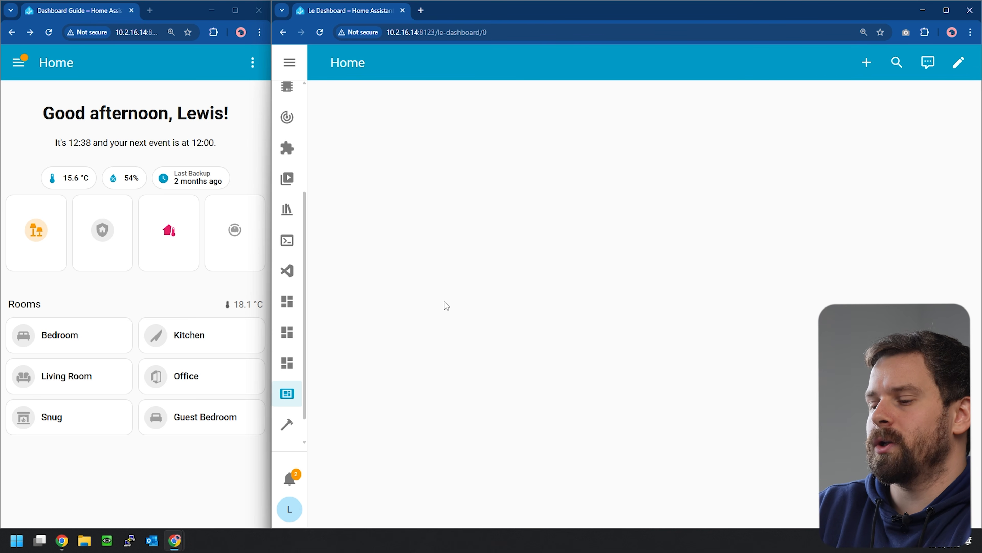
{"action": "left_click", "coordinate": [958, 65]}
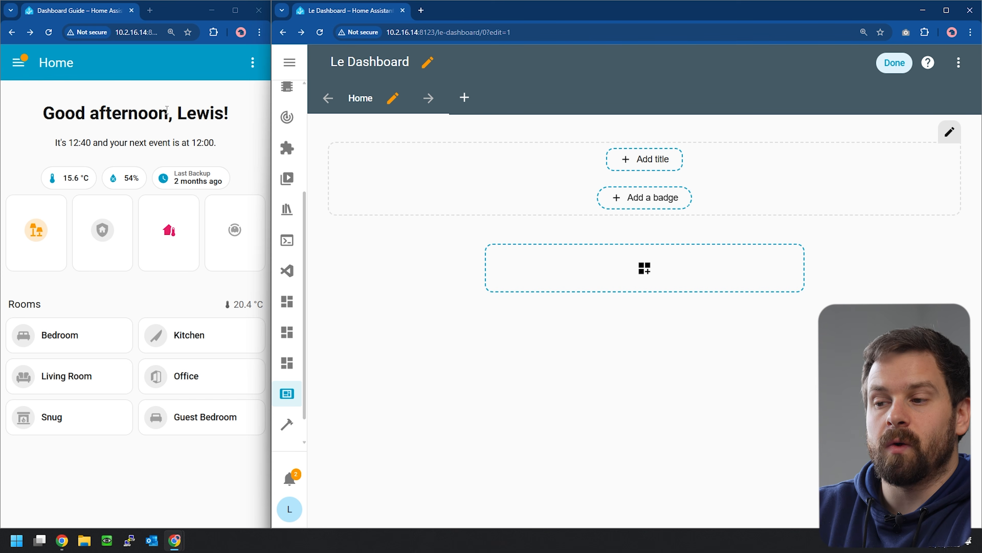
{"action": "left_click_drag", "start_coordinate": [223, 147], "coordinate": [55, 140]}
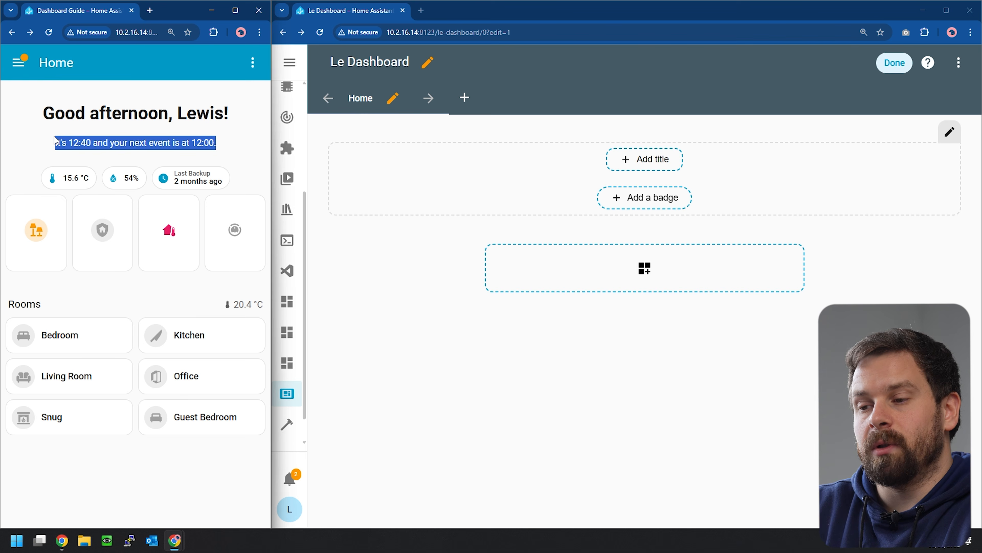
{"action": "left_click", "coordinate": [79, 140]}
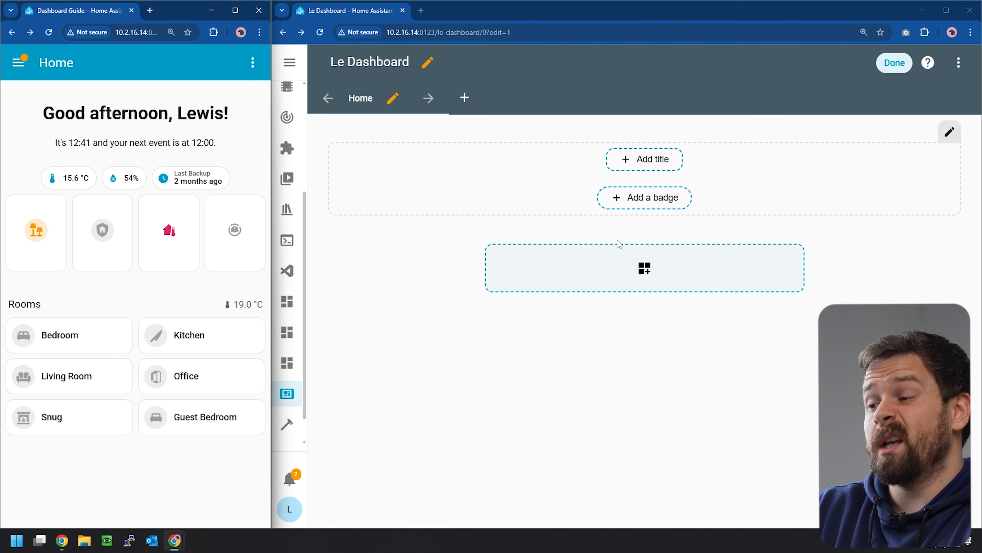
Step: Add a title to the Home view header with the content "# Hello {{ user }}!", removing the placeholder second line
{"action": "left_click", "coordinate": [651, 165]}
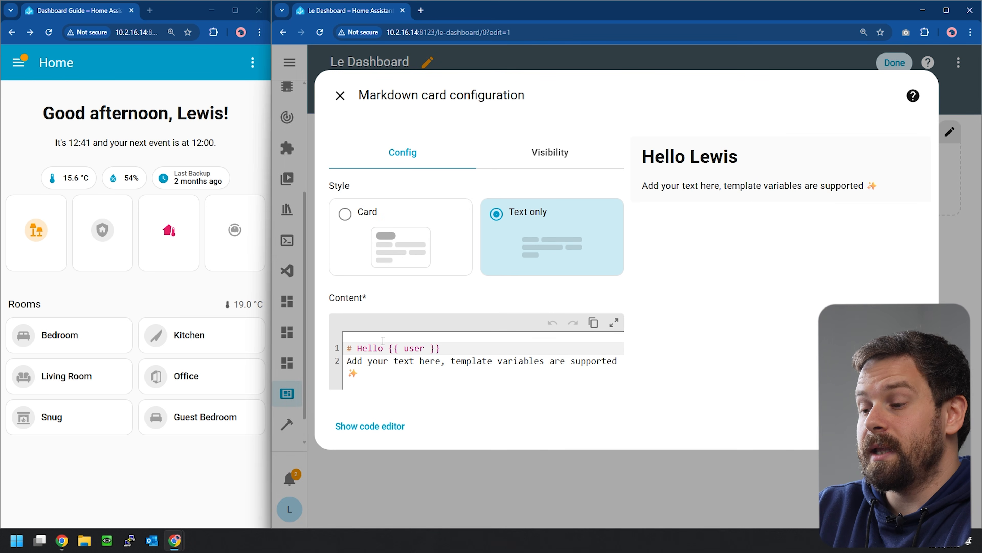
{"action": "left_click_drag", "start_coordinate": [346, 349], "coordinate": [445, 347]}
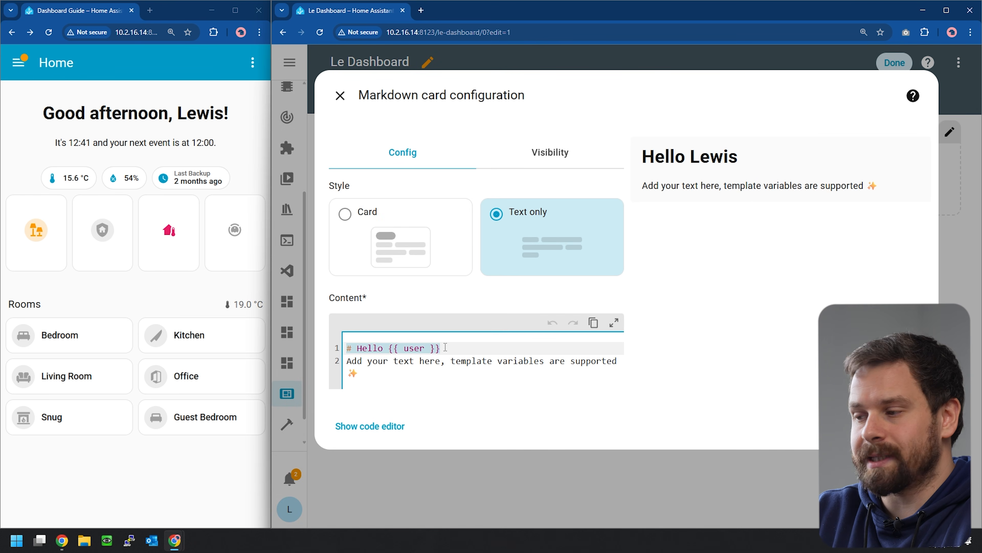
{"action": "left_click", "coordinate": [371, 375]}
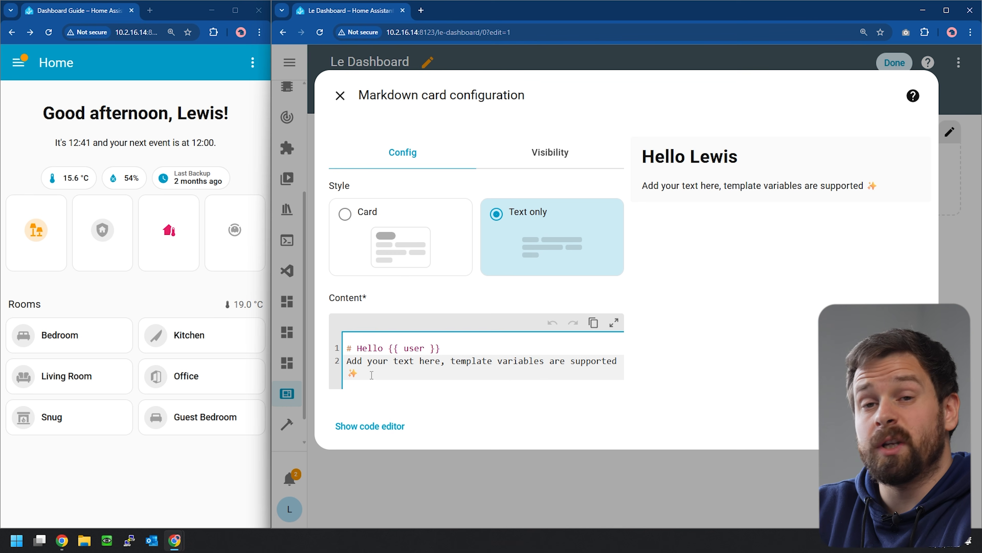
{"action": "left_click_drag", "start_coordinate": [397, 374], "coordinate": [345, 365]}
{"action": "key", "text": "BackSpace"}
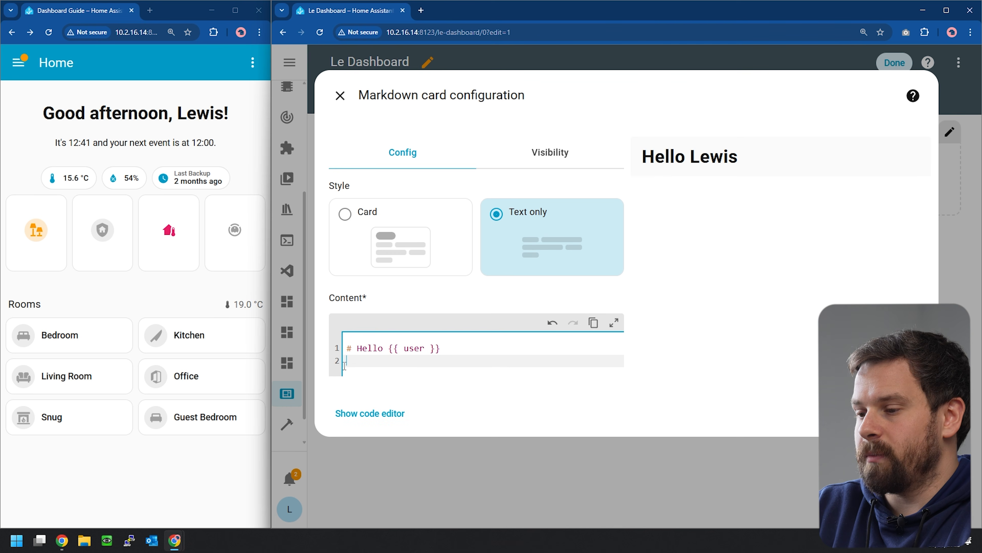
{"action": "left_click", "coordinate": [448, 347]}
{"action": "type", "text": "!"}
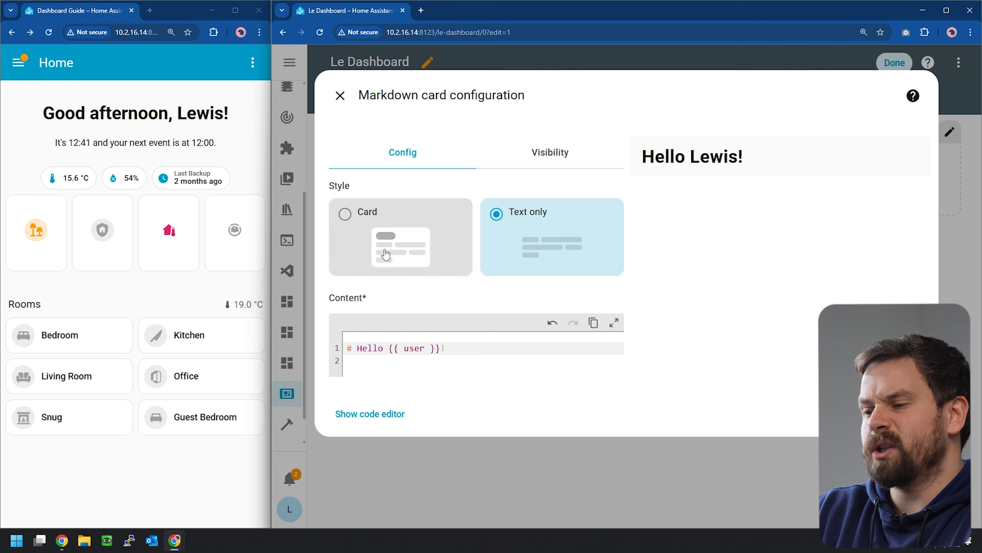
Step: Preview the title in Card style, set it back to Text only and save it
{"action": "left_click", "coordinate": [407, 244]}
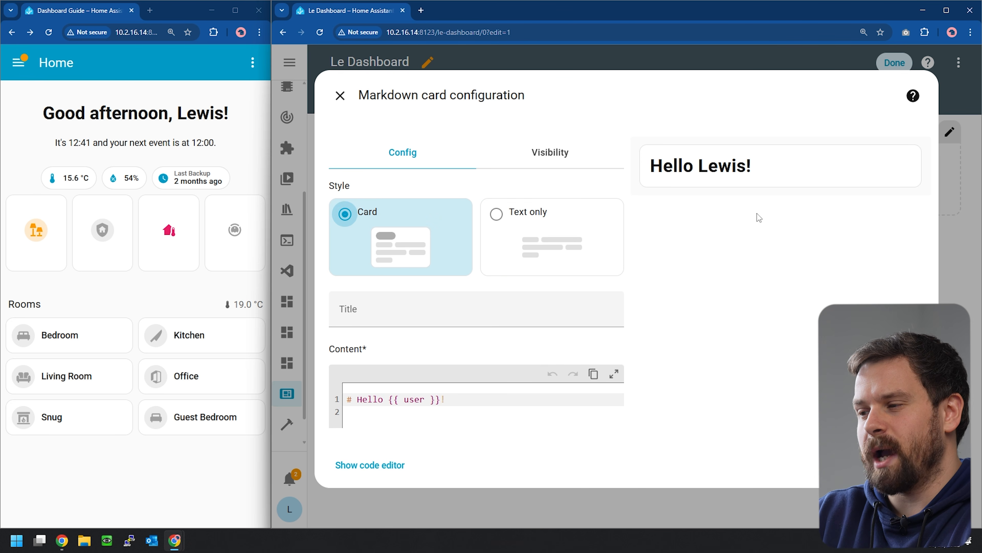
{"action": "left_click", "coordinate": [556, 230]}
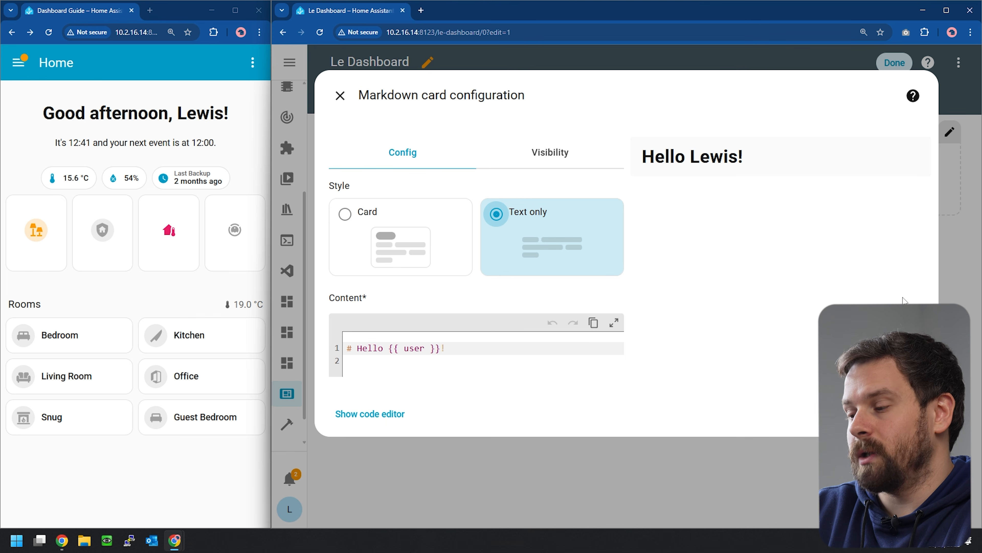
{"action": "left_click", "coordinate": [914, 414]}
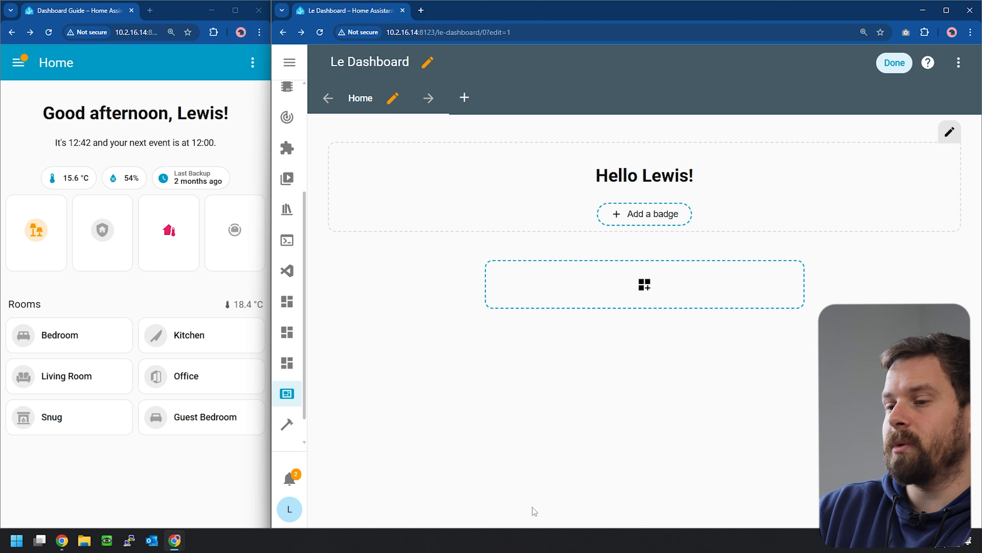
Step: Add an entity badge for Outside Temperature to the Home view header and expand its content options
{"action": "left_click", "coordinate": [672, 224]}
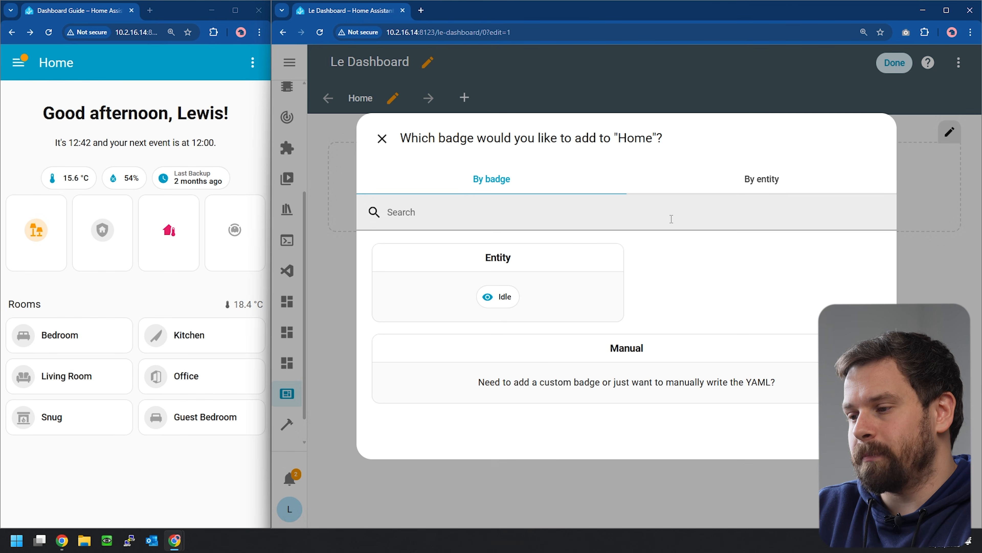
{"action": "left_click", "coordinate": [560, 296]}
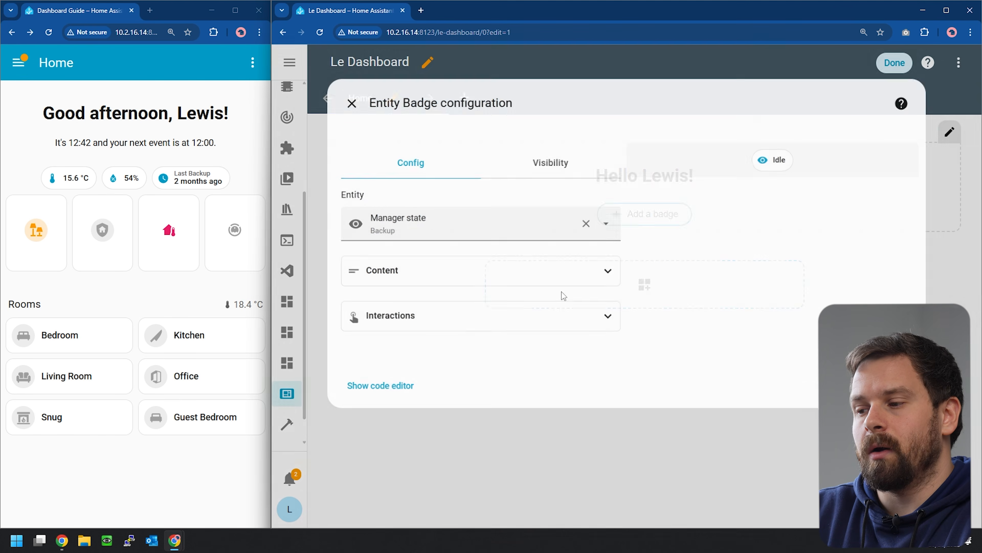
{"action": "left_click", "coordinate": [584, 221]}
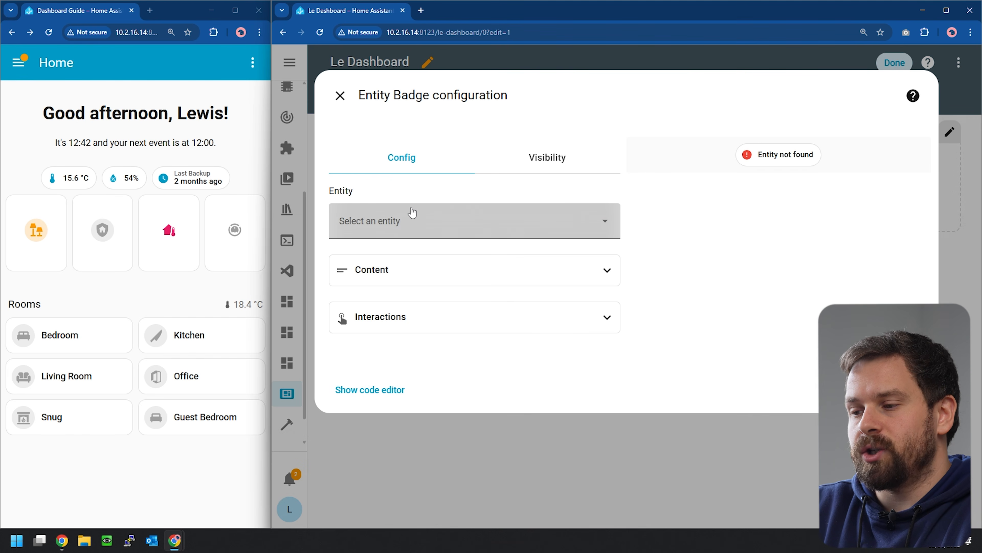
{"action": "left_click", "coordinate": [382, 231]}
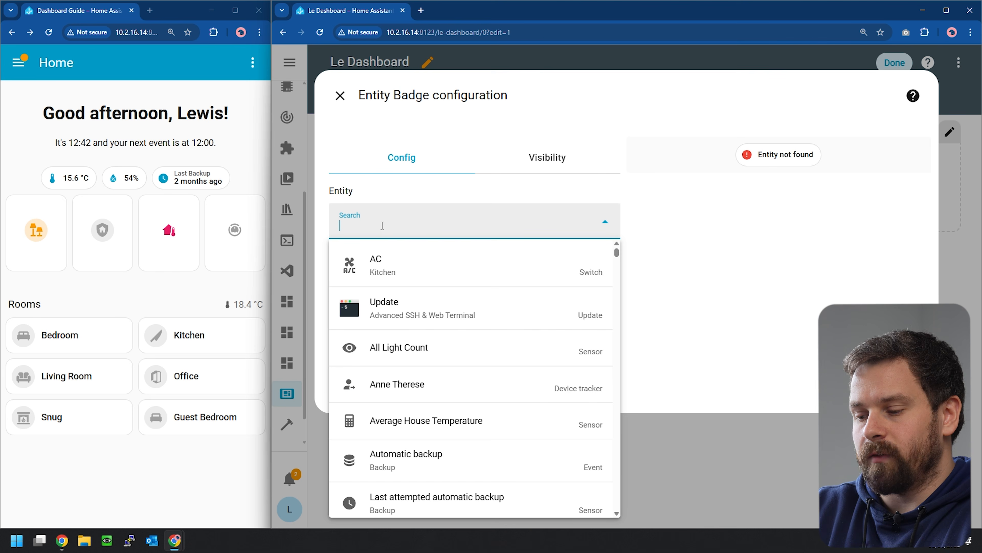
{"action": "type", "text": "outside"}
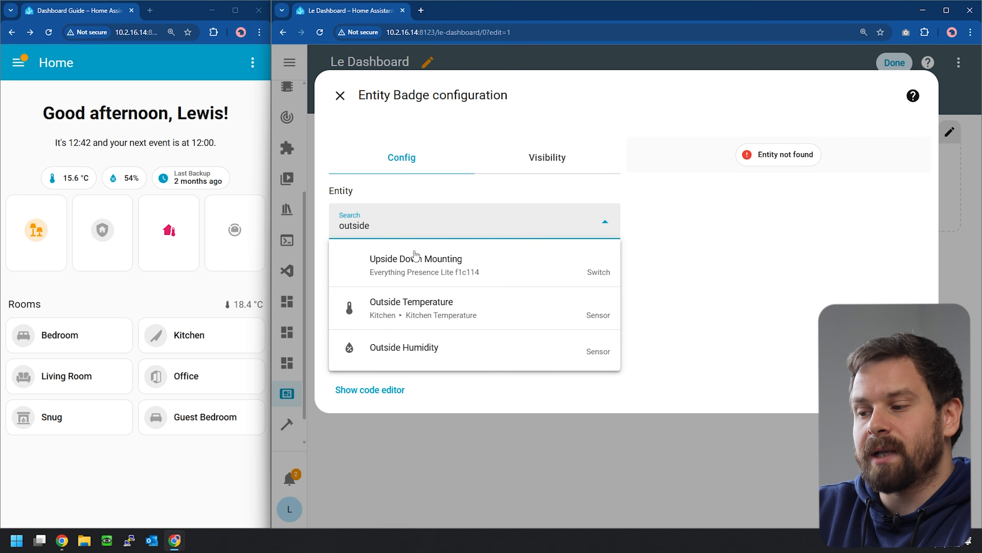
{"action": "left_click", "coordinate": [491, 305]}
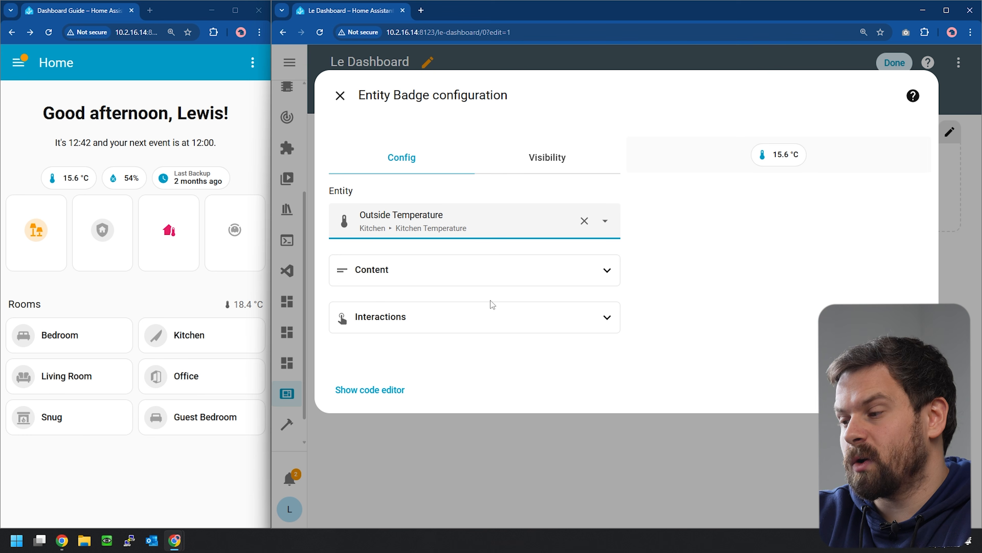
{"action": "left_click", "coordinate": [704, 250]}
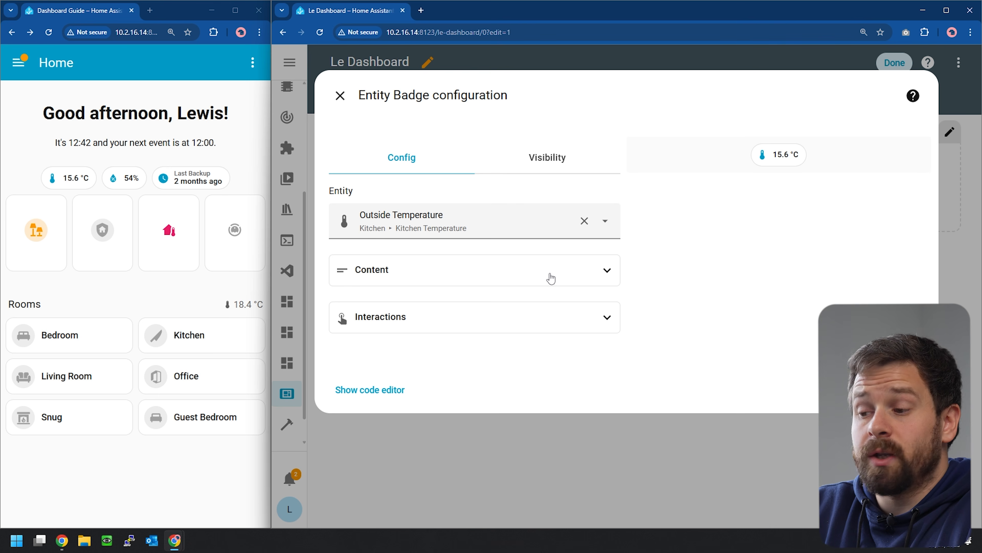
{"action": "left_click", "coordinate": [502, 282]}
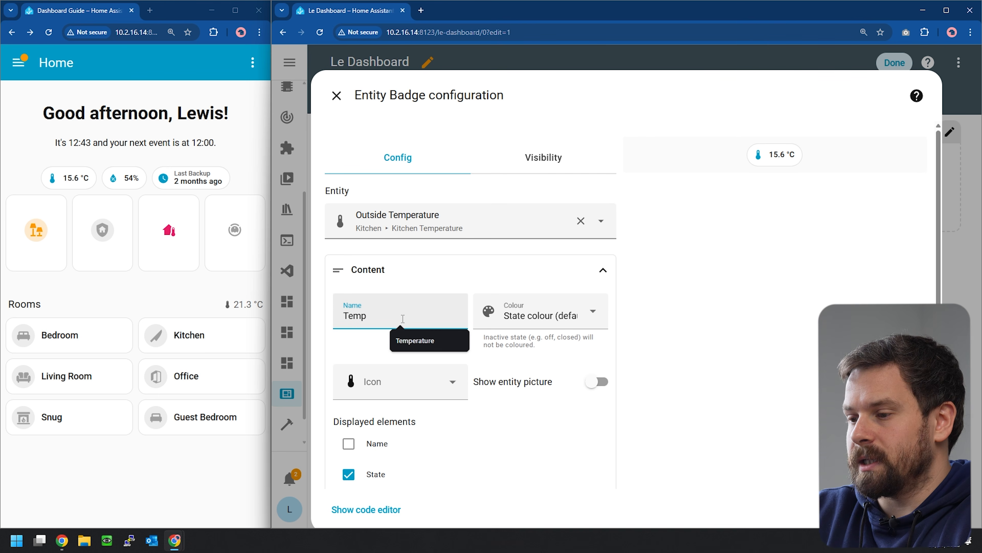
Step: Try showing the custom name "Temperatre" on the badge, clear the name and hide it again
{"action": "left_click", "coordinate": [402, 317]}
{"action": "type", "text": "Temperatre"}
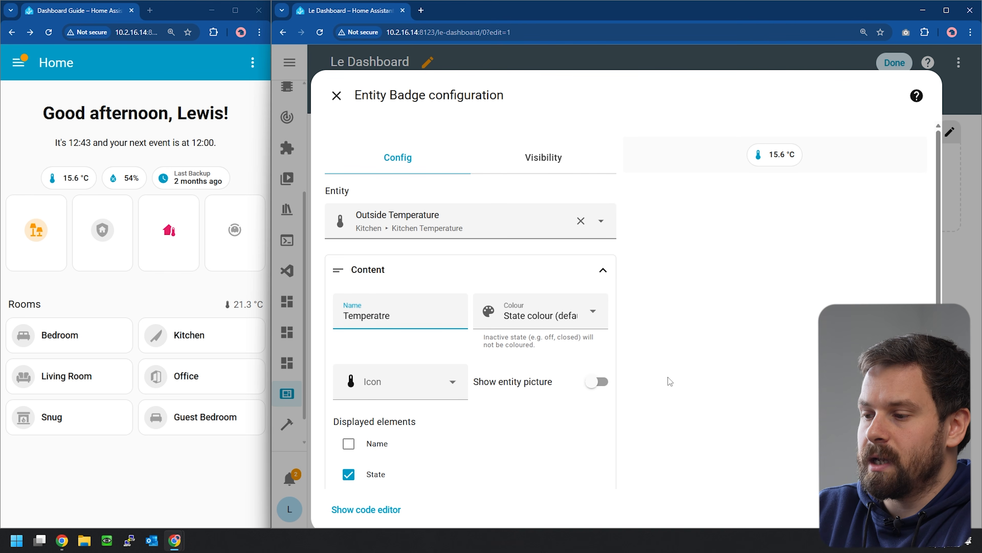
{"action": "left_click", "coordinate": [350, 444]}
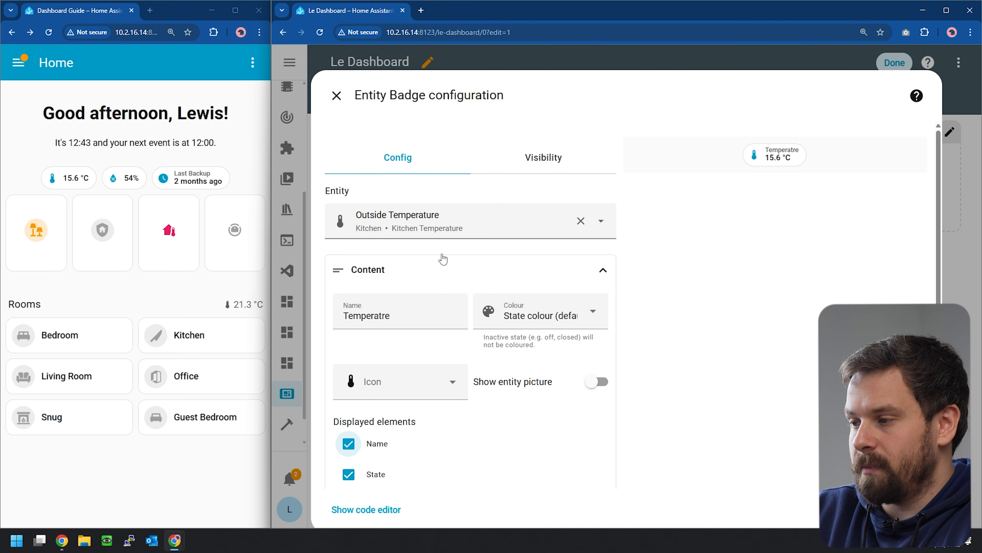
{"action": "left_click", "coordinate": [393, 315]}
{"action": "key", "text": "ctrl+a"}
{"action": "key", "text": "BackSpace"}
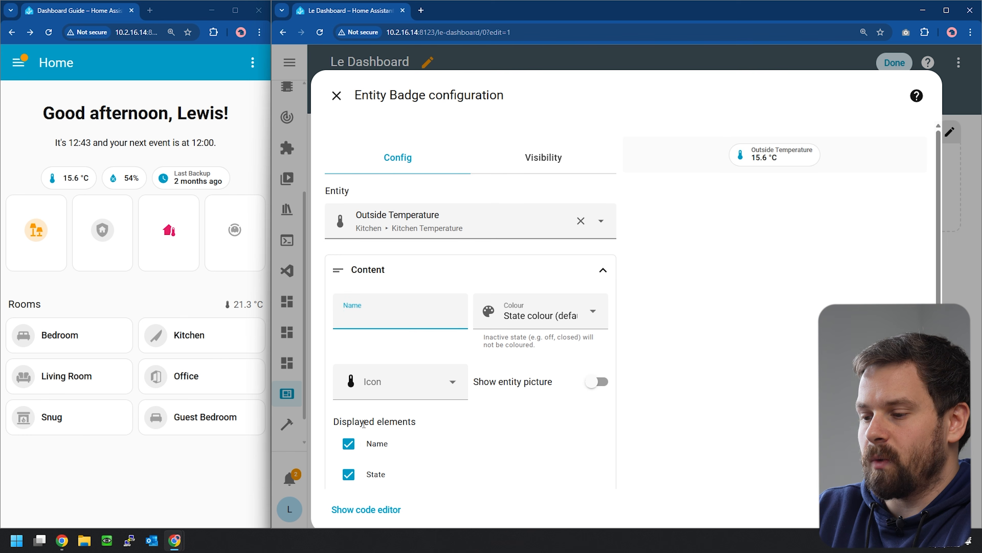
{"action": "left_click", "coordinate": [348, 444]}
Step: Set the Outside Temperature badge's colour to Red, look over its icon and interaction options, and save the badge
{"action": "left_click", "coordinate": [585, 318]}
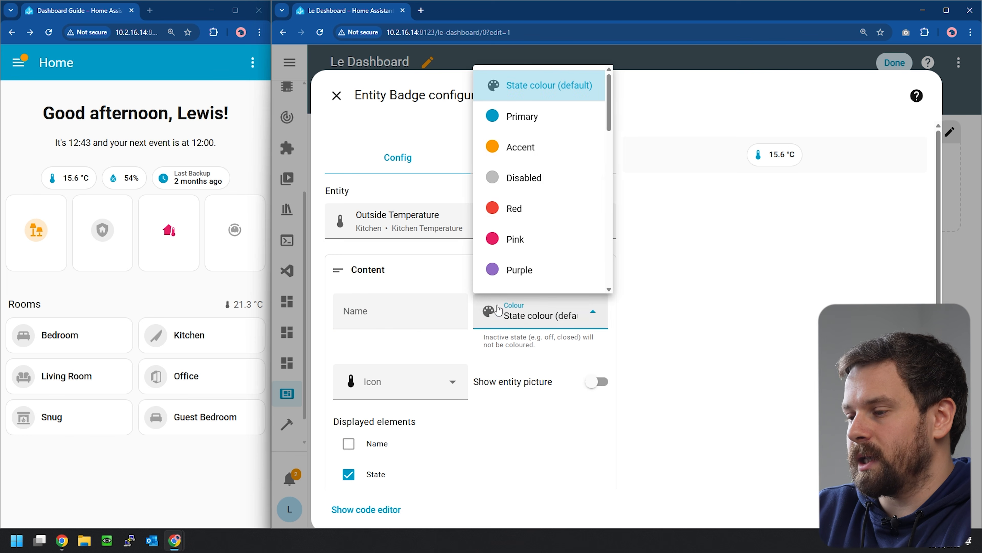
{"action": "left_click", "coordinate": [544, 207]}
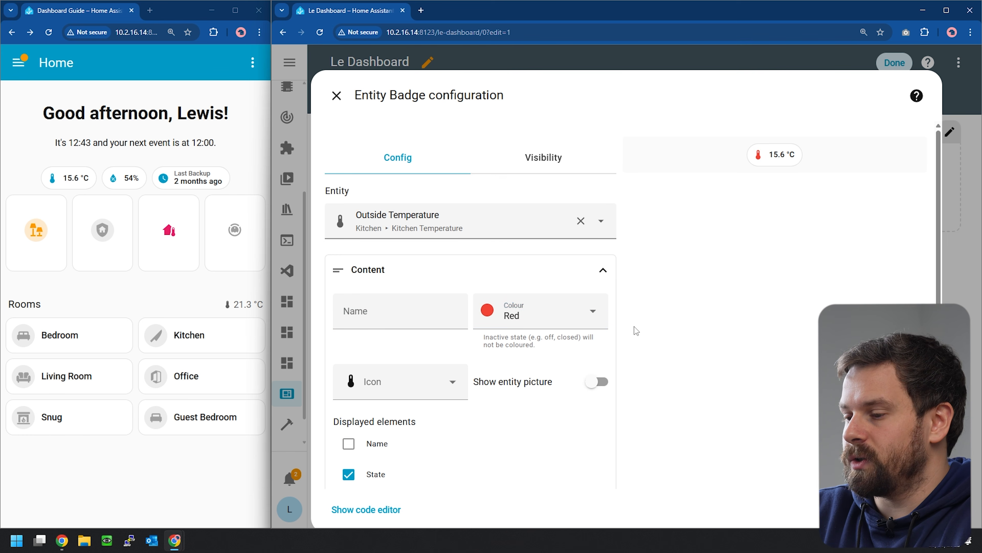
{"action": "scroll", "coordinate": [634, 326], "scroll_direction": "down", "scroll_amount": 4}
{"action": "left_click", "coordinate": [447, 215]}
{"action": "left_click", "coordinate": [446, 213]}
{"action": "scroll", "coordinate": [726, 287], "scroll_direction": "up", "scroll_amount": 3}
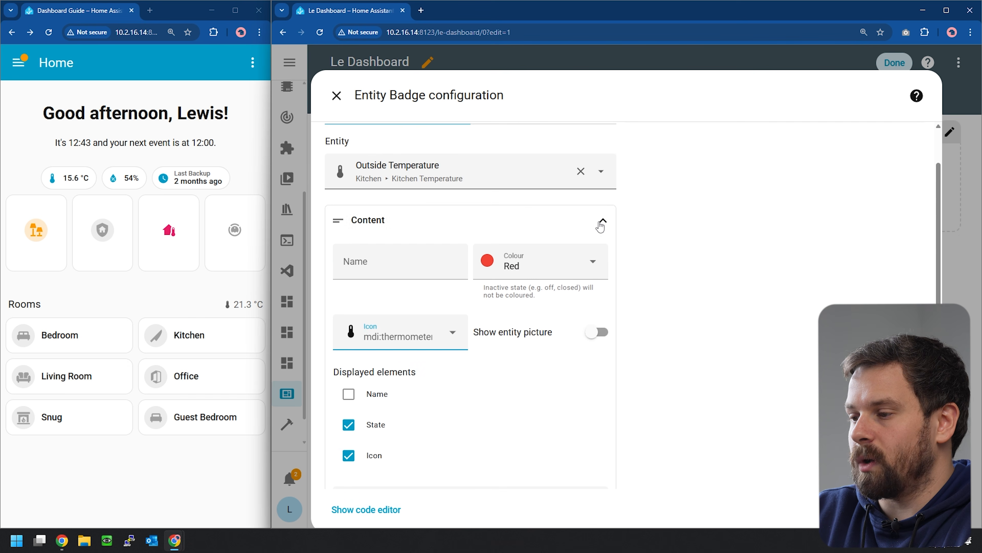
{"action": "left_click", "coordinate": [602, 222]}
{"action": "left_click", "coordinate": [515, 320]}
{"action": "left_click", "coordinate": [911, 477]}
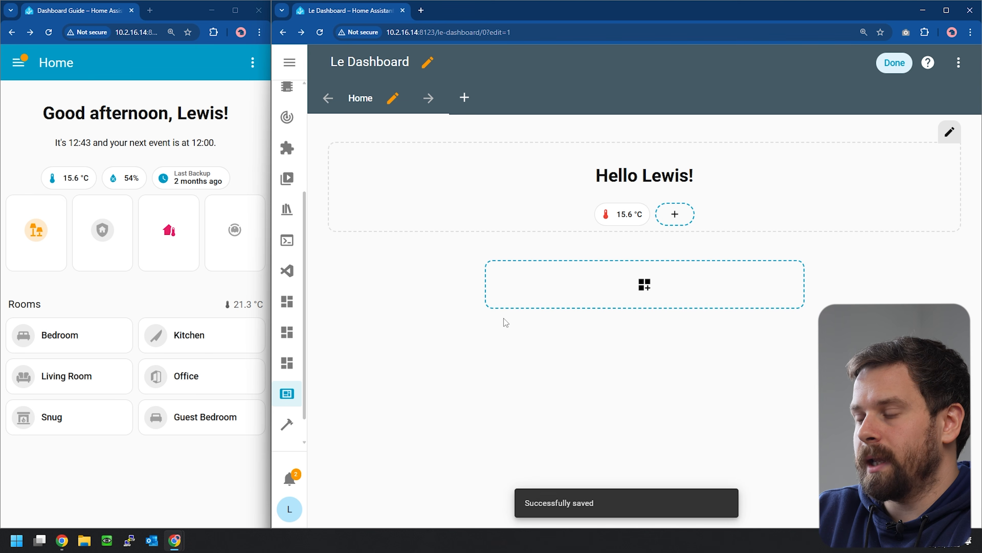
Step: Add another entity badge for the Last successful automatic backup sensor and expand its content options
{"action": "mouse_move", "coordinate": [624, 218]}
{"action": "left_click", "coordinate": [675, 214]}
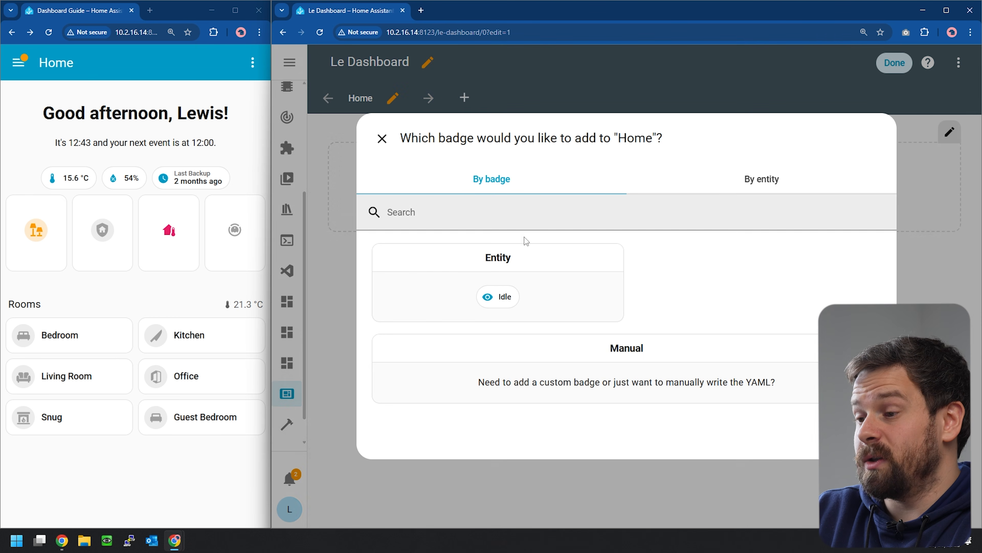
{"action": "left_click", "coordinate": [501, 289]}
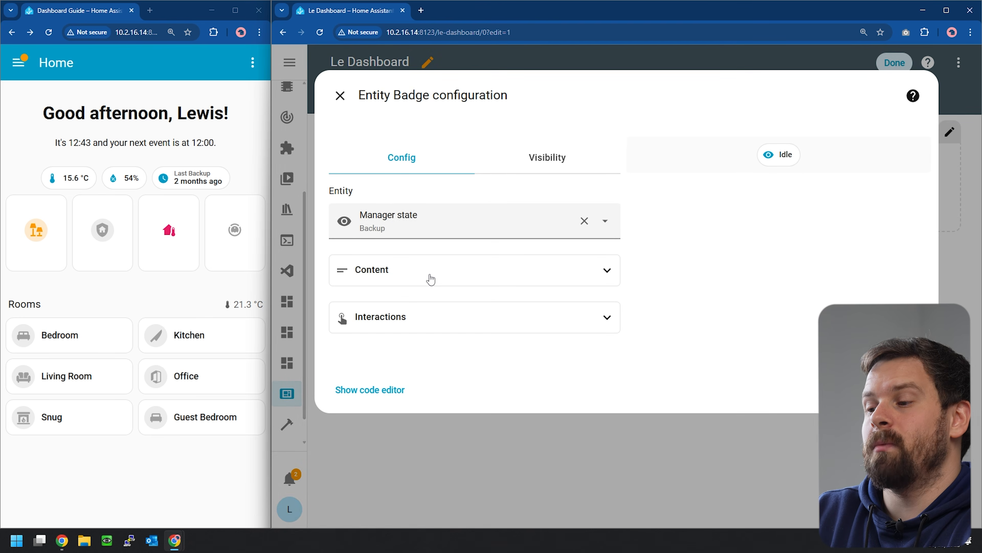
{"action": "left_click", "coordinate": [584, 219]}
{"action": "type", "text": "backup"}
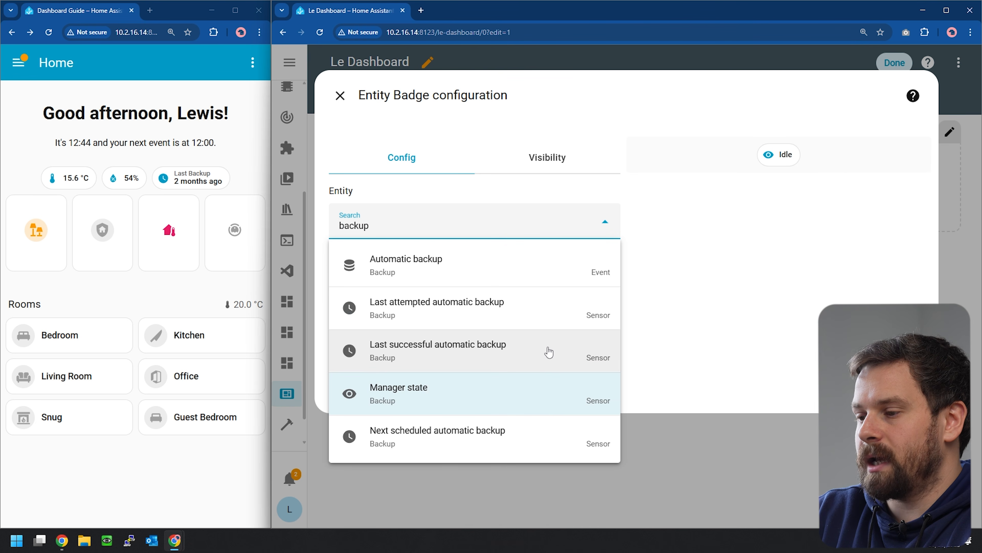
{"action": "left_click", "coordinate": [506, 353]}
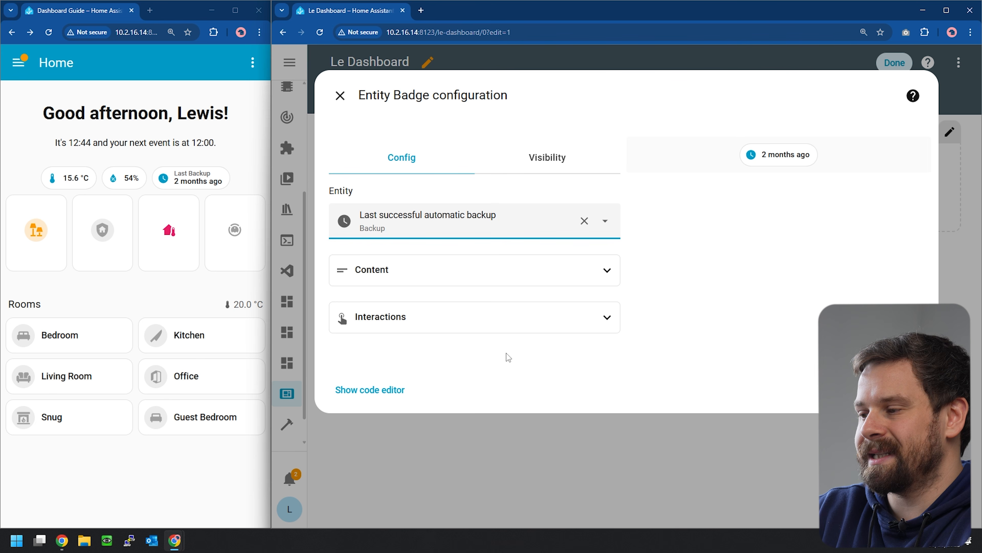
{"action": "left_click", "coordinate": [567, 278]}
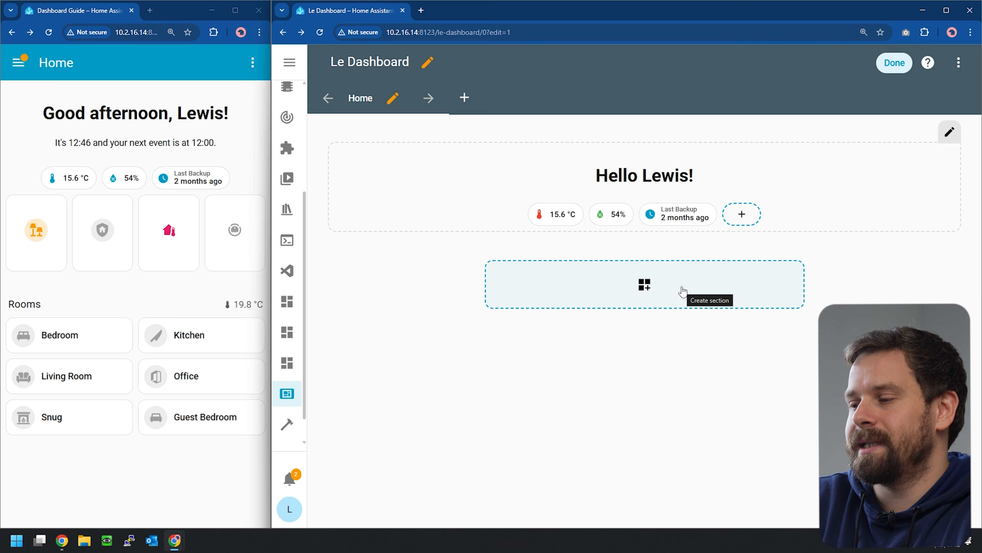
Step: Create a new section below the header and set its heading to "Quick Buttons"
{"action": "left_click", "coordinate": [692, 301]}
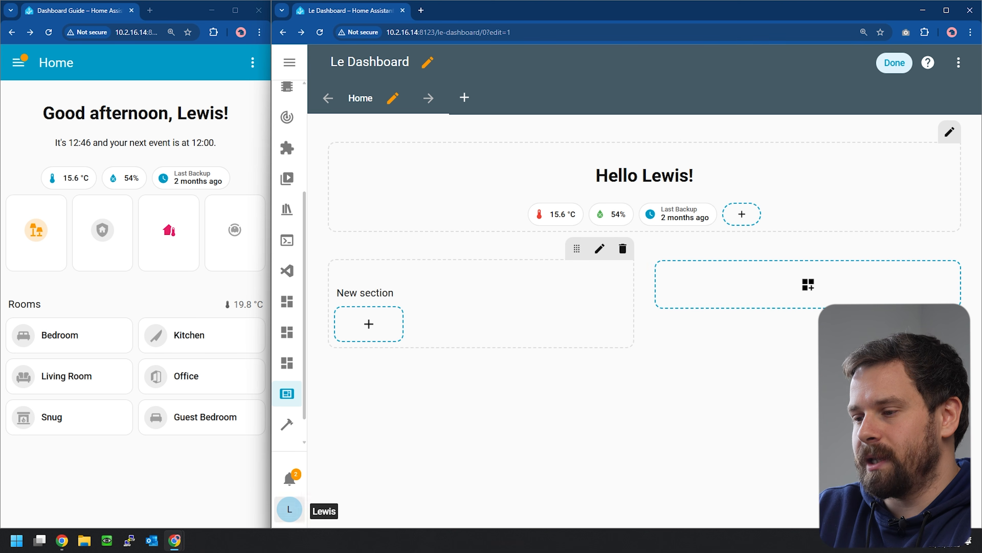
{"action": "mouse_move", "coordinate": [526, 300]}
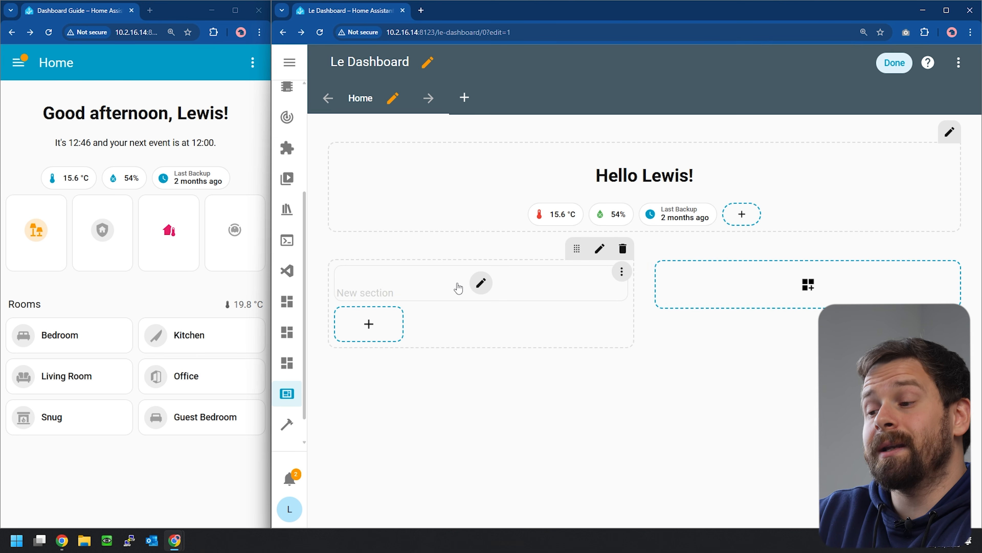
{"action": "left_click", "coordinate": [481, 283]}
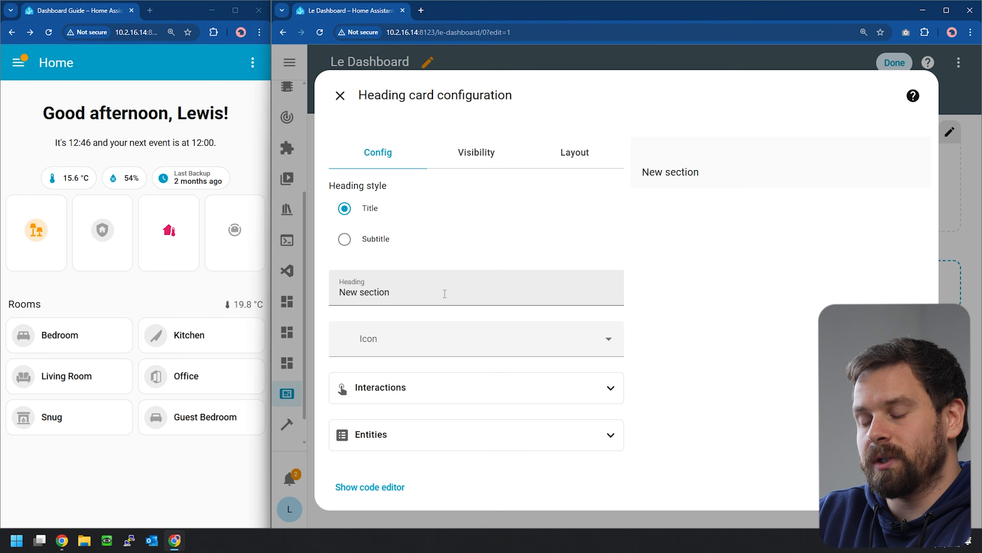
{"action": "triple_click", "coordinate": [486, 280]}
{"action": "type", "text": "Quic"}
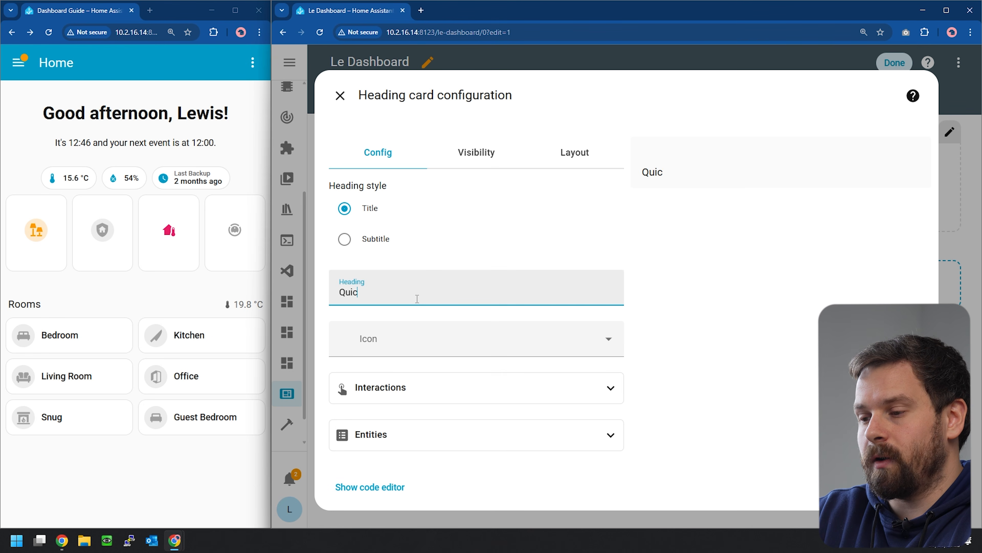
{"action": "type", "text": "k Buttons"}
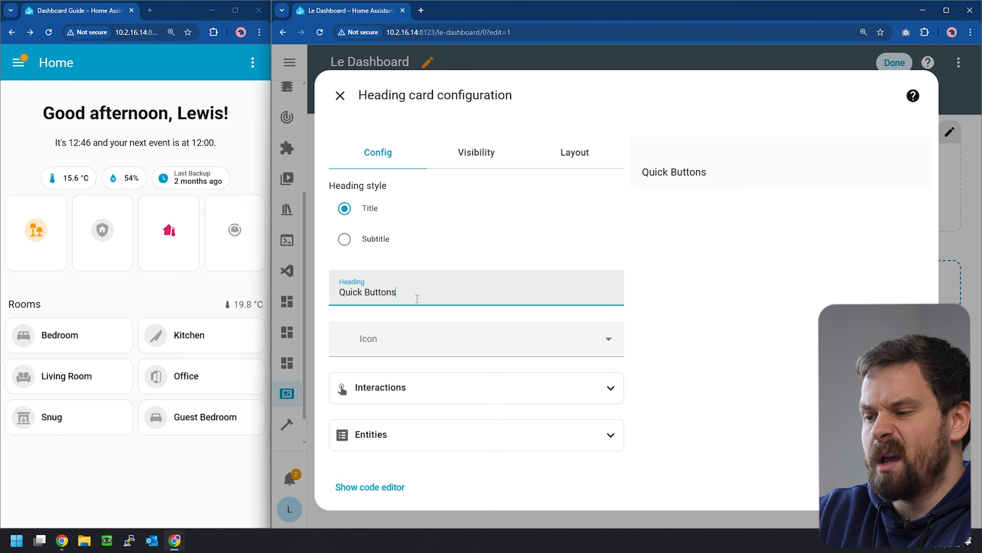
{"action": "key", "text": "Return"}
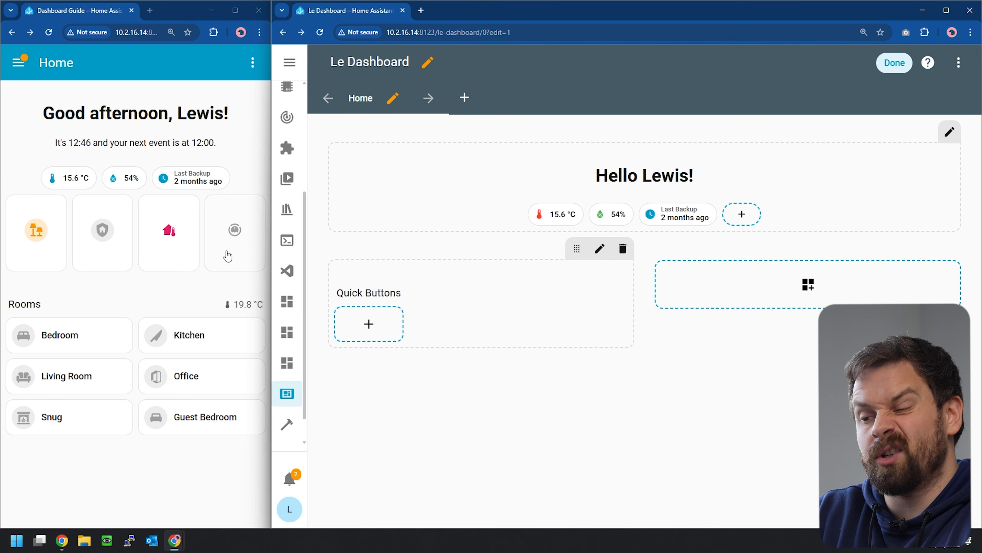
Step: Clear the new section's heading text and save the empty heading card
{"action": "left_click", "coordinate": [600, 248]}
{"action": "triple_click", "coordinate": [440, 294]}
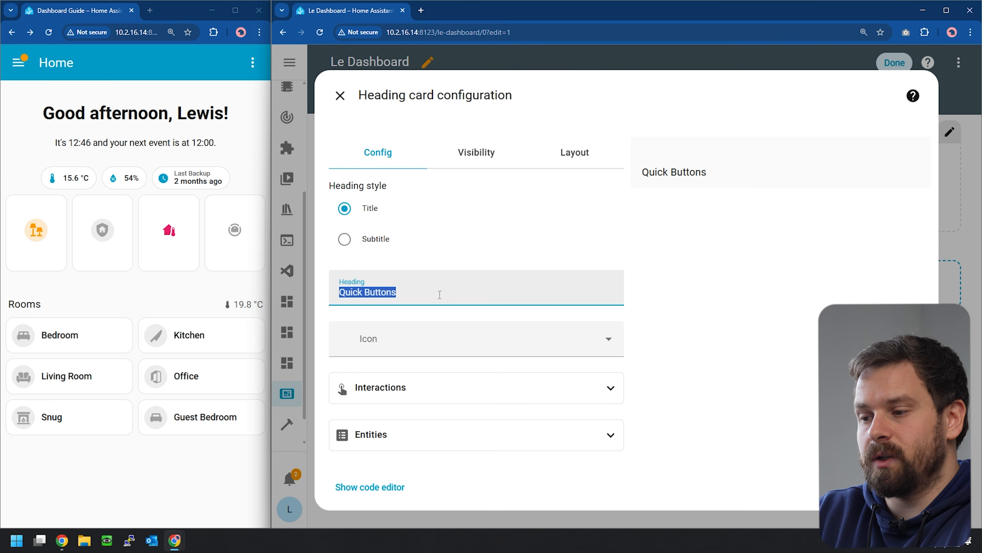
{"action": "key", "text": "BackSpace"}
{"action": "left_click", "coordinate": [907, 487]}
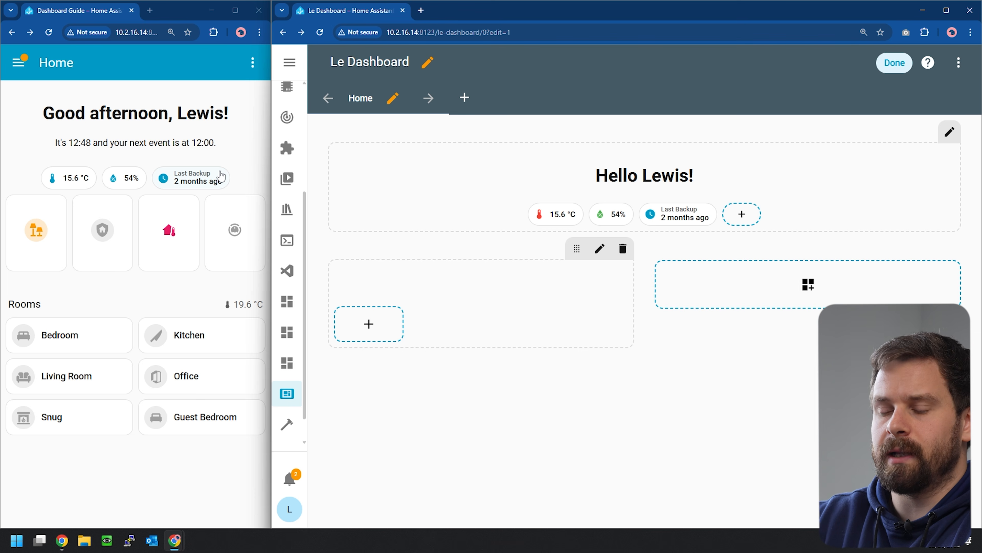
Step: In the example dashboard, turn on the Bedroom, Kitchen, Living Room and Office lights, and switch them all off through the light-count badge
{"action": "left_click", "coordinate": [31, 341]}
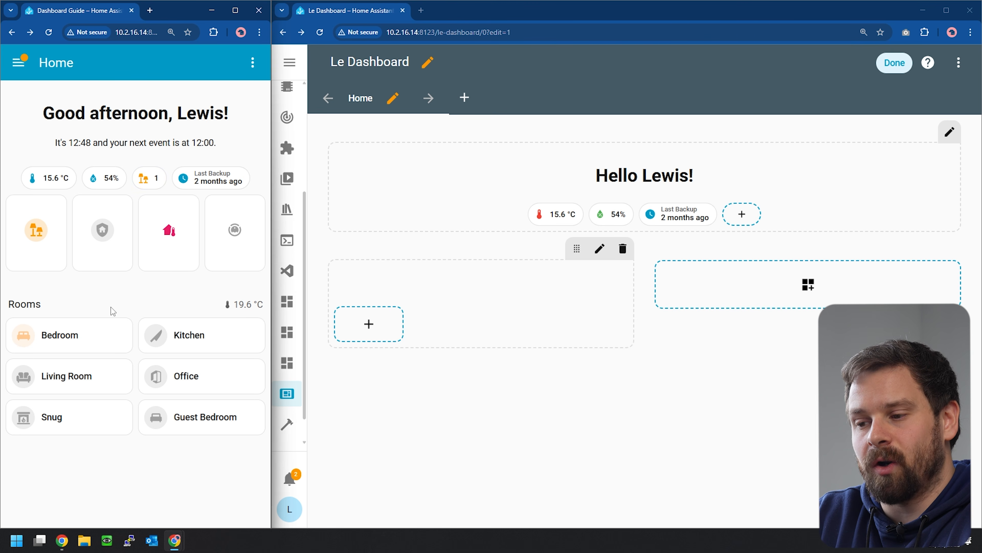
{"action": "left_click", "coordinate": [156, 335]}
{"action": "left_click", "coordinate": [22, 383]}
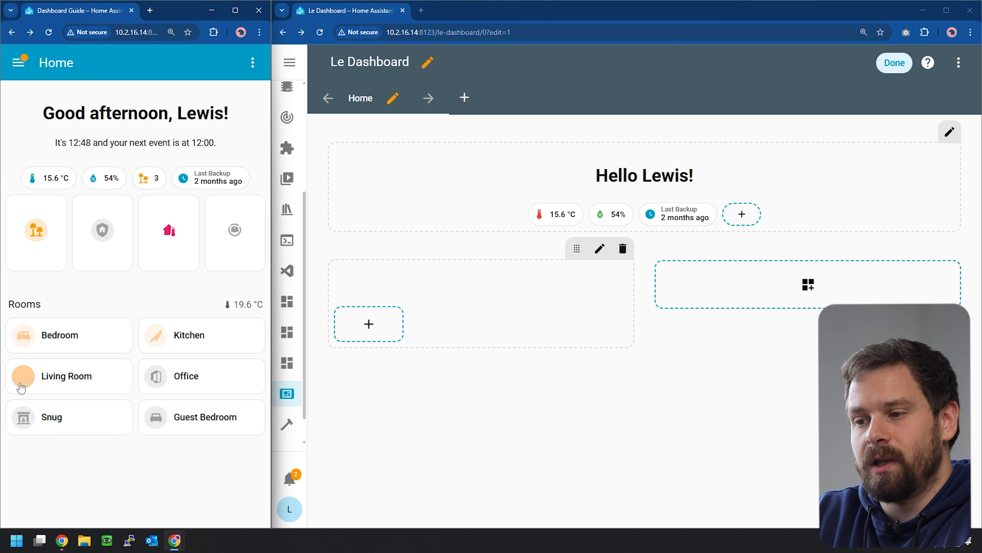
{"action": "left_click", "coordinate": [161, 379]}
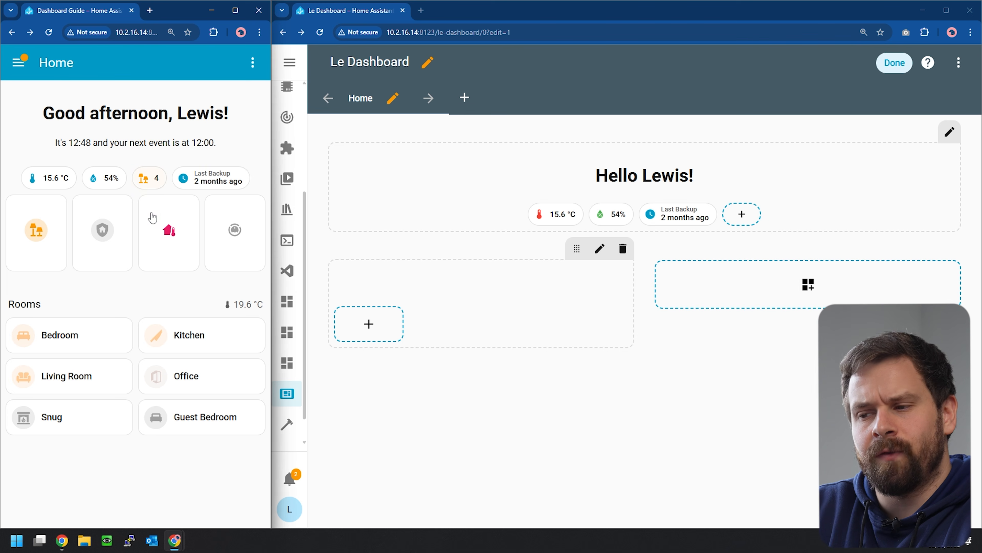
{"action": "left_click", "coordinate": [151, 179]}
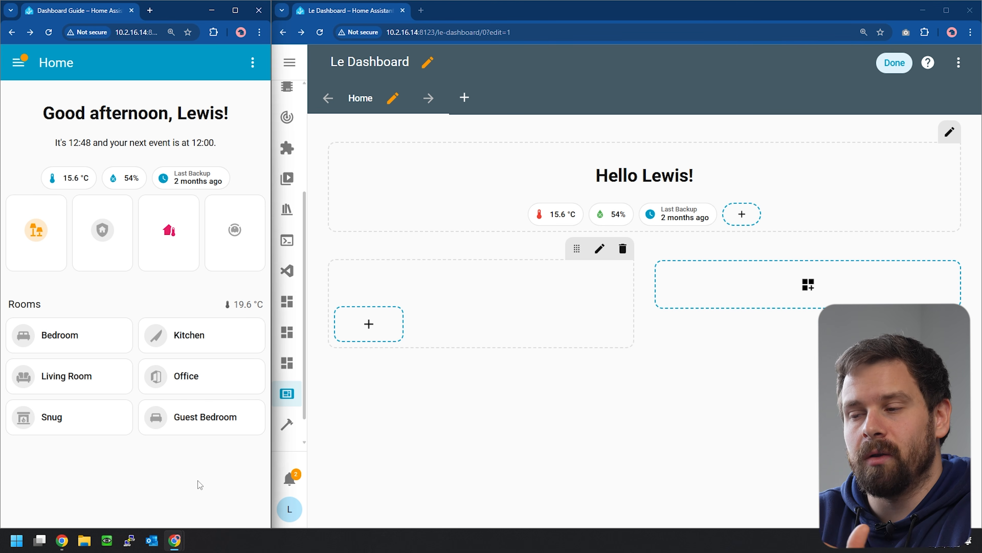
Step: Leave Le Dashboard for the settings and open the Integrations page
{"action": "left_click", "coordinate": [767, 393]}
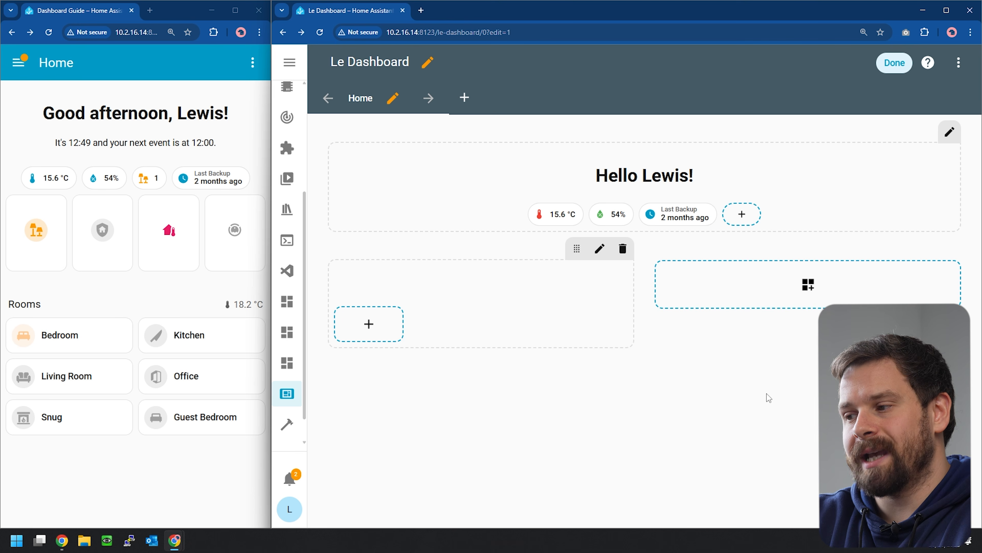
{"action": "scroll", "coordinate": [290, 422], "scroll_direction": "down", "scroll_amount": 1}
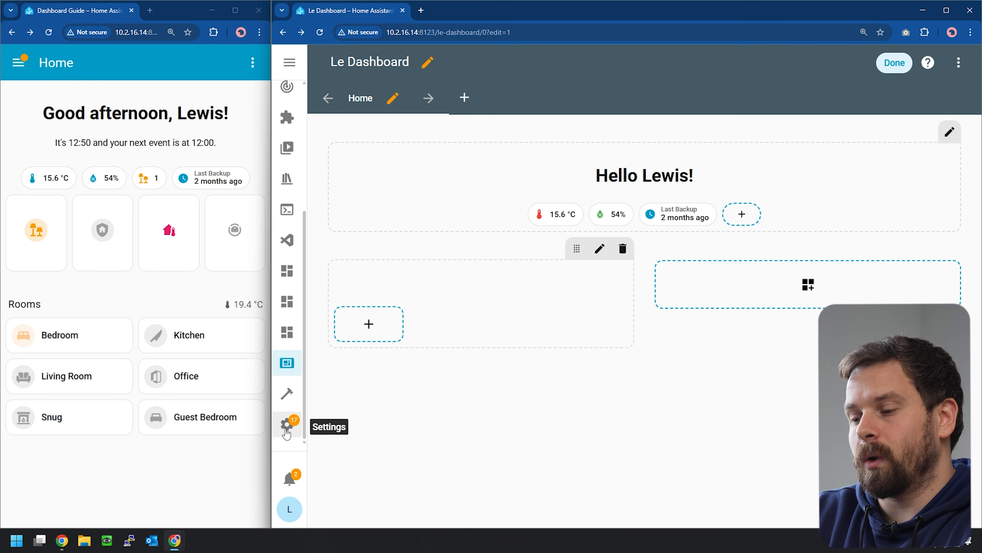
{"action": "left_click", "coordinate": [292, 432]}
{"action": "scroll", "coordinate": [692, 330], "scroll_direction": "down", "scroll_amount": 4}
{"action": "left_click", "coordinate": [589, 325]}
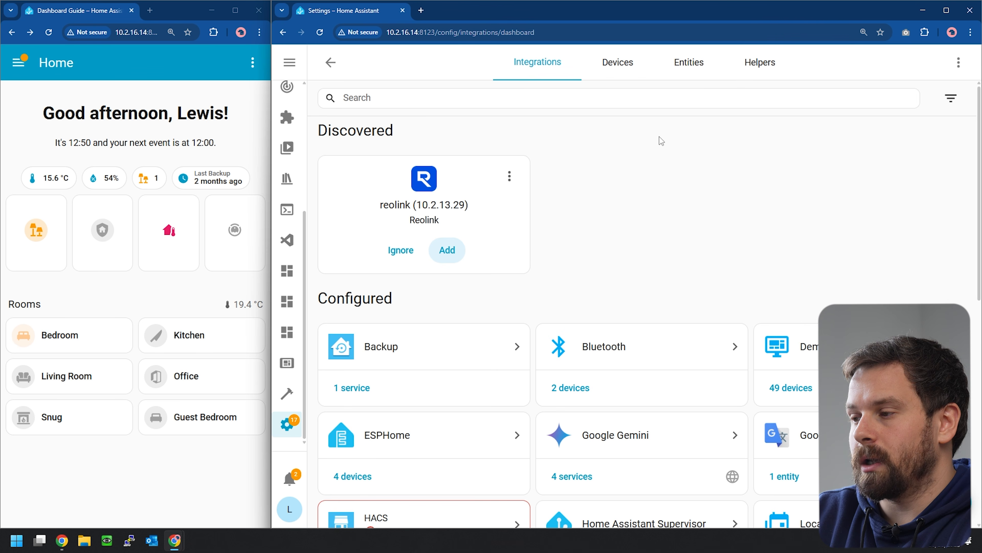
Step: Start a new template sensor helper and name it "Count all lights"
{"action": "left_click", "coordinate": [757, 75]}
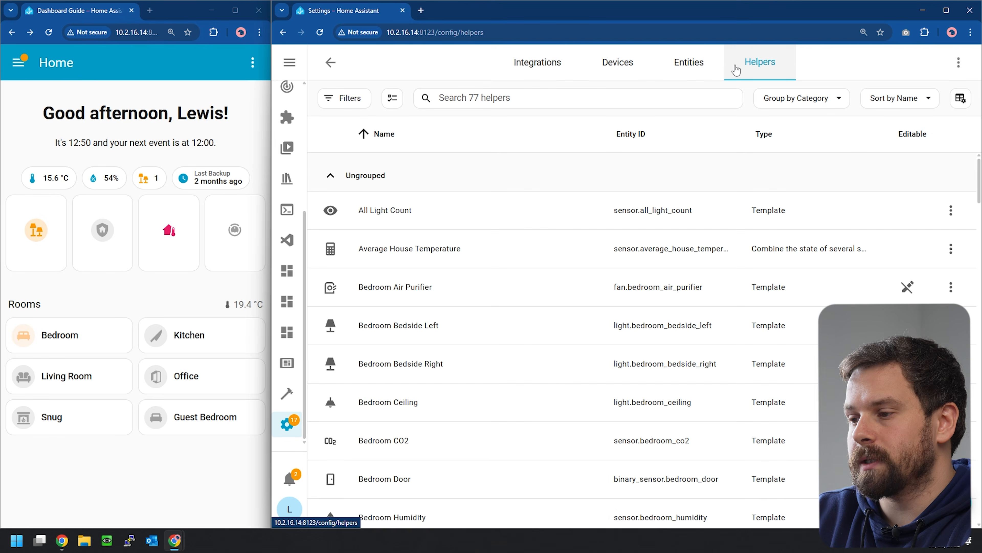
{"action": "left_click", "coordinate": [936, 511]}
{"action": "scroll", "coordinate": [570, 362], "scroll_direction": "down", "scroll_amount": 10}
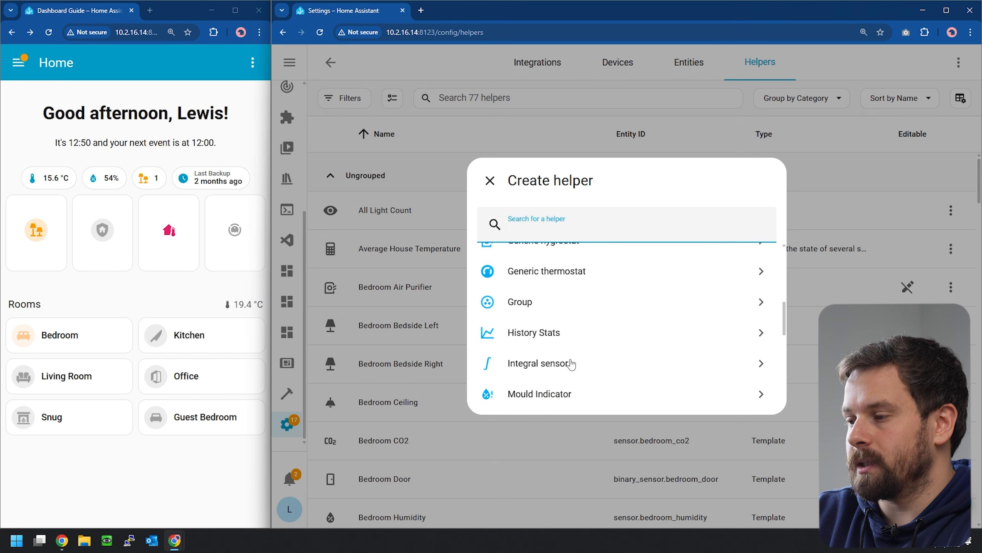
{"action": "left_click", "coordinate": [543, 295]}
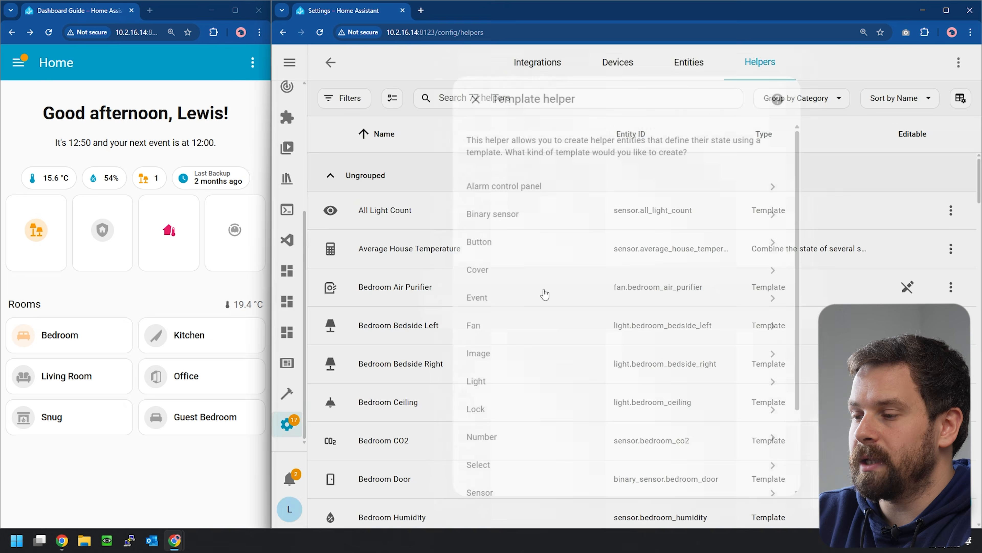
{"action": "scroll", "coordinate": [519, 269], "scroll_direction": "down", "scroll_amount": 3}
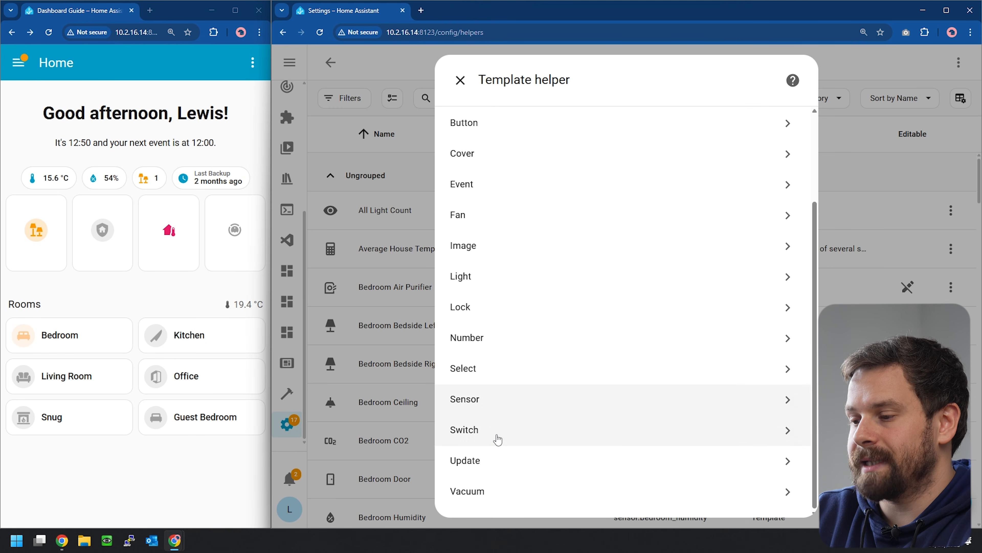
{"action": "left_click", "coordinate": [491, 400]}
{"action": "left_click", "coordinate": [502, 139]}
{"action": "type", "text": "Count "}
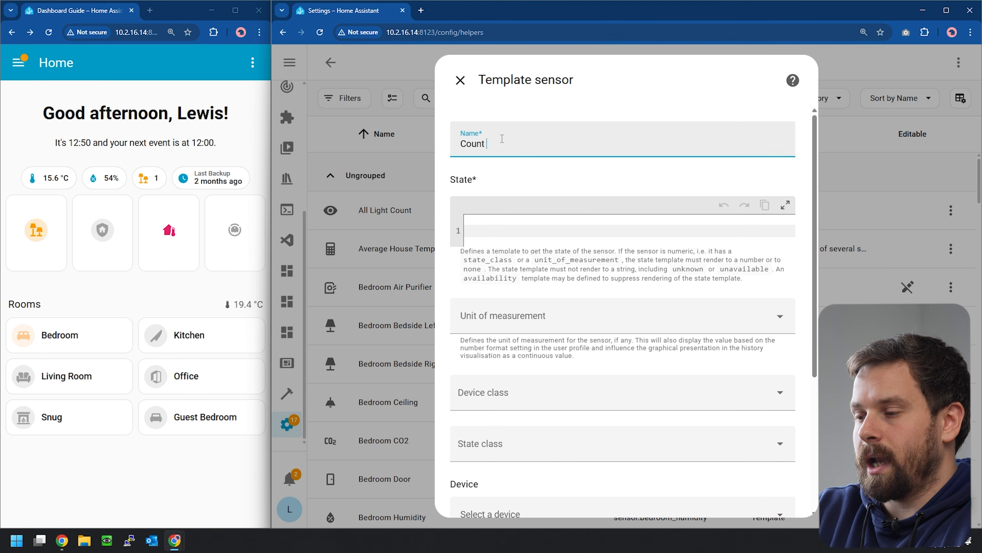
{"action": "type", "text": "all lights"}
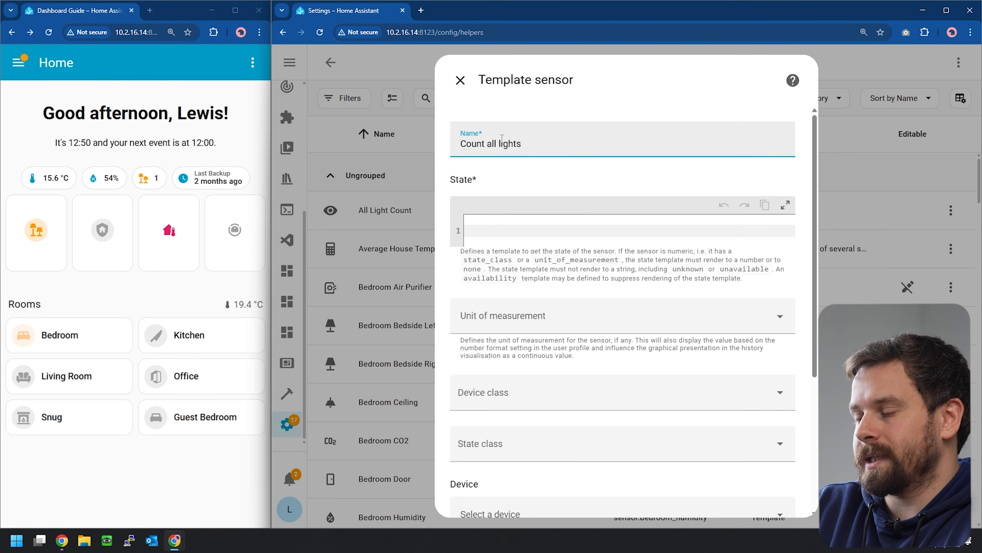
Step: Copy the Light On Count template from the GitHub templates page and paste it into the sensor's State template
{"action": "left_click", "coordinate": [542, 179]}
{"action": "left_click", "coordinate": [512, 231]}
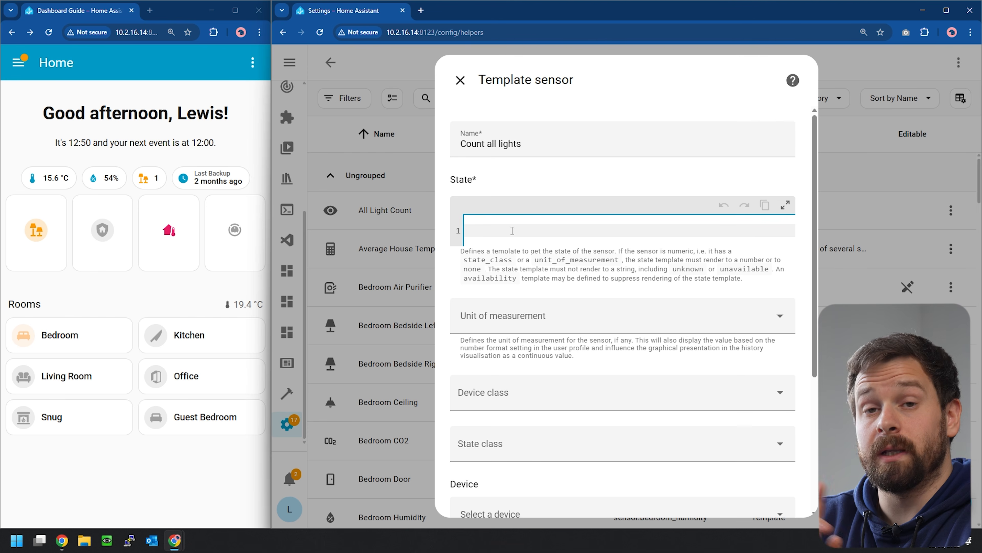
{"action": "key", "text": "alt+Tab"}
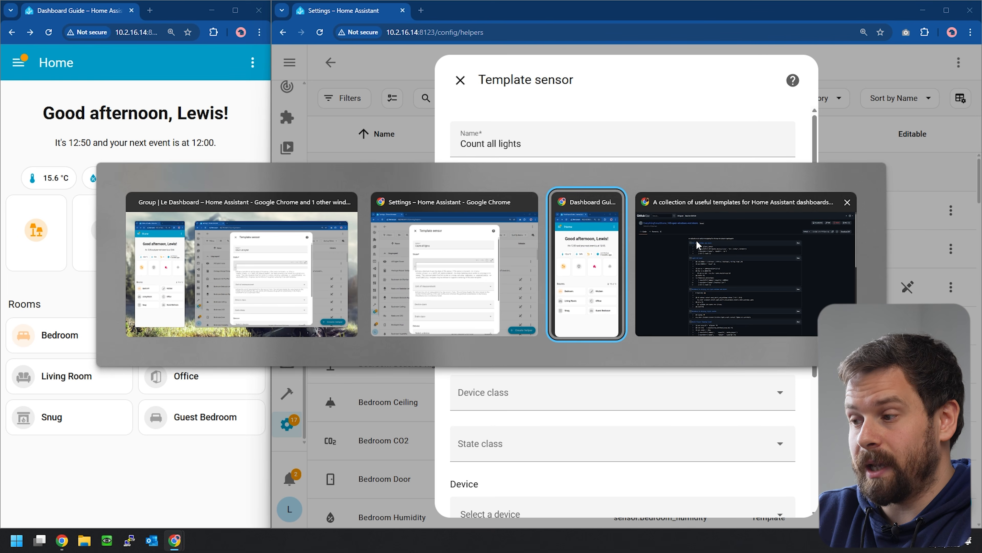
{"action": "left_click", "coordinate": [757, 251]}
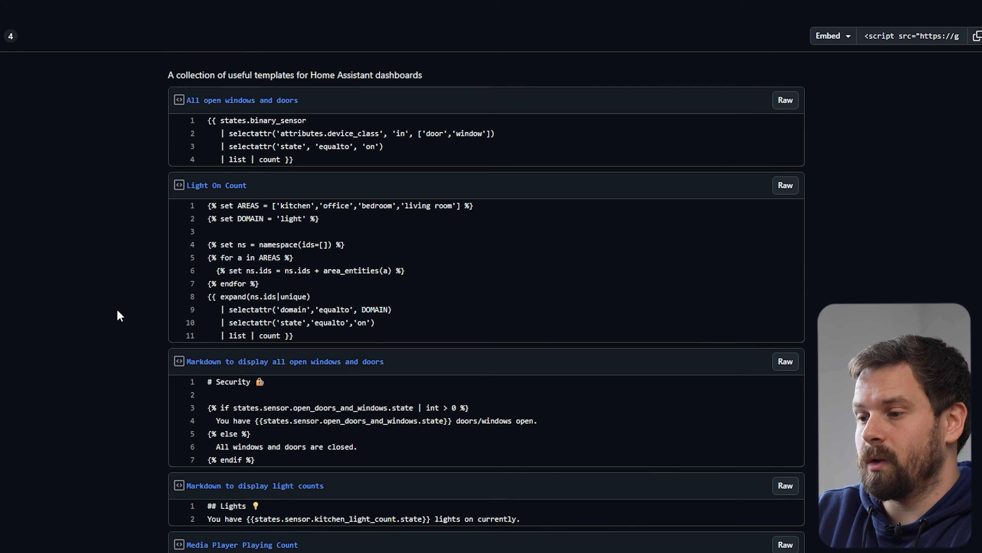
{"action": "scroll", "coordinate": [118, 313], "scroll_direction": "down", "scroll_amount": 2}
{"action": "scroll", "coordinate": [117, 309], "scroll_direction": "up", "scroll_amount": 2}
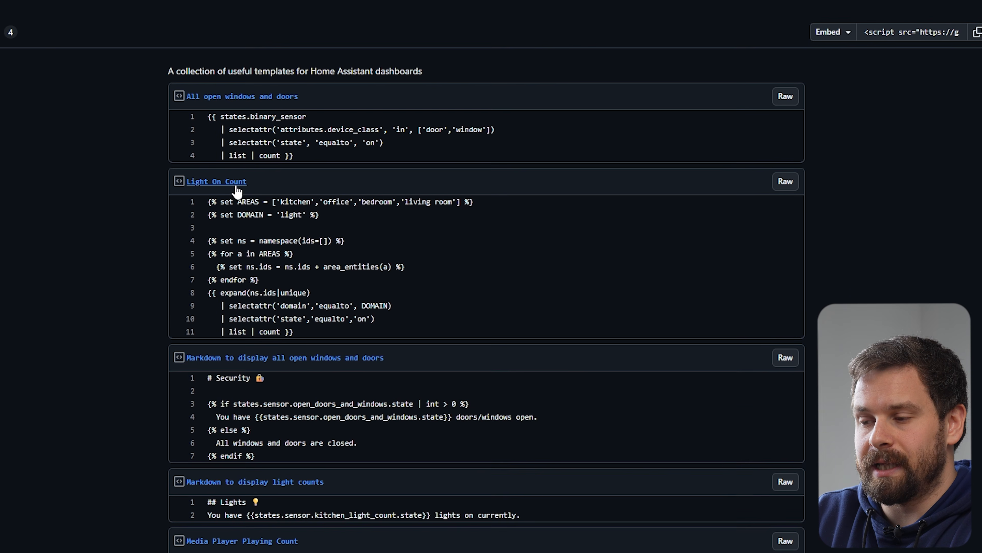
{"action": "left_click", "coordinate": [222, 181]}
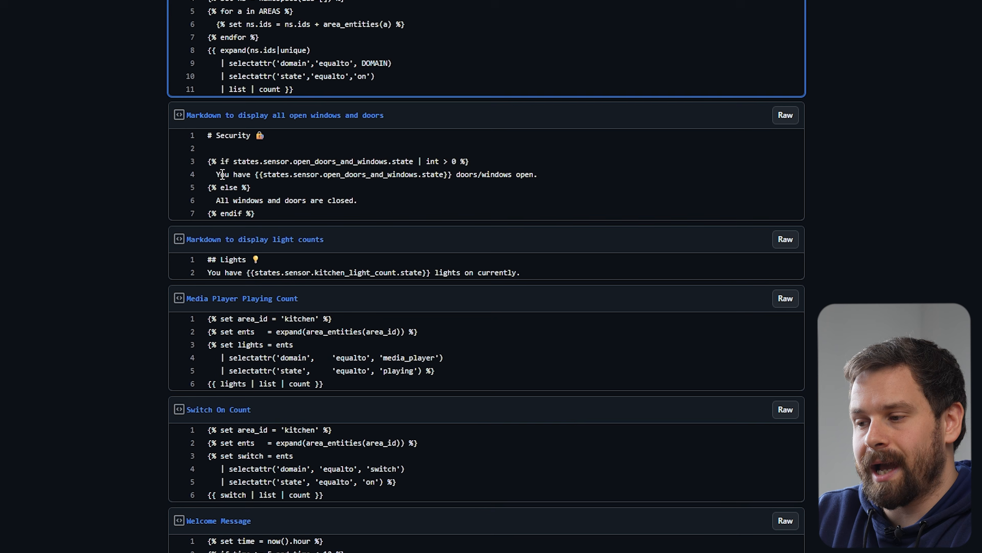
{"action": "scroll", "coordinate": [72, 192], "scroll_direction": "up", "scroll_amount": 5}
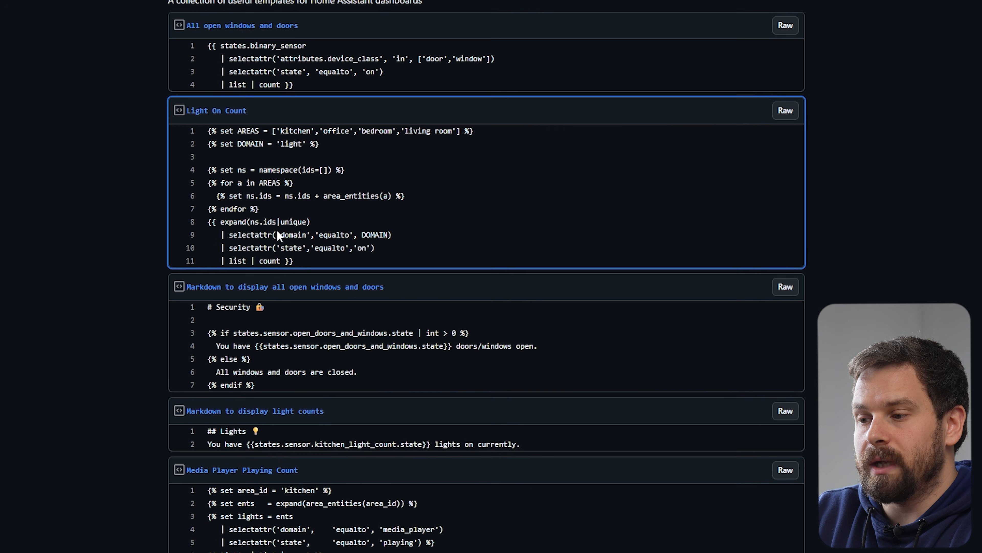
{"action": "left_click_drag", "start_coordinate": [294, 261], "coordinate": [208, 131]}
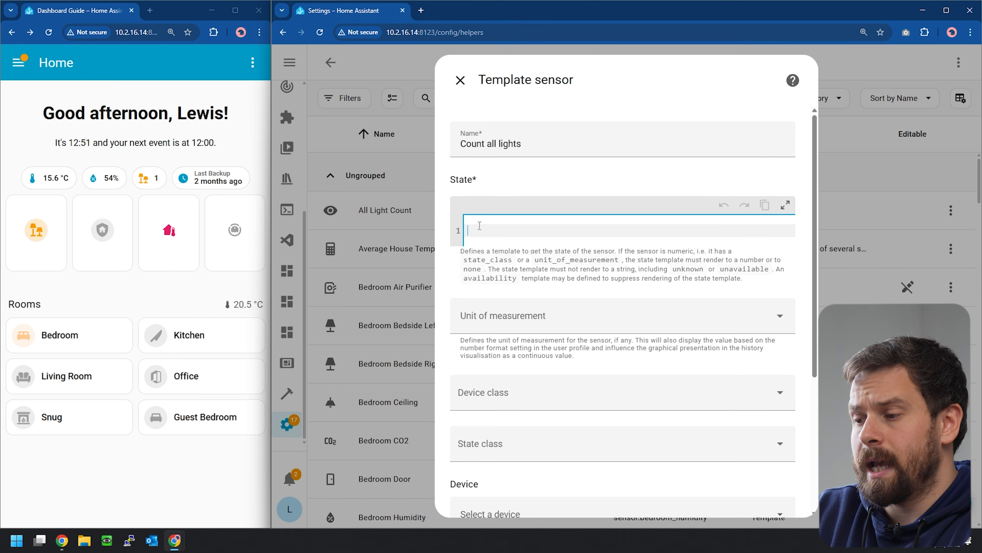
{"action": "right_click", "coordinate": [490, 231]}
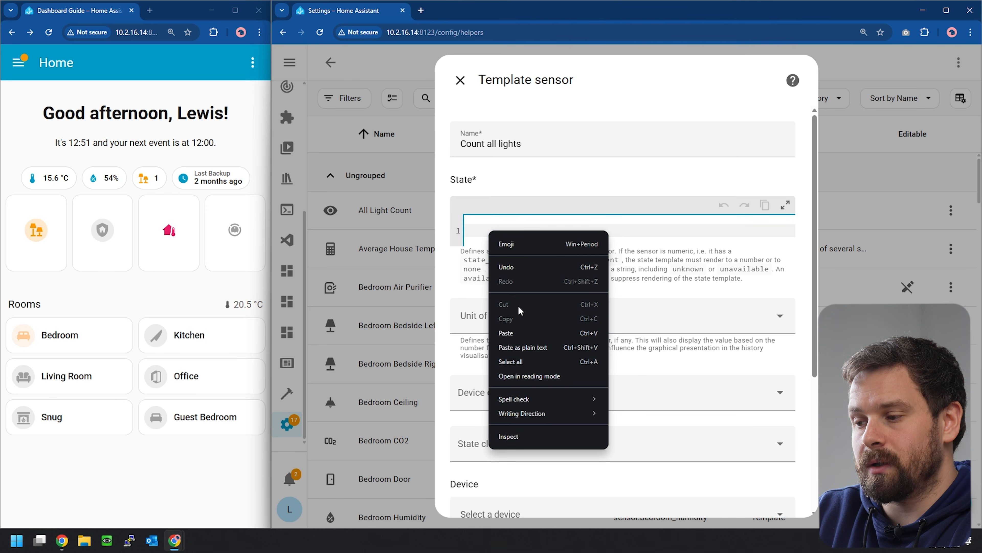
{"action": "left_click", "coordinate": [519, 331]}
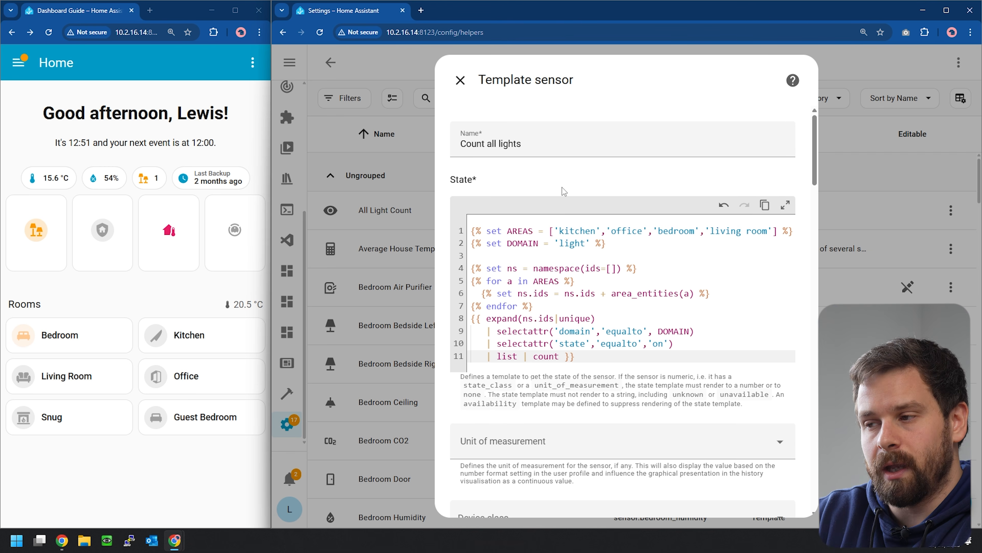
Step: Examine the area names on the Areas page in a new browser tab and compare them with the template's AREAS list
{"action": "left_click", "coordinate": [421, 11]}
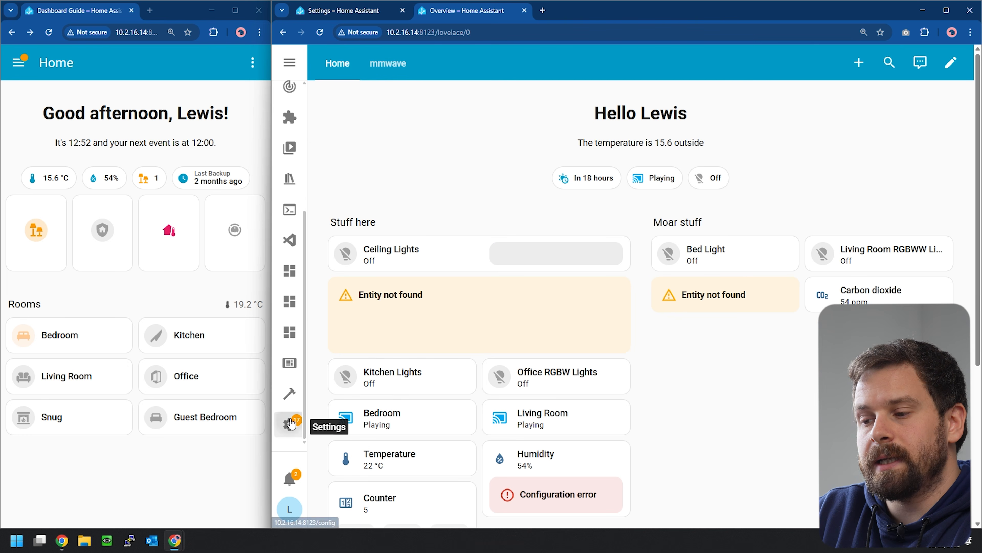
{"action": "left_click", "coordinate": [290, 424]}
{"action": "scroll", "coordinate": [456, 364], "scroll_direction": "down", "scroll_amount": 4}
{"action": "scroll", "coordinate": [502, 348], "scroll_direction": "down", "scroll_amount": 3}
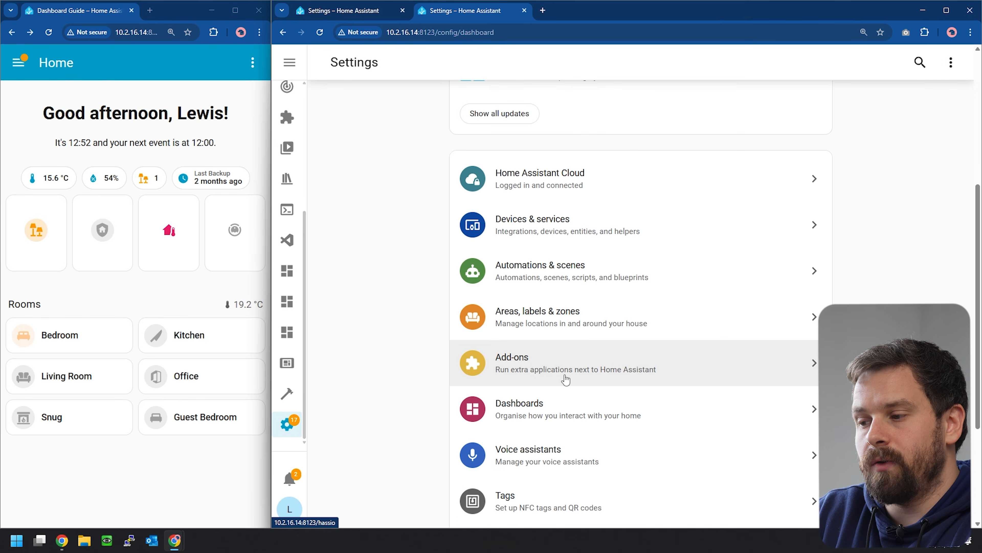
{"action": "left_click", "coordinate": [554, 282]}
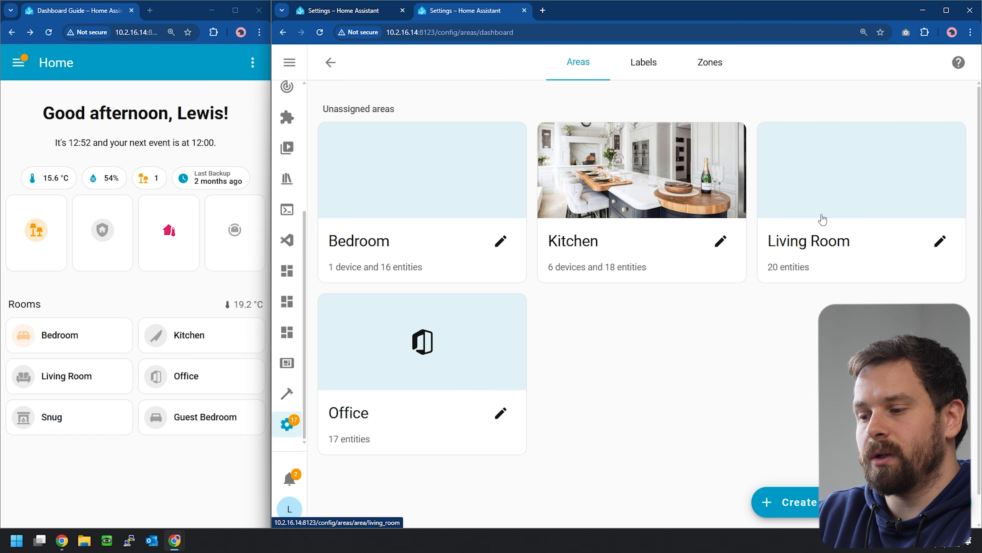
{"action": "scroll", "coordinate": [364, 436], "scroll_direction": "down", "scroll_amount": 1}
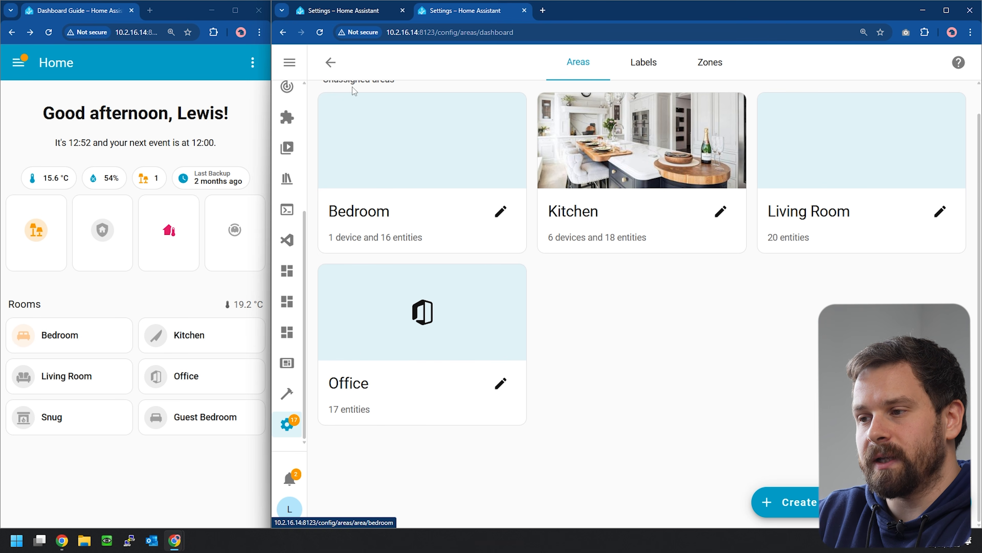
{"action": "left_click", "coordinate": [361, 15]}
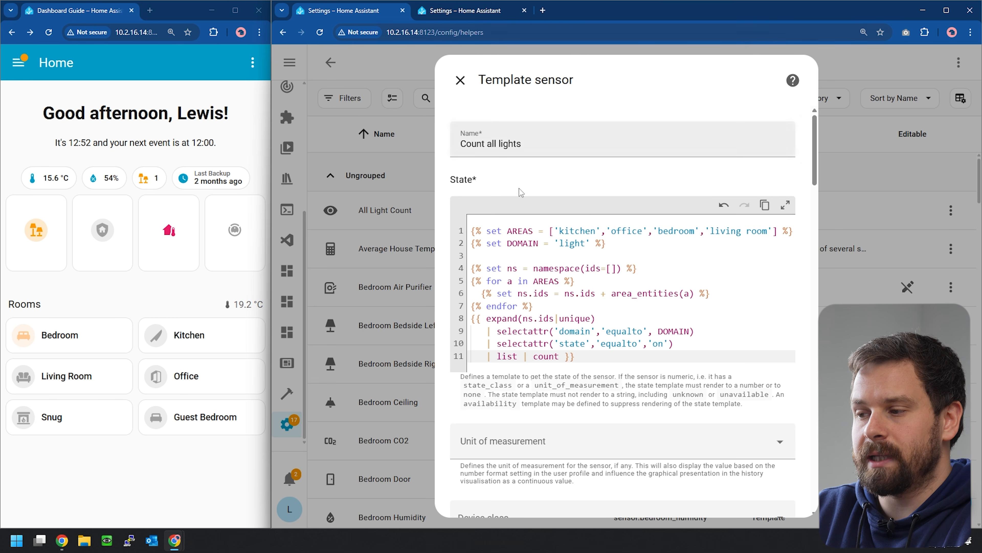
{"action": "left_click", "coordinate": [580, 233]}
{"action": "left_click_drag", "start_coordinate": [559, 230], "coordinate": [643, 231]}
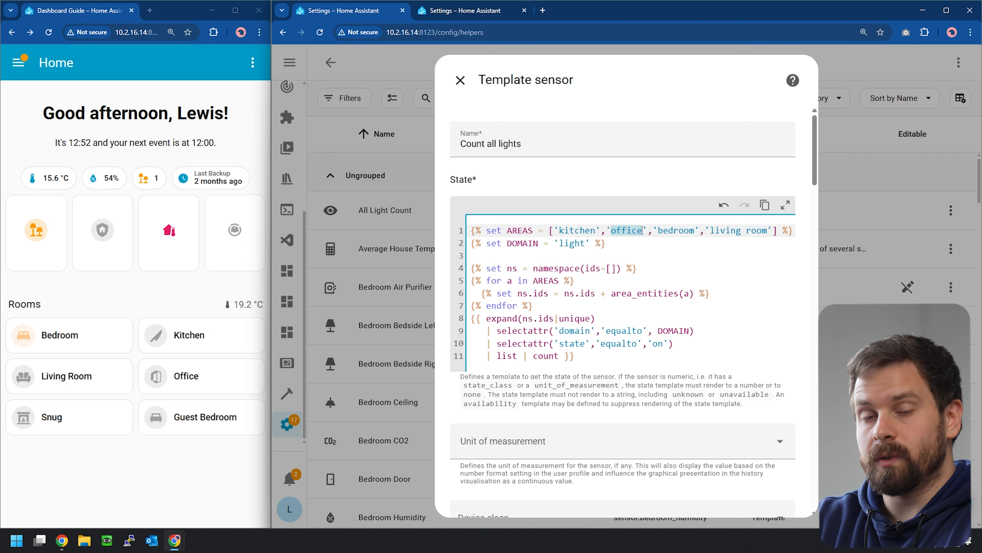
{"action": "left_click", "coordinate": [632, 384]}
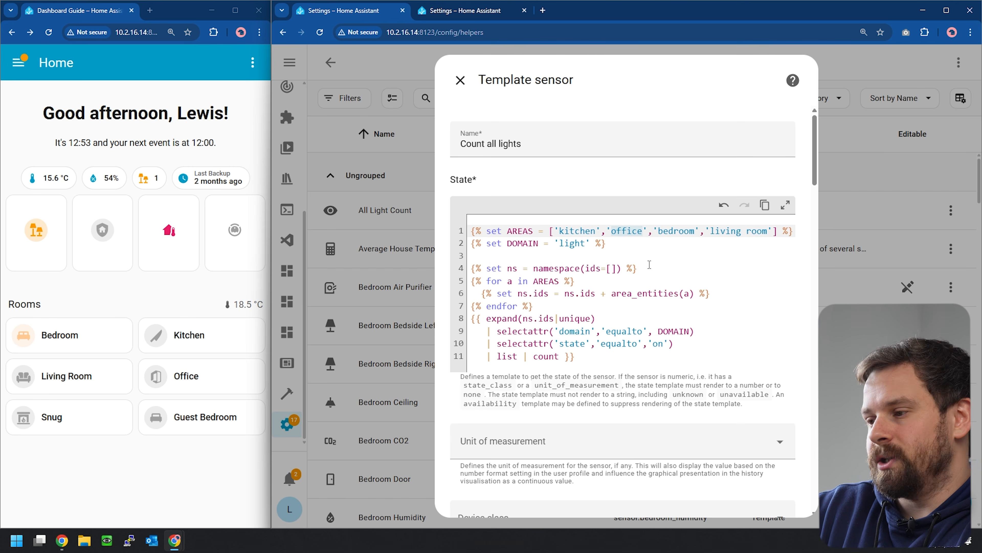
Step: Check the sensor's preview count while switching off the Bedroom light and toggling the Office light in the example dashboard
{"action": "scroll", "coordinate": [681, 343], "scroll_direction": "down", "scroll_amount": 12}
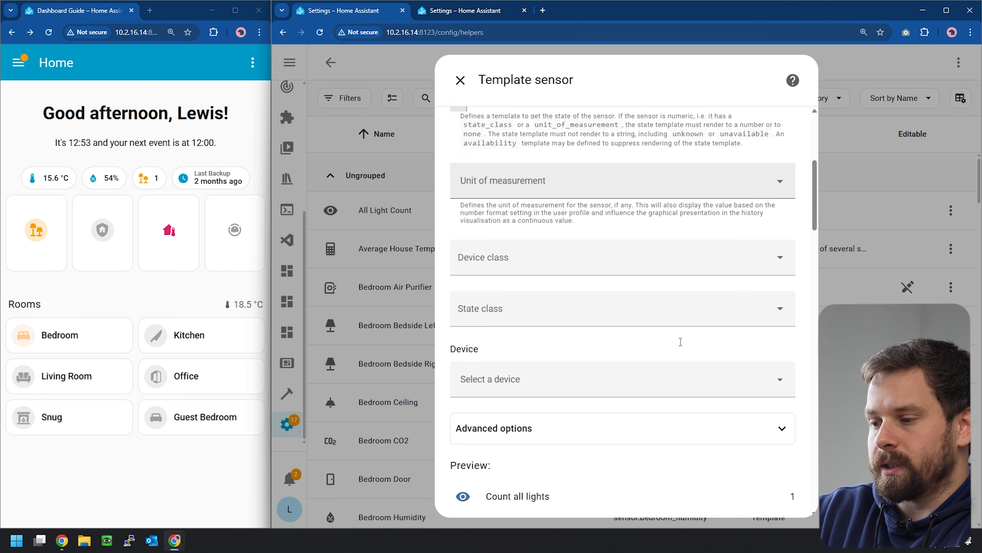
{"action": "scroll", "coordinate": [681, 345], "scroll_direction": "up", "scroll_amount": 2}
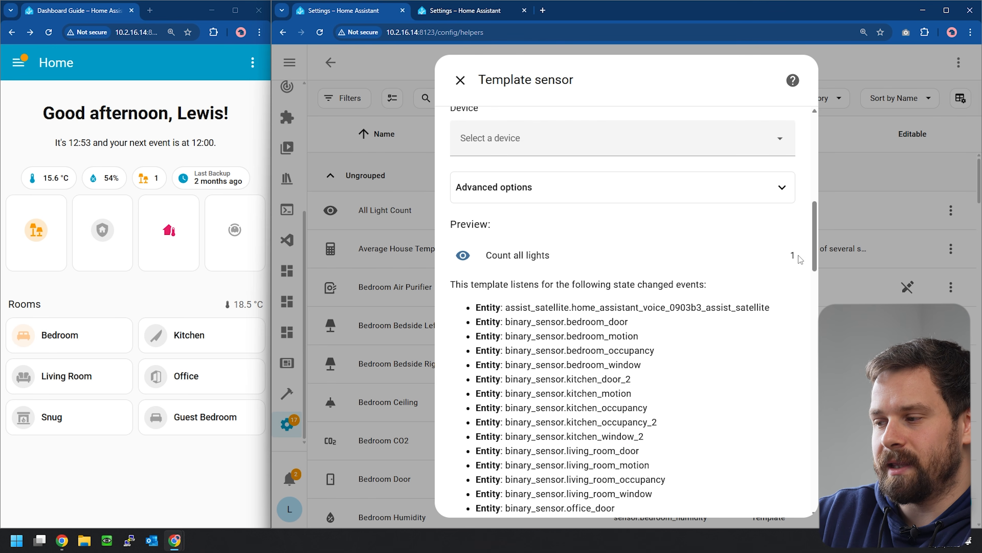
{"action": "triple_click", "coordinate": [788, 256]}
{"action": "left_click", "coordinate": [796, 256]}
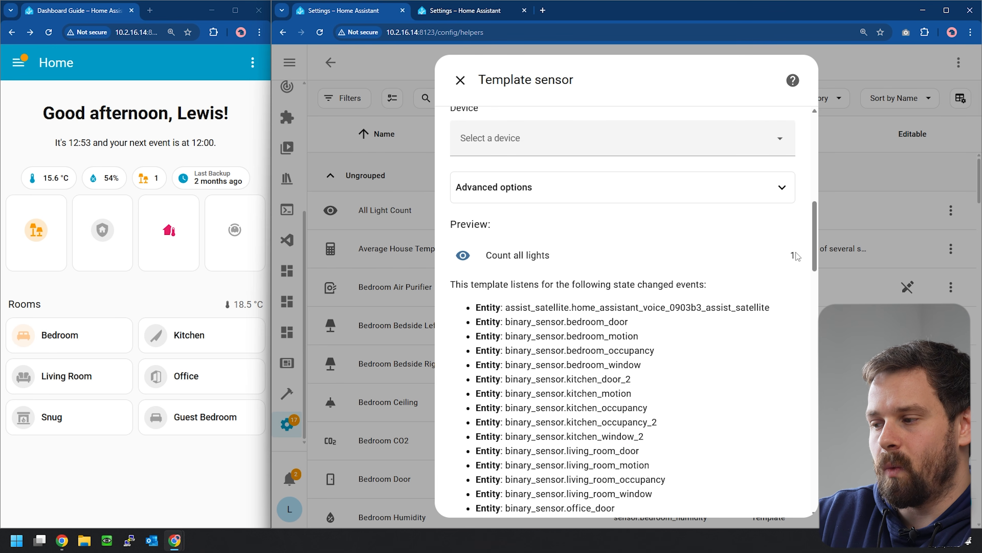
{"action": "triple_click", "coordinate": [796, 256]}
{"action": "left_click", "coordinate": [796, 256]}
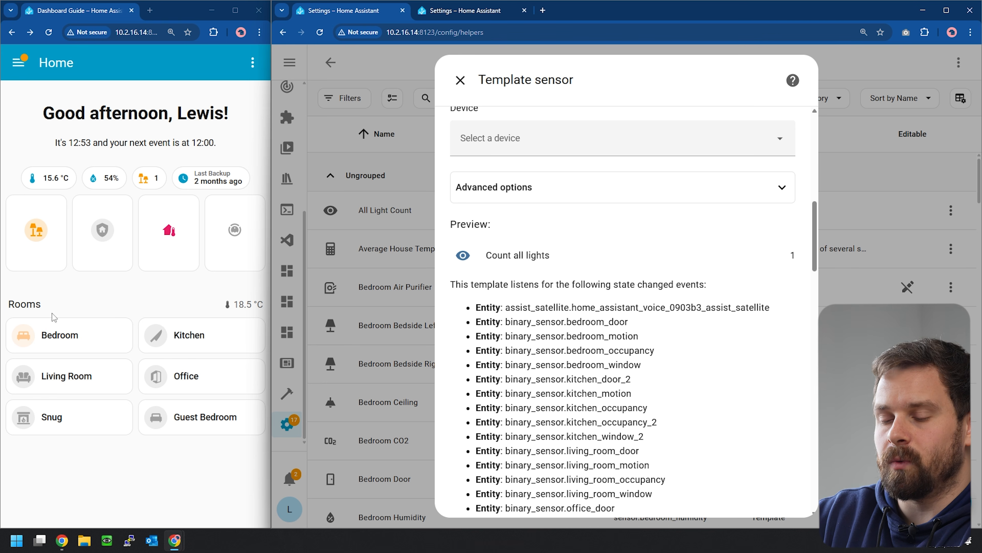
{"action": "left_click", "coordinate": [27, 344]}
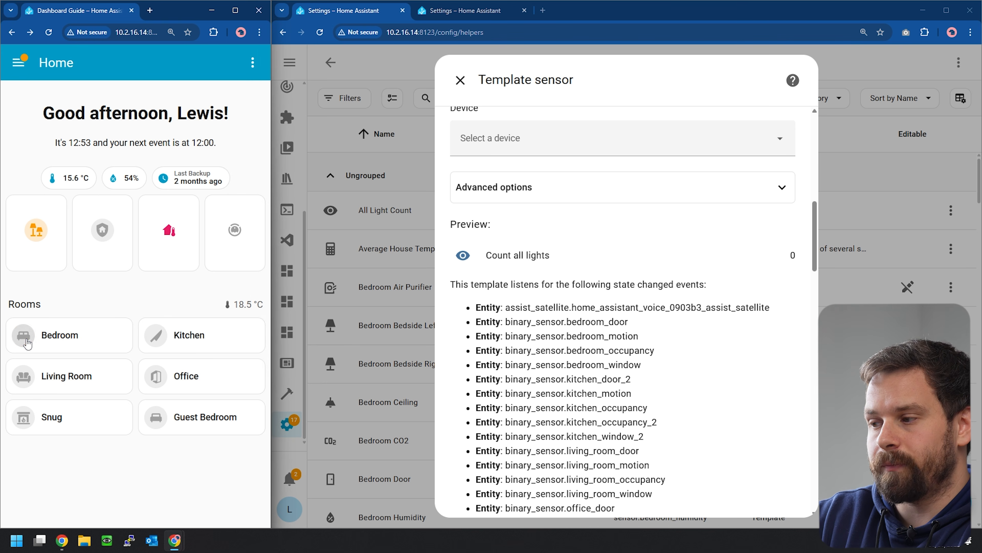
{"action": "left_click", "coordinate": [157, 377]}
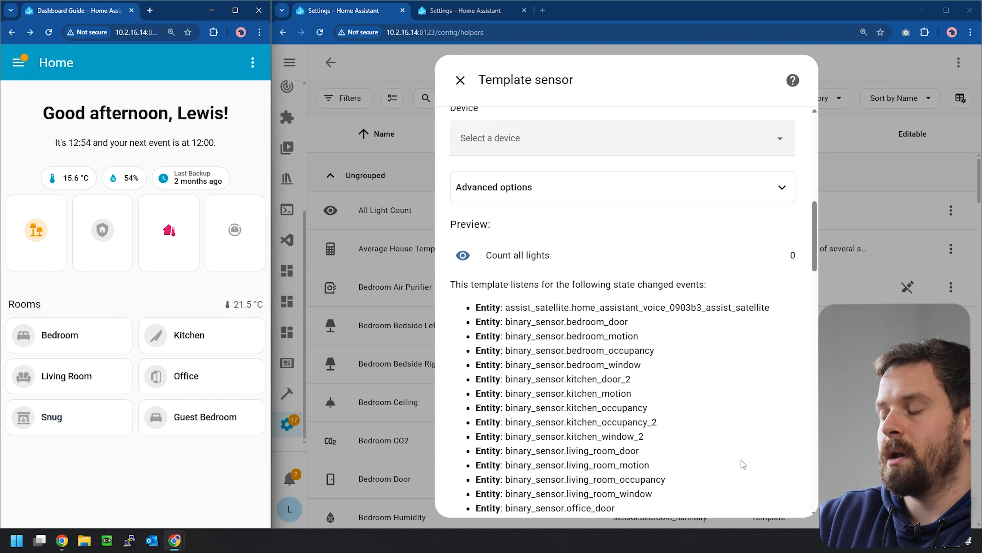
Step: Submit the Count all lights template sensor and finish creating the helper
{"action": "scroll", "coordinate": [741, 465], "scroll_direction": "down", "scroll_amount": 15}
{"action": "left_click", "coordinate": [773, 494]}
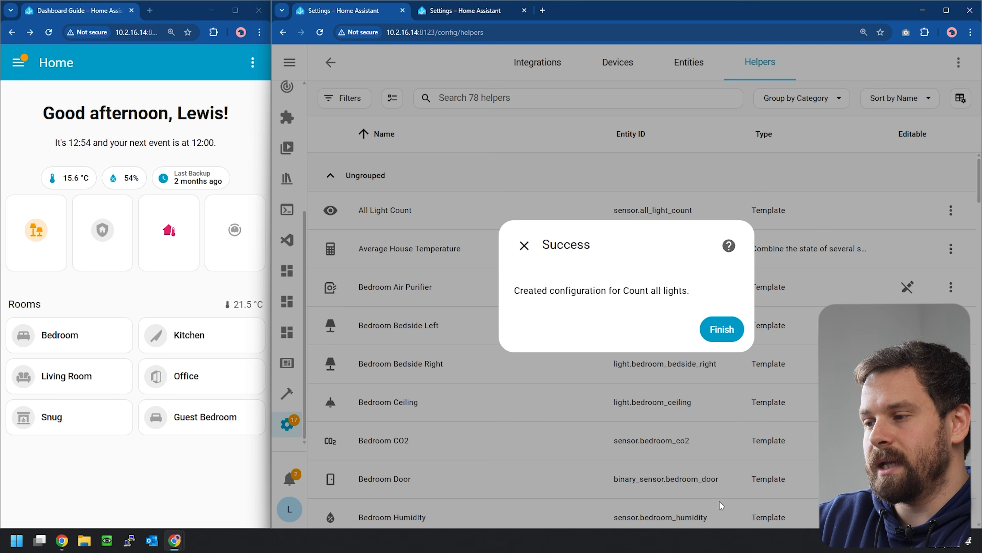
{"action": "left_click", "coordinate": [721, 329]}
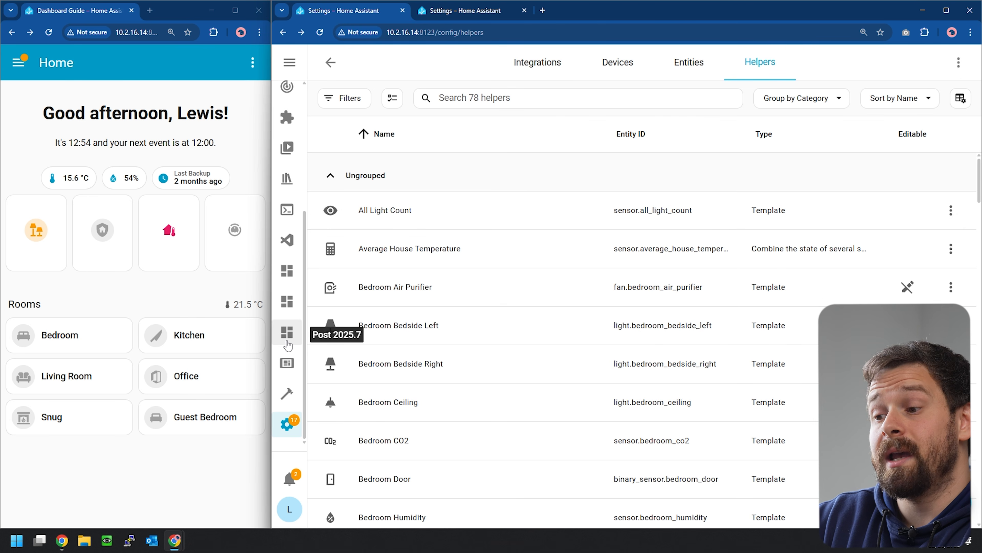
Step: Open Le Dashboard for editing and add an Entity badge to the Home view's header
{"action": "left_click", "coordinate": [286, 375]}
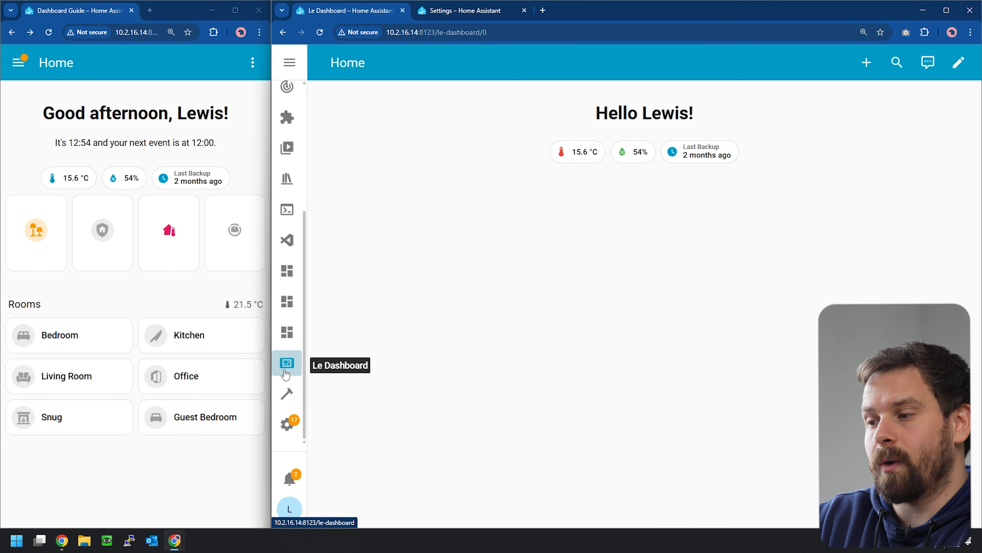
{"action": "left_click", "coordinate": [962, 71]}
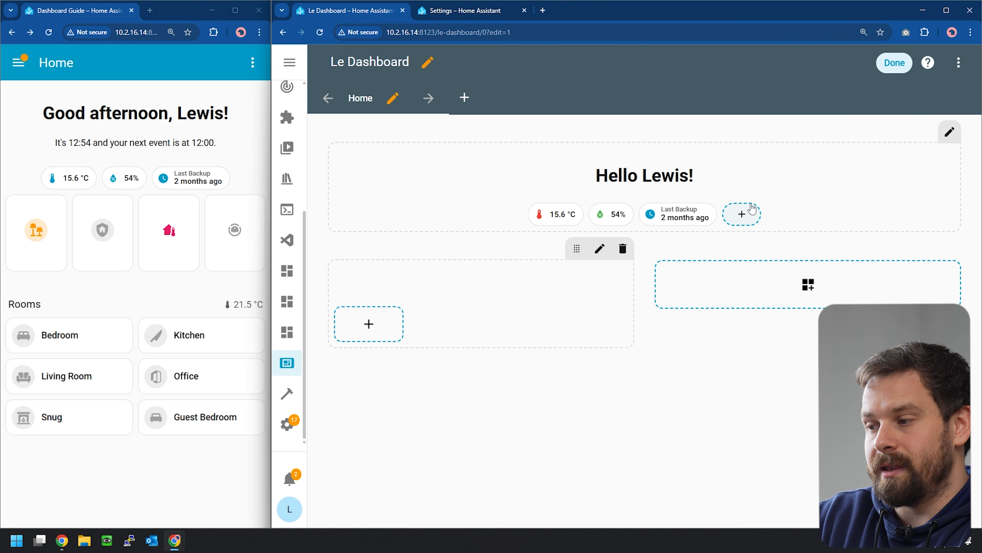
{"action": "left_click", "coordinate": [742, 215]}
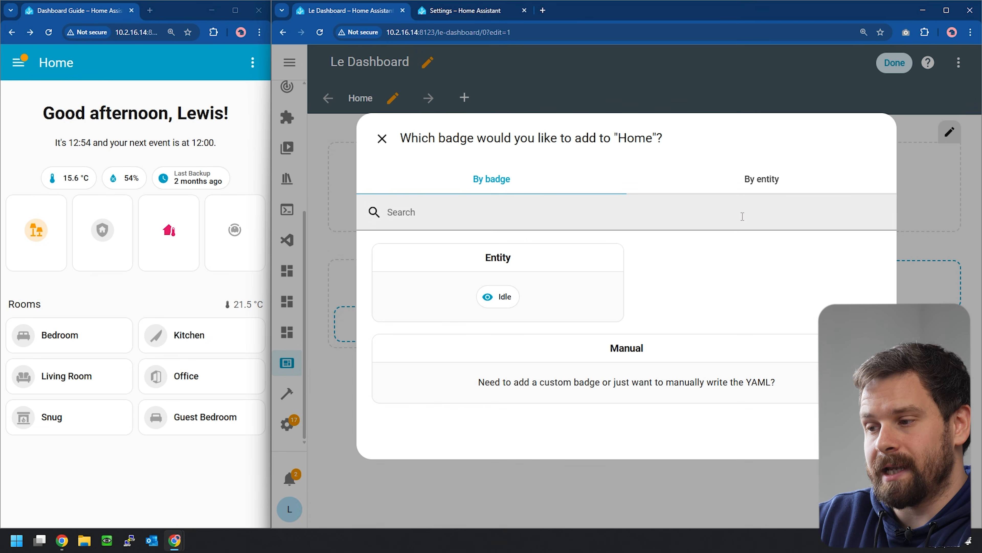
{"action": "left_click", "coordinate": [525, 272]}
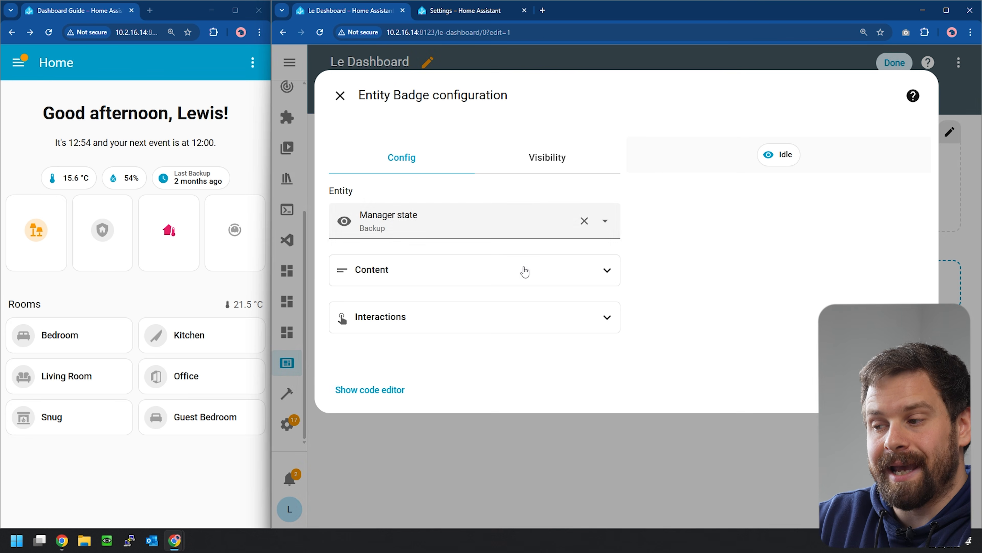
Step: Set the new badge's entity to the Count all lights sensor and its icon to mdi:lamps
{"action": "left_click", "coordinate": [584, 220]}
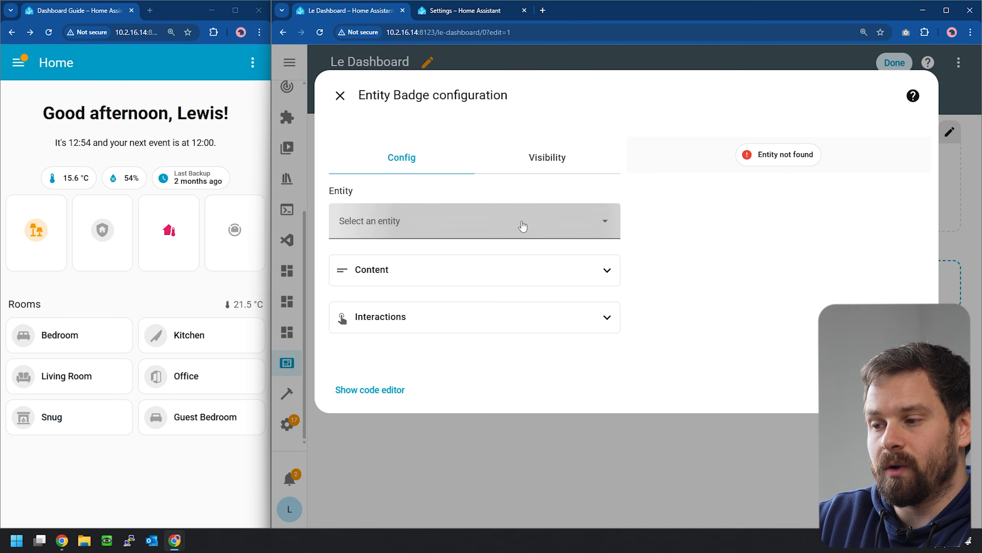
{"action": "left_click", "coordinate": [415, 222]}
{"action": "type", "text": "count"}
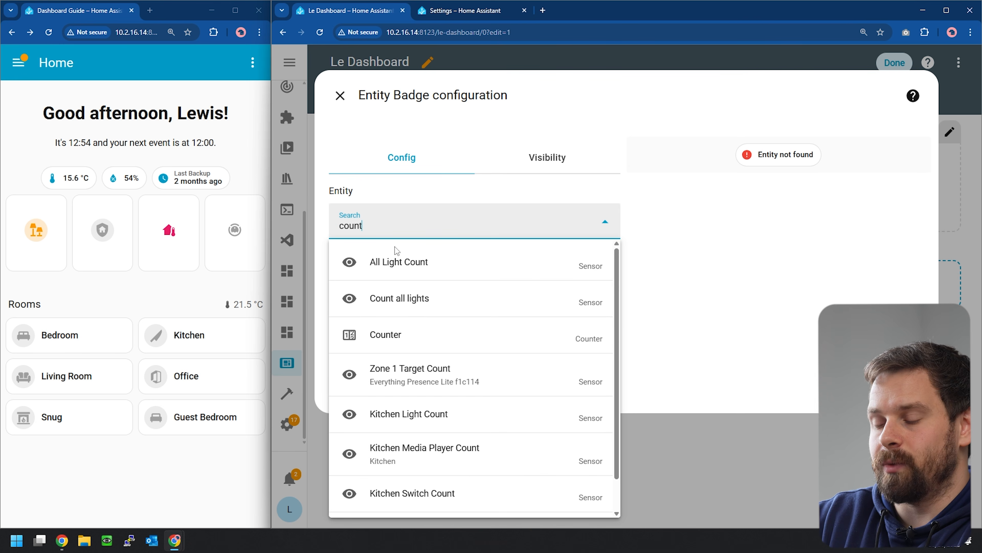
{"action": "left_click", "coordinate": [406, 299]}
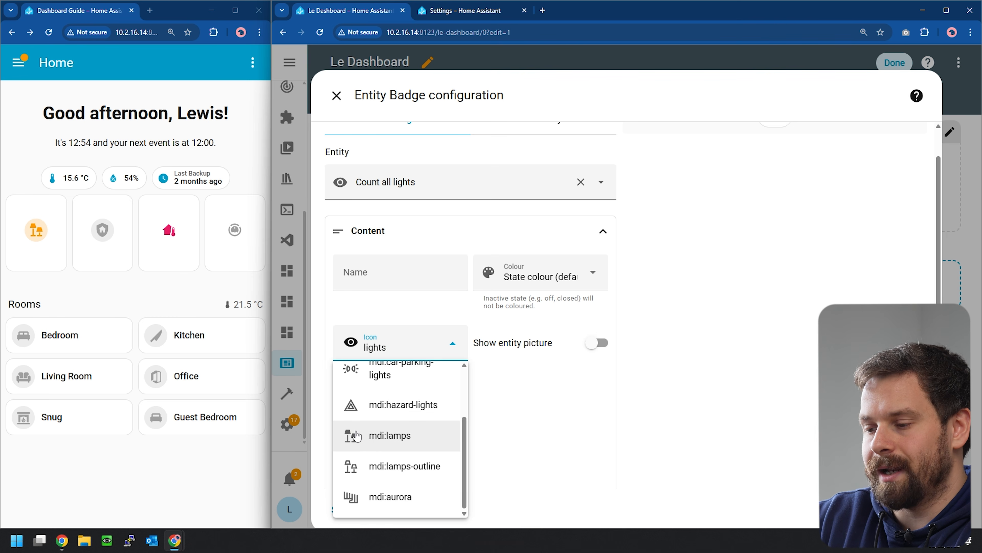
{"action": "left_click", "coordinate": [373, 435]}
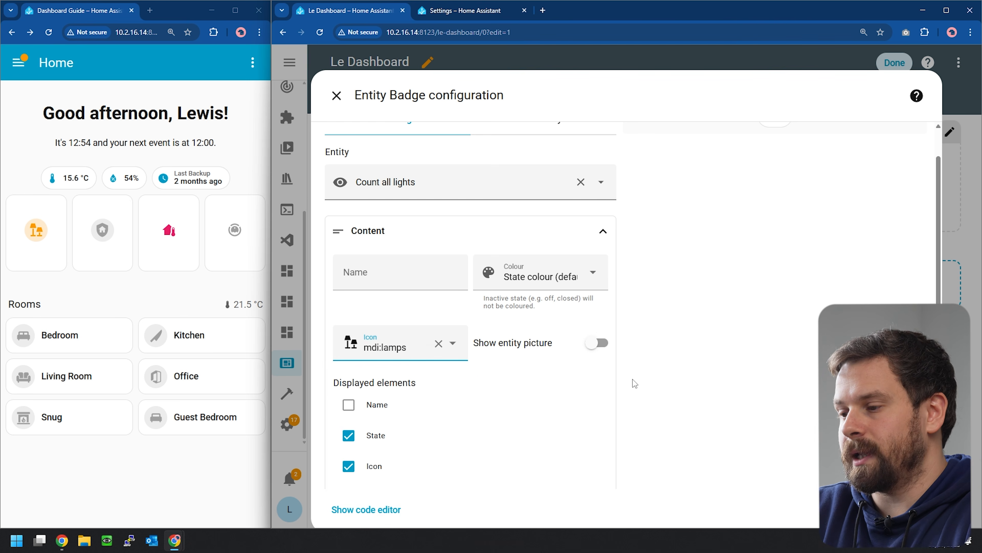
{"action": "scroll", "coordinate": [632, 379], "scroll_direction": "up", "scroll_amount": 1}
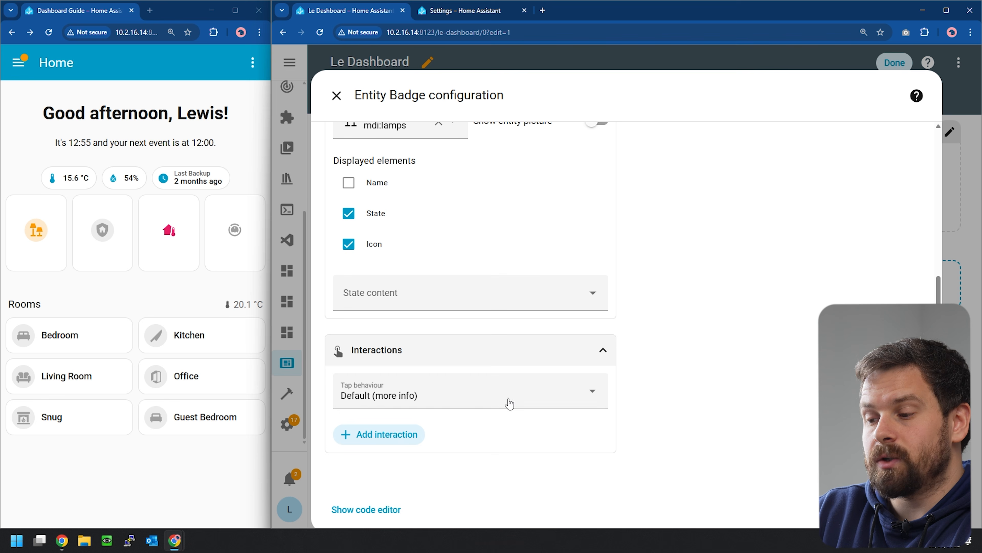
Step: Set the badge's tap behaviour to Perform action using the Light Turn off action
{"action": "left_click", "coordinate": [449, 403]}
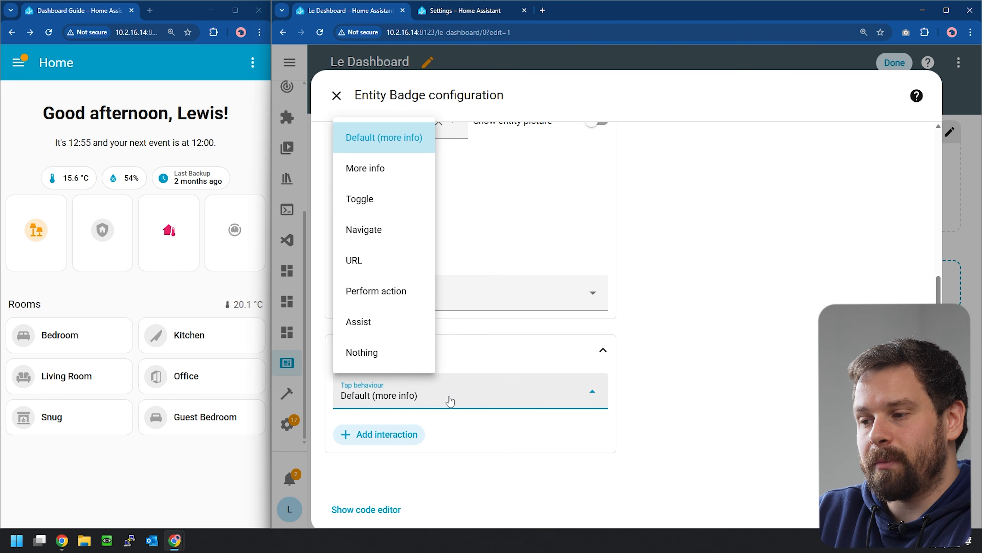
{"action": "left_click", "coordinate": [404, 291]}
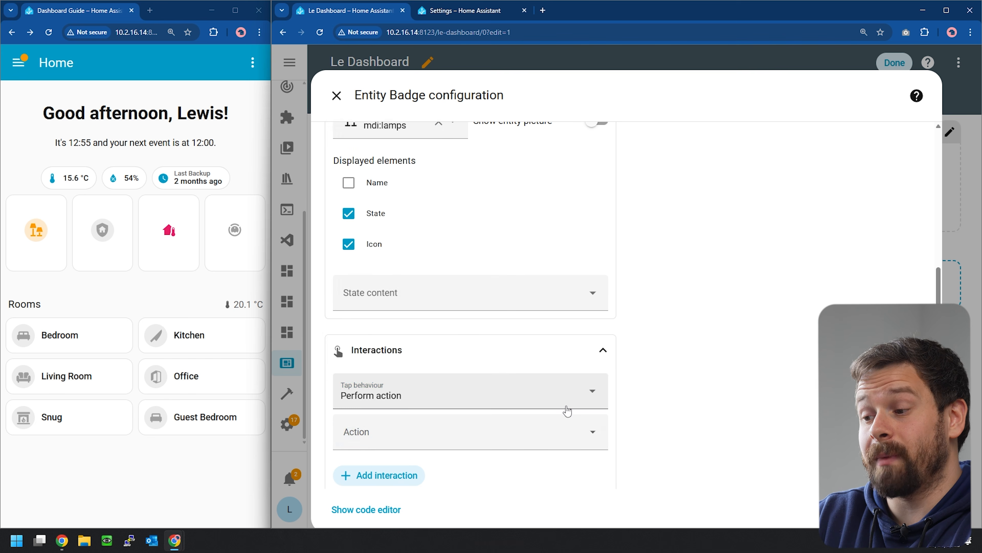
{"action": "left_click", "coordinate": [445, 407]}
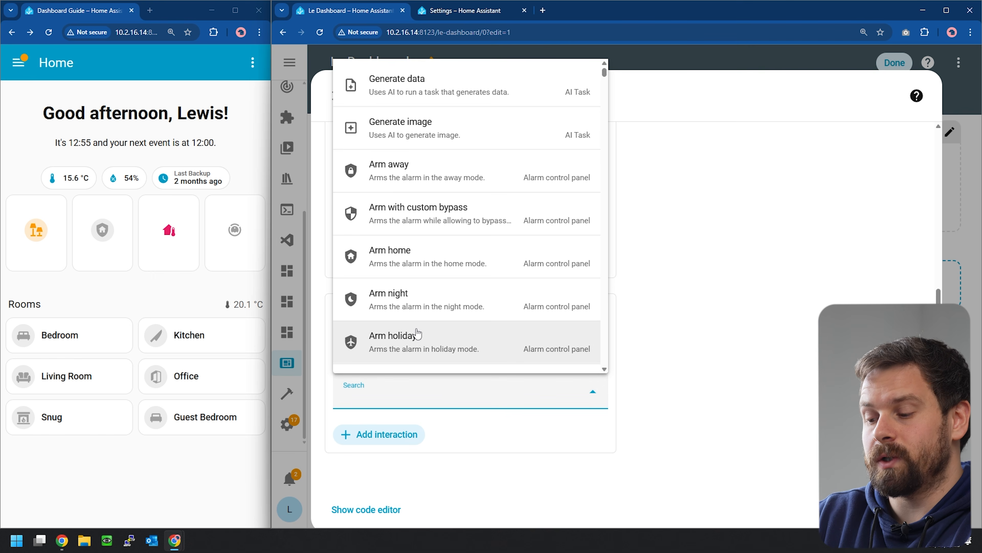
{"action": "type", "text": "lights."}
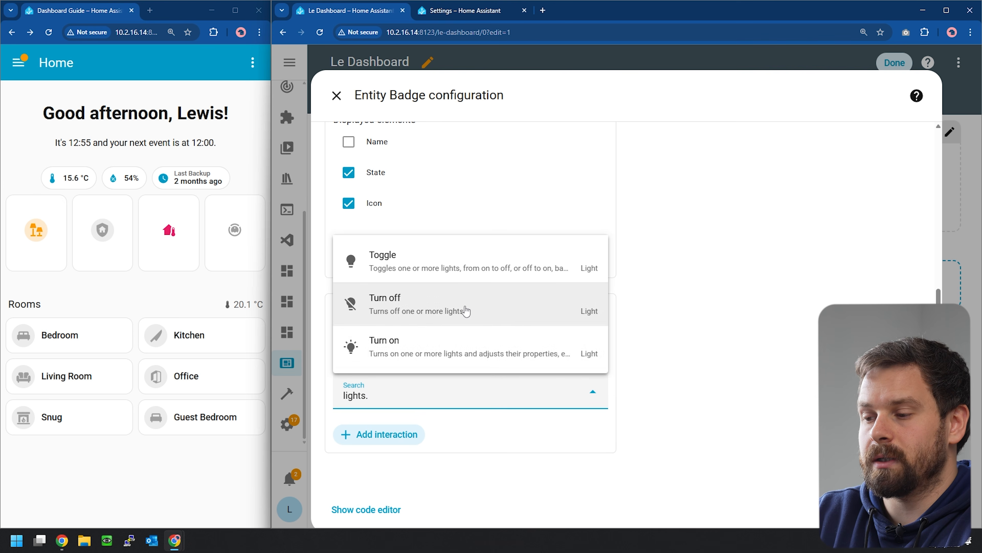
{"action": "left_click", "coordinate": [515, 318]}
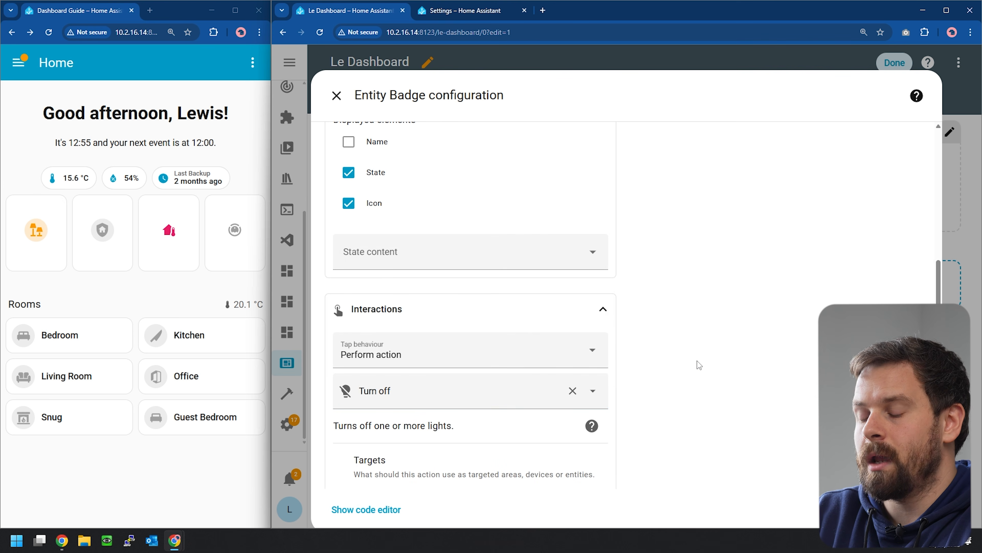
Step: Target the Turn off action at the Bedroom, Kitchen, Living Room and Office areas
{"action": "scroll", "coordinate": [697, 361], "scroll_direction": "down", "scroll_amount": 3}
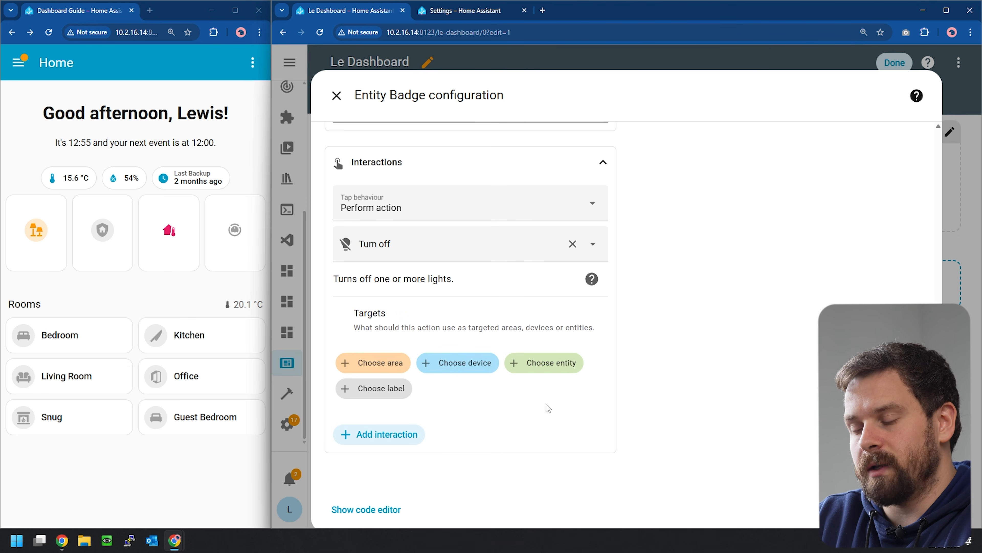
{"action": "left_click", "coordinate": [372, 363]}
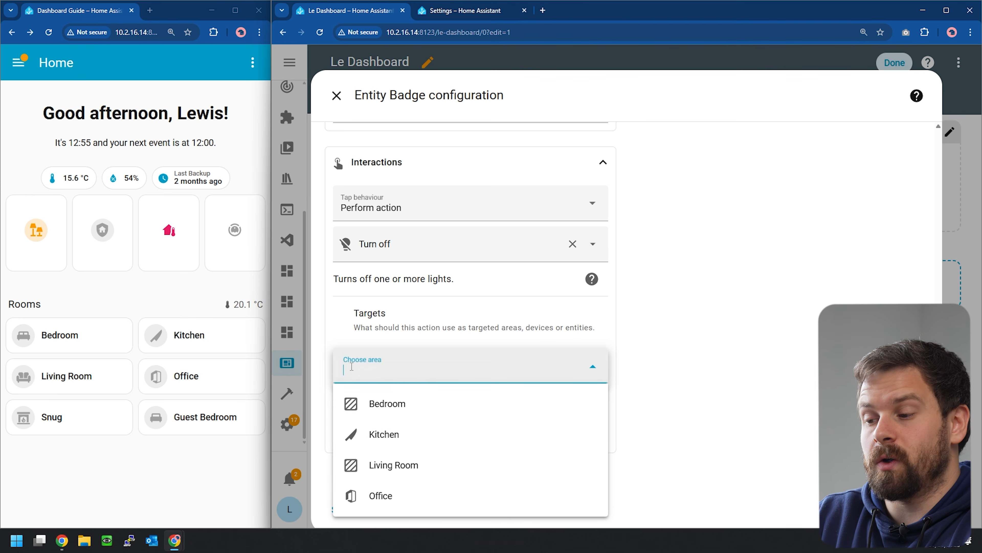
{"action": "left_click", "coordinate": [413, 404]}
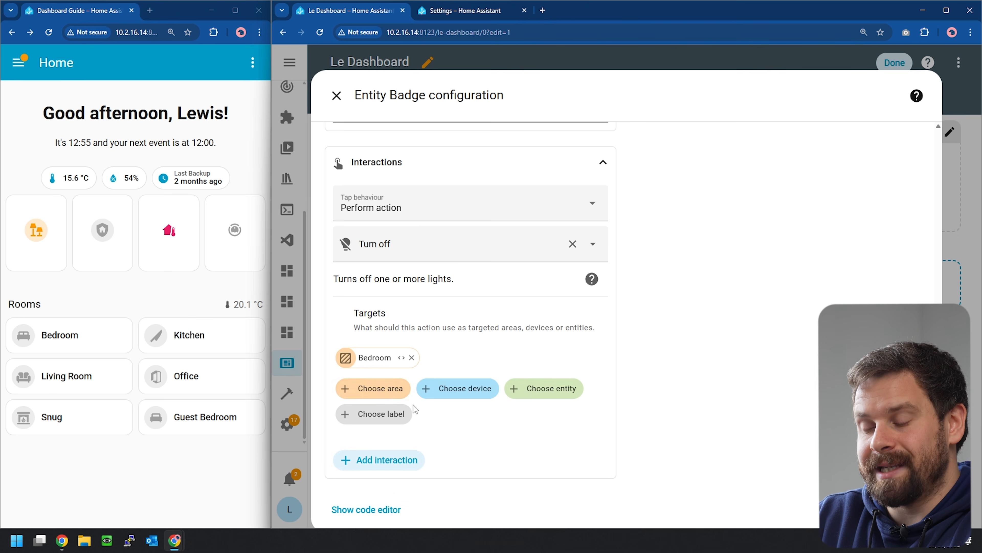
{"action": "left_click", "coordinate": [379, 394]}
{"action": "left_click", "coordinate": [425, 291]}
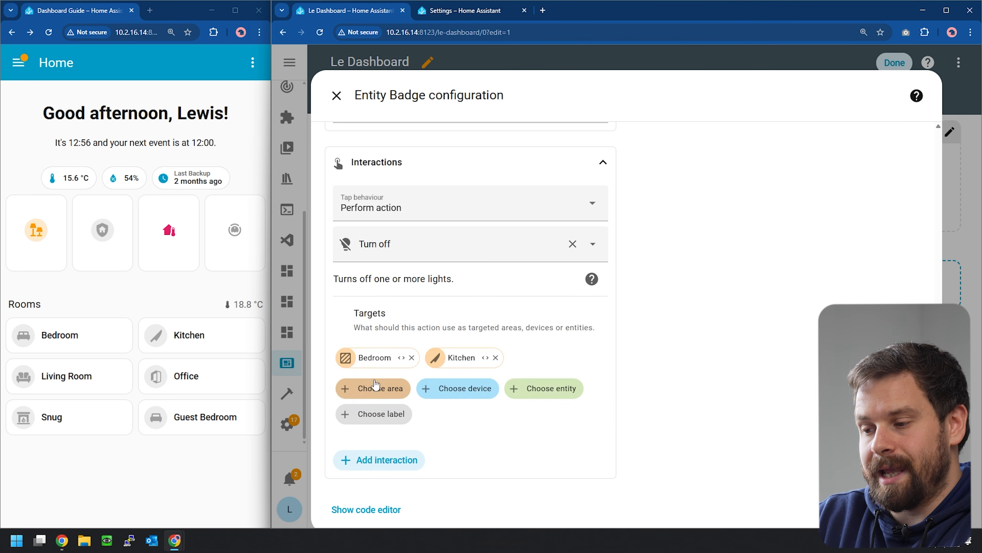
{"action": "left_click", "coordinate": [379, 392]}
{"action": "left_click", "coordinate": [387, 321]}
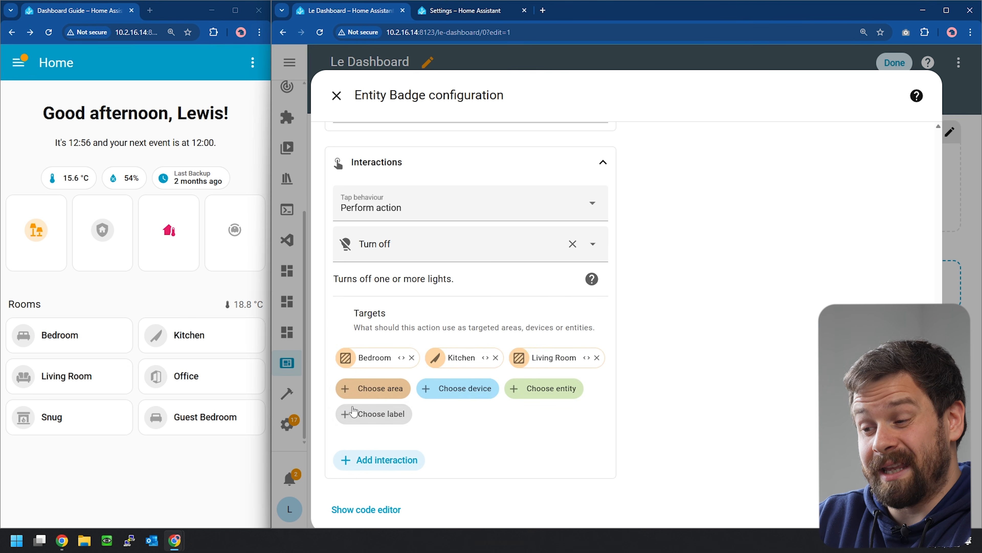
{"action": "left_click", "coordinate": [376, 384]}
{"action": "left_click", "coordinate": [425, 351]}
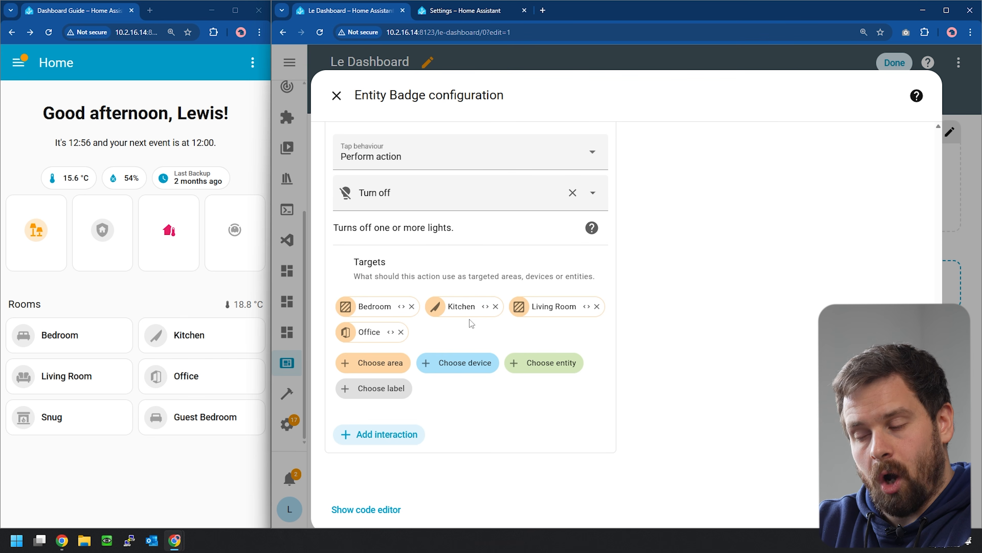
Step: Add an Entity numeric state visibility condition to the badge, requiring Count all lights to be above 0
{"action": "scroll", "coordinate": [682, 327], "scroll_direction": "up", "scroll_amount": 10}
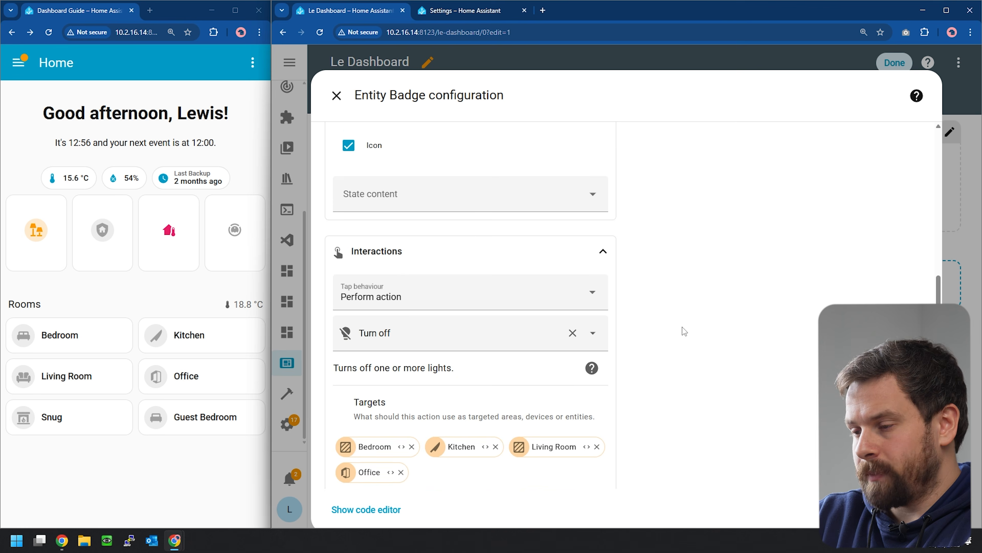
{"action": "left_click", "coordinate": [545, 162]}
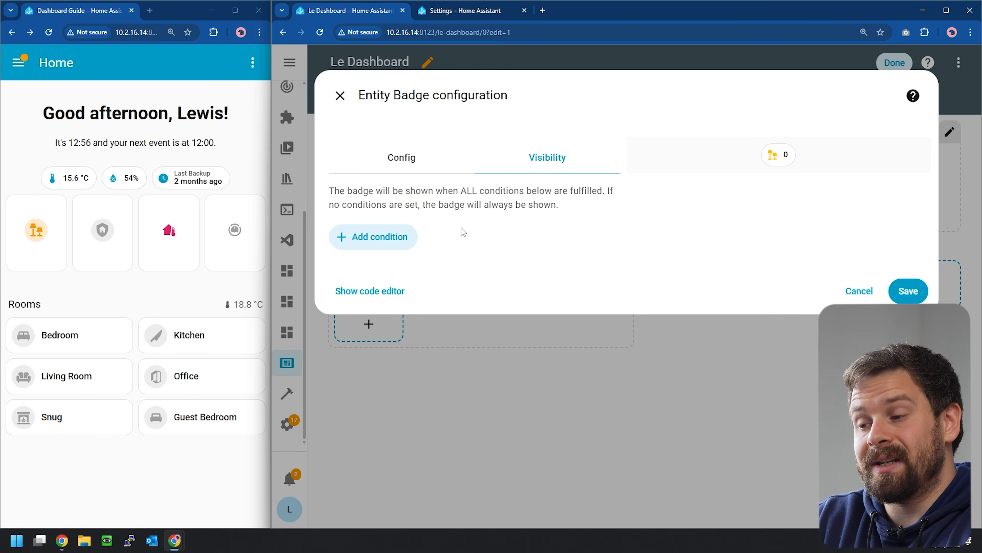
{"action": "left_click", "coordinate": [387, 243]}
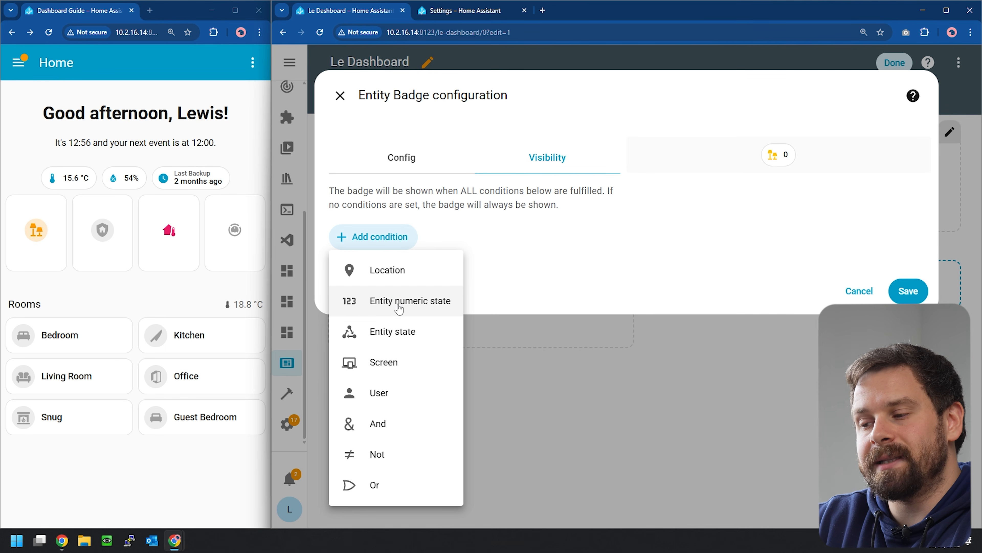
{"action": "left_click", "coordinate": [413, 305]}
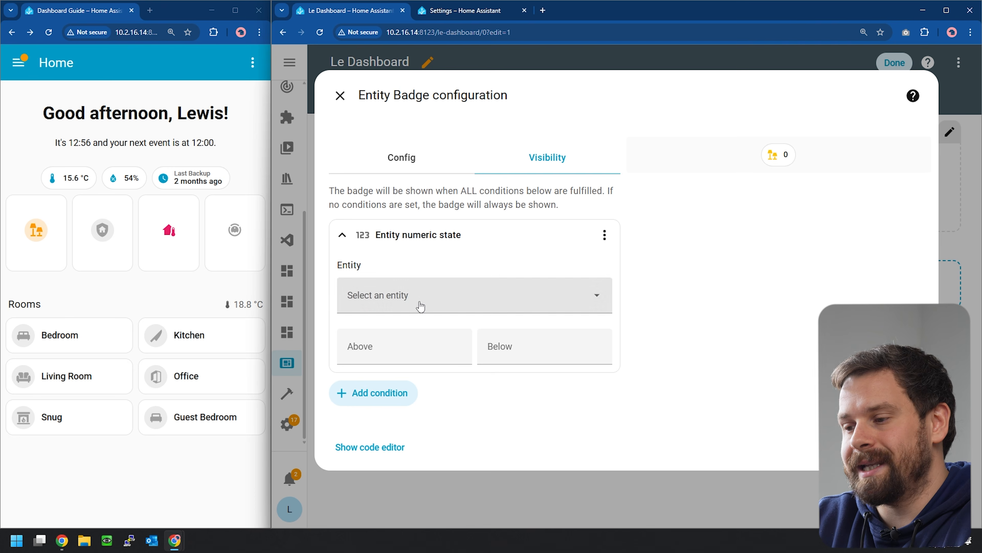
{"action": "left_click", "coordinate": [595, 304]}
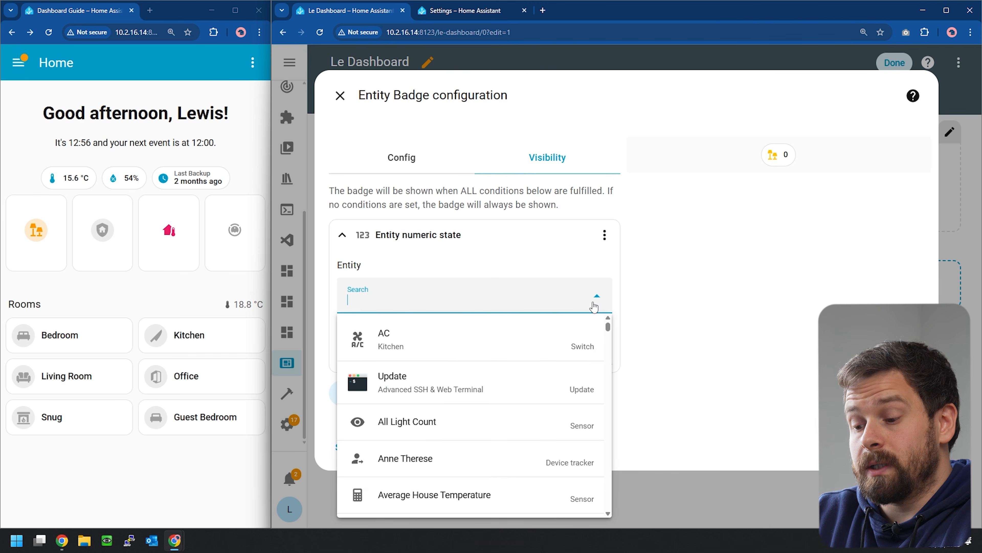
{"action": "type", "text": "count"}
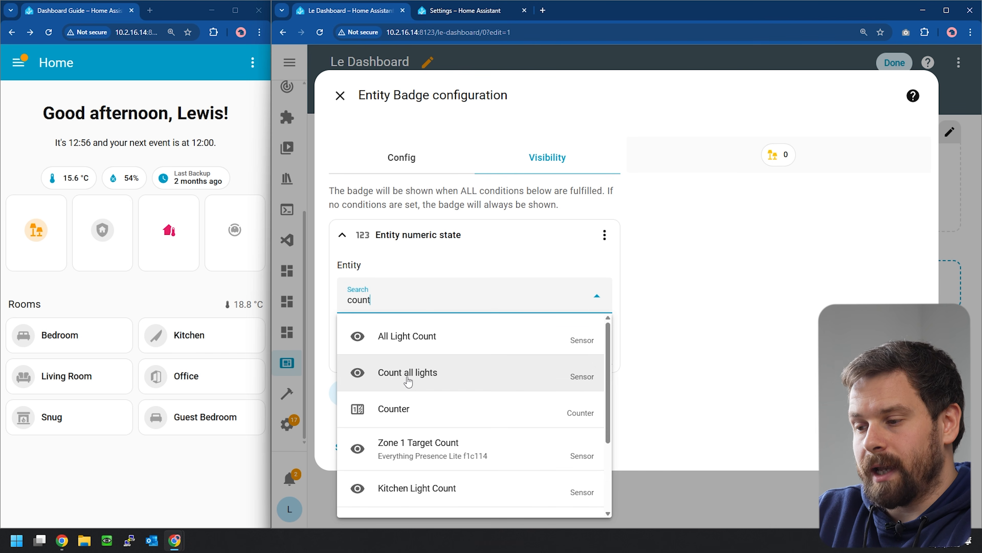
{"action": "left_click", "coordinate": [416, 376]}
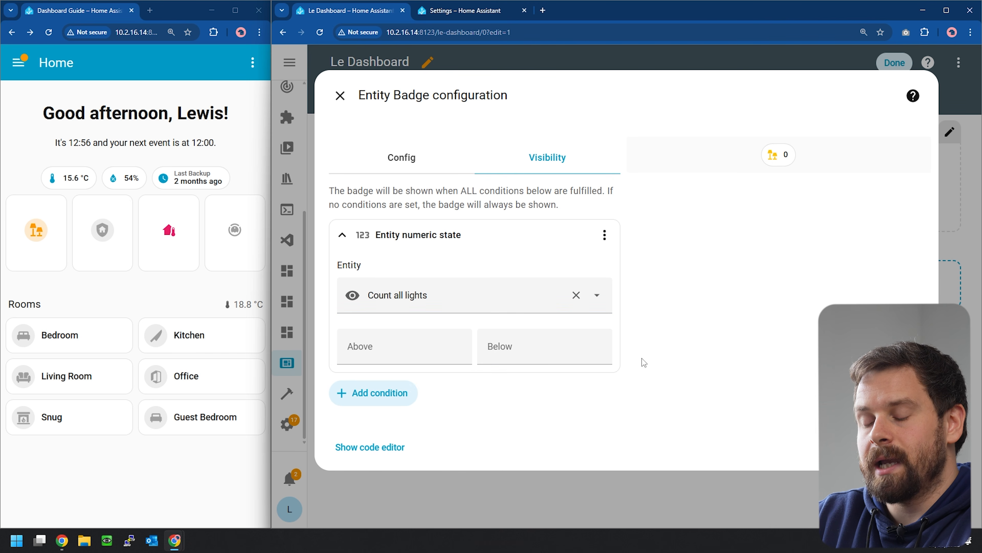
{"action": "left_click", "coordinate": [384, 348]}
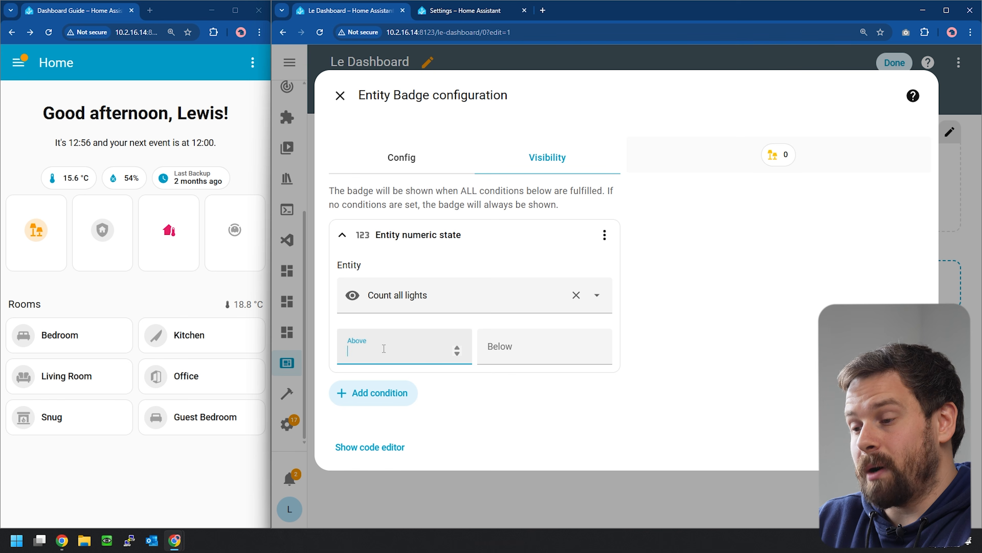
{"action": "left_click", "coordinate": [774, 274]}
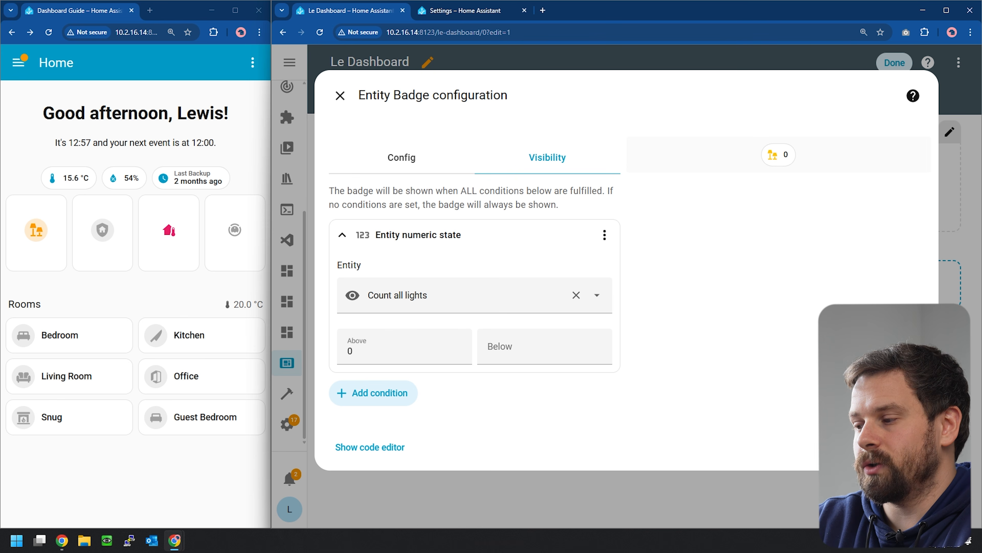
Step: Save the light count badge and finish editing Le Dashboard
{"action": "left_click", "coordinate": [909, 447]}
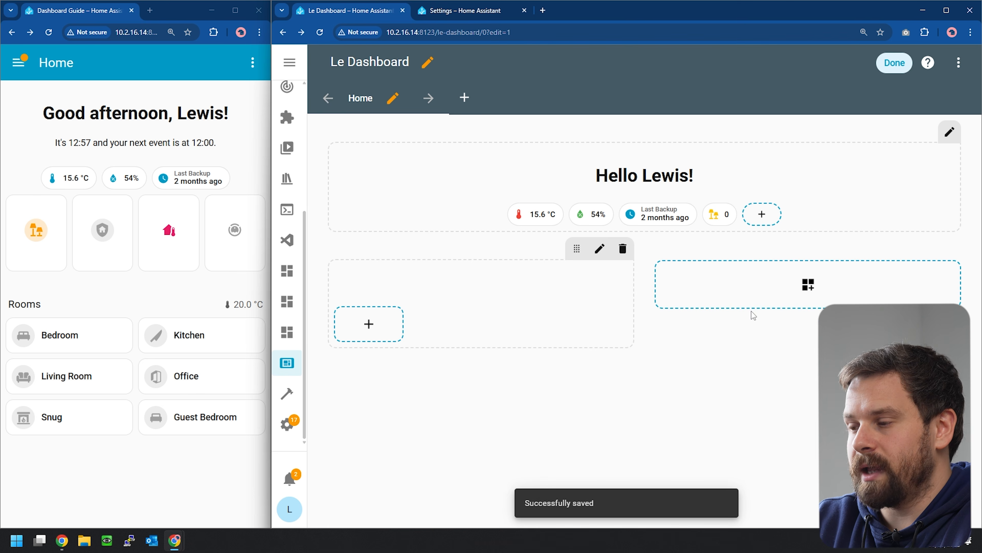
{"action": "mouse_move", "coordinate": [726, 227]}
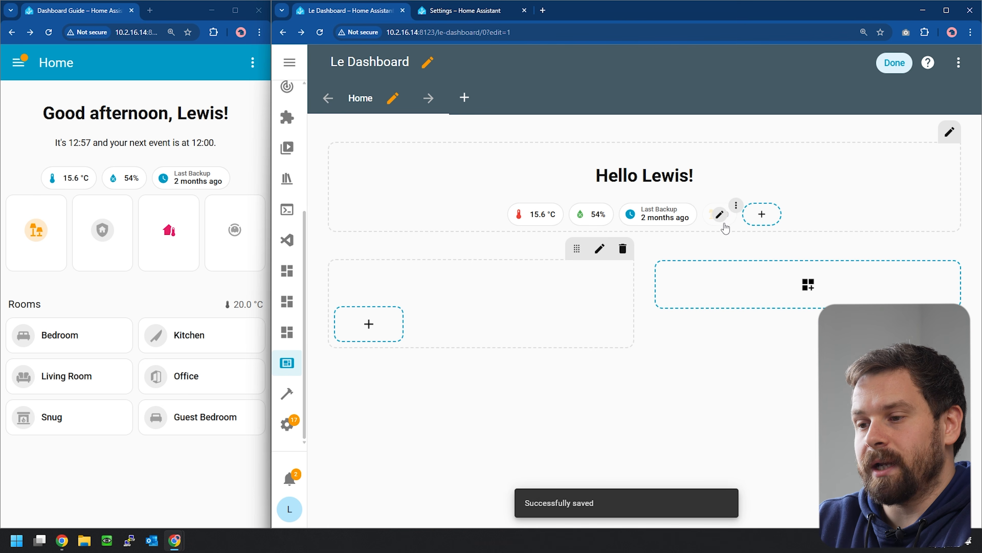
{"action": "left_click", "coordinate": [894, 63]}
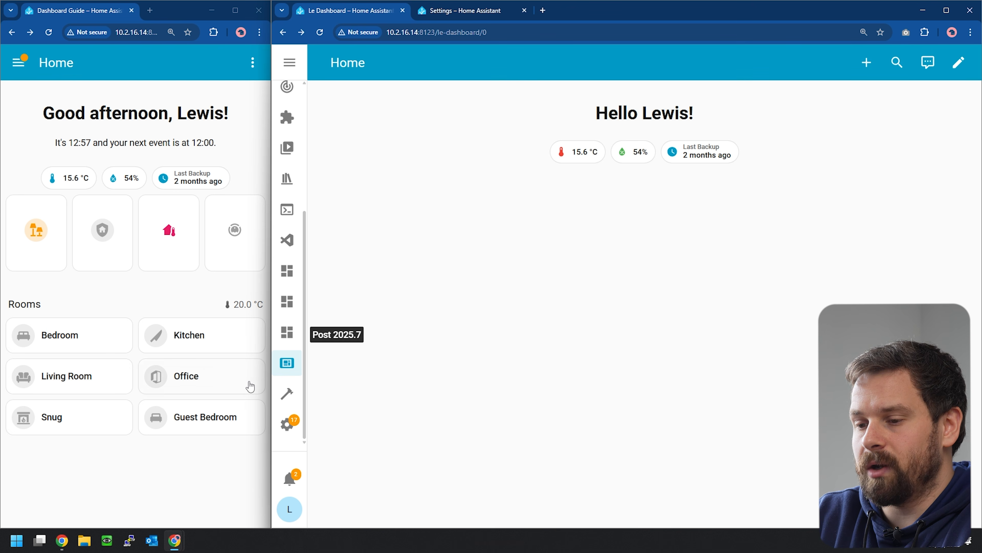
Step: Toggle the Bedroom and Kitchen lights in the example dashboard to check the light count badge on Le Dashboard
{"action": "left_click", "coordinate": [25, 338]}
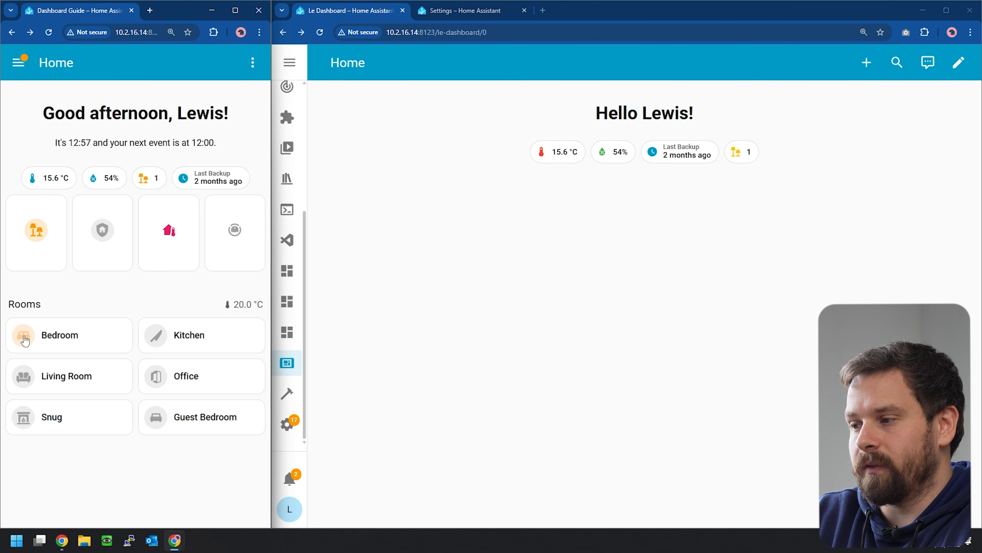
{"action": "left_click", "coordinate": [155, 334]}
{"action": "left_click", "coordinate": [24, 338]}
{"action": "left_click", "coordinate": [156, 334]}
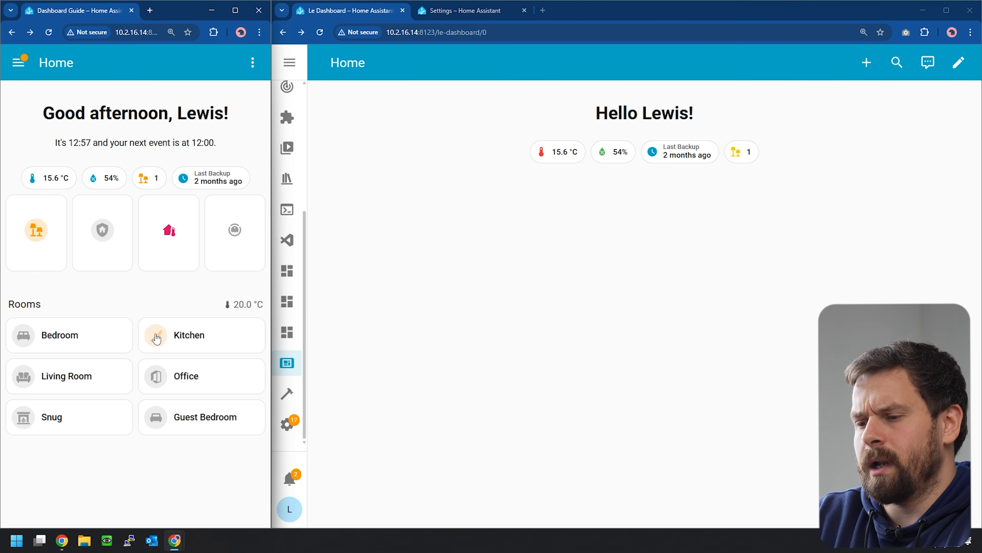
Step: Start editing Le Dashboard and move the light count badge ahead of the Last Backup badge
{"action": "left_click", "coordinate": [959, 62]}
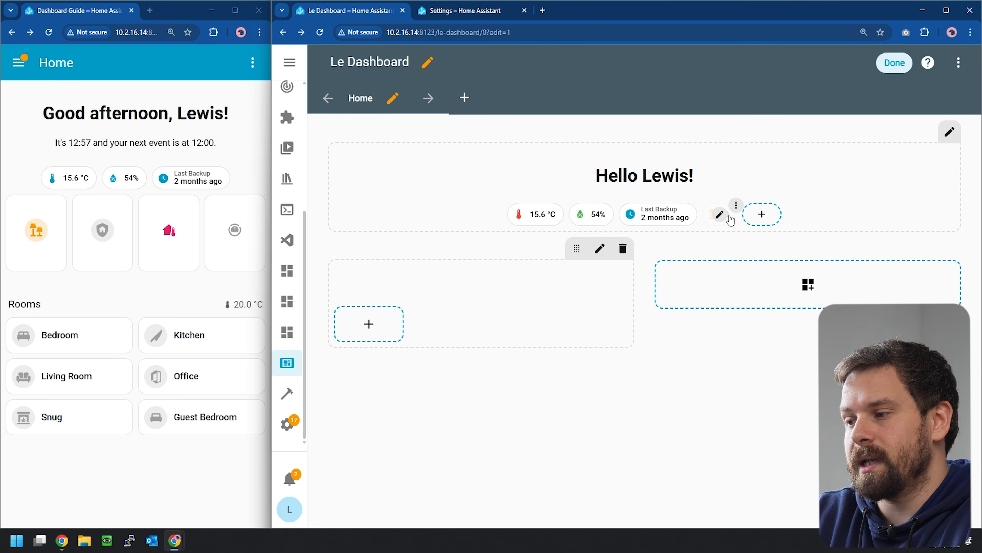
{"action": "left_click", "coordinate": [736, 206]}
{"action": "left_click", "coordinate": [724, 224]}
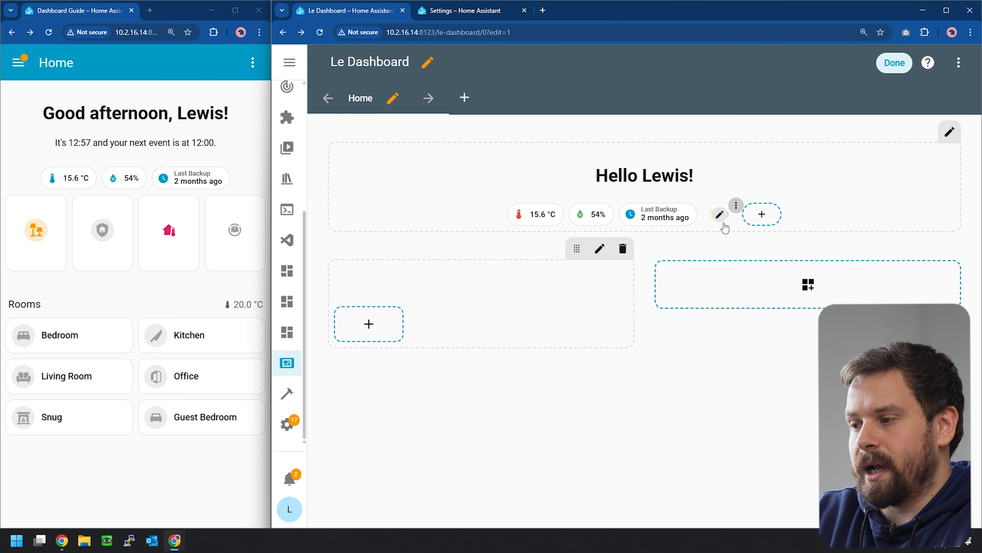
{"action": "left_click_drag", "start_coordinate": [724, 226], "coordinate": [638, 216]}
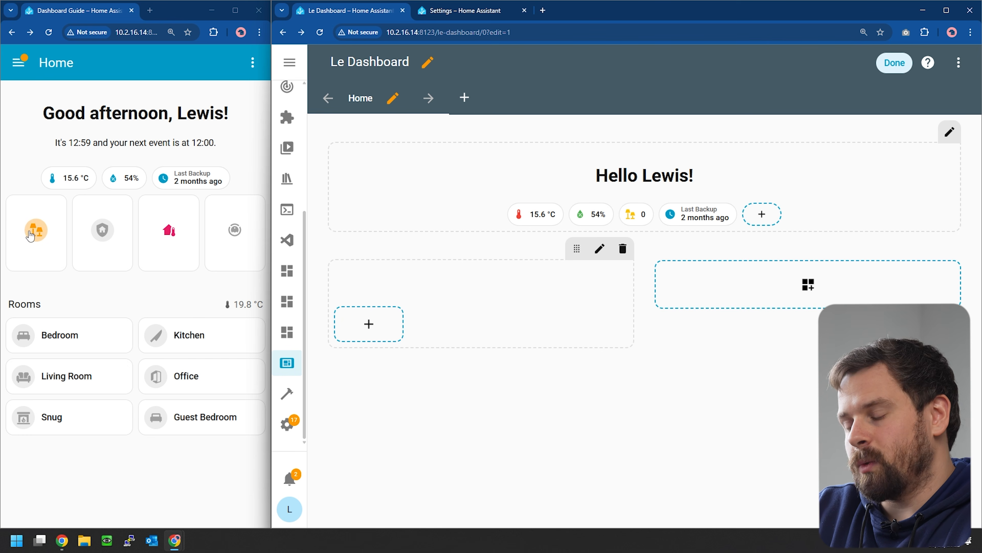
Step: Examine the Lights page of the example dashboard, including its per-room light cards, and return to its Home page
{"action": "left_click", "coordinate": [46, 259]}
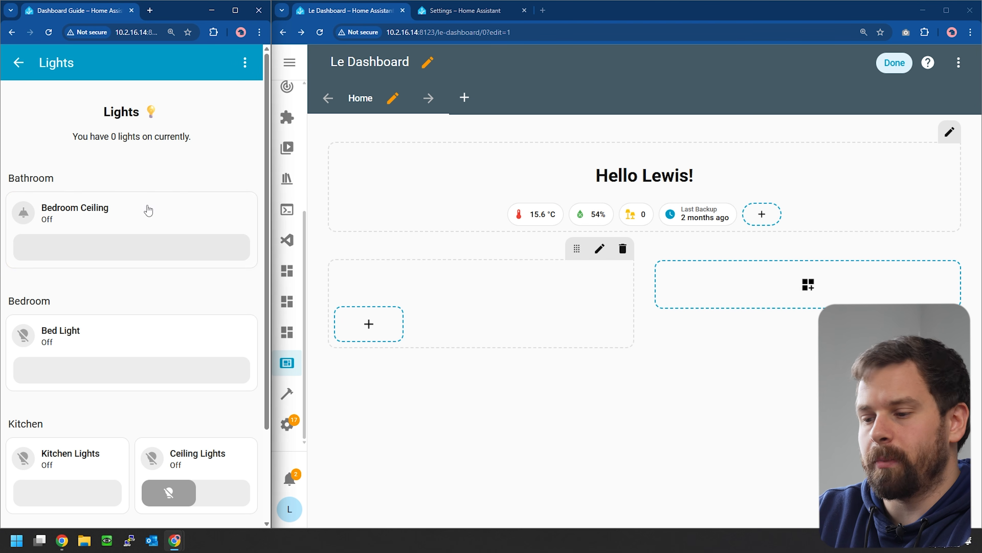
{"action": "scroll", "coordinate": [149, 211], "scroll_direction": "down", "scroll_amount": 3}
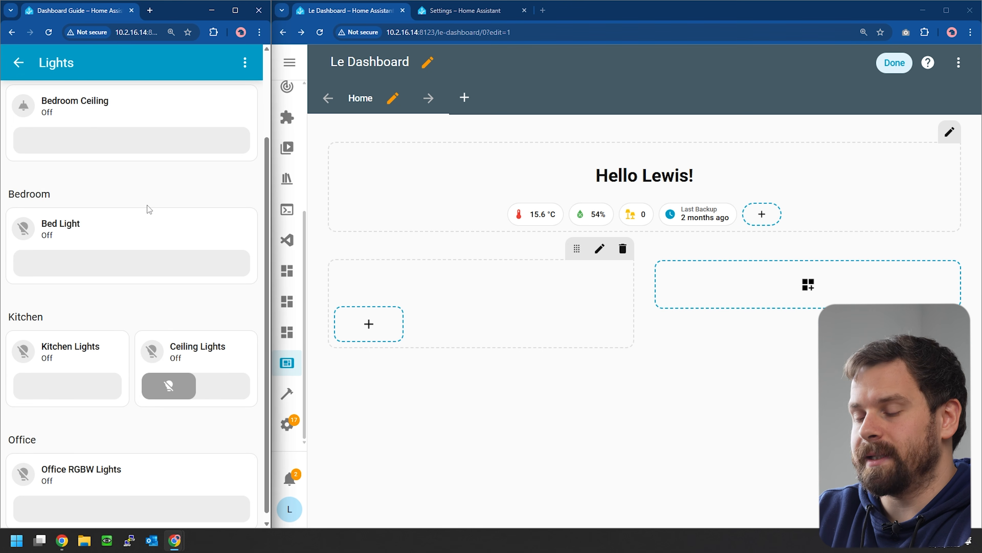
{"action": "scroll", "coordinate": [148, 211], "scroll_direction": "up", "scroll_amount": 3}
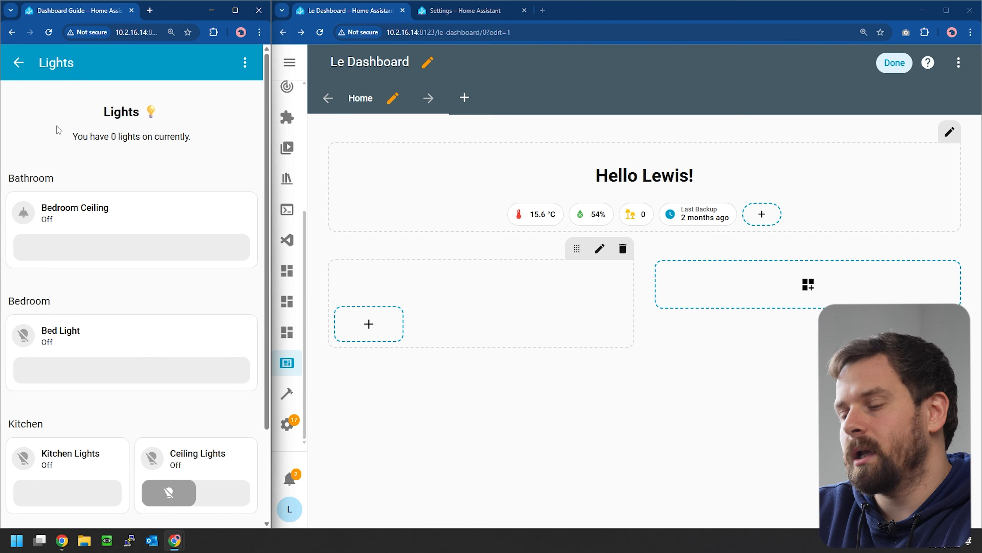
{"action": "left_click", "coordinate": [18, 63]}
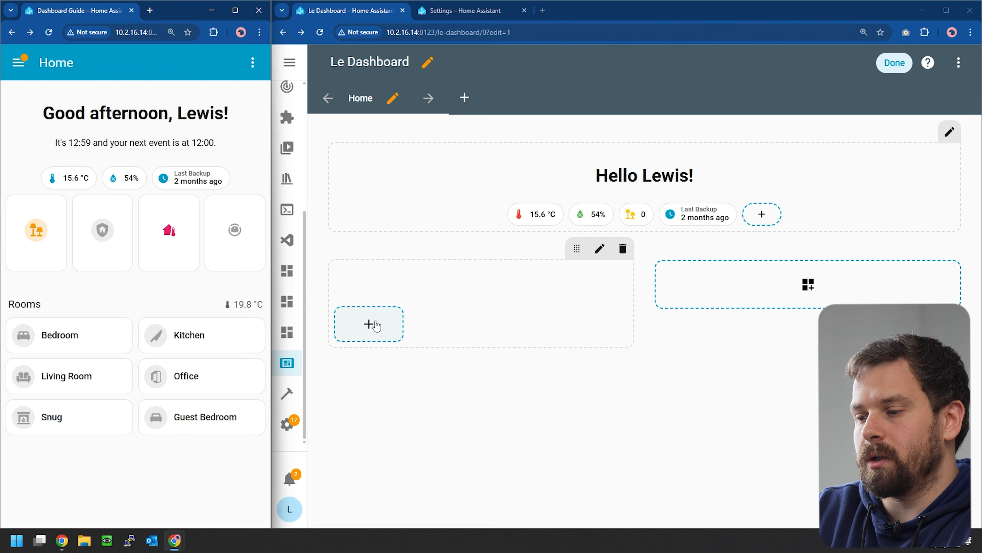
Step: Add a Tile card to the first section of Le Dashboard, using the Count all lights entity
{"action": "left_click", "coordinate": [385, 323]}
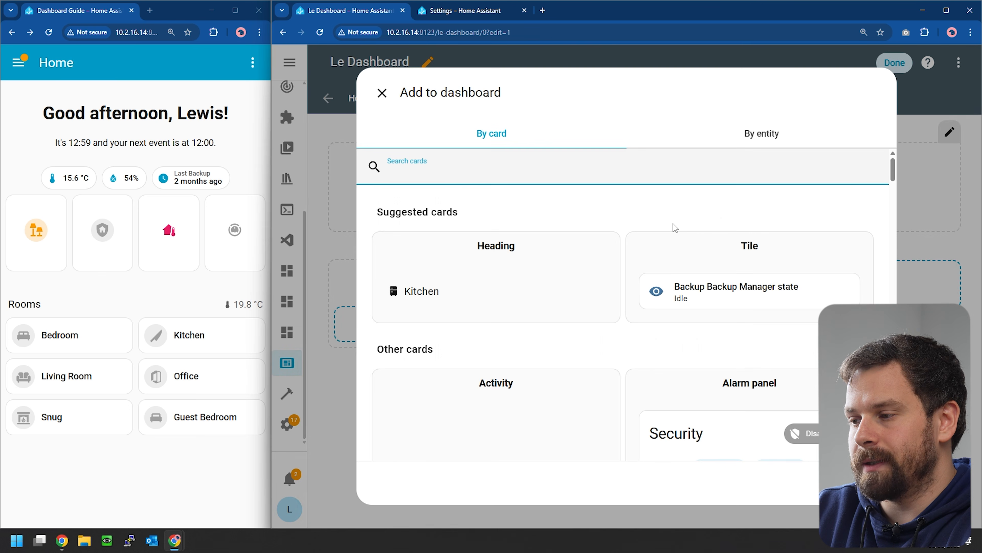
{"action": "left_click", "coordinate": [797, 252]}
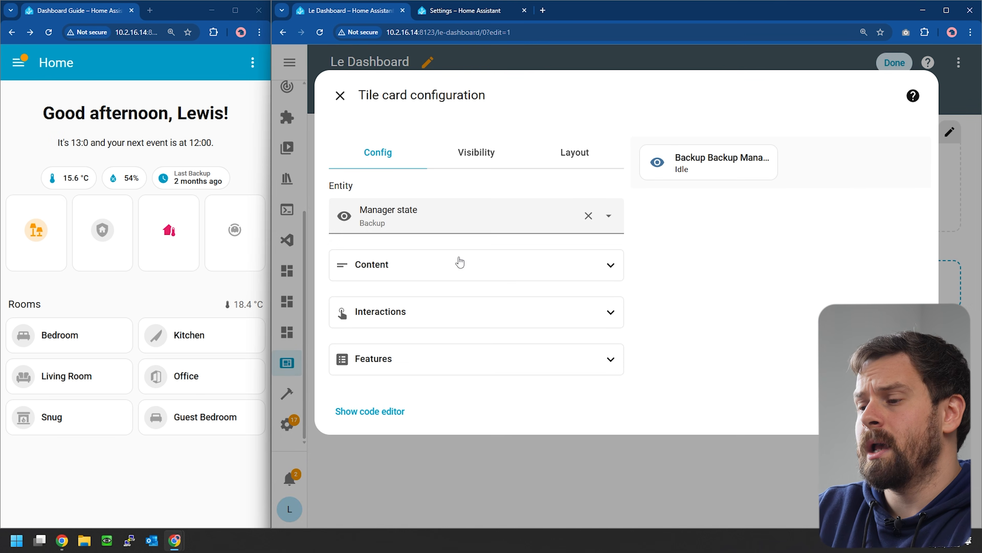
{"action": "left_click", "coordinate": [587, 216]}
{"action": "left_click", "coordinate": [380, 215]}
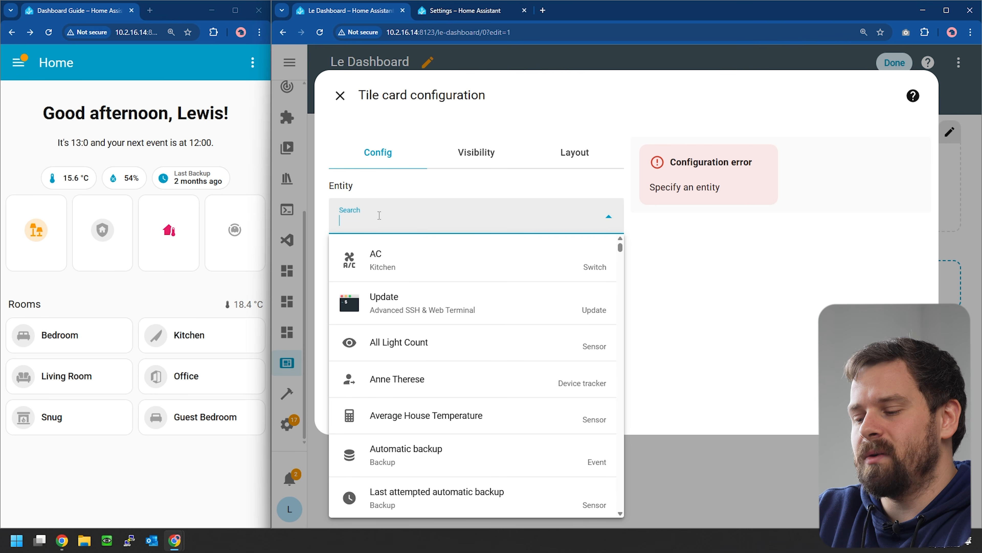
{"action": "type", "text": "light"}
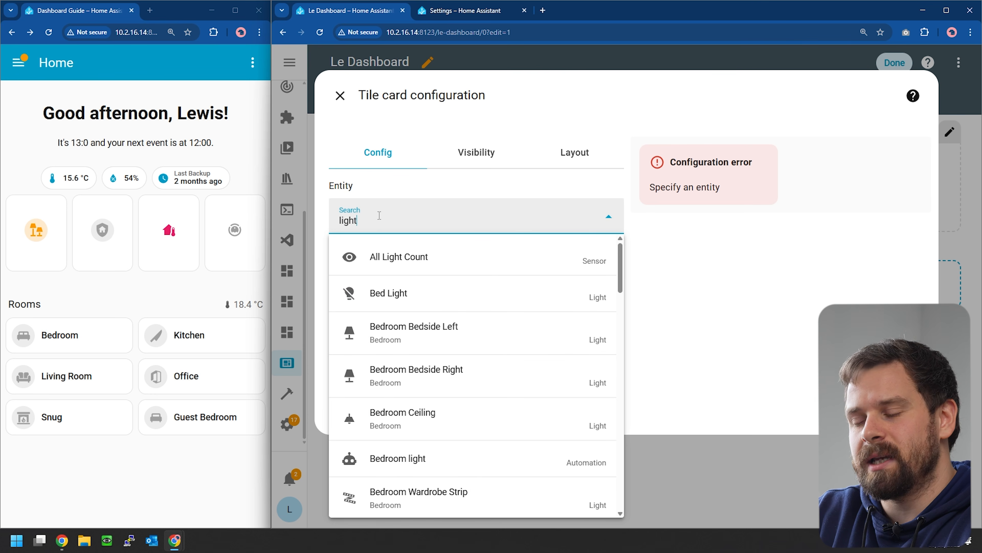
{"action": "key", "text": "BackSpace"}
{"action": "key", "text": "BackSpace"}
{"action": "key", "text": "BackSpace"}
{"action": "type", "text": "count"}
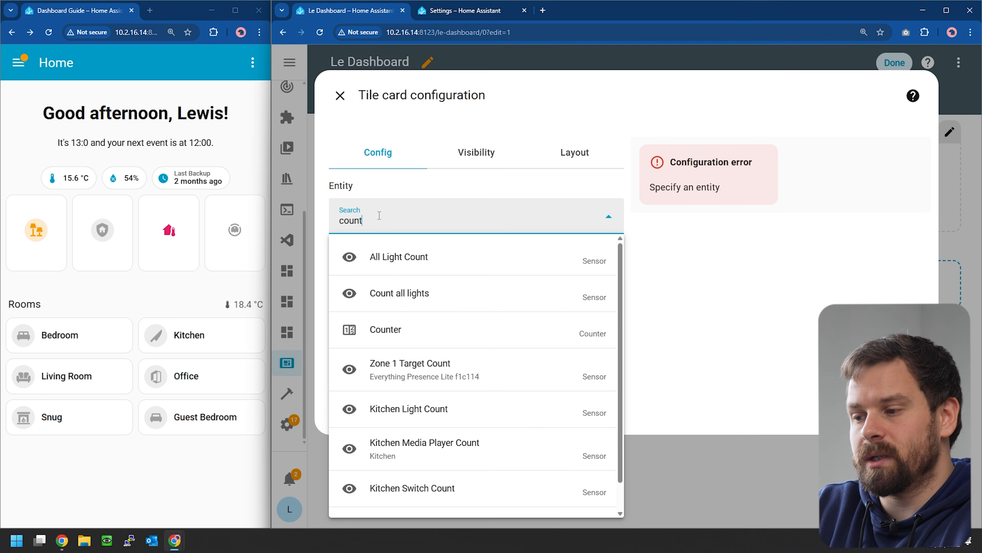
{"action": "left_click", "coordinate": [466, 296]}
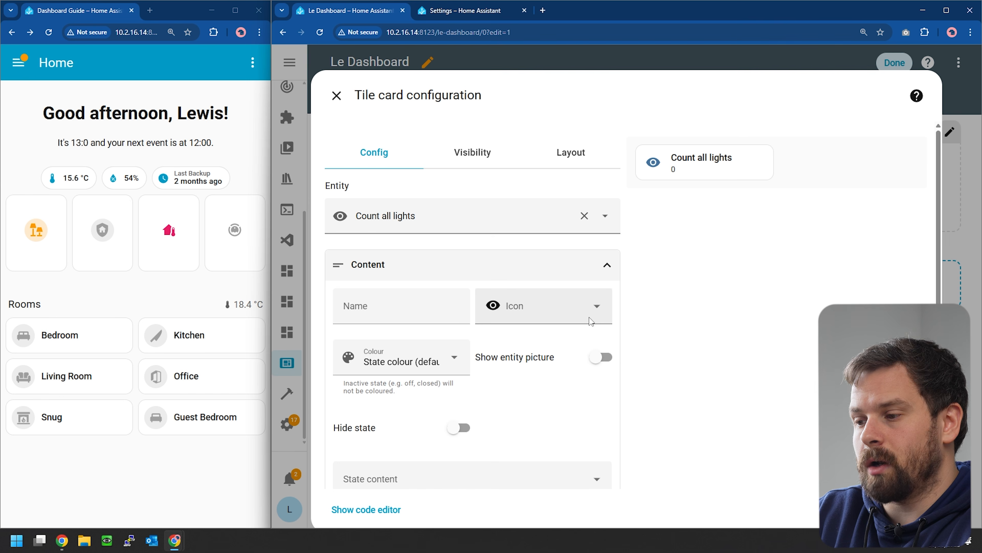
Step: Hide the tile's state and replace its displayed name with a blank one
{"action": "scroll", "coordinate": [466, 418], "scroll_direction": "down", "scroll_amount": 1}
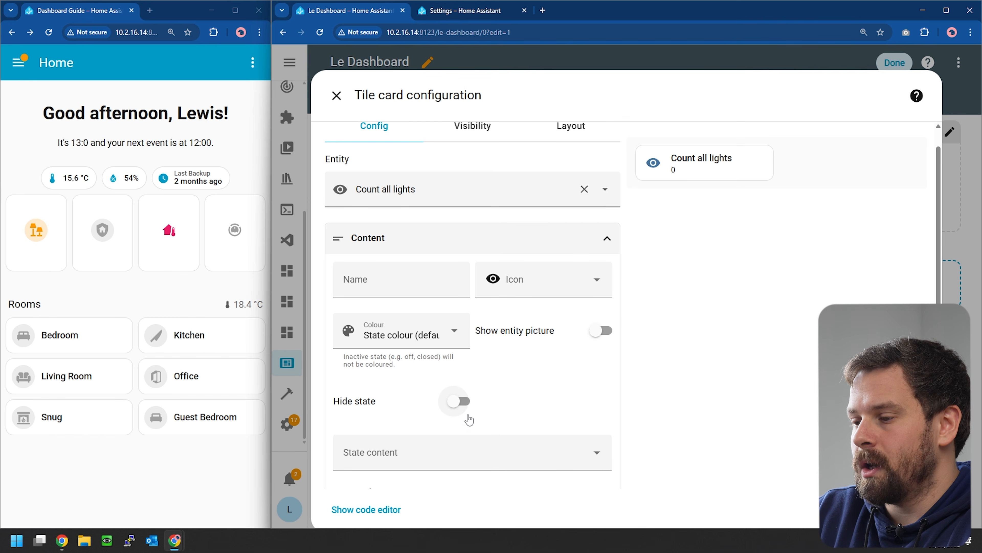
{"action": "left_click", "coordinate": [458, 402]}
{"action": "scroll", "coordinate": [586, 410], "scroll_direction": "down", "scroll_amount": 4}
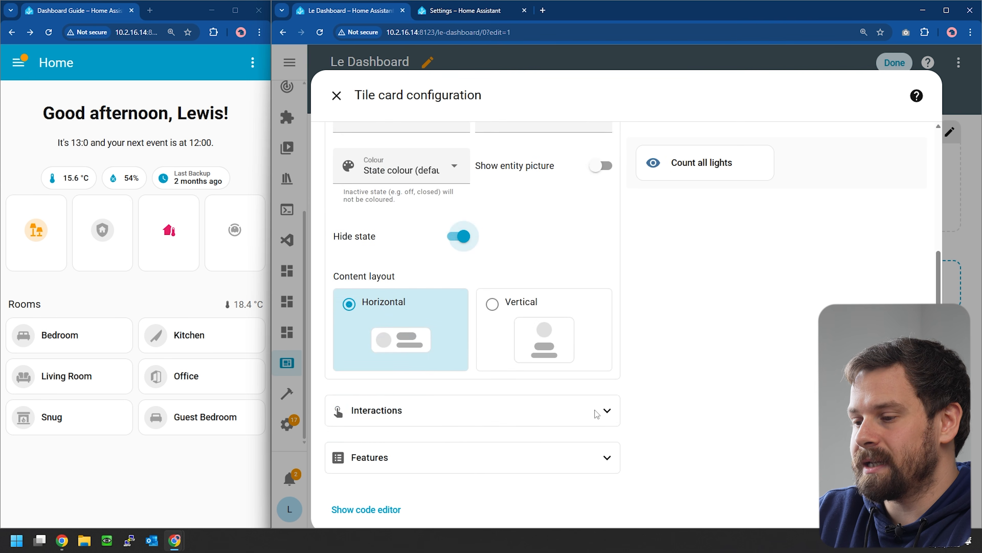
{"action": "scroll", "coordinate": [595, 410], "scroll_direction": "up", "scroll_amount": 3}
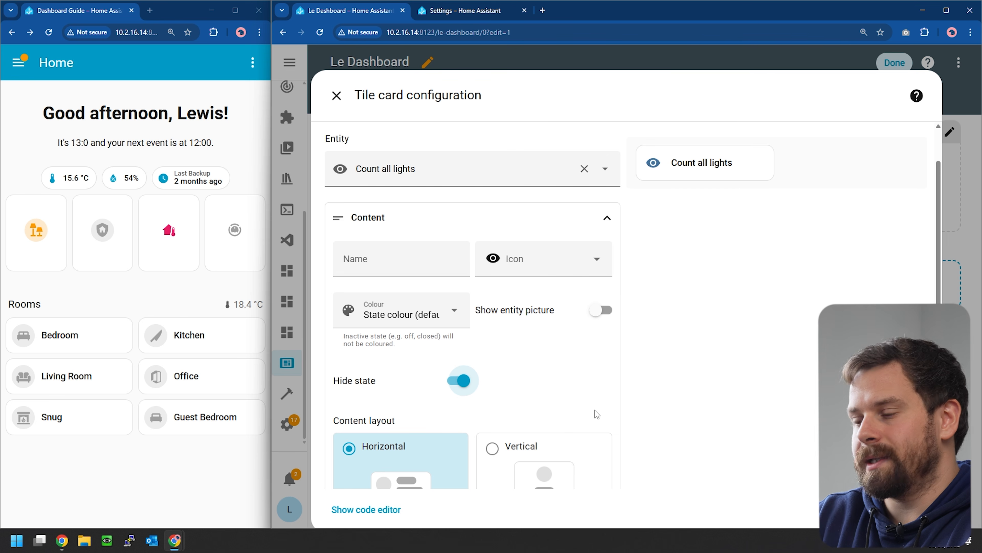
{"action": "left_click", "coordinate": [350, 259]}
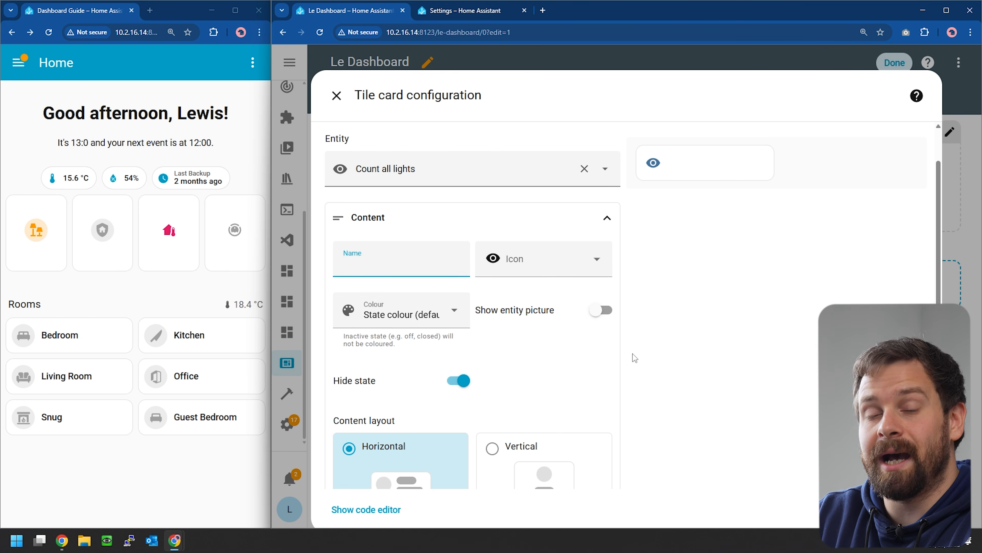
{"action": "left_click", "coordinate": [679, 333]}
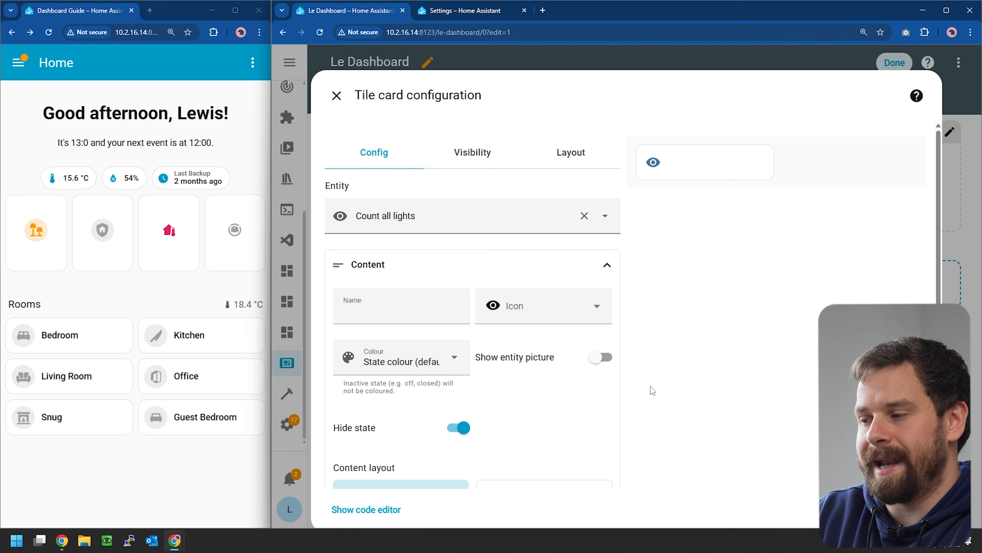
Step: Give the tile the mdi:lamps icon and set its content layout to Vertical
{"action": "left_click", "coordinate": [595, 307]}
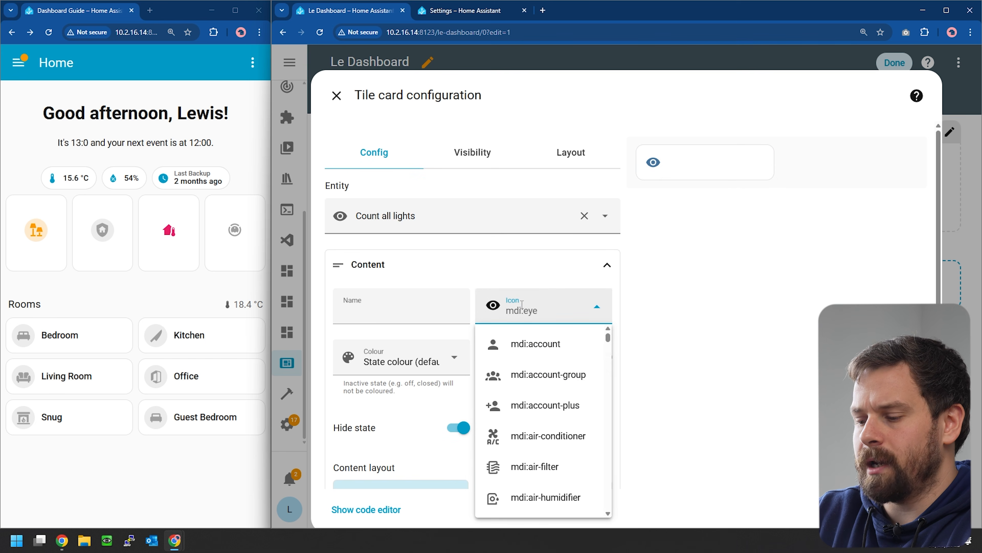
{"action": "type", "text": "lamps"}
{"action": "left_click", "coordinate": [576, 346]}
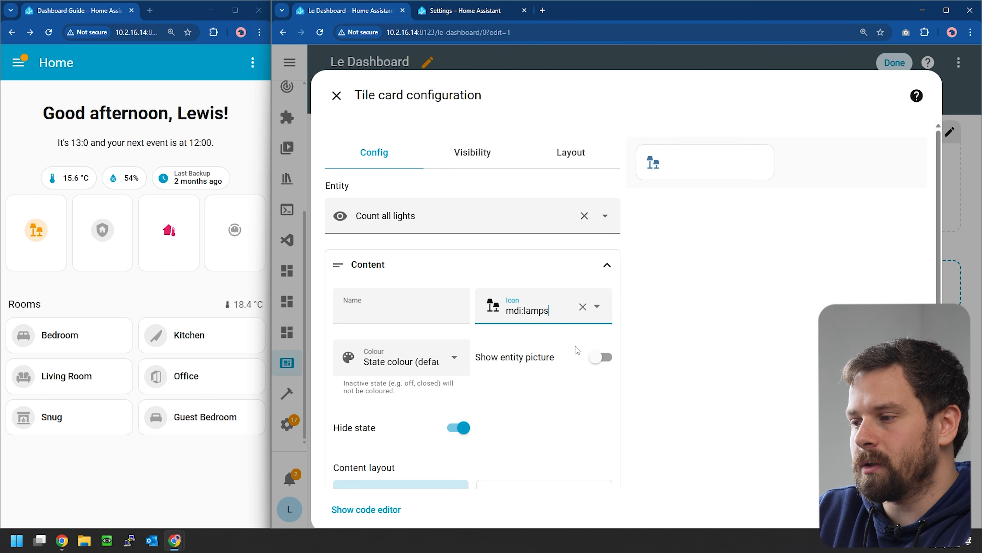
{"action": "scroll", "coordinate": [696, 422], "scroll_direction": "down", "scroll_amount": 3}
{"action": "left_click", "coordinate": [572, 391]}
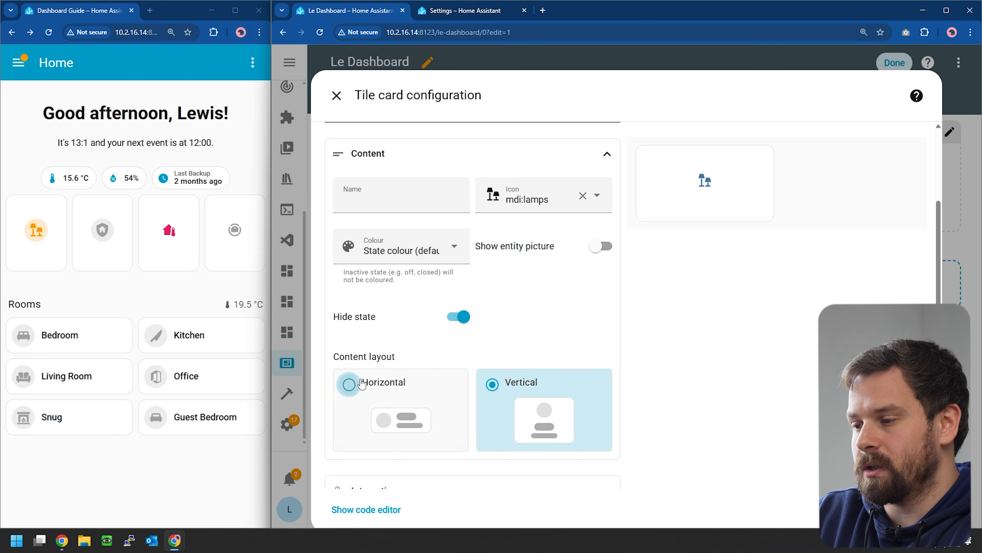
{"action": "left_click", "coordinate": [349, 384]}
{"action": "left_click", "coordinate": [522, 406]}
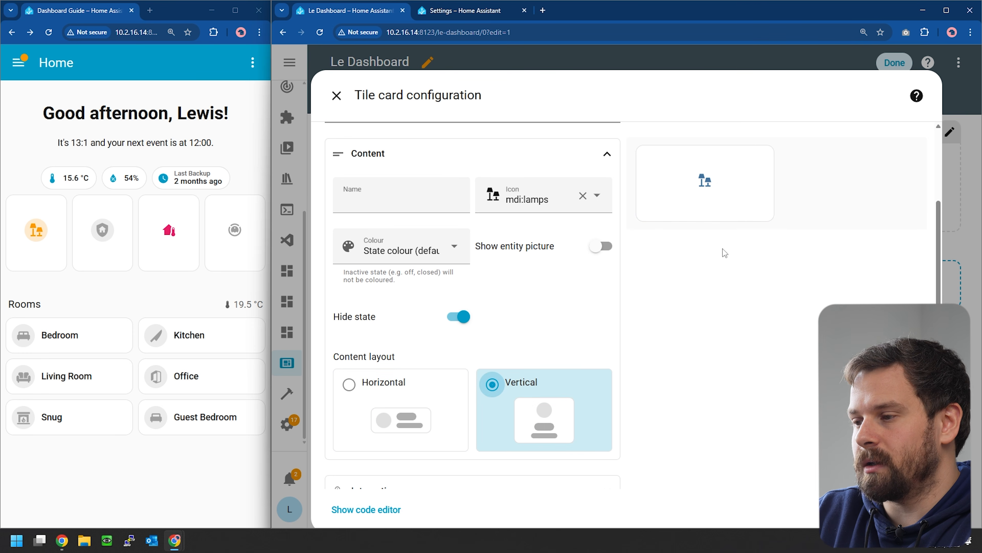
Step: Set the tile's colour to Amber
{"action": "scroll", "coordinate": [725, 252], "scroll_direction": "up", "scroll_amount": 2}
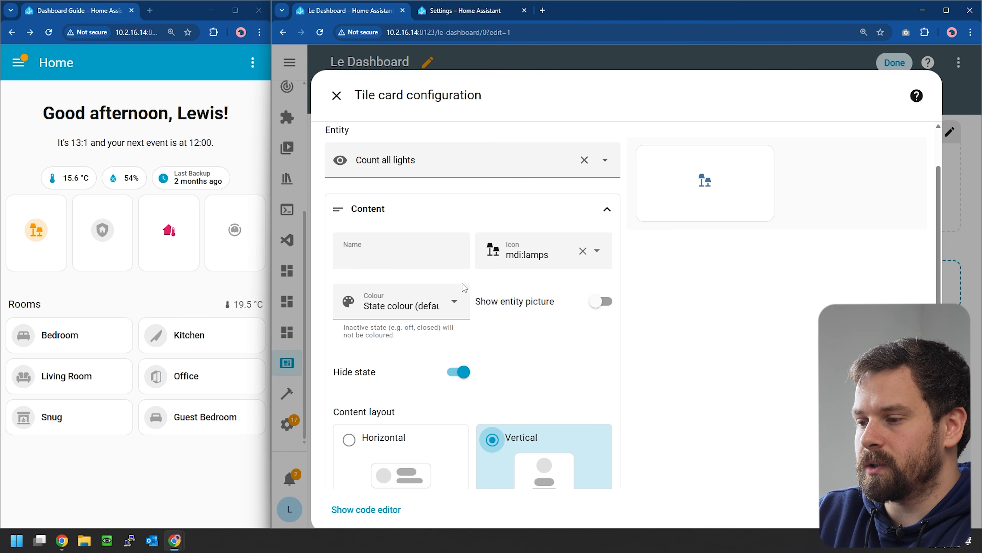
{"action": "left_click", "coordinate": [454, 301]}
{"action": "scroll", "coordinate": [397, 194], "scroll_direction": "down", "scroll_amount": 5}
{"action": "scroll", "coordinate": [397, 193], "scroll_direction": "down", "scroll_amount": 3}
{"action": "left_click", "coordinate": [387, 186]}
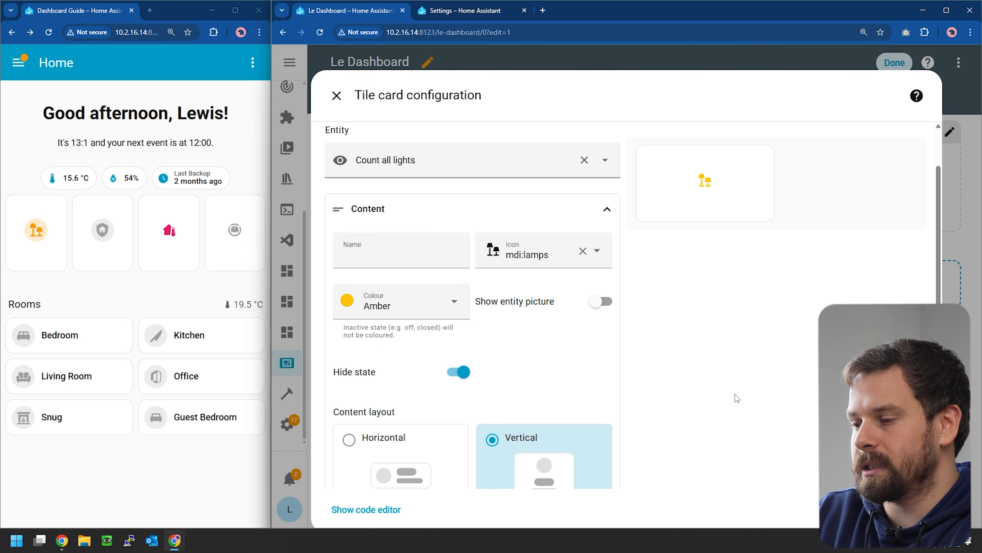
Step: Narrow the lamps tile to a quarter of the section's width in its layout settings and save the card
{"action": "scroll", "coordinate": [737, 398], "scroll_direction": "up", "scroll_amount": 1}
{"action": "left_click", "coordinate": [573, 159]}
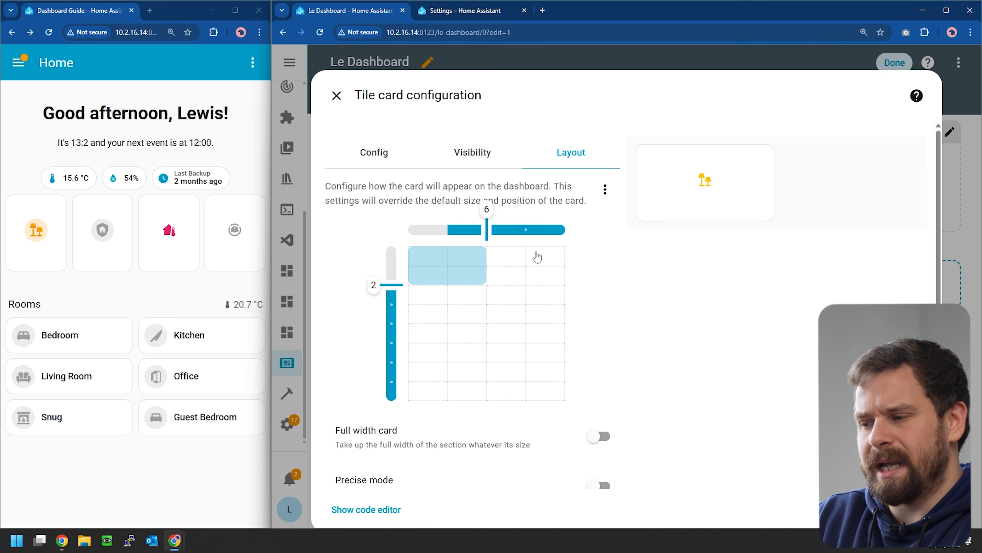
{"action": "left_click_drag", "start_coordinate": [486, 229], "coordinate": [456, 230]}
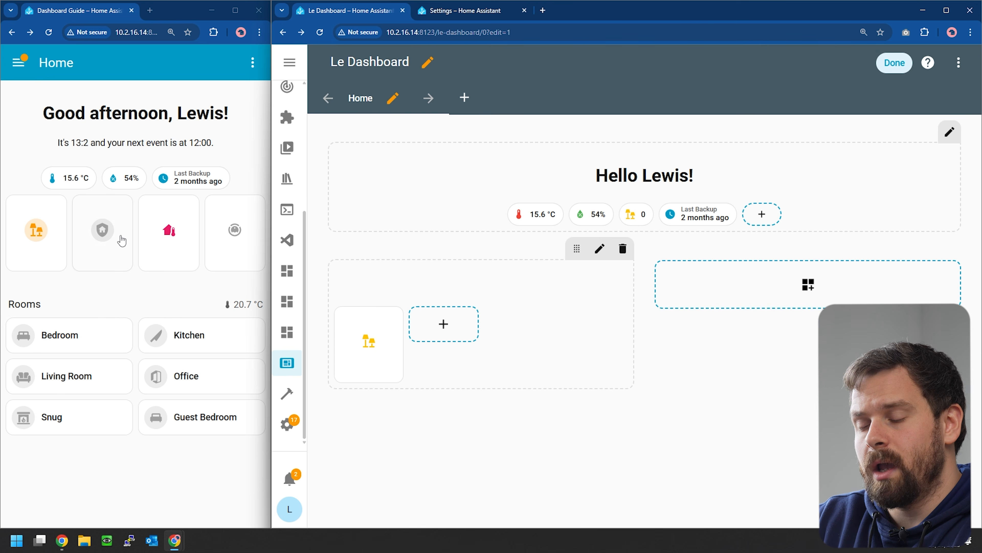
Step: Check the example's security, climate and vacuum pages, and add matching icon-only tiles beside the lamps tile on Le Dashboard
{"action": "left_click", "coordinate": [120, 217]}
{"action": "scroll", "coordinate": [168, 411], "scroll_direction": "up", "scroll_amount": 2}
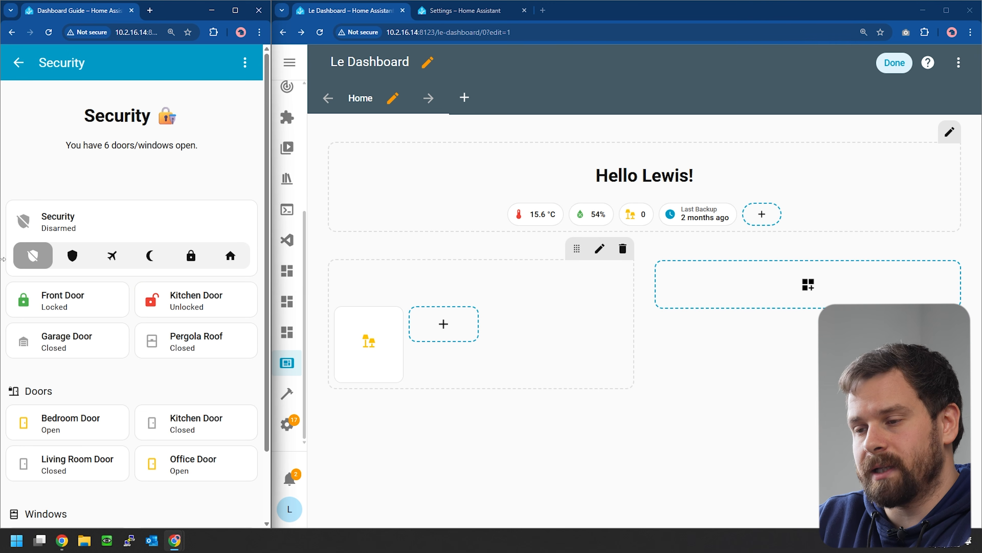
{"action": "left_click", "coordinate": [23, 61]}
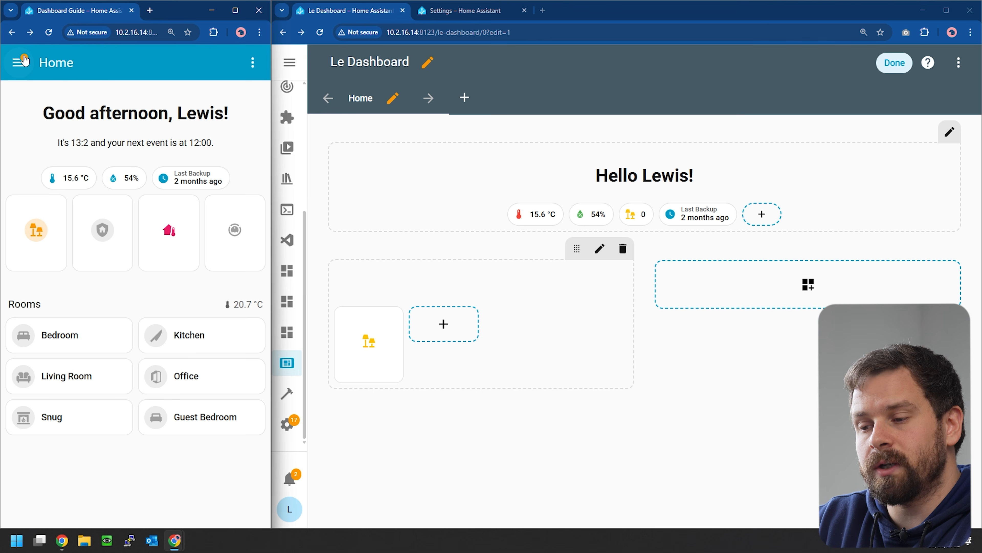
{"action": "left_click", "coordinate": [193, 268]}
{"action": "left_click", "coordinate": [18, 62]}
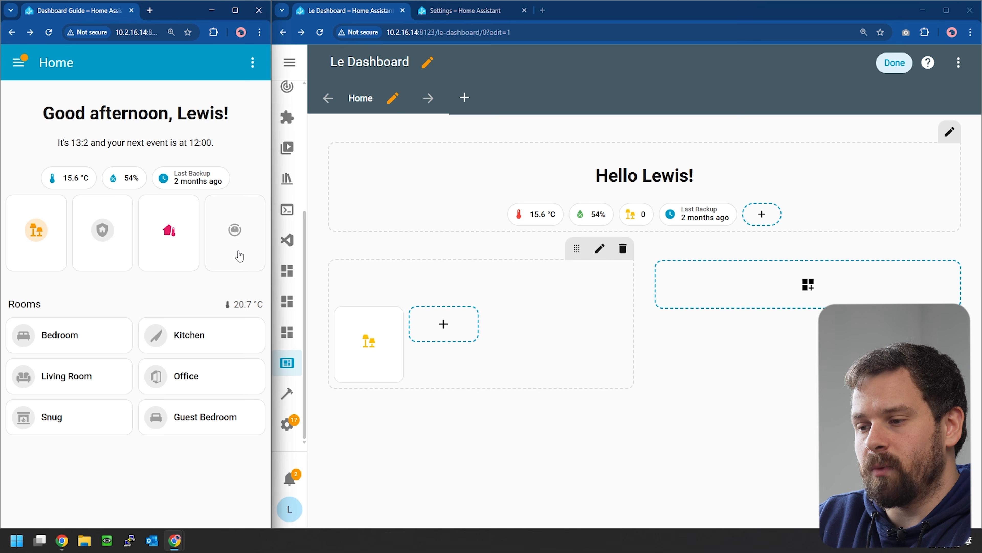
{"action": "left_click", "coordinate": [237, 228]}
{"action": "left_click", "coordinate": [19, 62]}
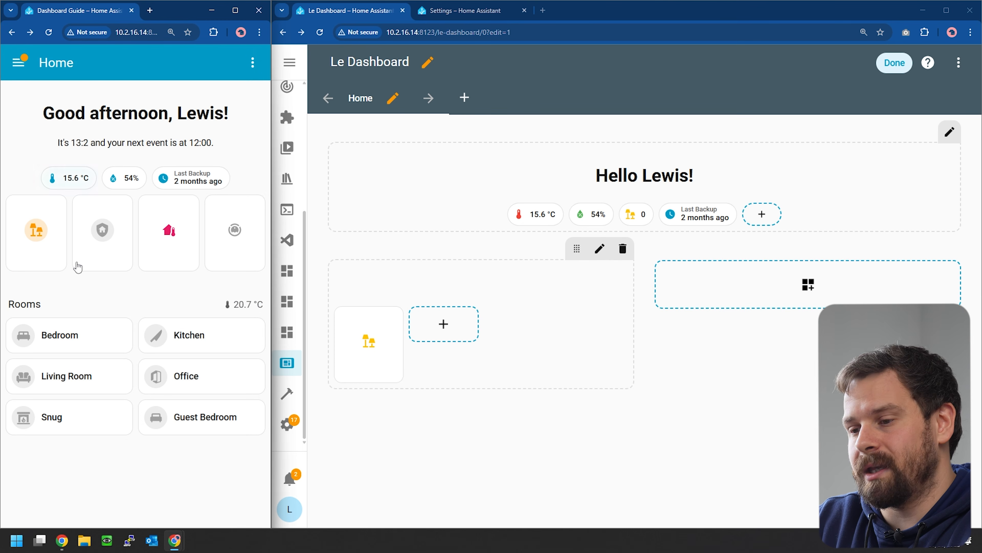
{"action": "left_click", "coordinate": [444, 324]}
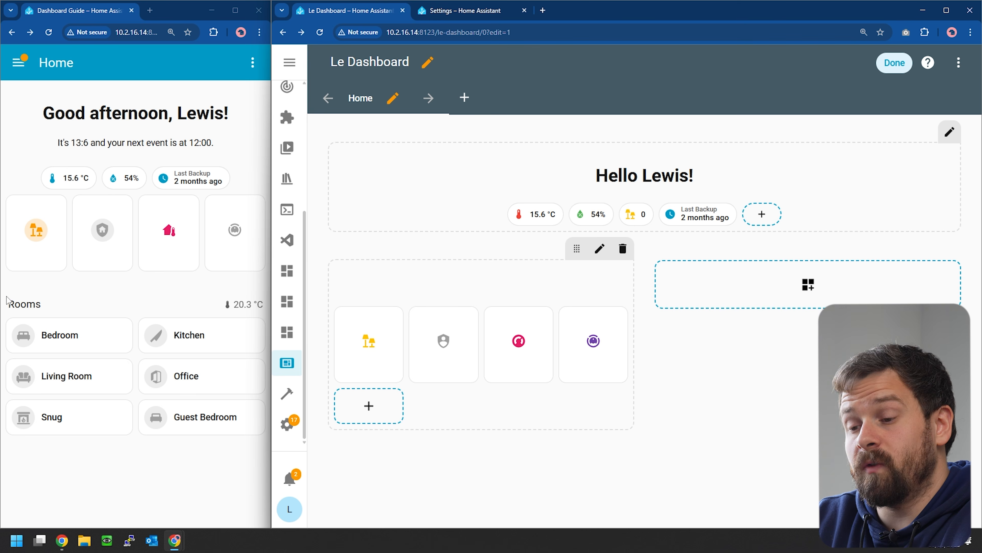
Step: Examine the full Bedroom page of the example dashboard and return to its Home page
{"action": "left_click", "coordinate": [105, 336]}
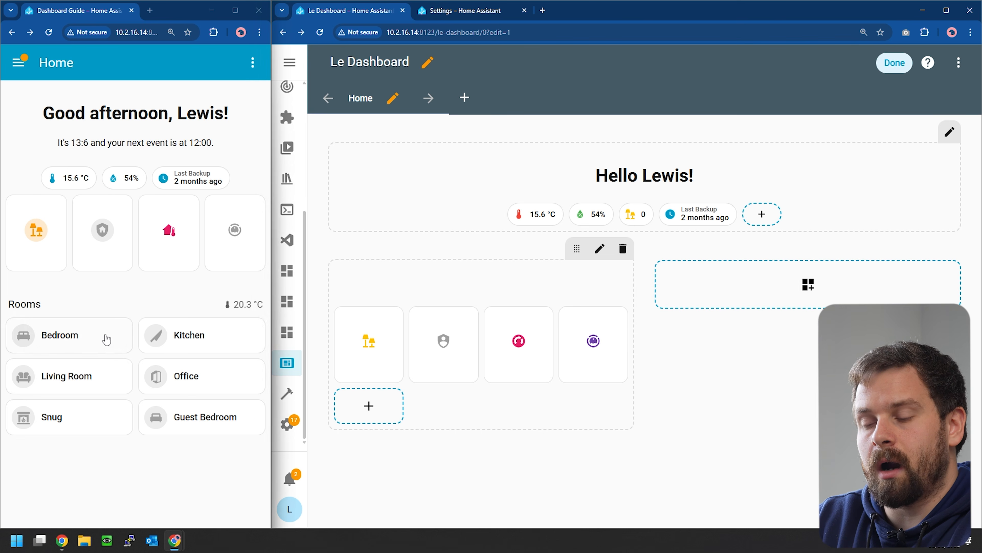
{"action": "scroll", "coordinate": [107, 340], "scroll_direction": "down", "scroll_amount": 5}
{"action": "scroll", "coordinate": [70, 232], "scroll_direction": "up", "scroll_amount": 5}
{"action": "right_click", "coordinate": [23, 67]}
{"action": "left_click", "coordinate": [9, 65]}
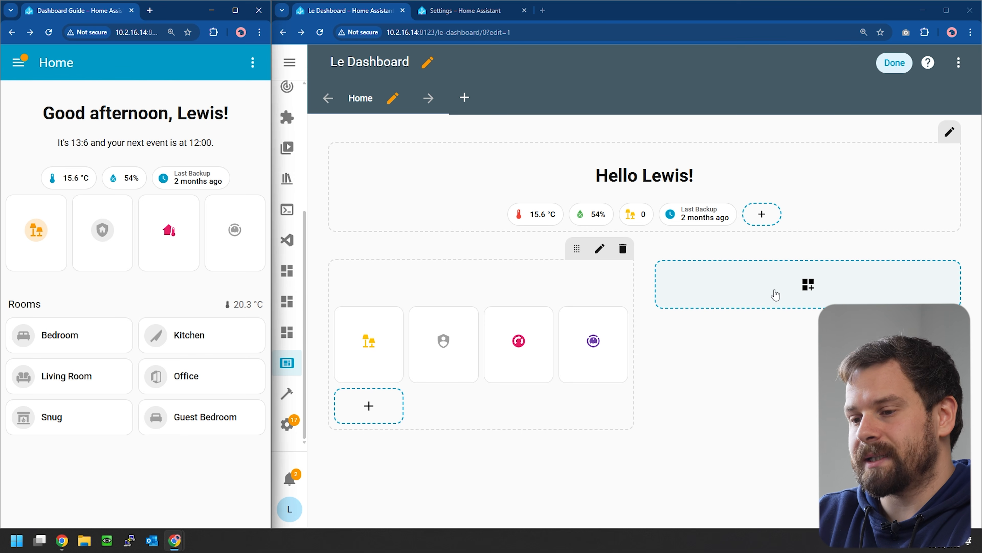
Step: Add a new section beside the icon tiles, set its heading to Rooms and save it
{"action": "left_click", "coordinate": [787, 300]}
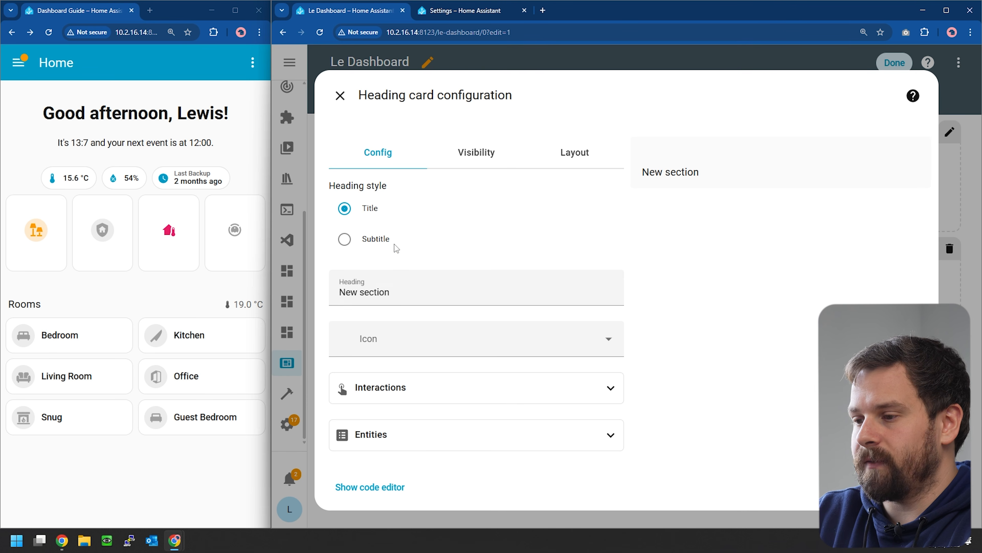
{"action": "left_click", "coordinate": [418, 287]}
{"action": "left_click_drag", "start_coordinate": [419, 287], "coordinate": [334, 293]}
{"action": "type", "text": "Rooms"}
{"action": "left_click", "coordinate": [909, 486]}
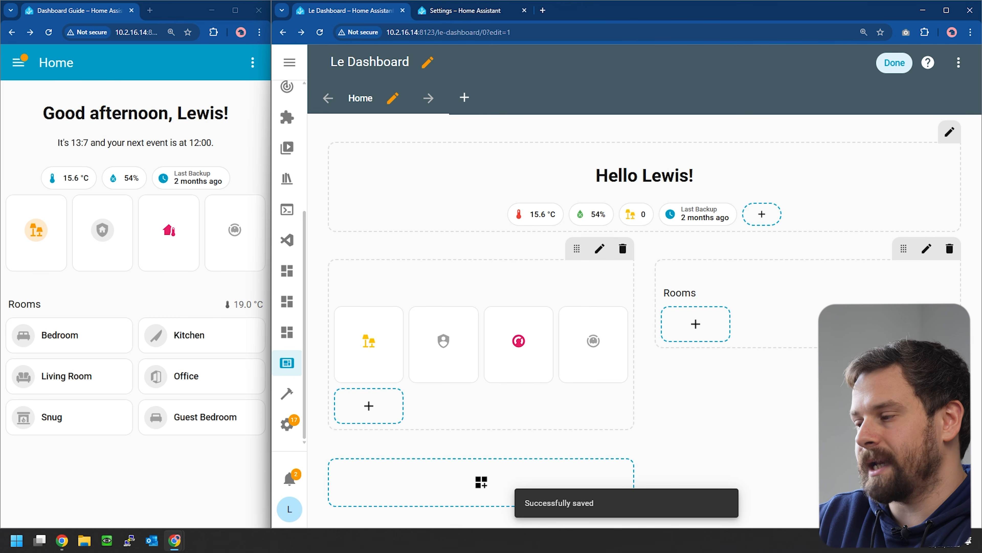
Step: Add a tile card with the default backup Manager state entity to the Rooms section, save it and finish editing
{"action": "left_click", "coordinate": [714, 325]}
{"action": "left_click", "coordinate": [735, 254]}
{"action": "left_click", "coordinate": [901, 409]}
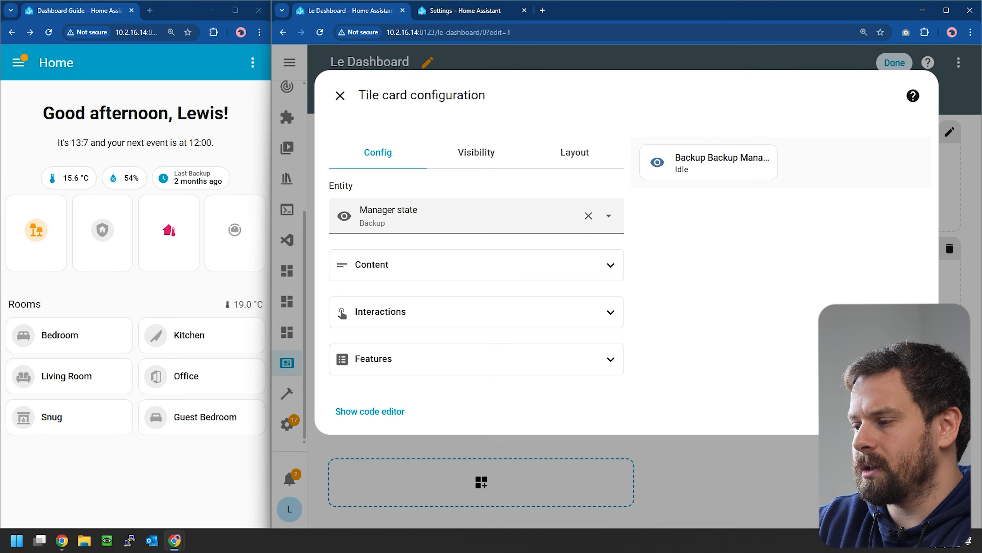
{"action": "left_click", "coordinate": [894, 63]}
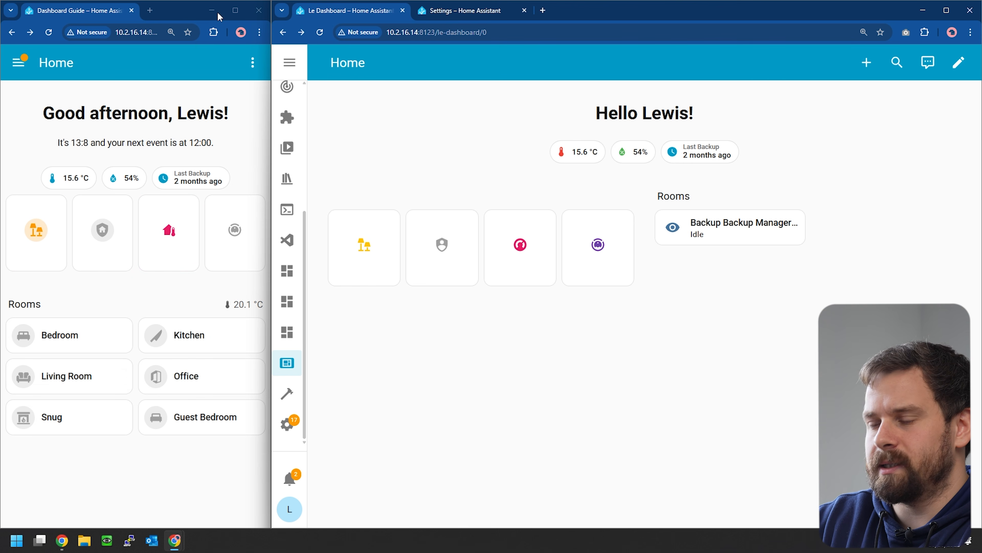
Step: View the example dashboard at full screen width and restore the side-by-side window arrangement
{"action": "left_click", "coordinate": [235, 11]}
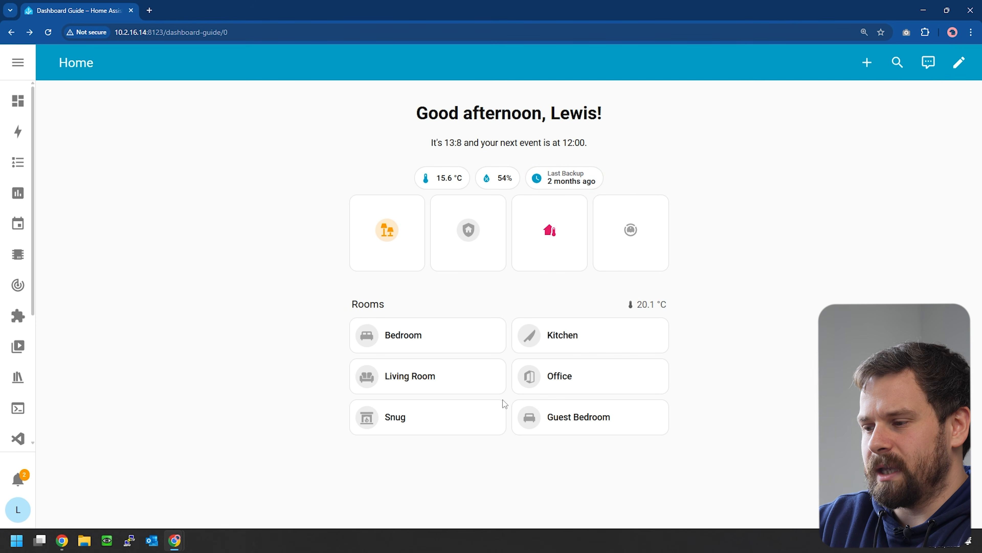
{"action": "key", "text": "super+Down"}
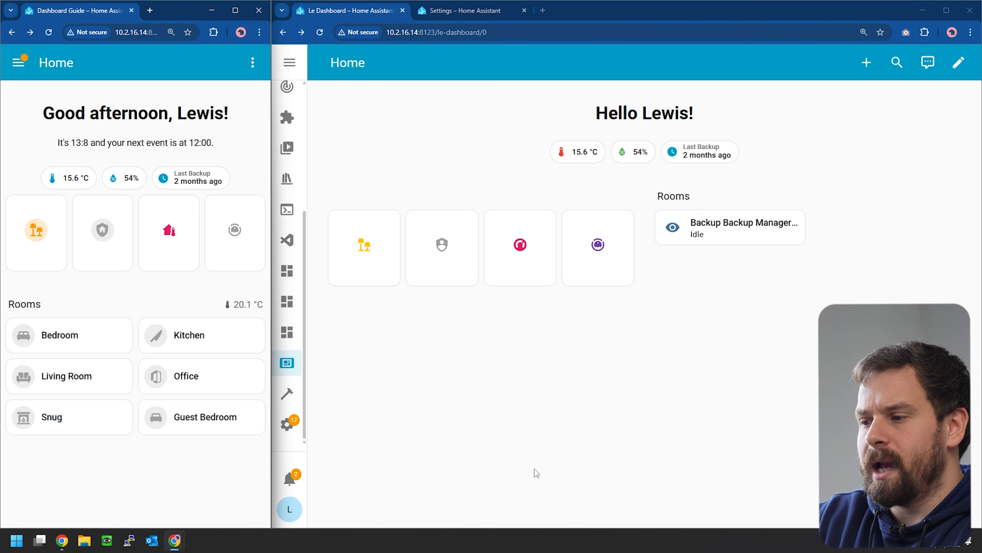
{"action": "left_click", "coordinate": [546, 443]}
Step: Limit the Home view of Le Dashboard to a maximum of 1 column, save the view settings and finish editing
{"action": "left_click", "coordinate": [958, 63]}
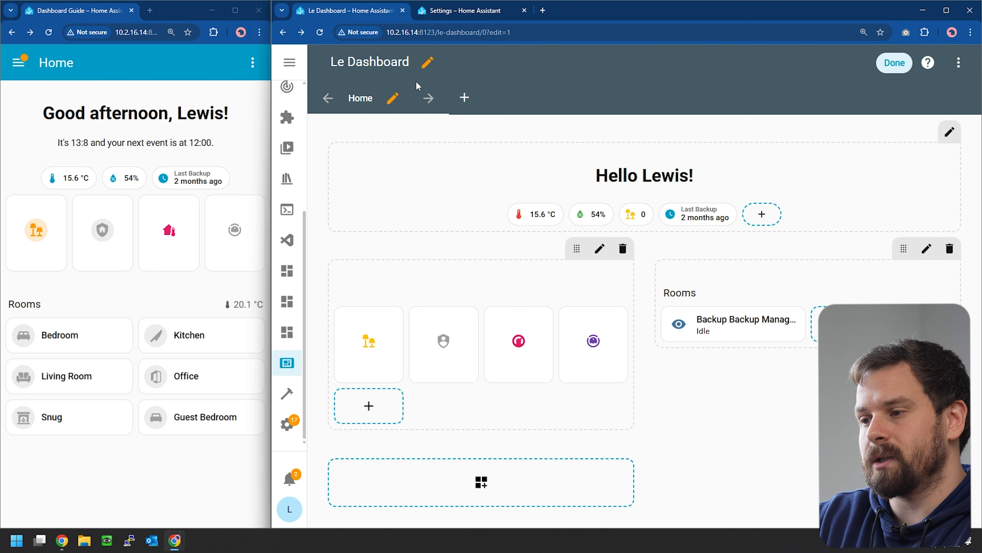
{"action": "left_click", "coordinate": [393, 99]}
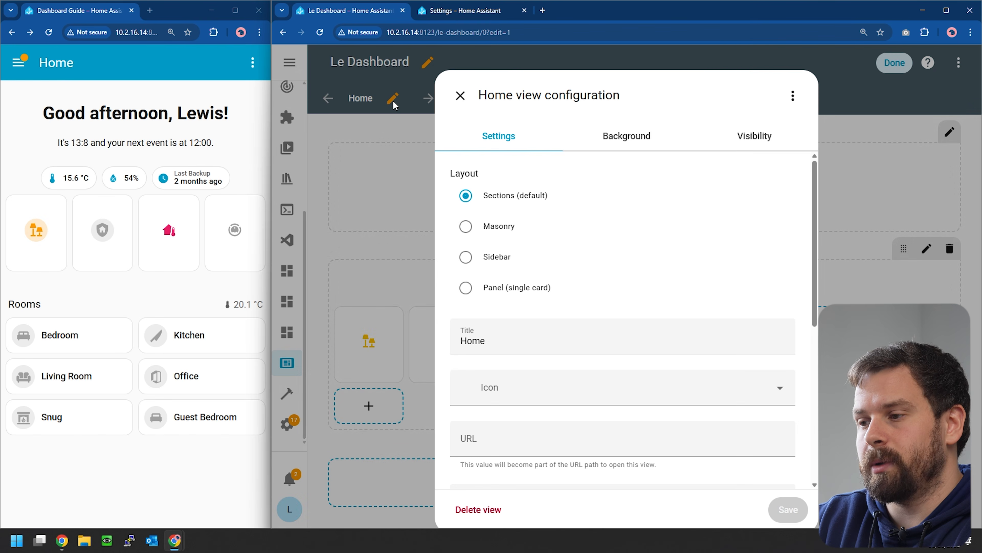
{"action": "scroll", "coordinate": [543, 260], "scroll_direction": "down", "scroll_amount": 8}
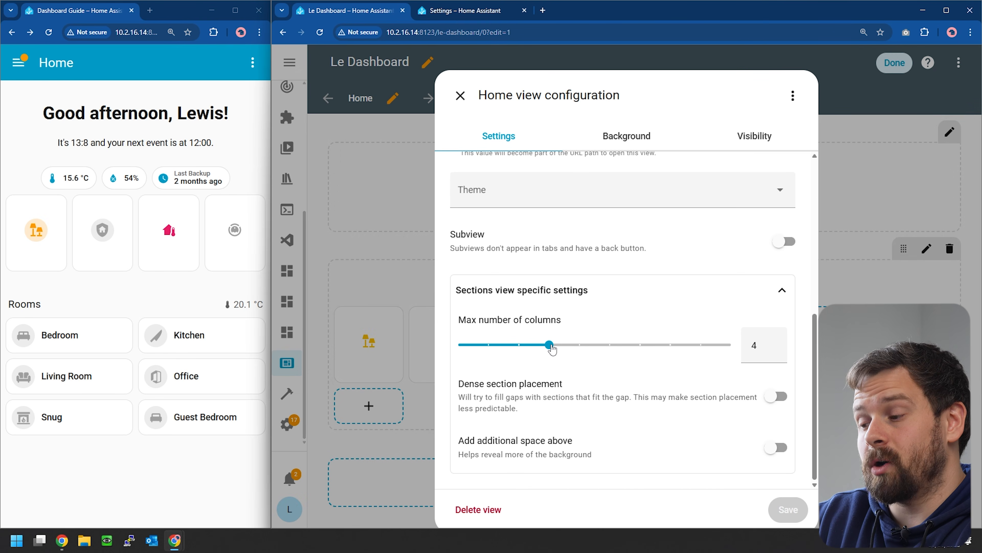
{"action": "left_click_drag", "start_coordinate": [552, 348], "coordinate": [461, 354]}
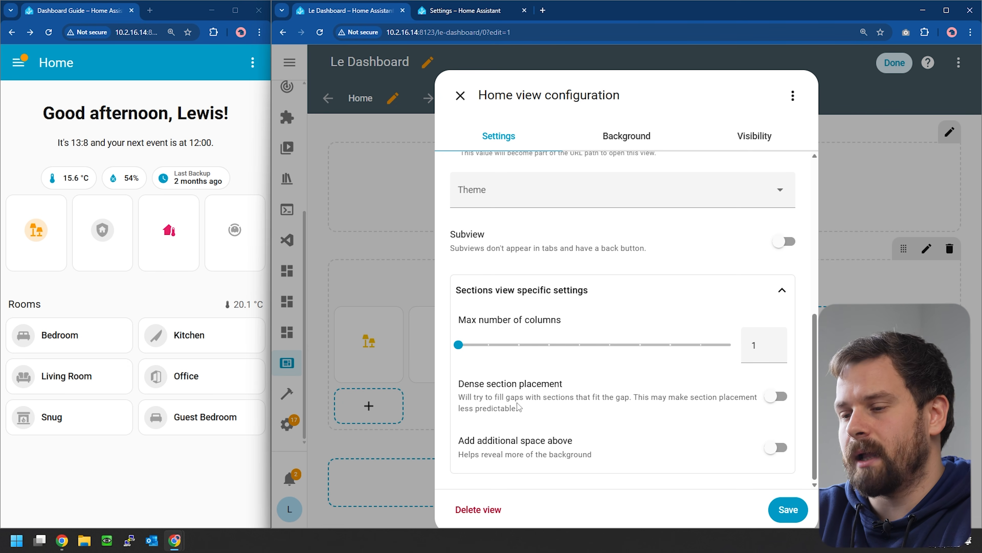
{"action": "left_click", "coordinate": [787, 510]}
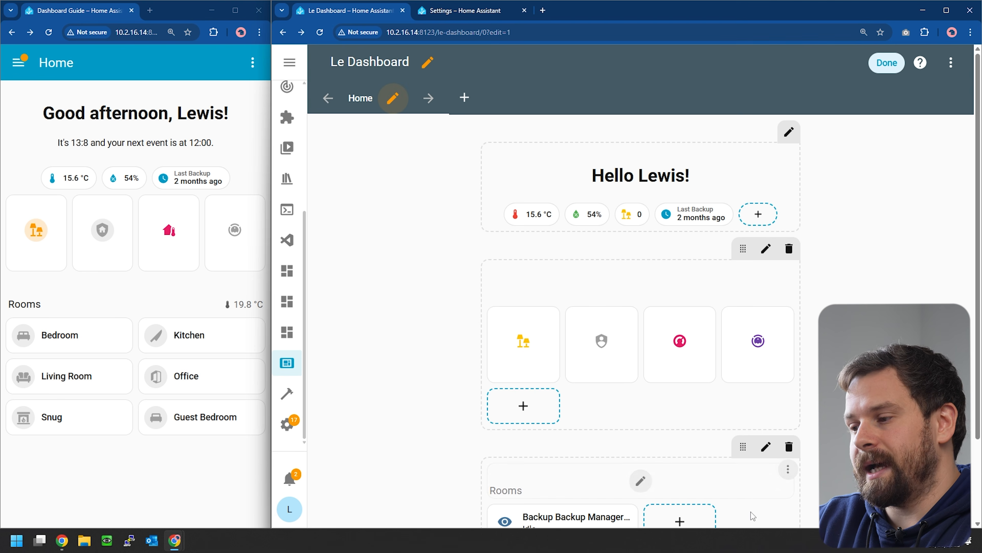
{"action": "left_click", "coordinate": [886, 63]}
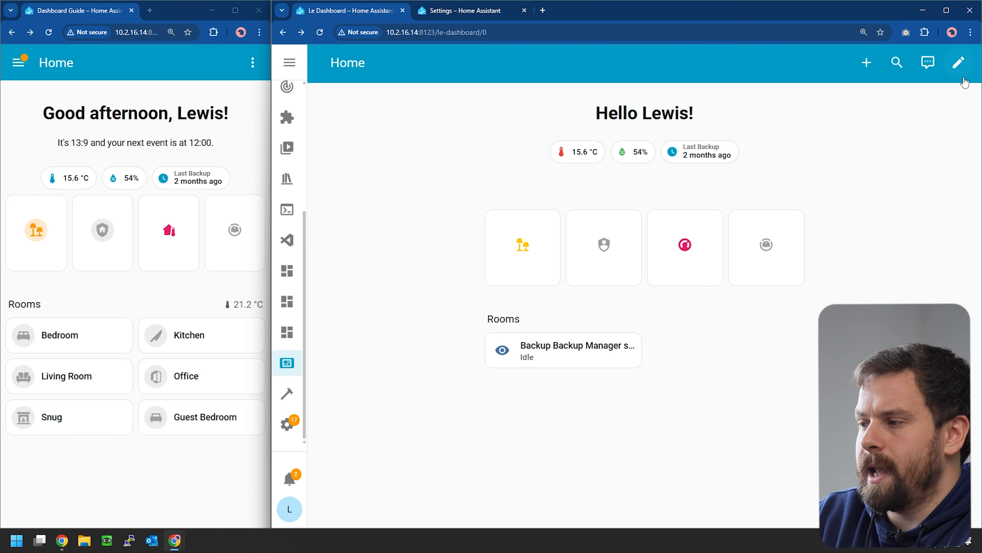
Step: Delete the empty heading above the four icon tiles on Le Dashboard and finish editing
{"action": "left_click", "coordinate": [958, 63]}
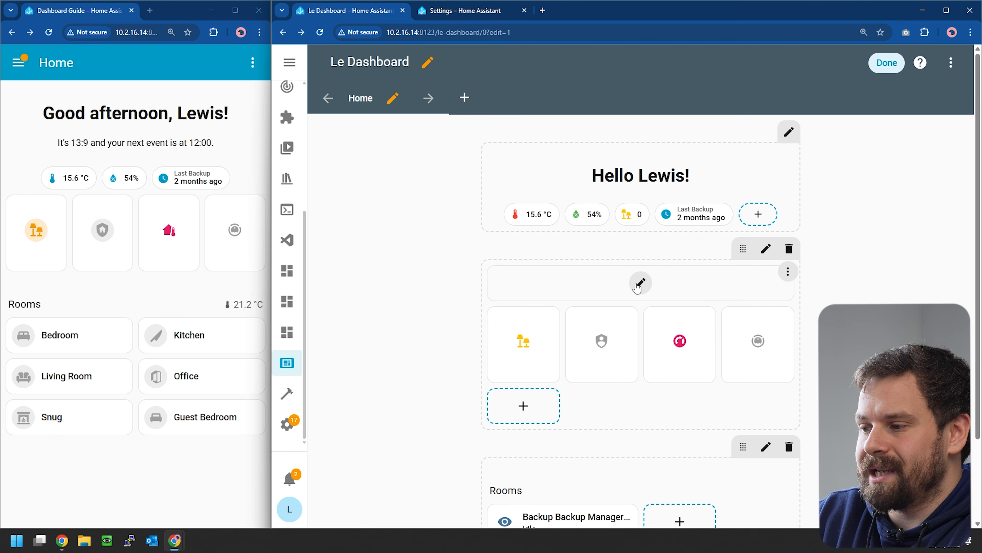
{"action": "left_click", "coordinate": [788, 272]}
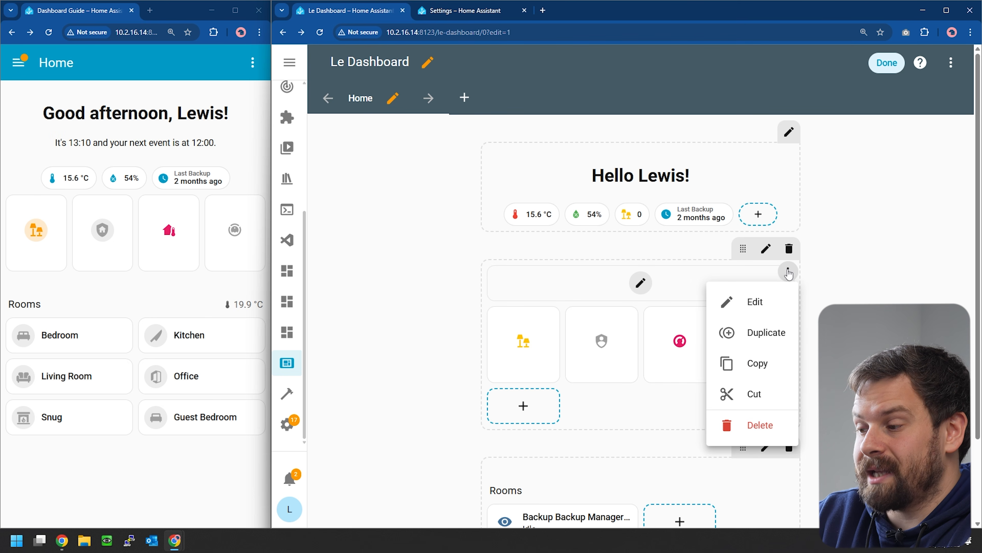
{"action": "left_click", "coordinate": [759, 426]}
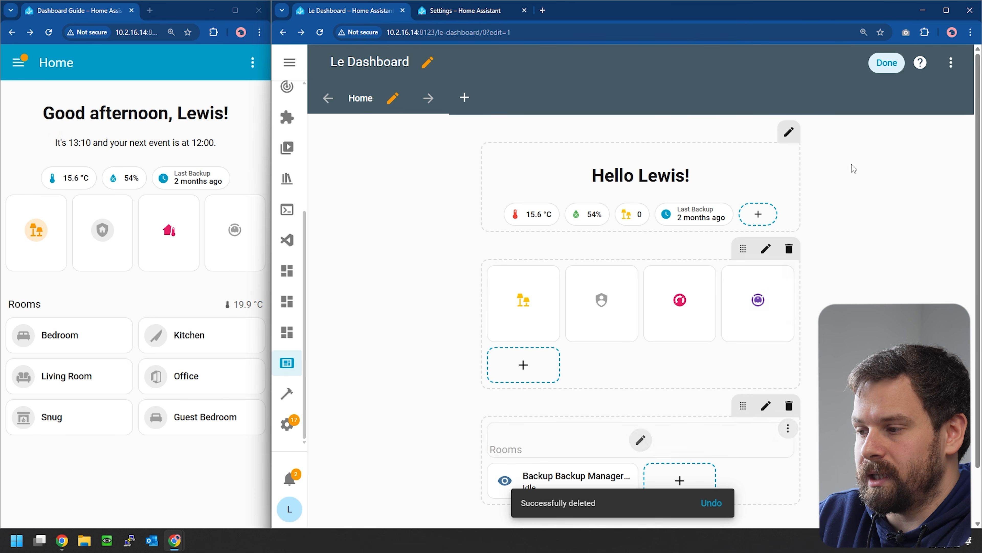
{"action": "left_click", "coordinate": [886, 63]}
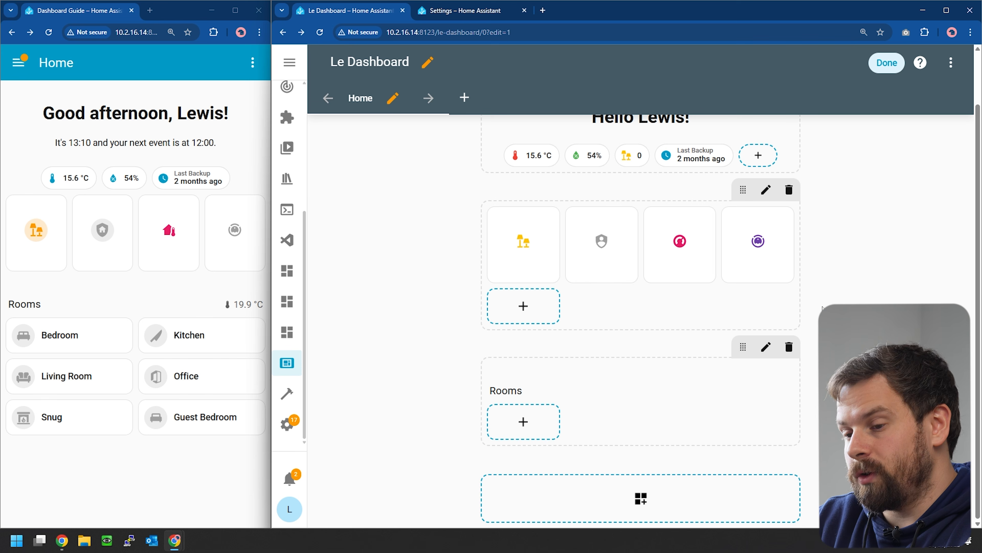
Step: Start a new tile card in the Rooms section with its entity cleared, and toggle the example's Bedroom and Kitchen lights
{"action": "left_click", "coordinate": [541, 425]}
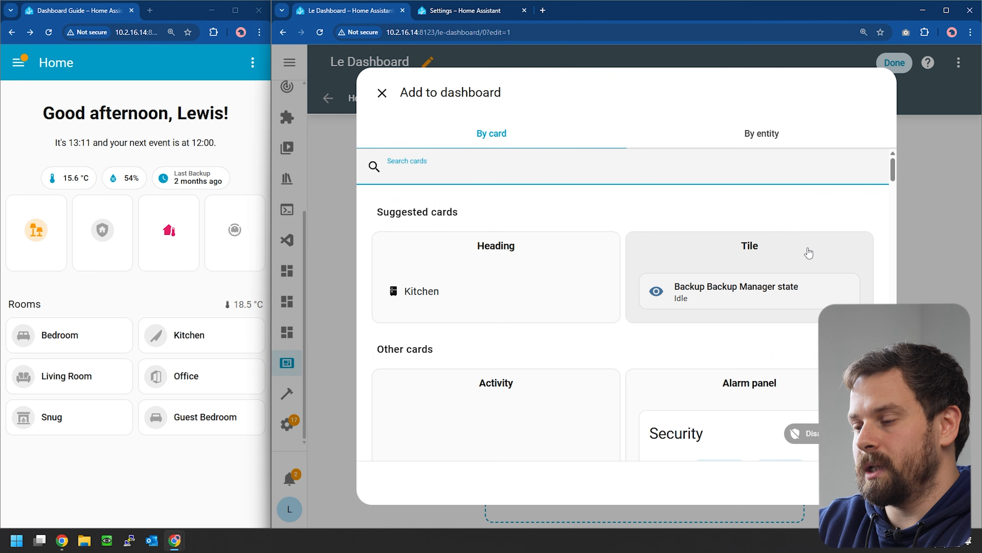
{"action": "left_click", "coordinate": [810, 253]}
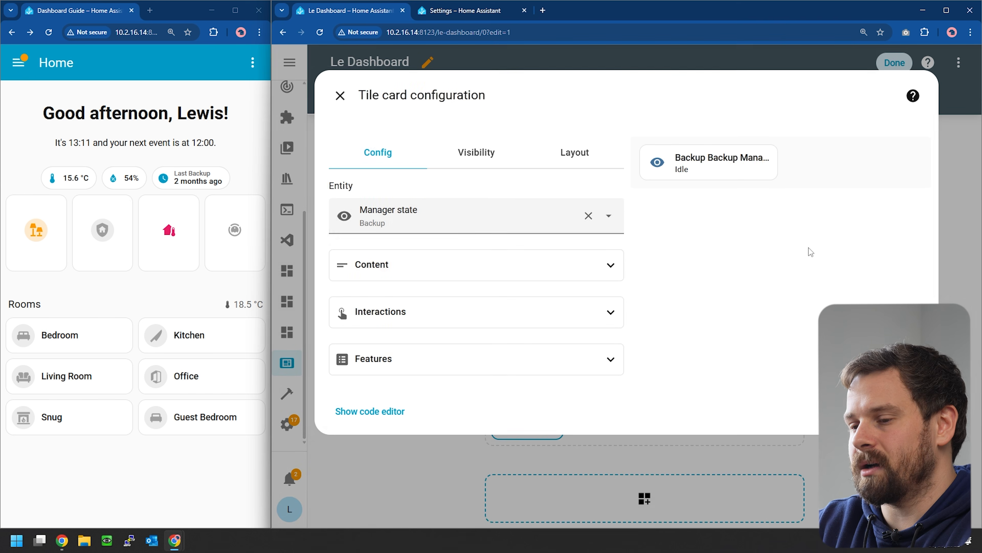
{"action": "left_click", "coordinate": [589, 216]}
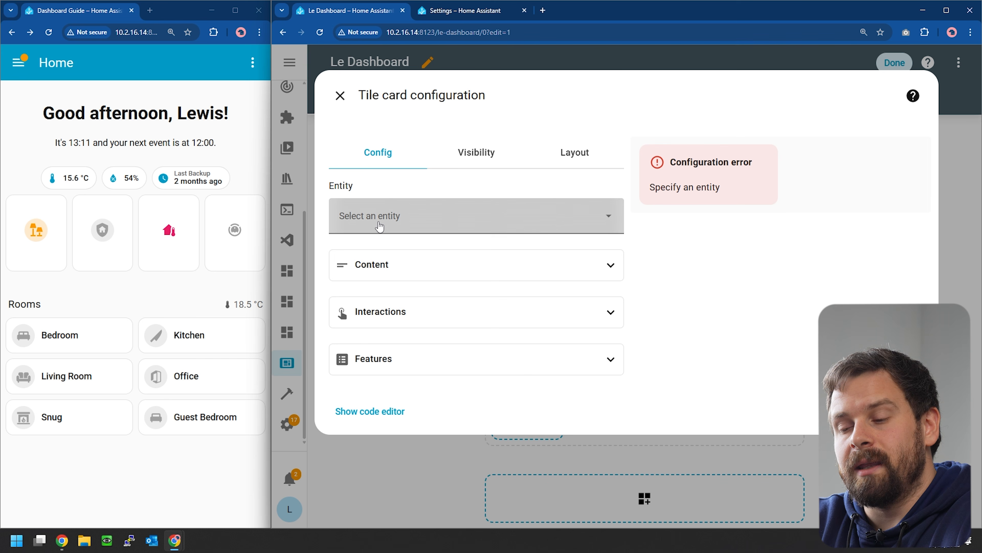
{"action": "left_click", "coordinate": [23, 335]}
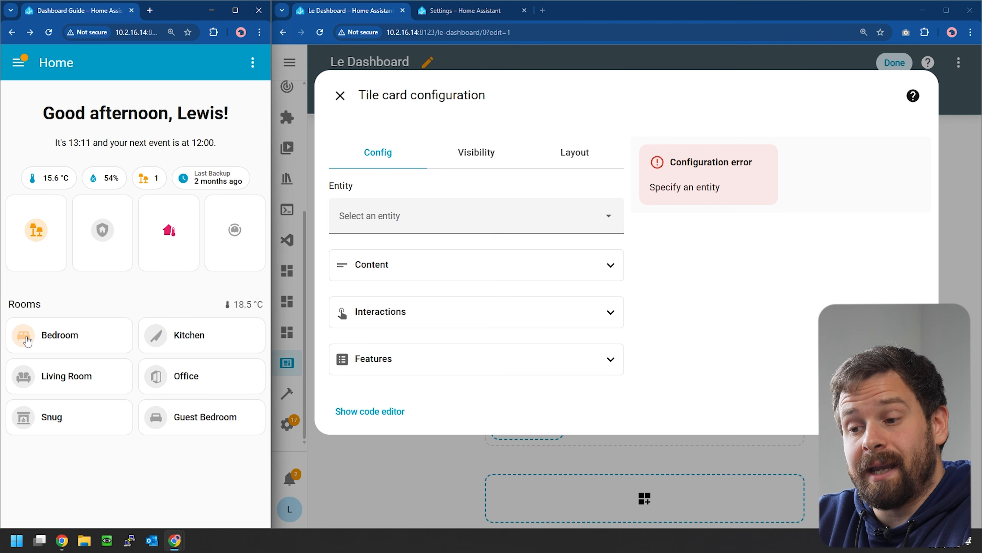
{"action": "left_click", "coordinate": [156, 336]}
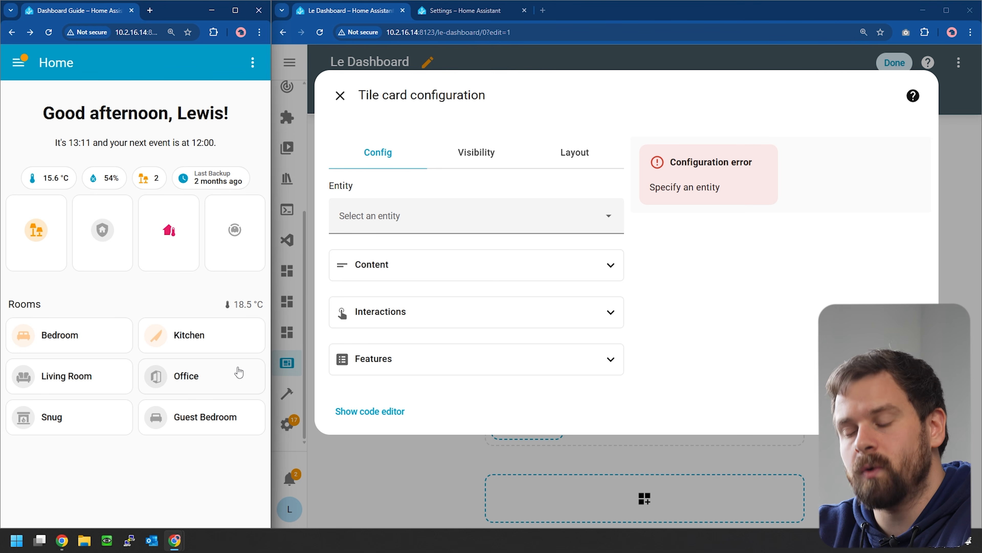
Step: Set the new tile's entity to Bedroom Ceiling and hide its state
{"action": "left_click", "coordinate": [462, 220]}
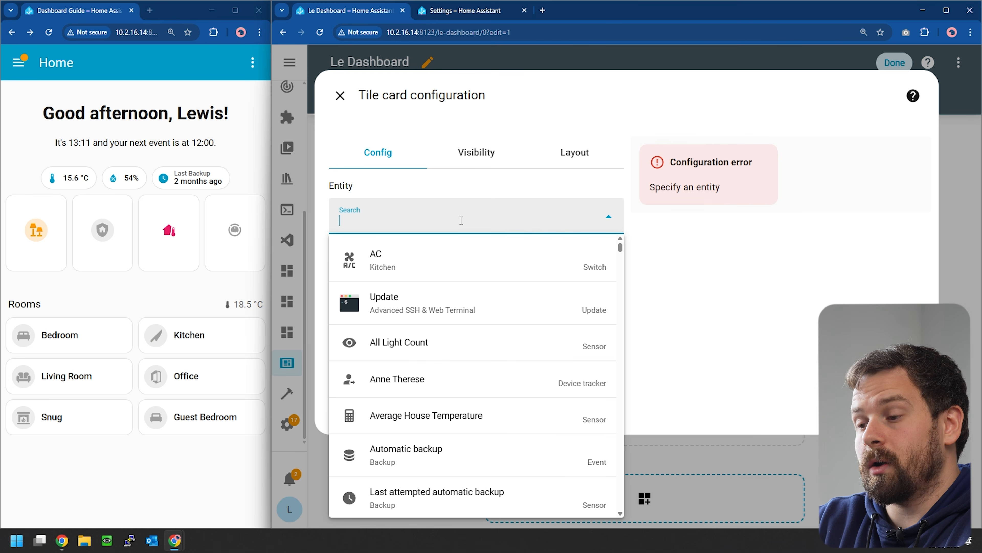
{"action": "type", "text": "bedroom"}
{"action": "left_click", "coordinate": [460, 417]}
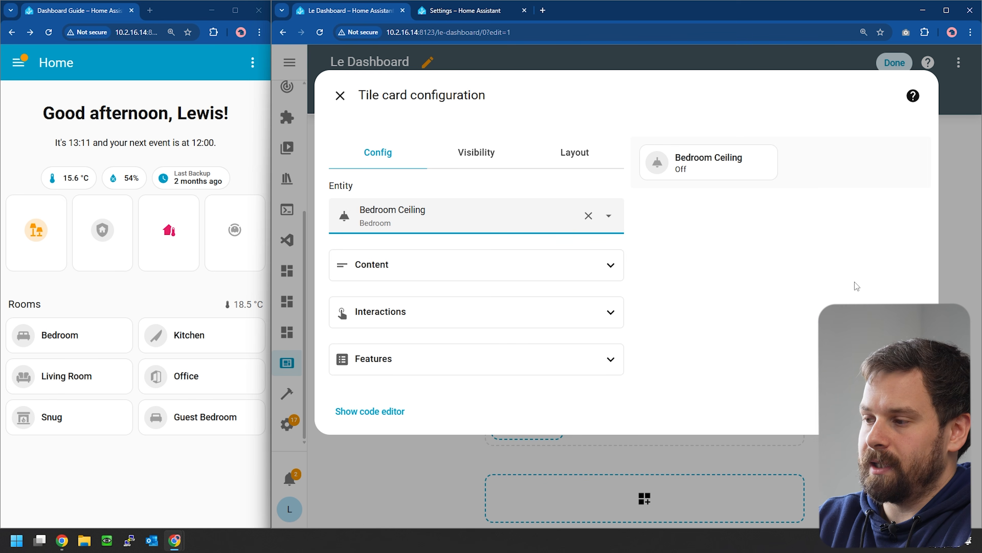
{"action": "left_click", "coordinate": [542, 273]}
{"action": "left_click", "coordinate": [458, 429]}
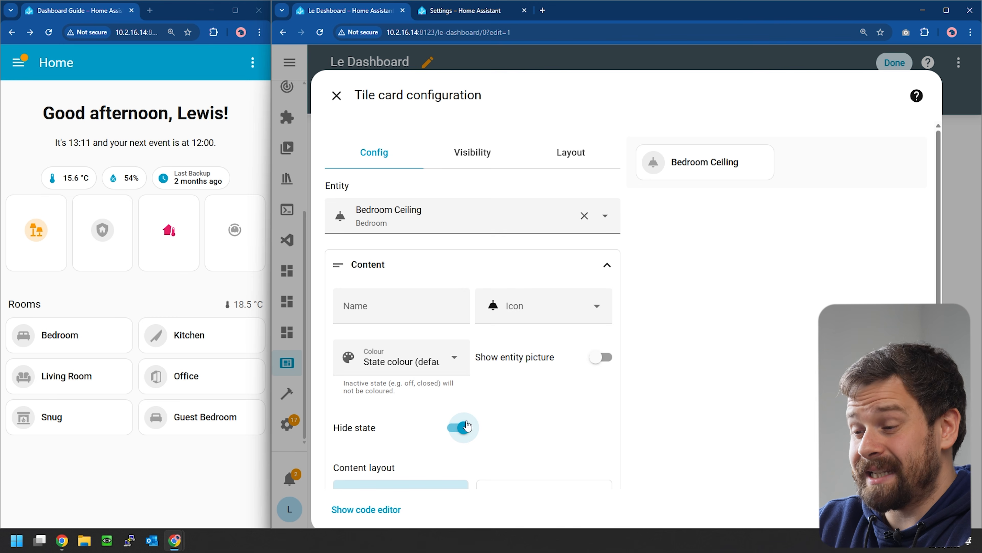
Step: Check the tile's colour options and toggle the example's Bedroom light on and off to compare the active icon colour
{"action": "left_click", "coordinate": [458, 365]}
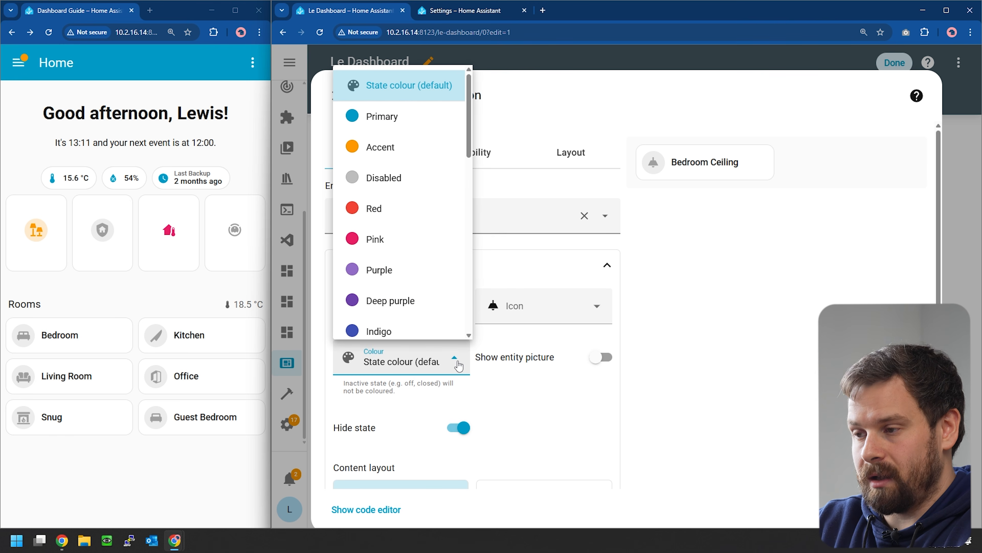
{"action": "left_click", "coordinate": [726, 308]}
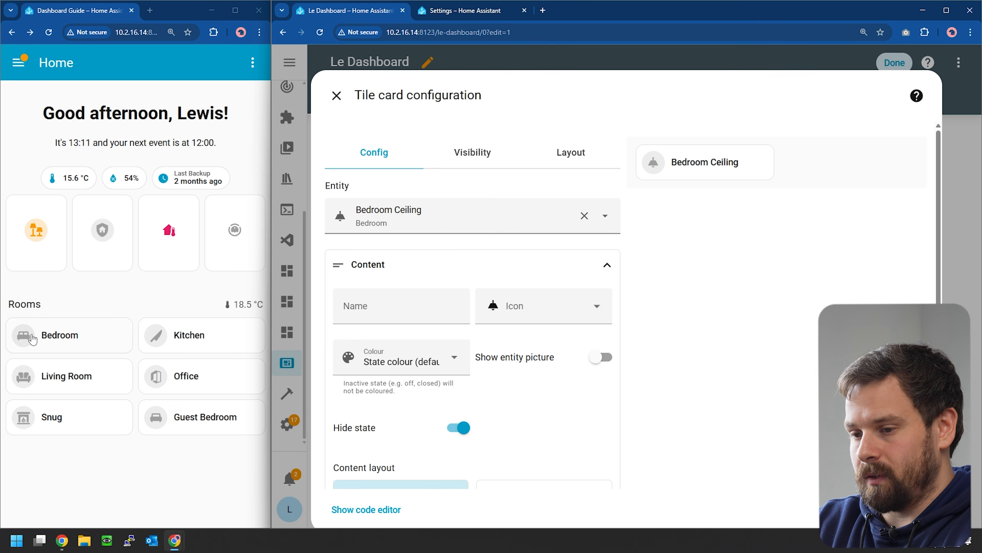
{"action": "left_click", "coordinate": [22, 337]}
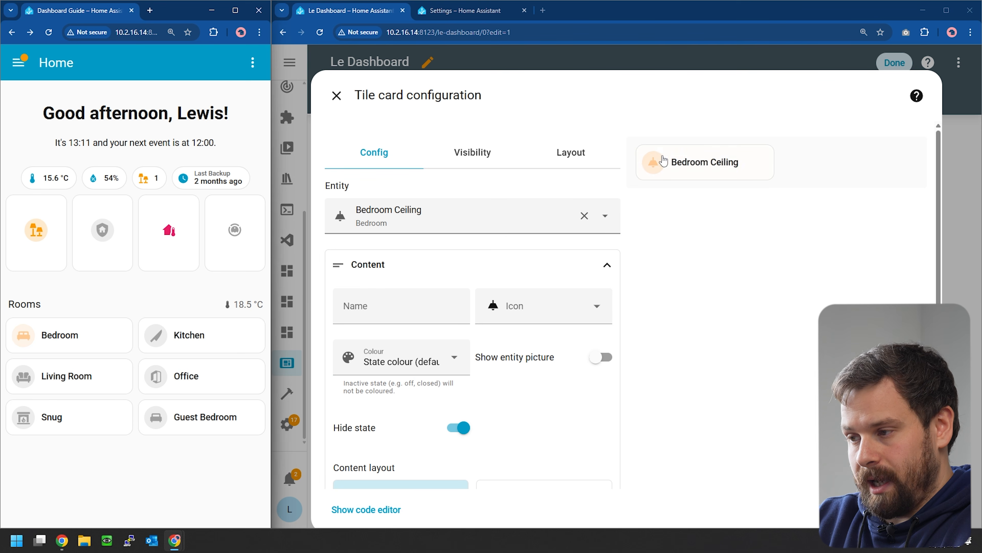
{"action": "left_click", "coordinate": [23, 338]}
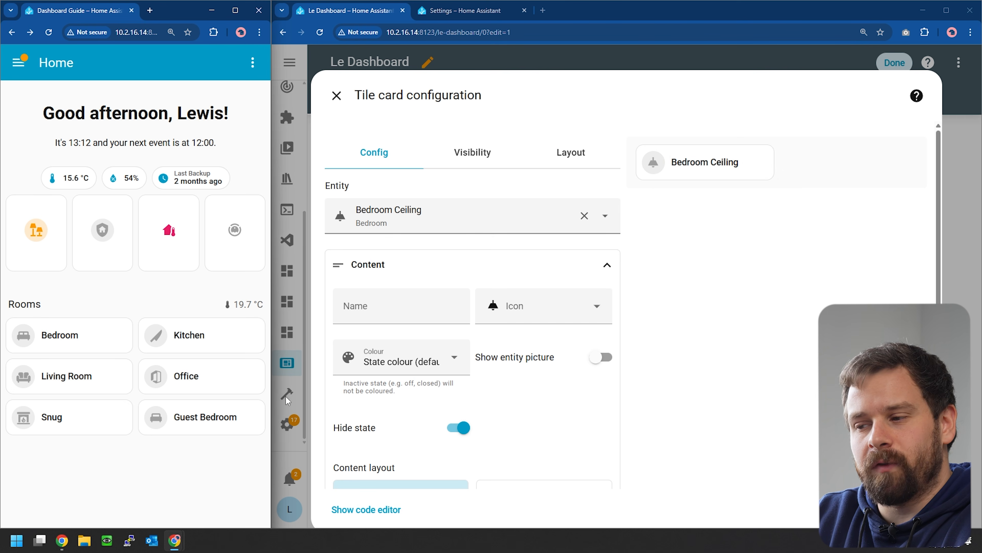
Step: Name the tile Bedroom, keep the horizontal content layout and save the card
{"action": "left_click", "coordinate": [366, 312]}
{"action": "type", "text": "Bedro"}
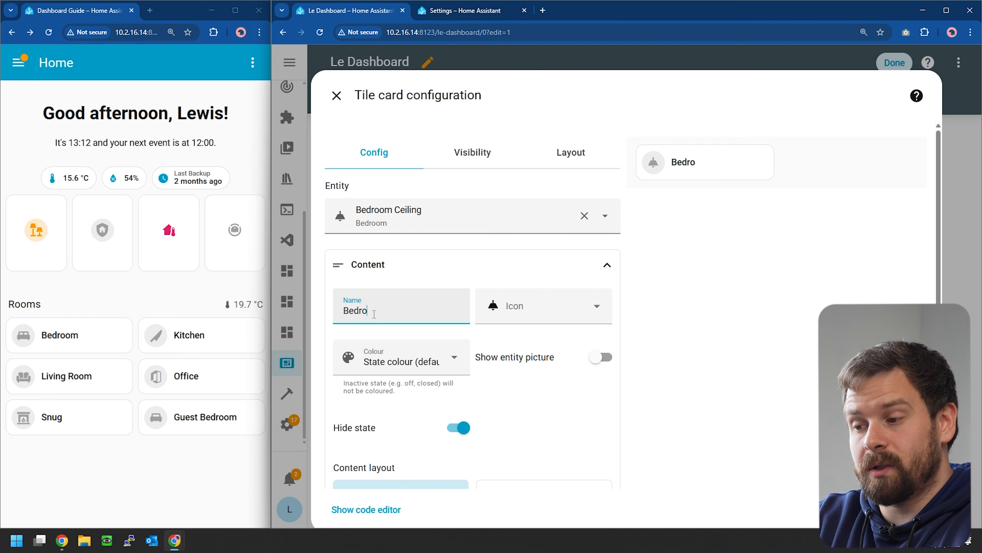
{"action": "type", "text": "om"}
{"action": "left_click", "coordinate": [768, 307]}
{"action": "scroll", "coordinate": [702, 311], "scroll_direction": "down", "scroll_amount": 1}
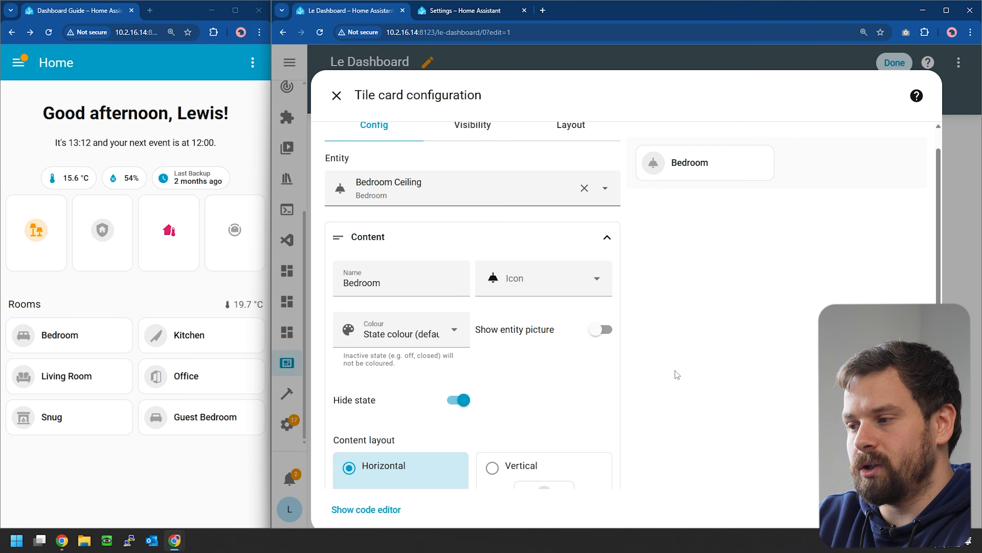
{"action": "scroll", "coordinate": [676, 372], "scroll_direction": "down", "scroll_amount": 3}
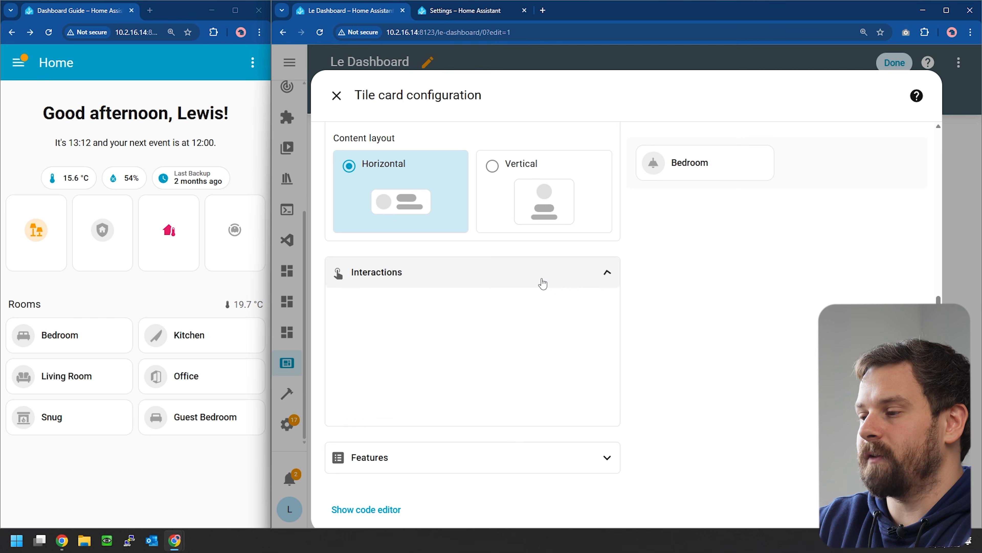
{"action": "left_click", "coordinate": [541, 279]}
{"action": "scroll", "coordinate": [682, 300], "scroll_direction": "up", "scroll_amount": 2}
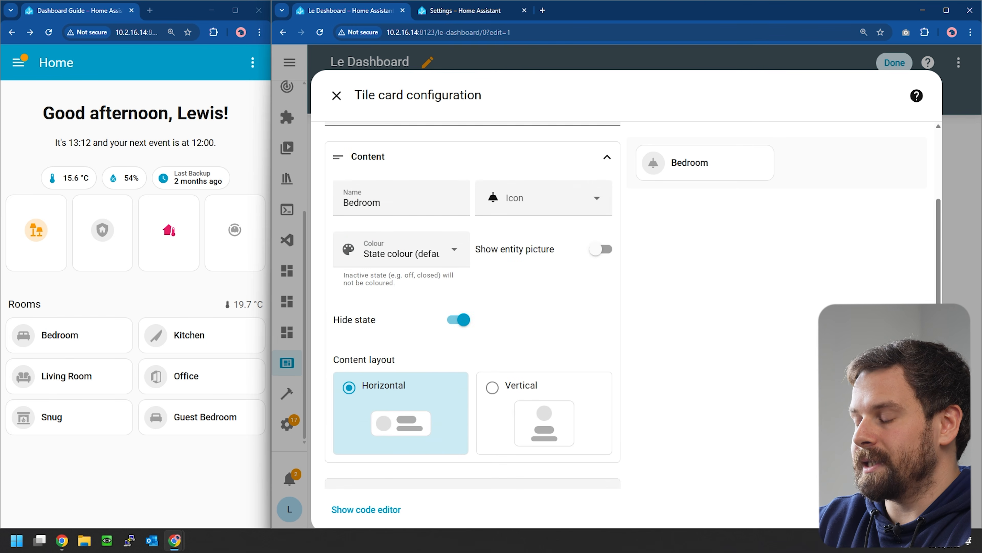
{"action": "left_click", "coordinate": [912, 510]}
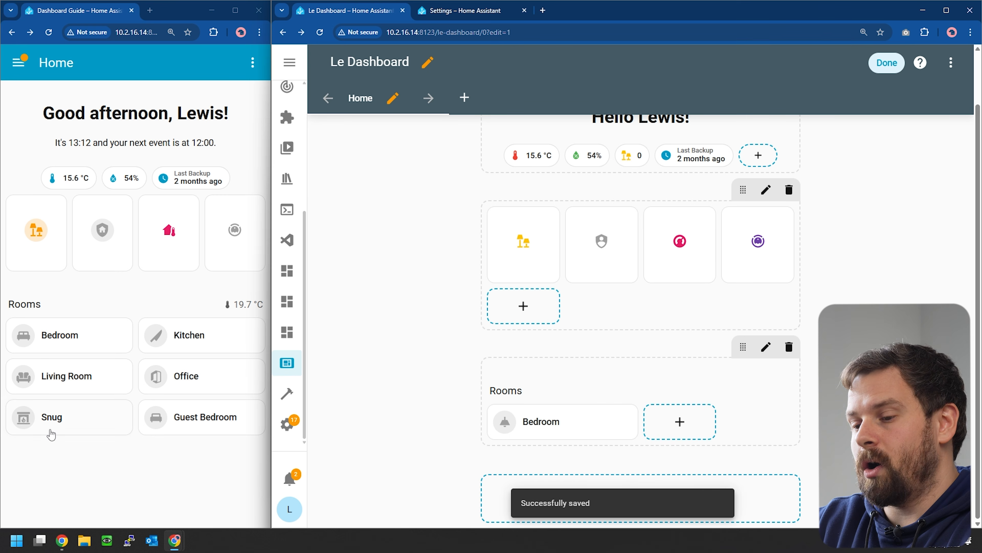
Step: Add matching Kitchen, Living Room and Office tiles to the Rooms section after the Bedroom tile and finish editing
{"action": "left_click", "coordinate": [671, 422]}
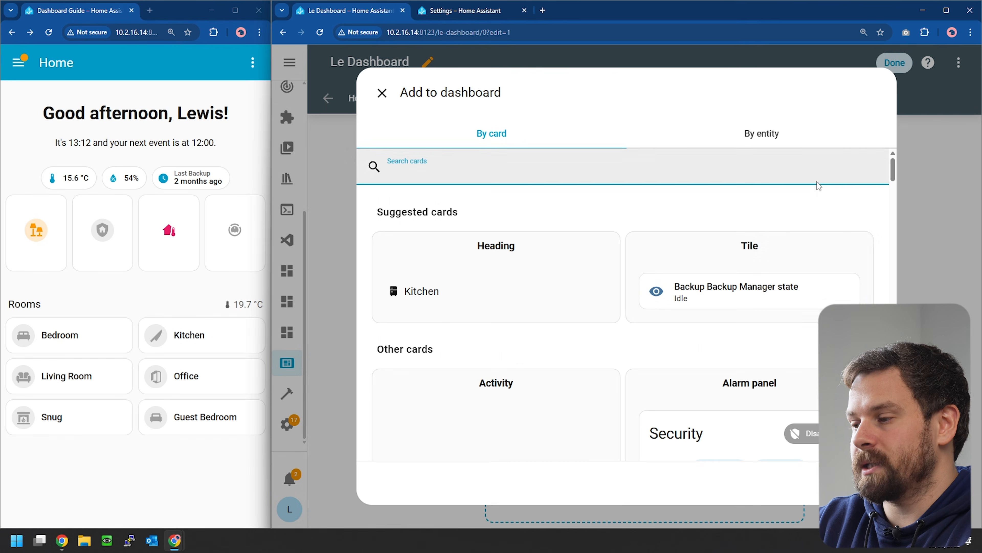
{"action": "left_click", "coordinate": [817, 248]}
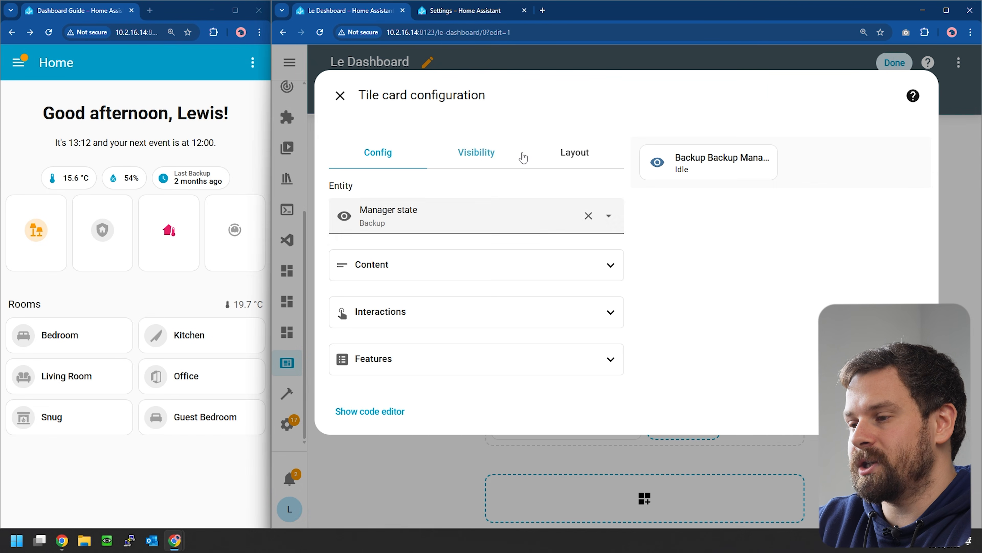
{"action": "left_click", "coordinate": [588, 215]}
{"action": "left_click", "coordinate": [406, 234]}
{"action": "type", "text": "kitchen"}
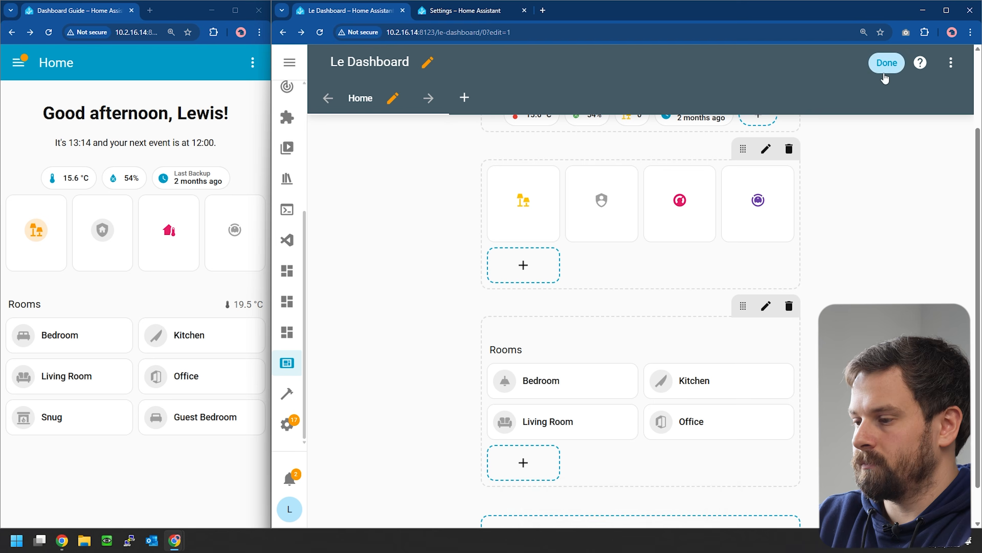
{"action": "left_click", "coordinate": [895, 62]}
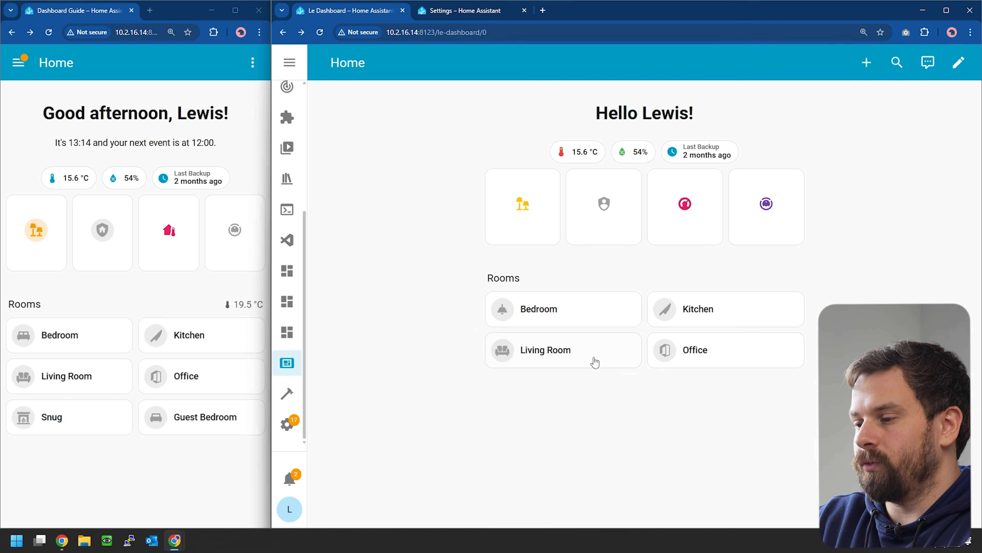
Step: Test the Rooms tiles by toggling the Bedroom, Kitchen, Office and Living Room lights and viewing the Living Room light's details
{"action": "left_click", "coordinate": [502, 309]}
{"action": "left_click", "coordinate": [665, 309]}
{"action": "left_click", "coordinate": [664, 349]}
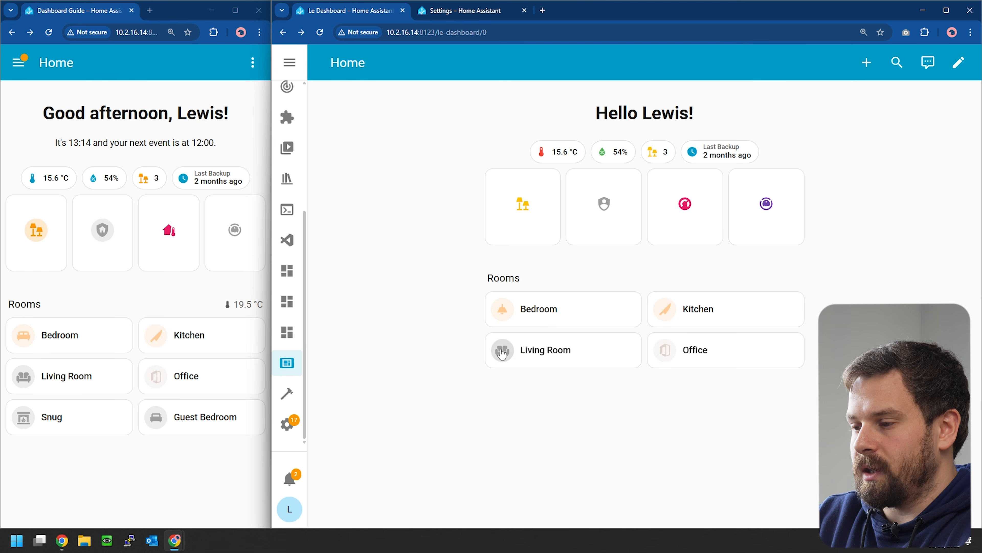
{"action": "left_click", "coordinate": [503, 350]}
{"action": "left_click", "coordinate": [607, 361]}
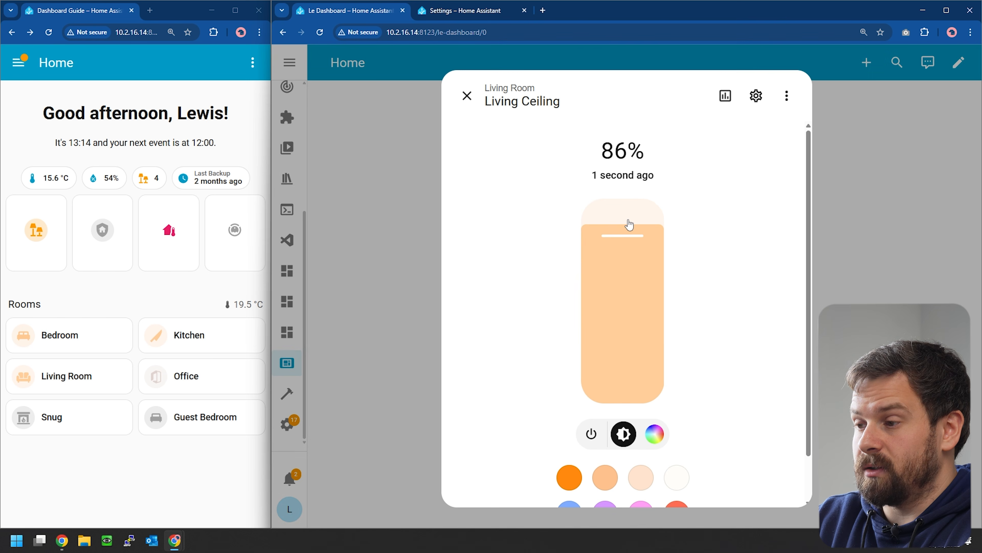
{"action": "left_click", "coordinate": [466, 95]}
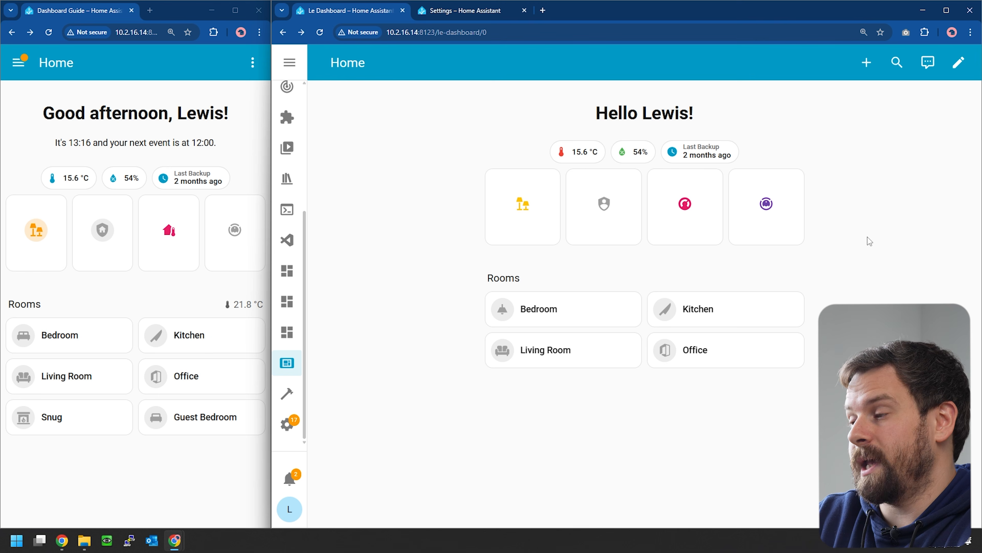
Step: Start editing the dashboard and create a new view titled Light View
{"action": "left_click", "coordinate": [958, 62]}
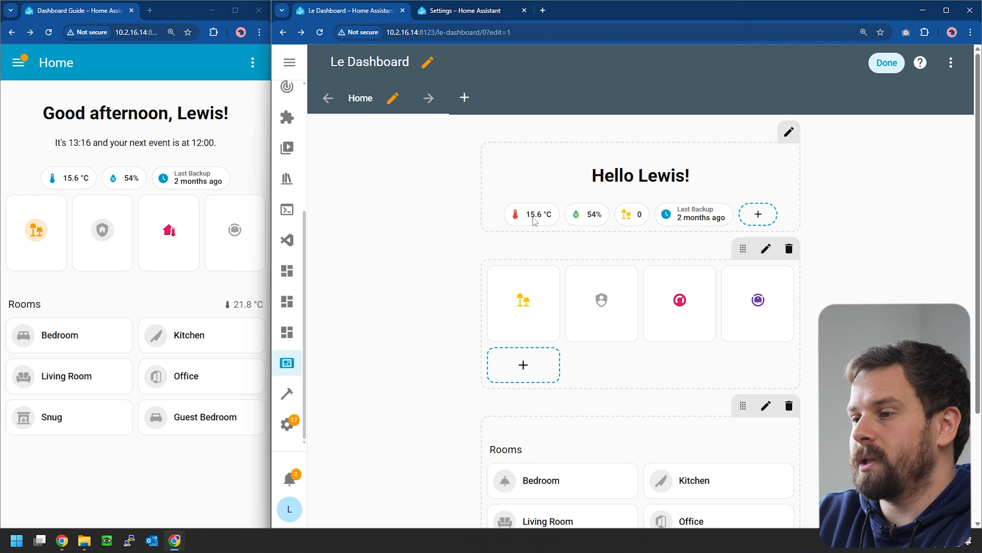
{"action": "left_click", "coordinate": [464, 98]}
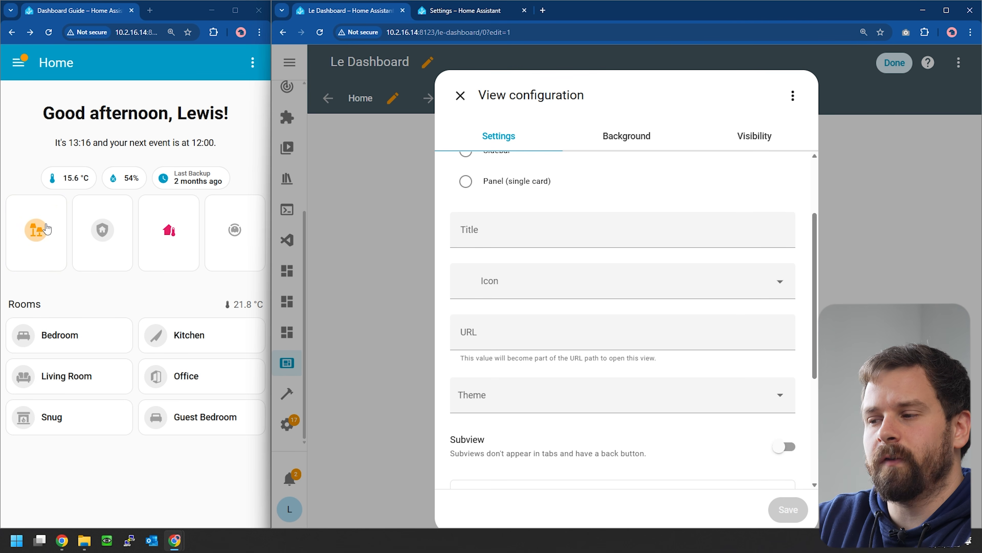
{"action": "left_click", "coordinate": [496, 230]}
{"action": "type", "text": "Light"}
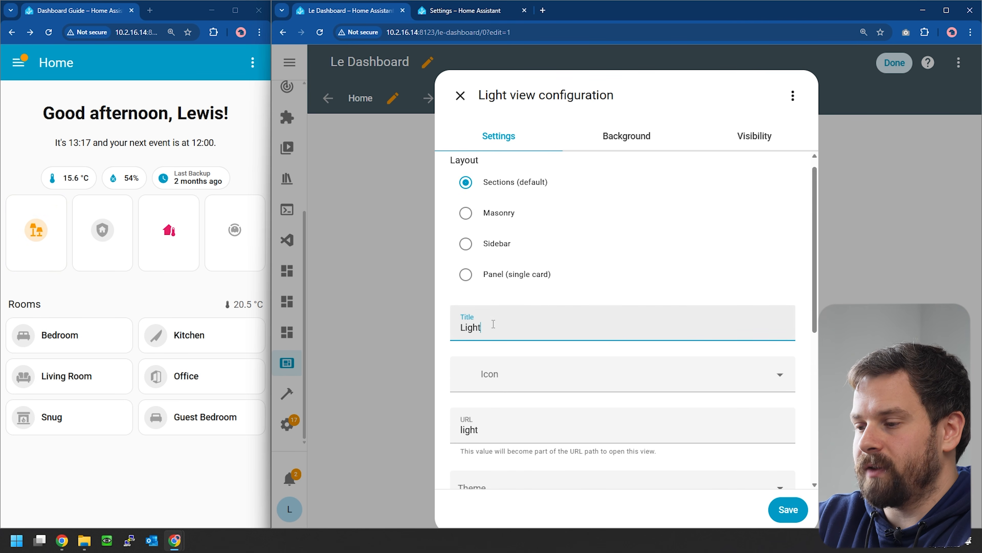
{"action": "type", "text": " Dash"}
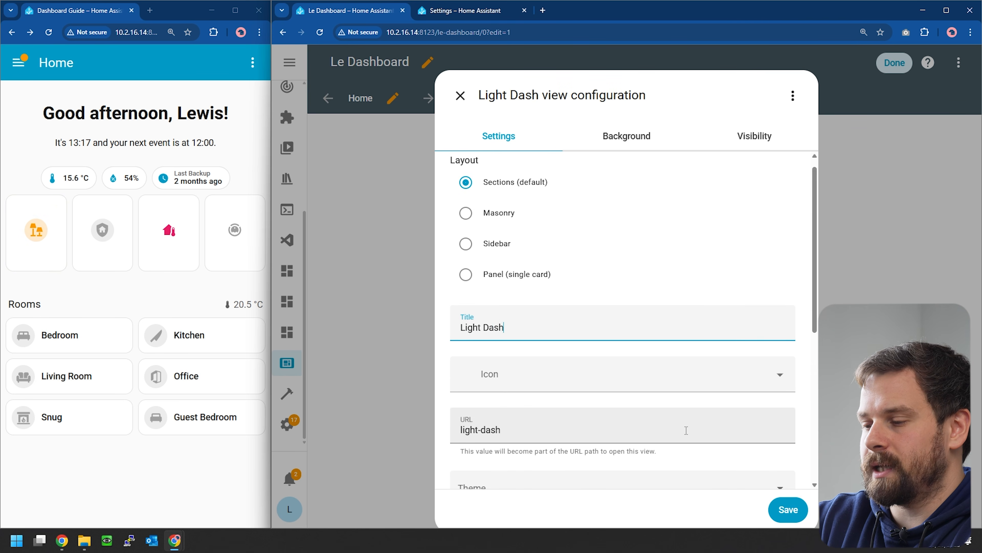
{"action": "key", "text": "BackSpace"}
{"action": "key", "text": "BackSpace"}
{"action": "key", "text": "BackSpace"}
{"action": "key", "text": "BackSpace"}
{"action": "key", "text": "BackSpace"}
{"action": "type", "text": "P"}
{"action": "key", "text": "BackSpace"}
{"action": "type", "text": "View"}
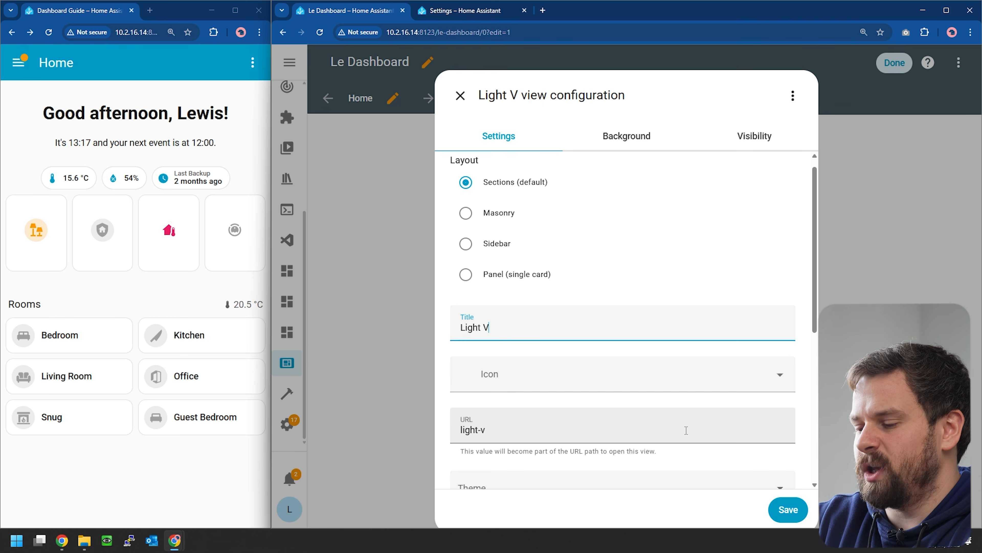
Step: Make Light View a subview, keep the Sections layout with a maximum of 4 columns, and save the view
{"action": "scroll", "coordinate": [612, 306], "scroll_direction": "down", "scroll_amount": 2}
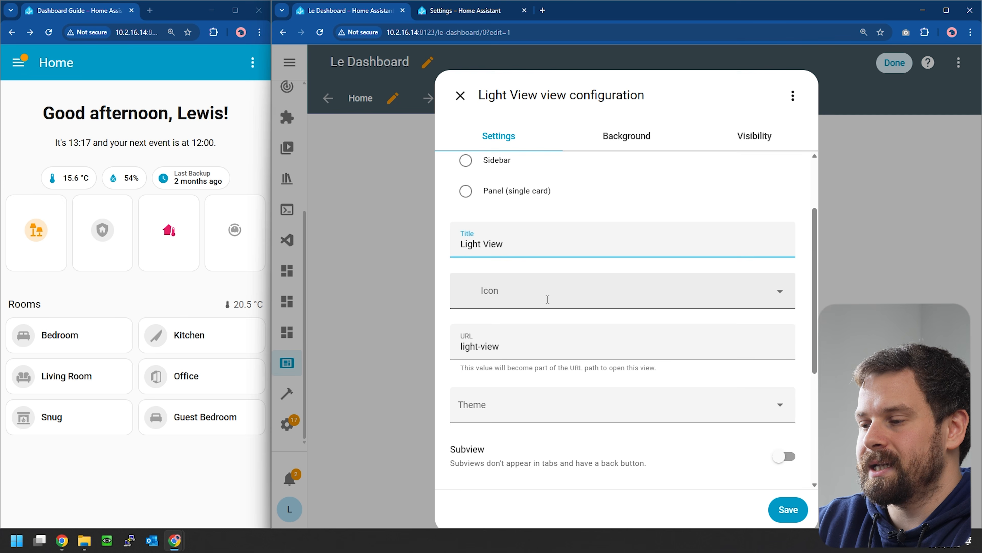
{"action": "scroll", "coordinate": [549, 290], "scroll_direction": "down", "scroll_amount": 5}
{"action": "scroll", "coordinate": [650, 260], "scroll_direction": "up", "scroll_amount": 2}
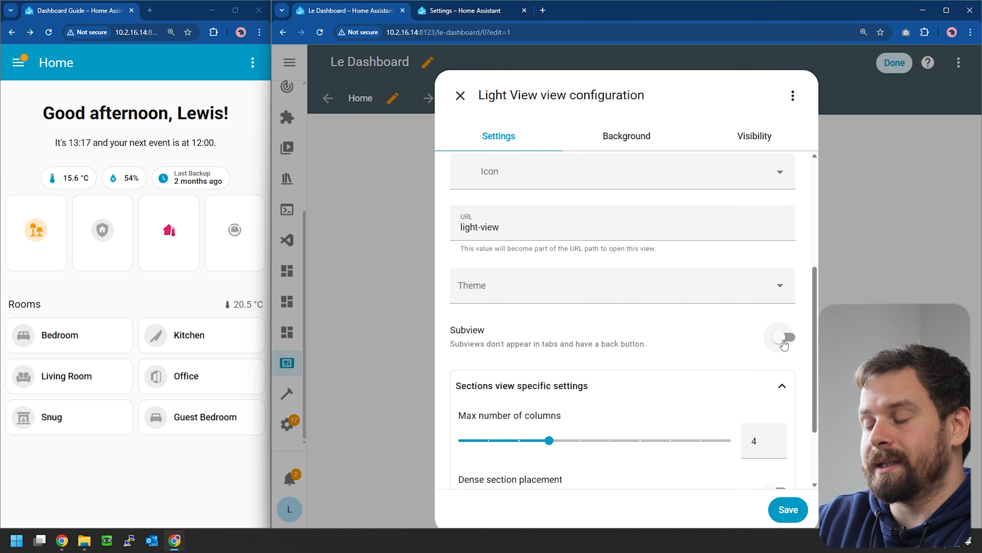
{"action": "left_click", "coordinate": [783, 337]}
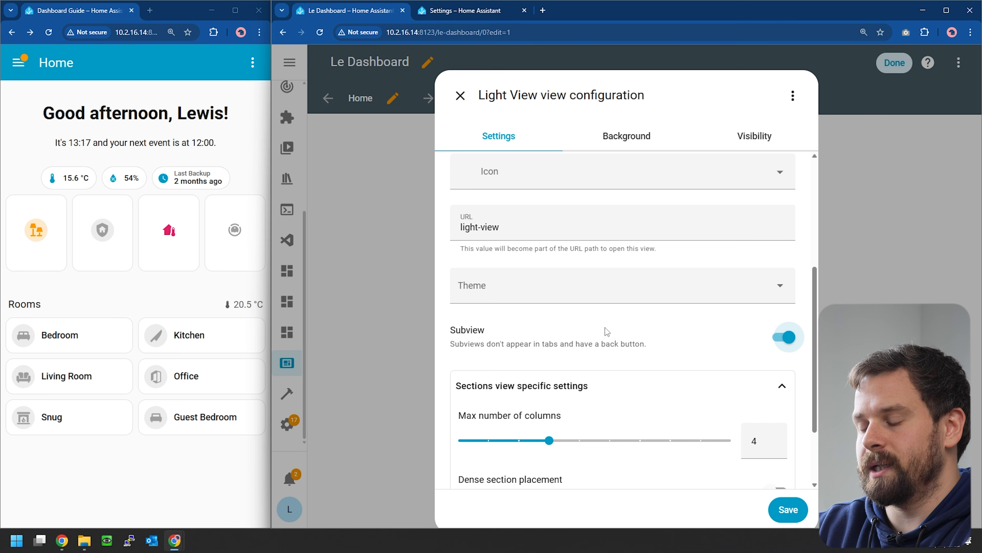
{"action": "scroll", "coordinate": [605, 327], "scroll_direction": "down", "scroll_amount": 2}
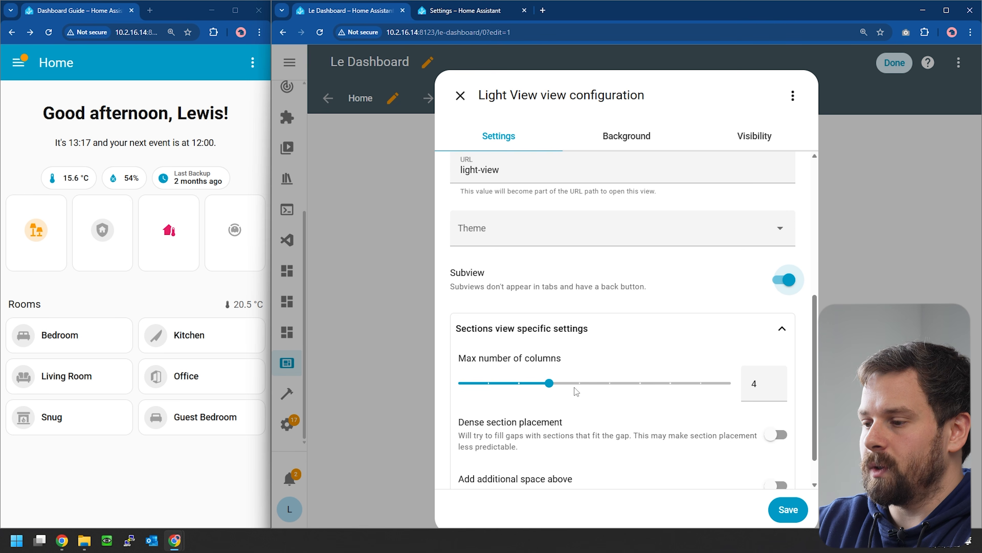
{"action": "scroll", "coordinate": [675, 368], "scroll_direction": "down", "scroll_amount": 1}
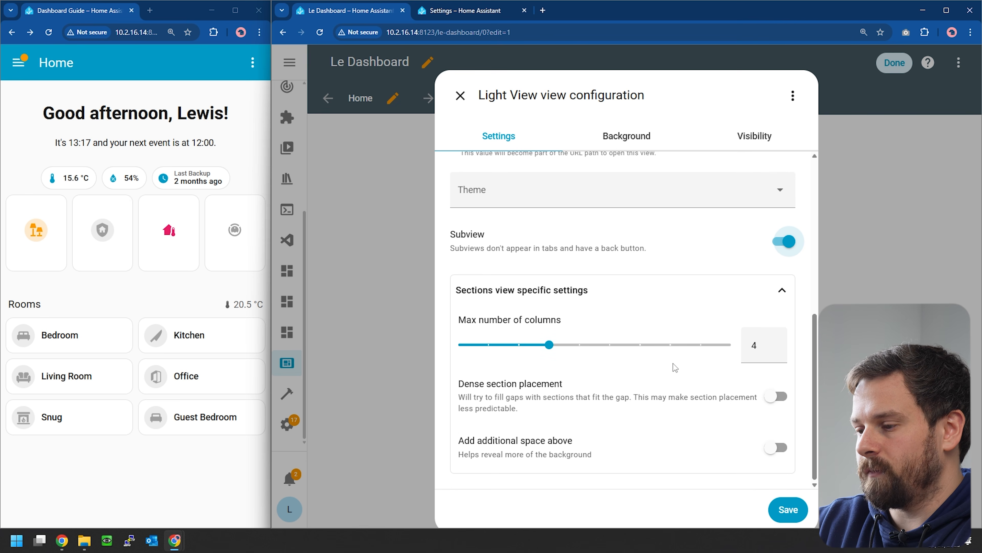
{"action": "scroll", "coordinate": [599, 353], "scroll_direction": "up", "scroll_amount": 8}
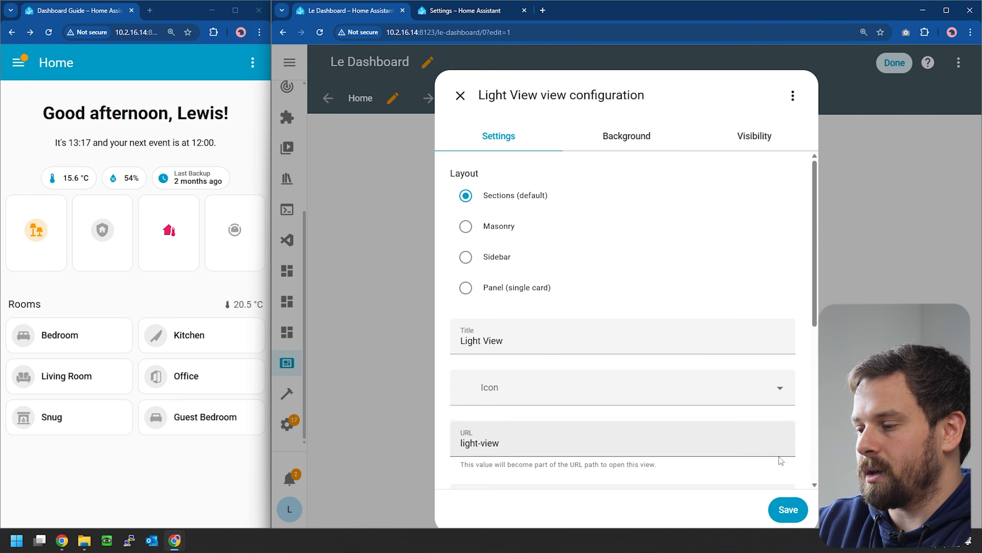
{"action": "left_click", "coordinate": [787, 511]}
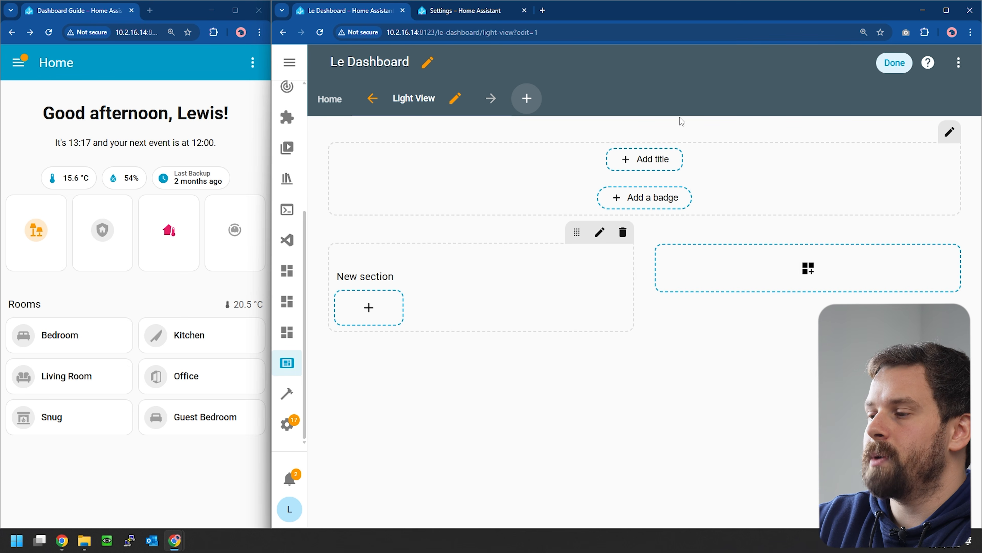
Step: Add a title to Light View and replace its default content with the heading "# Lights 💡" followed by a blank line
{"action": "left_click", "coordinate": [651, 166]}
{"action": "left_click_drag", "start_coordinate": [359, 379], "coordinate": [358, 351]}
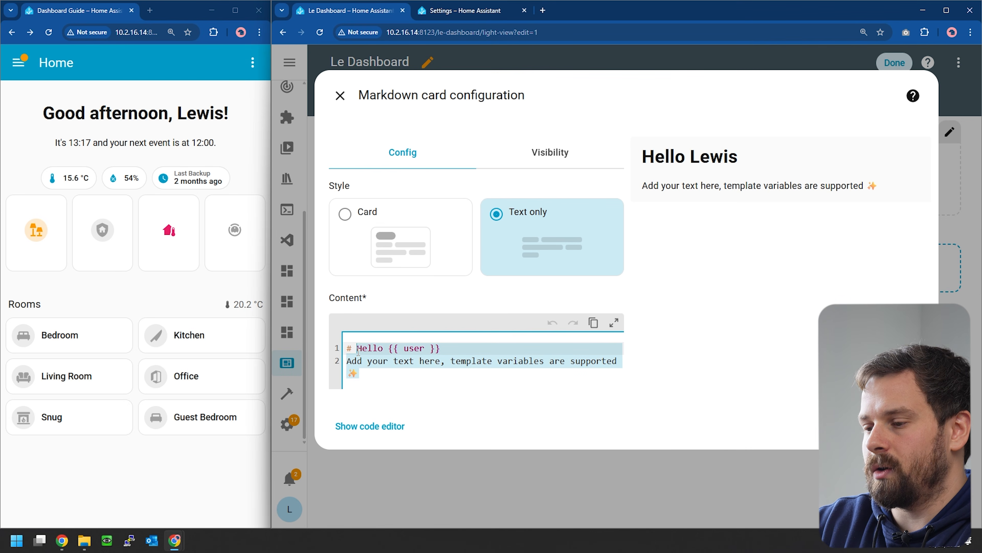
{"action": "type", "text": "Lights"}
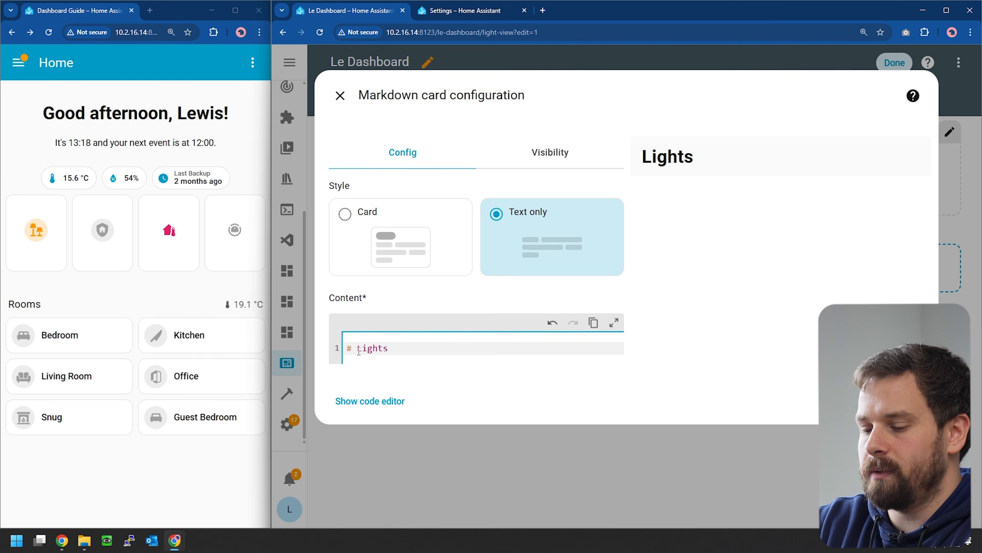
{"action": "type", "text": "💡"}
{"action": "key", "text": "Return"}
{"action": "key", "text": "Return"}
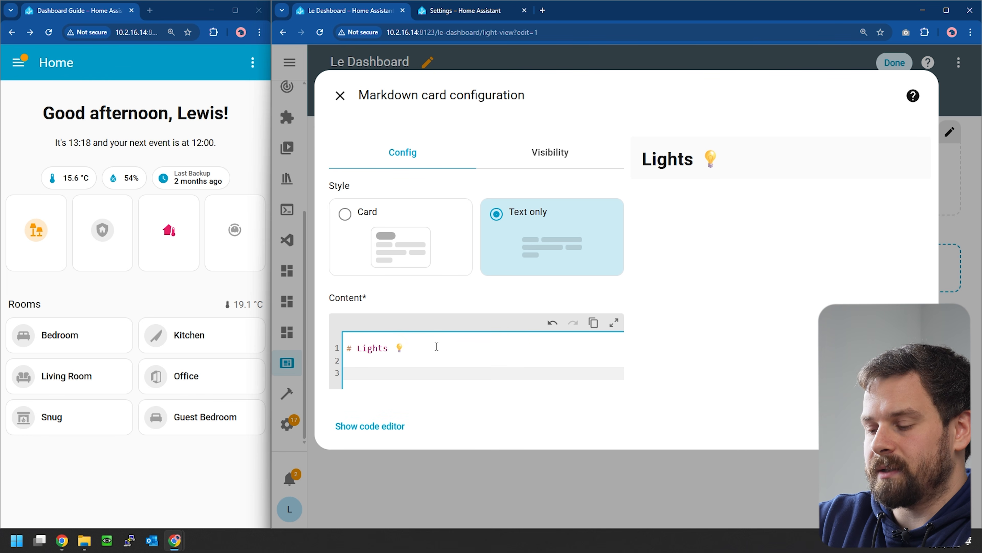
Step: Add the line "You have {{states.sensor.count_all_lights.state}} on" below the Lights heading
{"action": "type", "text": "You have"}
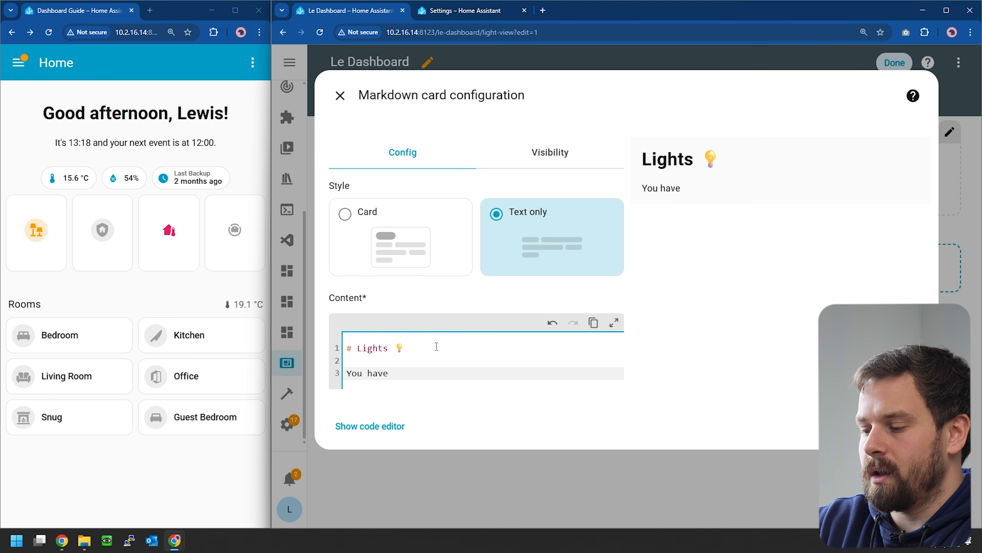
{"action": "type", "text": " {{states.sensor"}
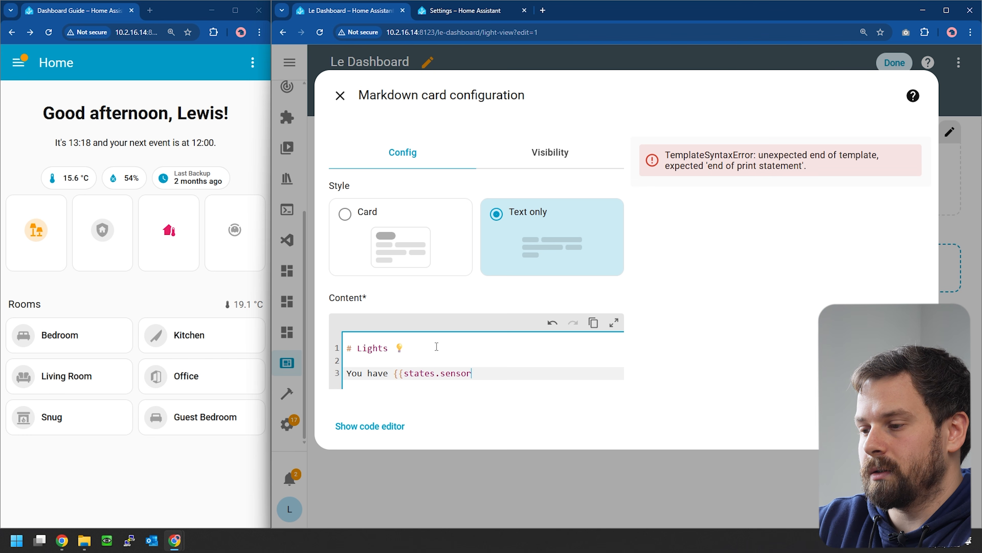
{"action": "type", "text": ".count_all_lights"}
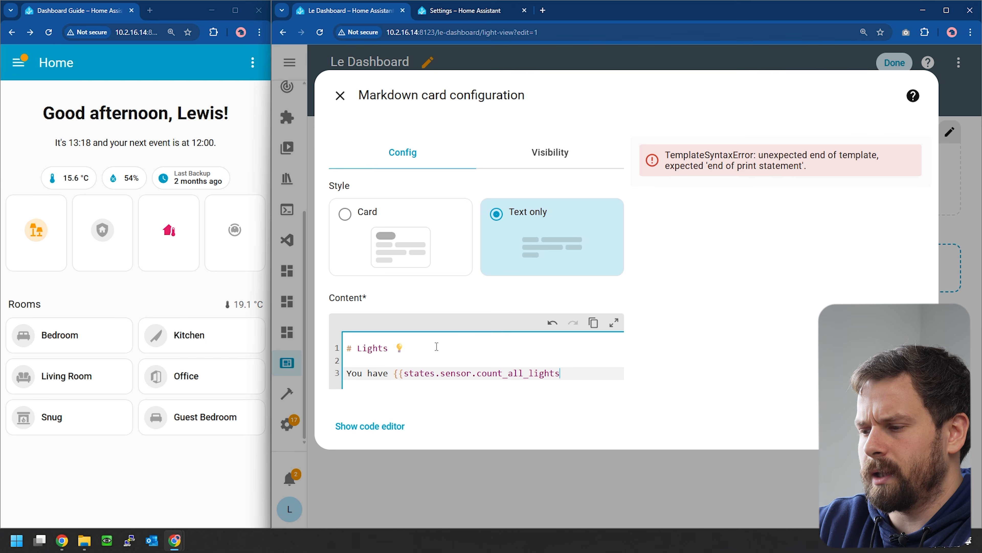
{"action": "type", "text": ".state}} on"}
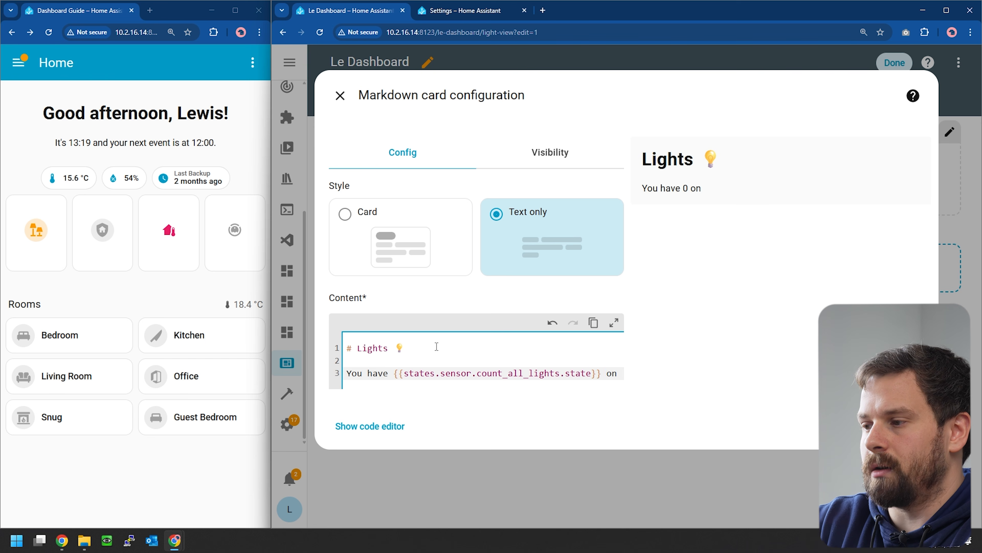
Step: Switch on the Kitchen, Bedroom and Living Room lights in the example dashboard to test the title's light count
{"action": "left_click", "coordinate": [156, 346]}
{"action": "left_click", "coordinate": [23, 335]}
{"action": "left_click", "coordinate": [23, 376]}
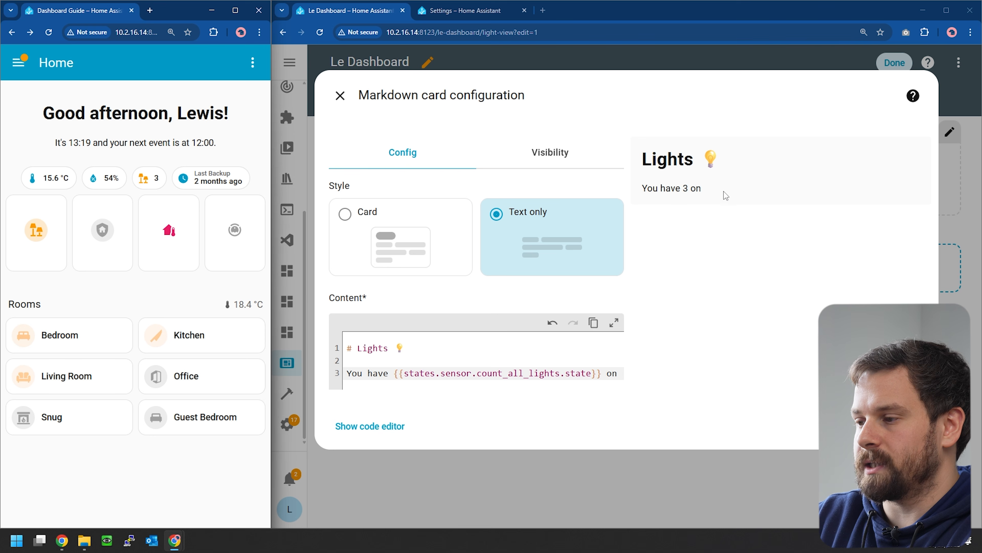
Step: Change the line's ending to "lights on!", switch the example's lights off to check the count, and save the title
{"action": "left_click", "coordinate": [606, 373]}
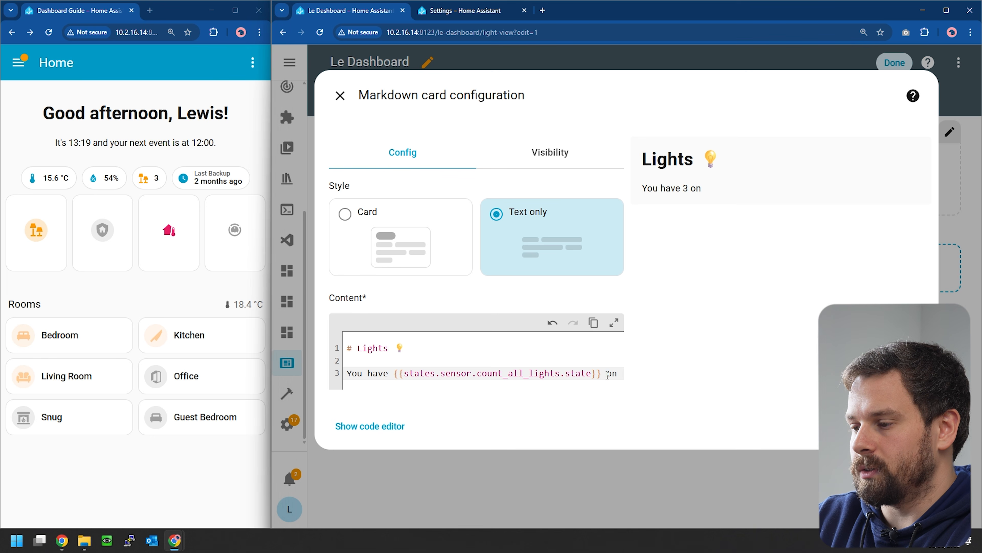
{"action": "type", "text": "lights"}
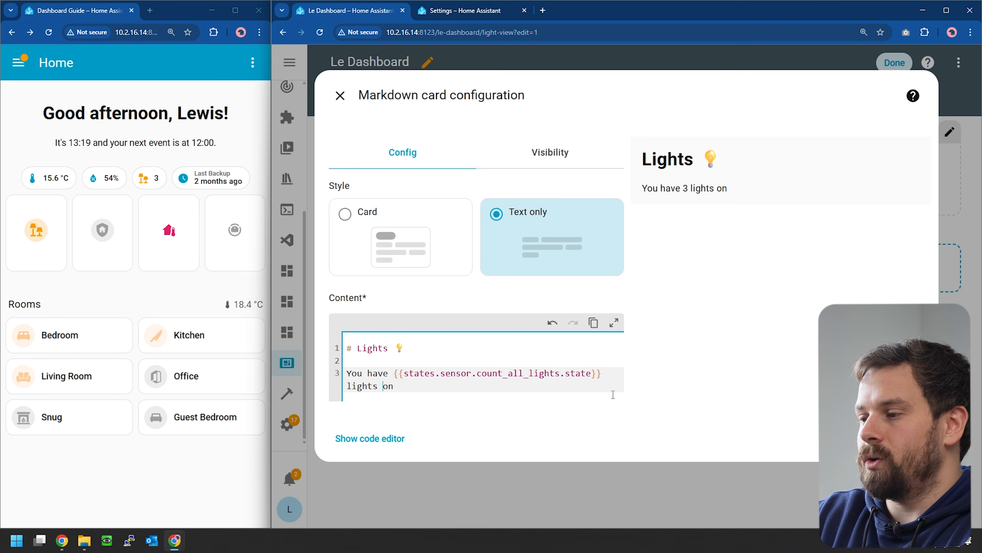
{"action": "left_click", "coordinate": [144, 182]}
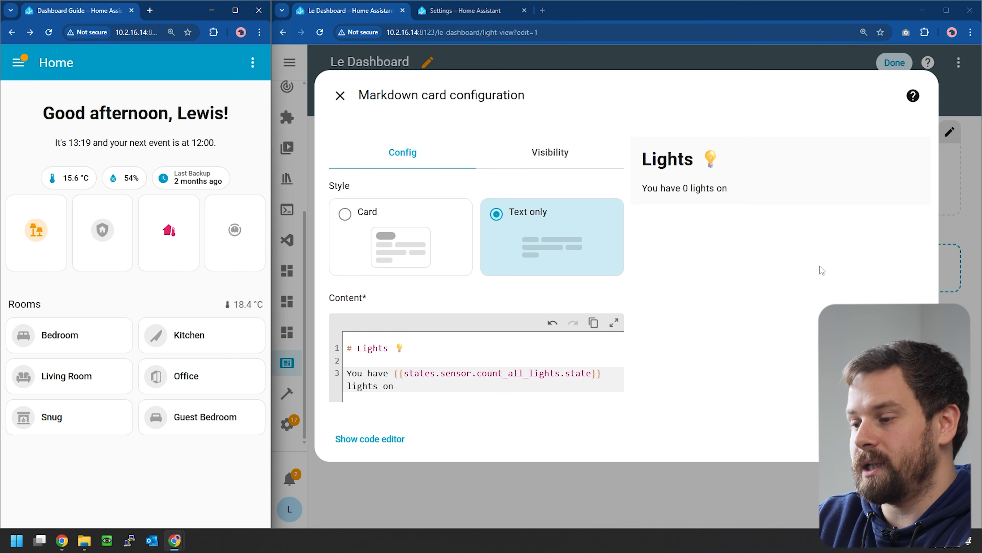
{"action": "left_click", "coordinate": [411, 389]}
{"action": "type", "text": "!"}
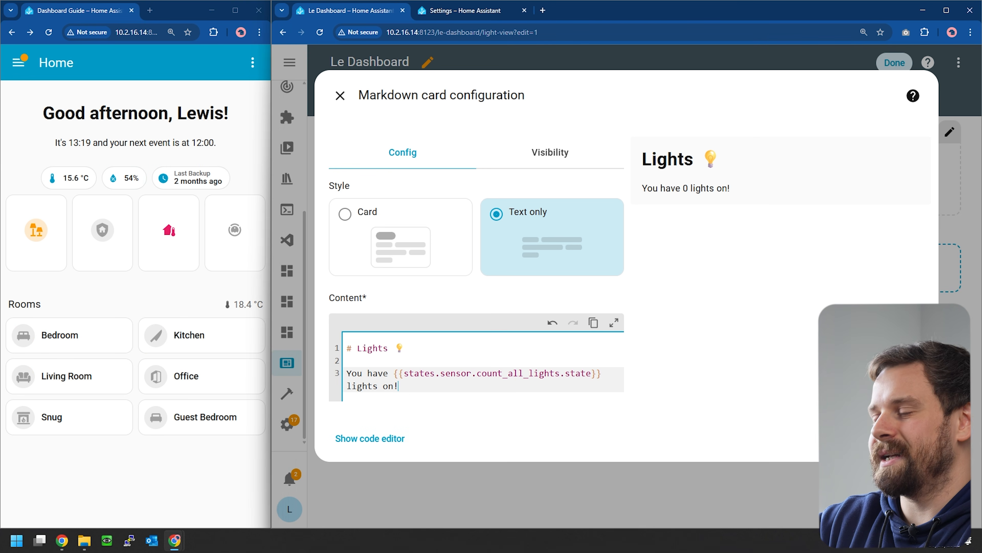
{"action": "left_click", "coordinate": [908, 438]}
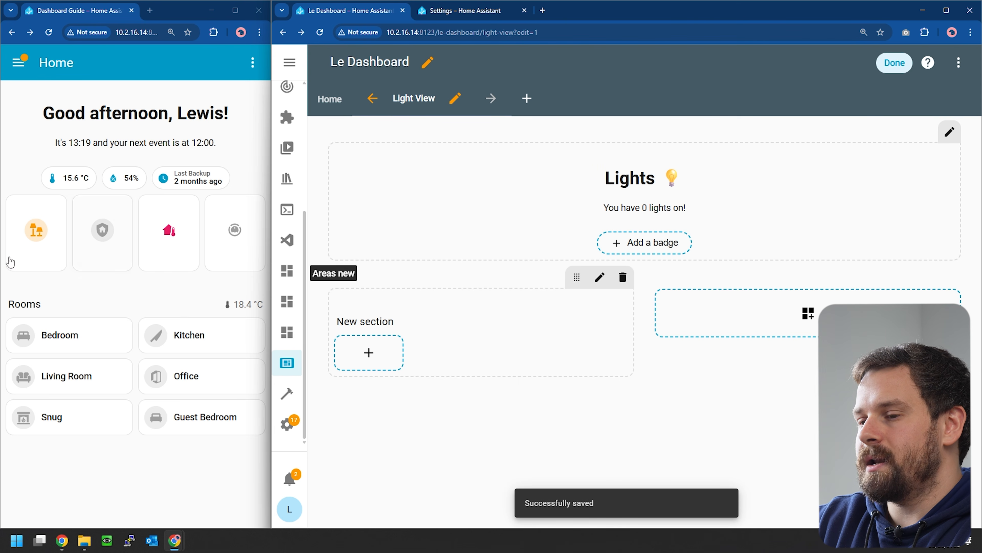
Step: Open the example's Lights view for reference and save the new section's heading as Bathroom with the mdi:bathtub icon
{"action": "left_click", "coordinate": [45, 268]}
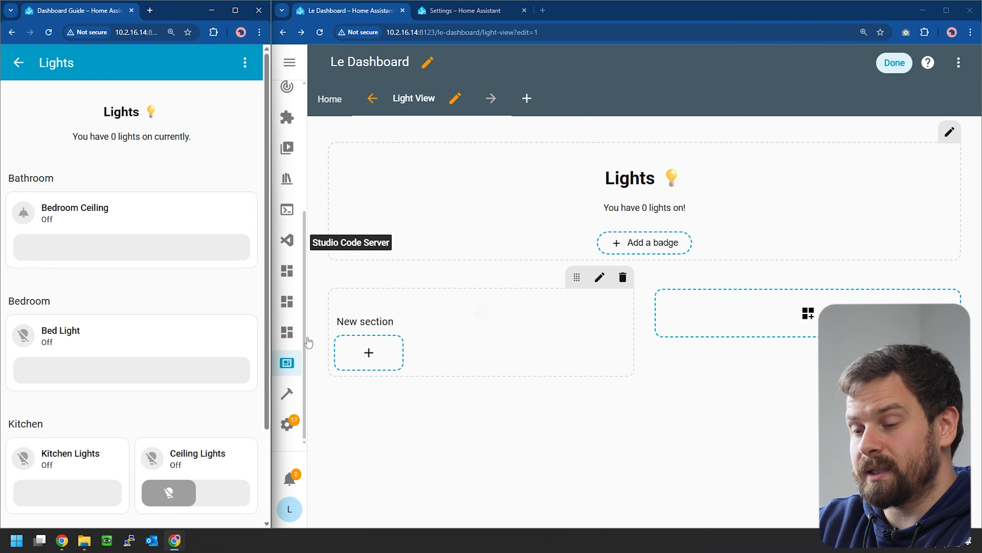
{"action": "mouse_move", "coordinate": [517, 318]}
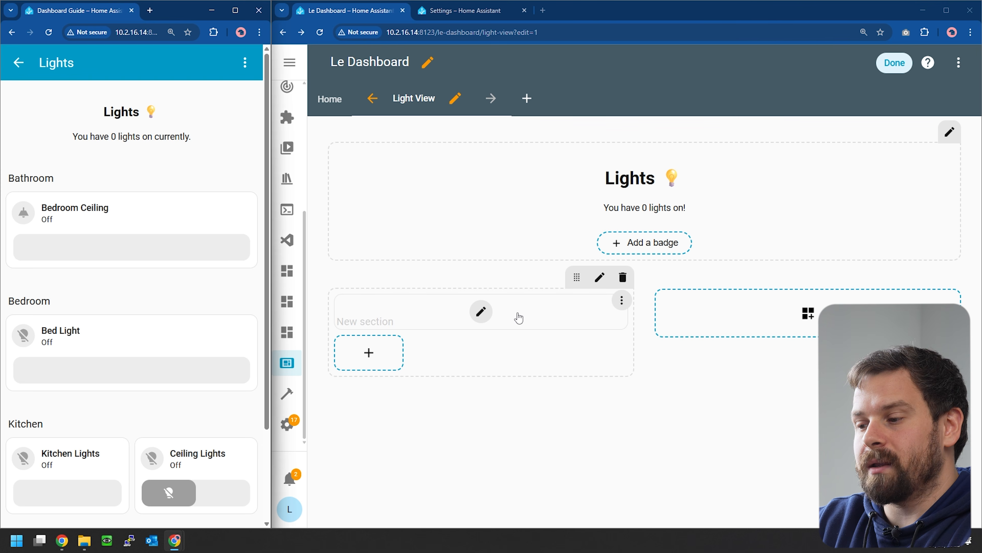
{"action": "left_click", "coordinate": [479, 314]}
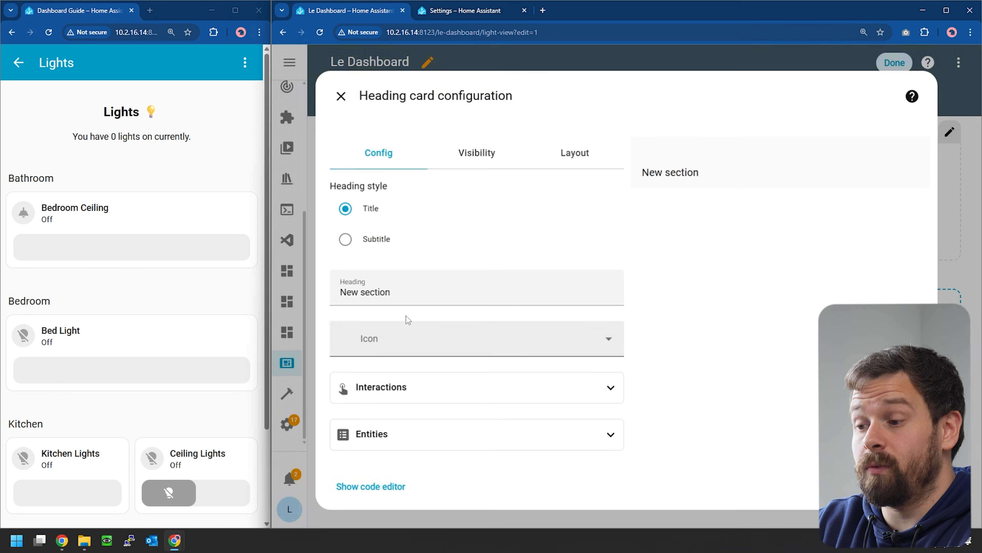
{"action": "left_click", "coordinate": [366, 274]}
{"action": "key", "text": "ctrl+a"}
{"action": "type", "text": "Bathroom"}
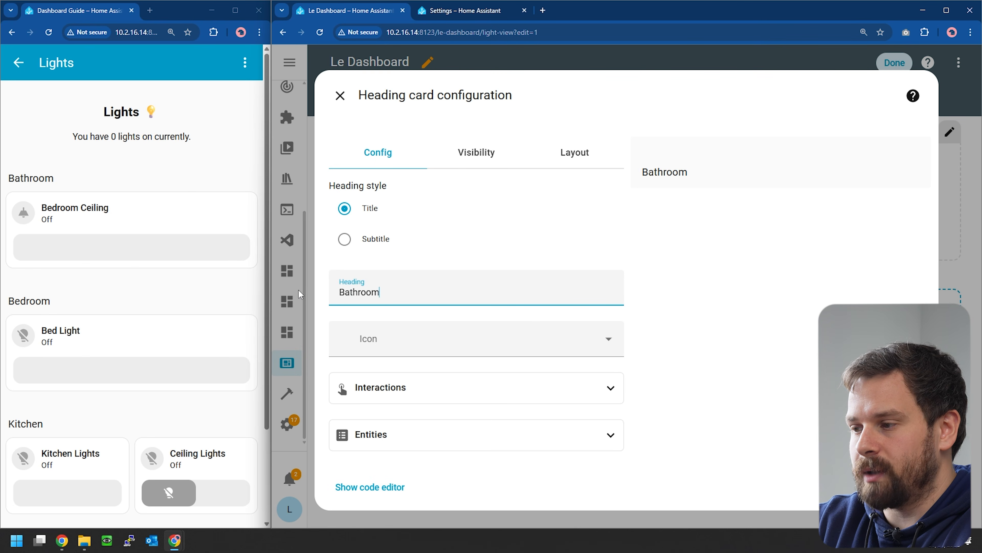
{"action": "key", "text": "Tab"}
{"action": "type", "text": "mdi:bathtub"}
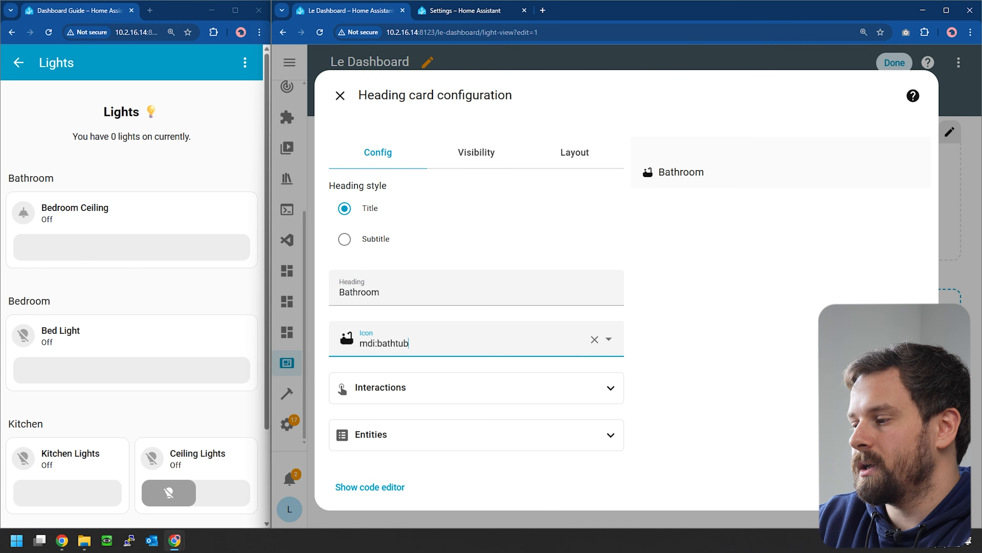
{"action": "left_click", "coordinate": [908, 486]}
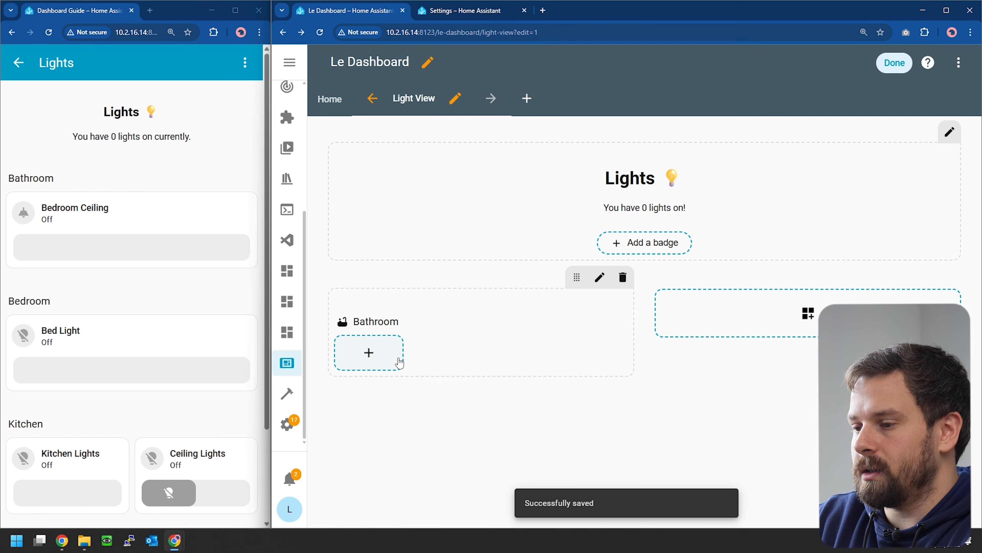
Step: Add a Tile card to the Bathroom section and set its entity to Bedroom Bedside Left
{"action": "left_click", "coordinate": [363, 352]}
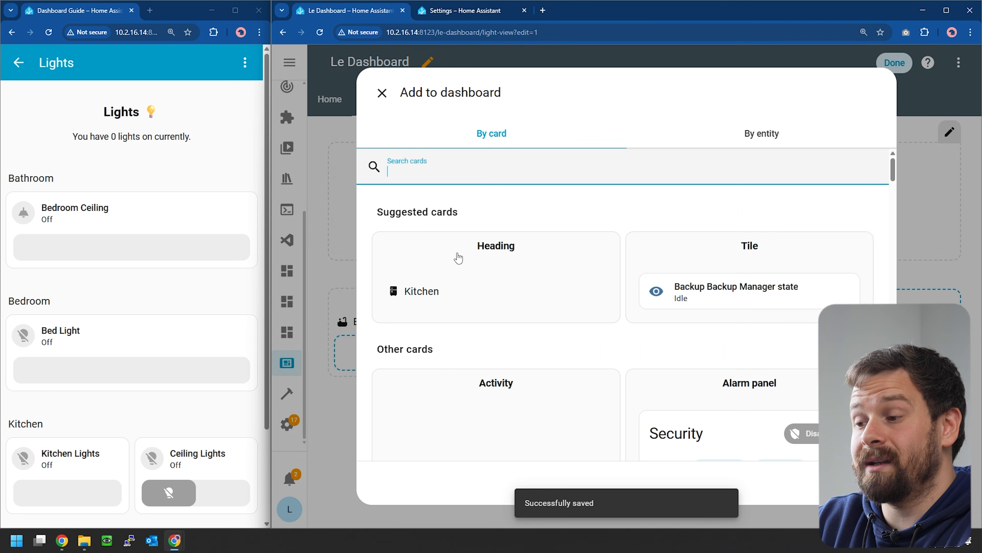
{"action": "left_click", "coordinate": [752, 248]}
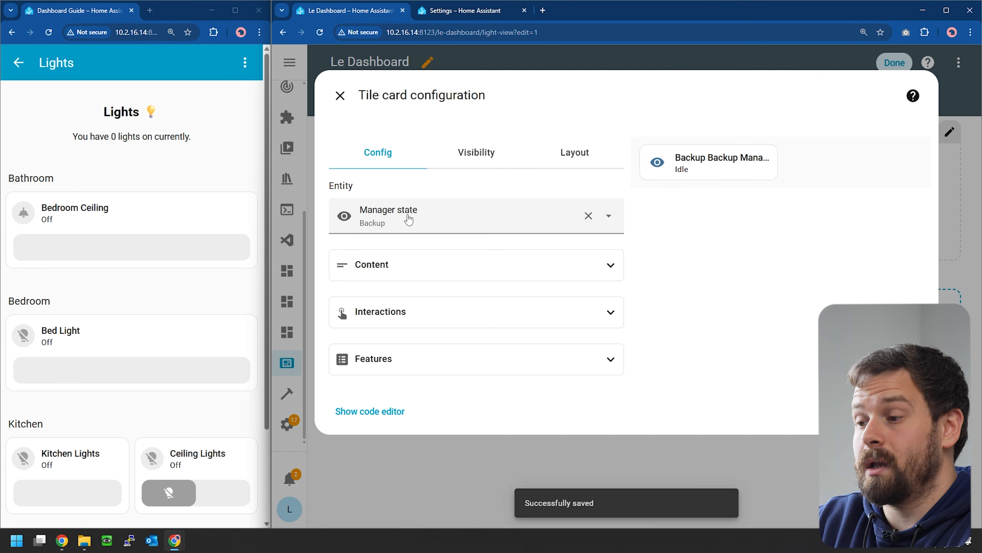
{"action": "left_click", "coordinate": [588, 215]}
{"action": "left_click", "coordinate": [428, 218]}
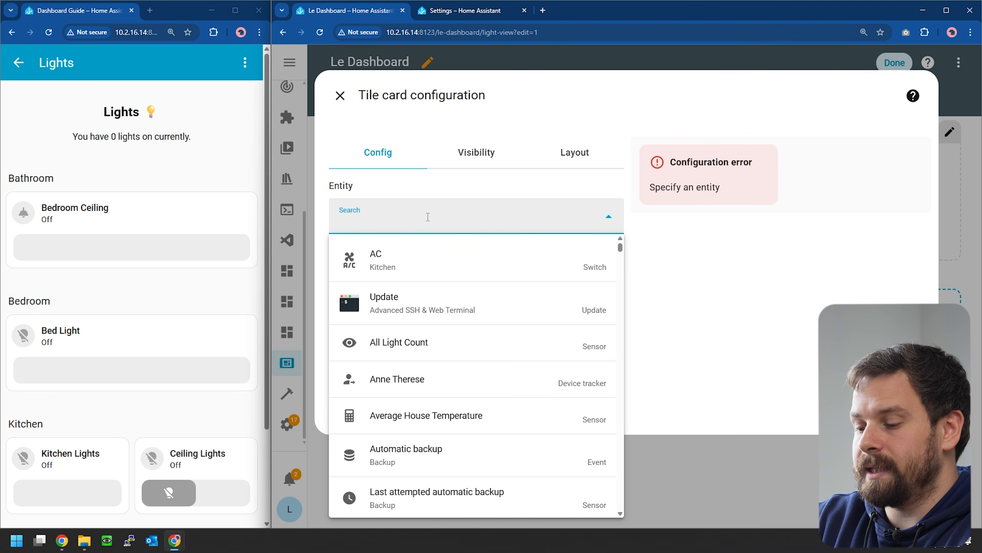
{"action": "type", "text": "bathroom"}
{"action": "key", "text": "BackSpace"}
{"action": "key", "text": "BackSpace"}
{"action": "key", "text": "BackSpace"}
{"action": "key", "text": "BackSpace"}
{"action": "key", "text": "BackSpace"}
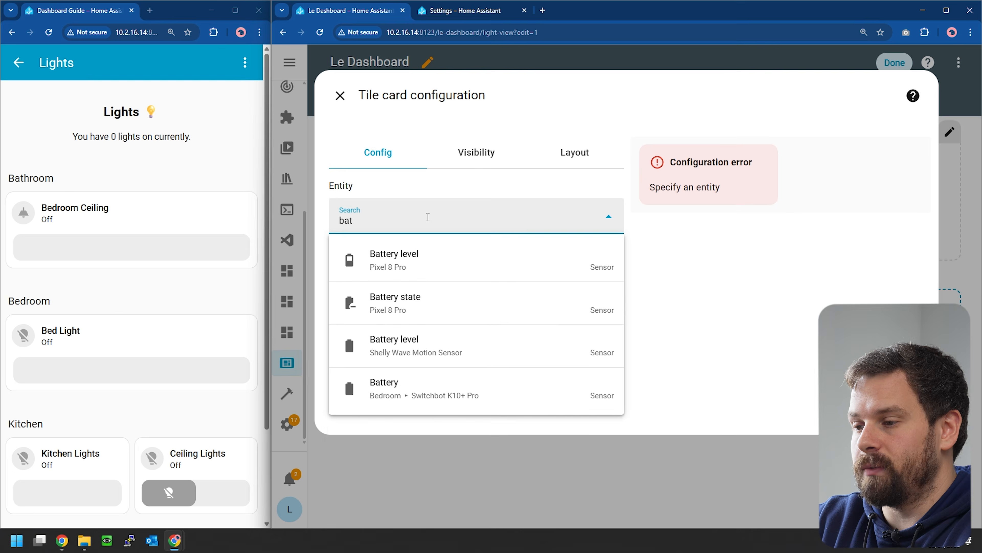
{"action": "key", "text": "BackSpace"}
{"action": "key", "text": "BackSpace"}
{"action": "type", "text": "edroom"}
{"action": "left_click", "coordinate": [489, 341]}
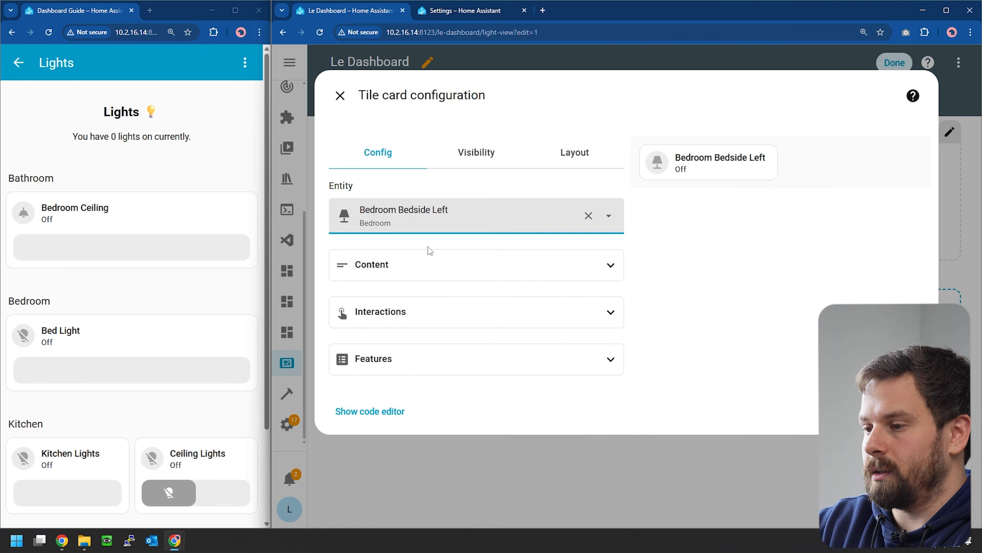
{"action": "left_click", "coordinate": [673, 301]}
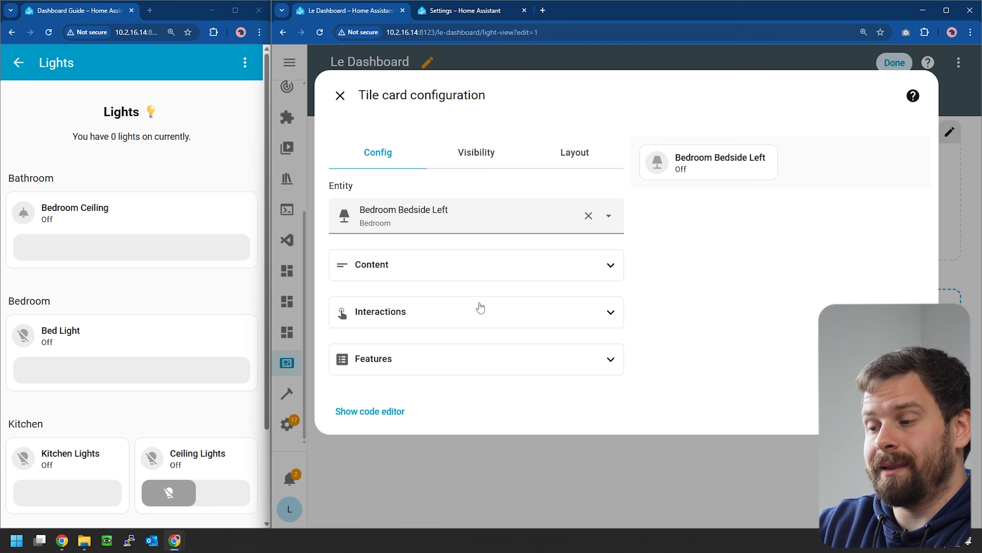
Step: Give the tile a Light brightness feature without Toggle, trying the example's Bedroom Ceiling brightness slider for reference
{"action": "left_click", "coordinate": [559, 359]}
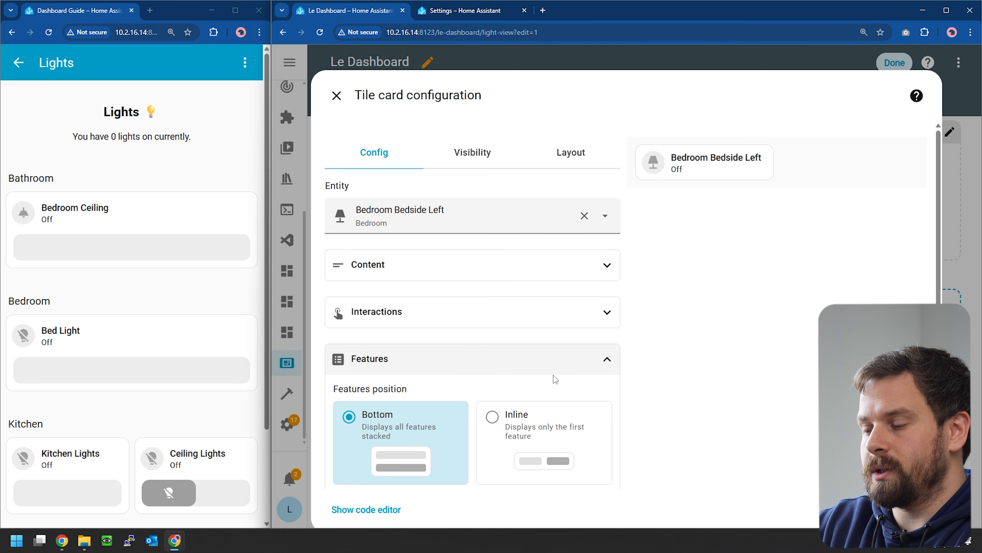
{"action": "scroll", "coordinate": [554, 374], "scroll_direction": "down", "scroll_amount": 1}
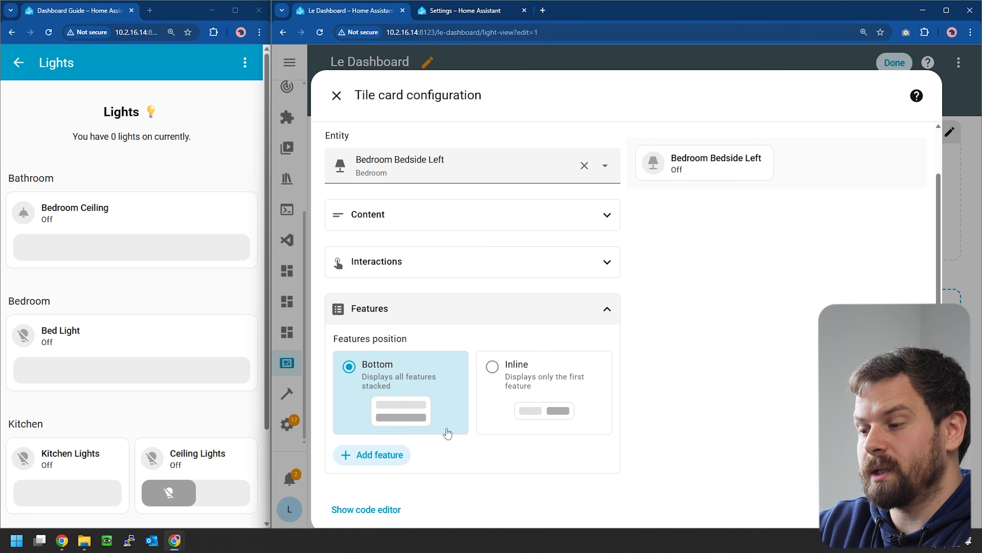
{"action": "left_click_drag", "start_coordinate": [18, 249], "coordinate": [200, 257]}
{"action": "left_click_drag", "start_coordinate": [131, 252], "coordinate": [14, 230]}
{"action": "left_click_drag", "start_coordinate": [163, 243], "coordinate": [10, 230]}
{"action": "left_click", "coordinate": [25, 214]}
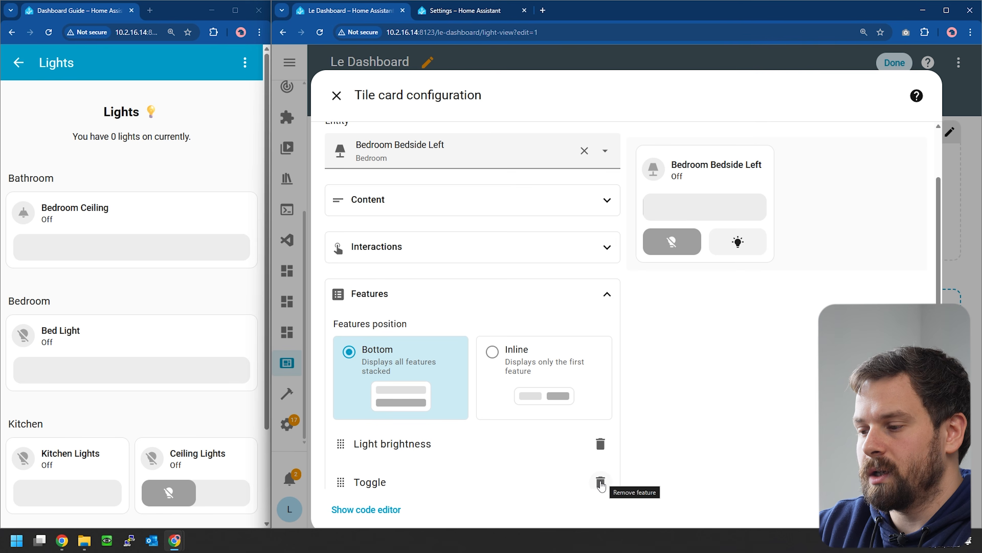
{"action": "left_click", "coordinate": [600, 478]}
Step: Set Bedroom Bedside Left to 63% brightness with the preview tile's slider and save the card
{"action": "left_click", "coordinate": [703, 203]}
{"action": "left_click_drag", "start_coordinate": [705, 204], "coordinate": [721, 203]}
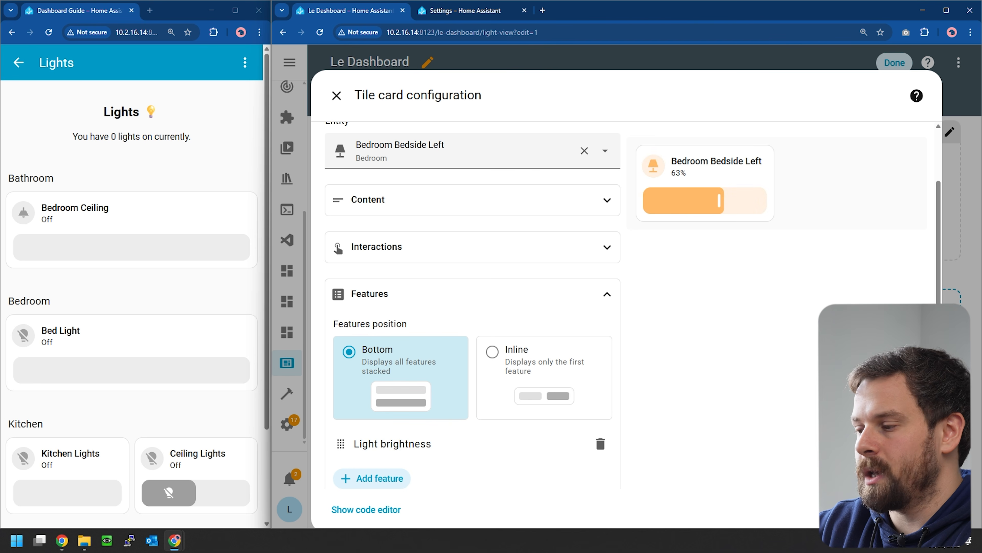
{"action": "left_click", "coordinate": [912, 511]}
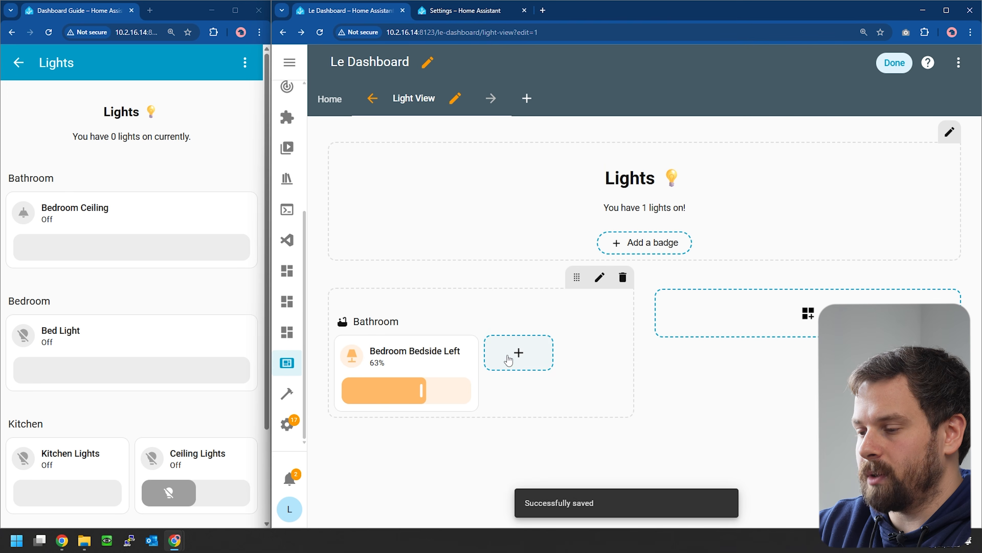
Step: Start another Tile card beside Bedroom Bedside Left and clear its default entity
{"action": "left_click", "coordinate": [518, 351]}
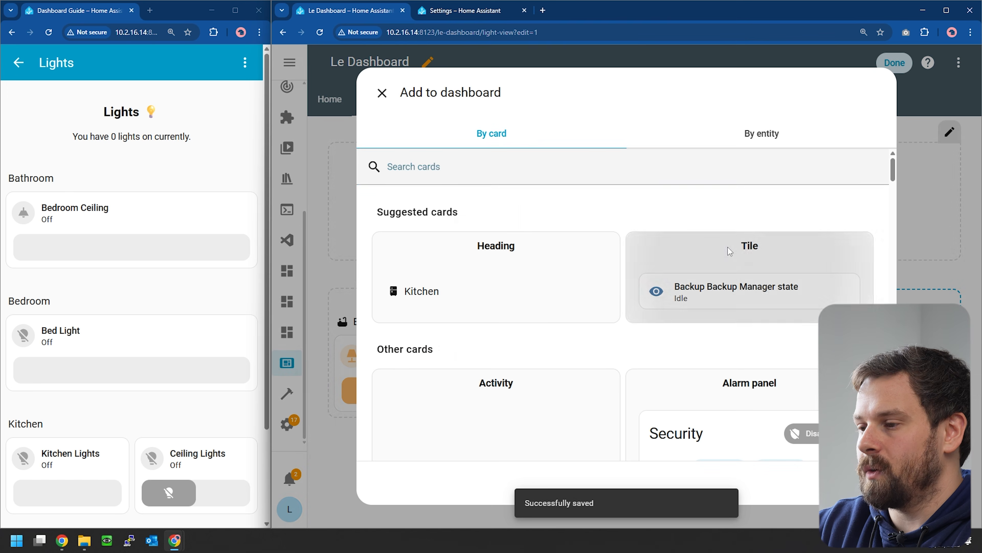
{"action": "left_click", "coordinate": [730, 250]}
{"action": "left_click", "coordinate": [588, 216]}
{"action": "left_click", "coordinate": [375, 217]}
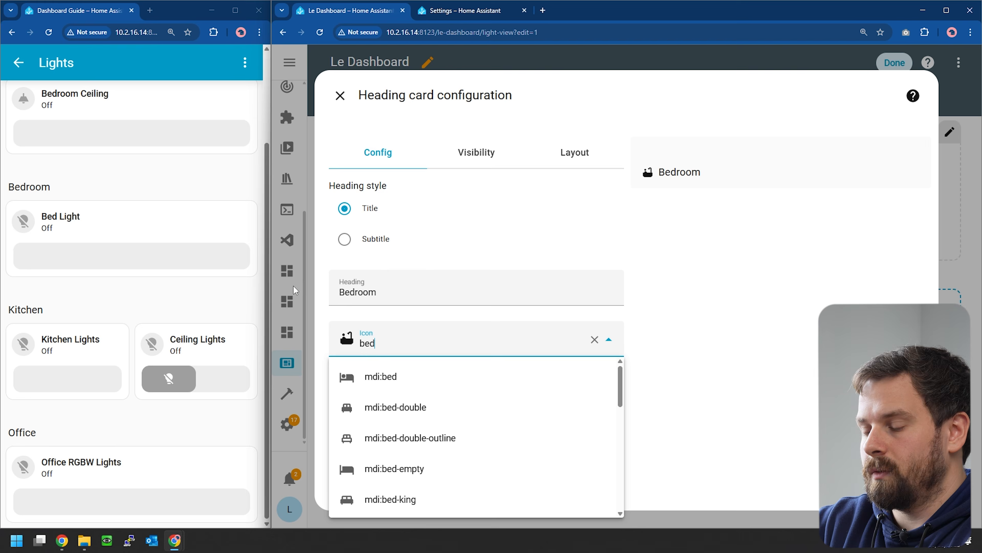
Step: Set the Bedroom heading's icon to mdi:bed-king, save it, and add a new section beside the Bedroom section
{"action": "scroll", "coordinate": [486, 439], "scroll_direction": "down", "scroll_amount": 2}
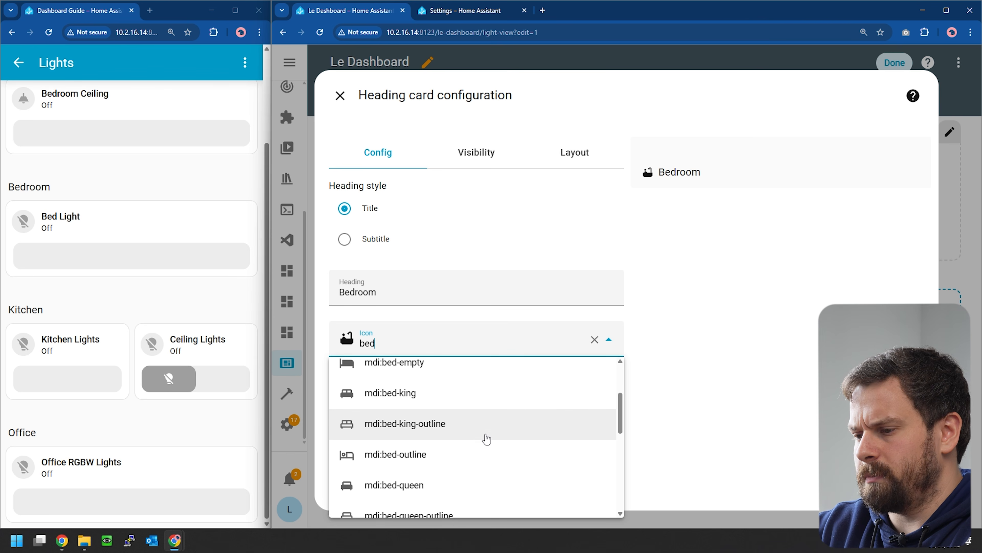
{"action": "scroll", "coordinate": [486, 437], "scroll_direction": "up", "scroll_amount": 1}
{"action": "left_click", "coordinate": [486, 437]}
{"action": "left_click", "coordinate": [758, 324]}
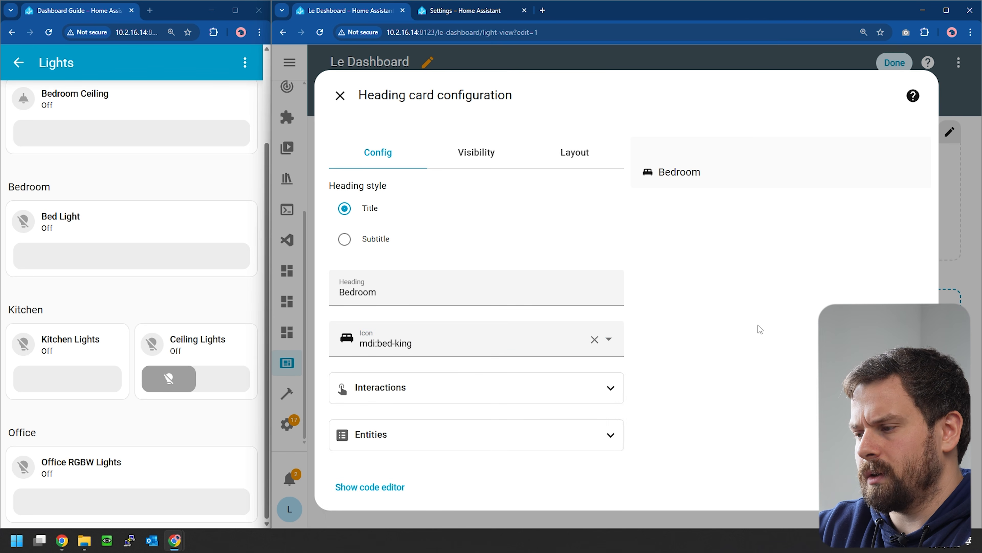
{"action": "left_click", "coordinate": [909, 487]}
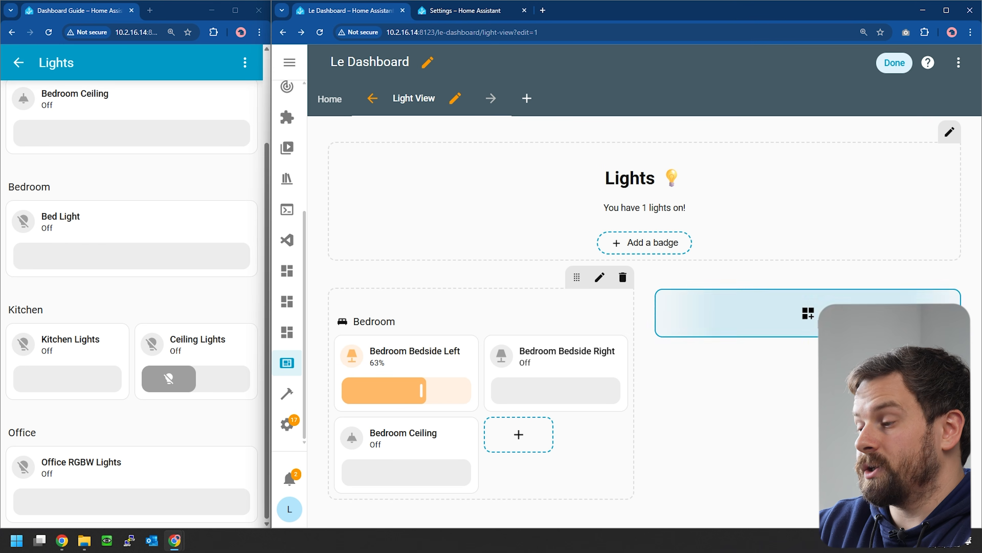
{"action": "left_click", "coordinate": [796, 312]}
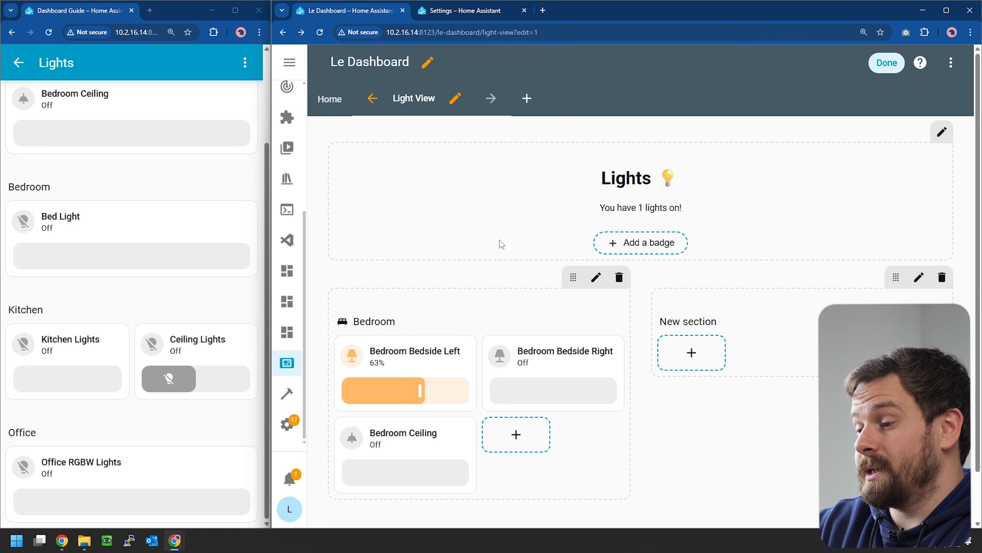
{"action": "left_click", "coordinate": [803, 312]}
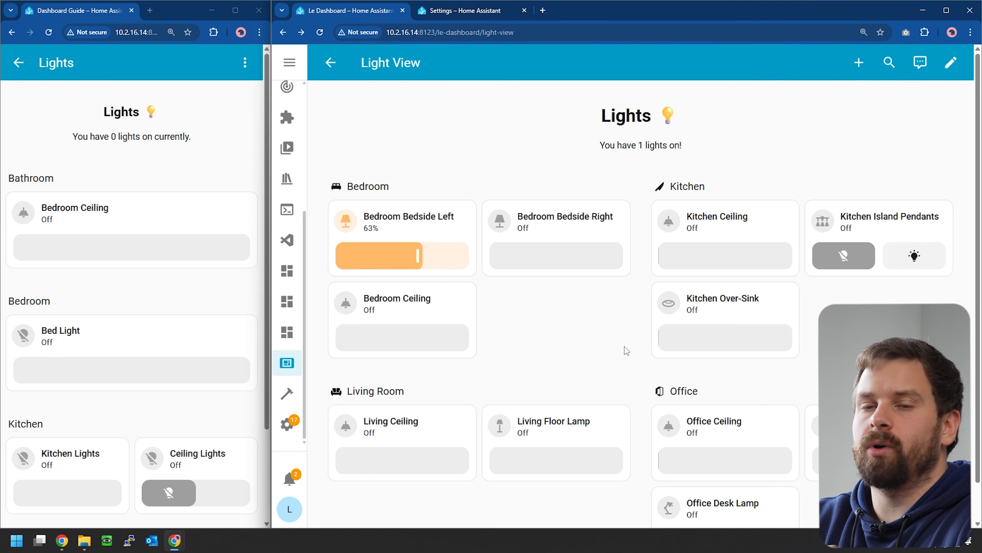
Step: Test the finished Light View by switching on Bedroom Bedside Right and adjusting the Kitchen Ceiling brightness
{"action": "left_click", "coordinate": [500, 221]}
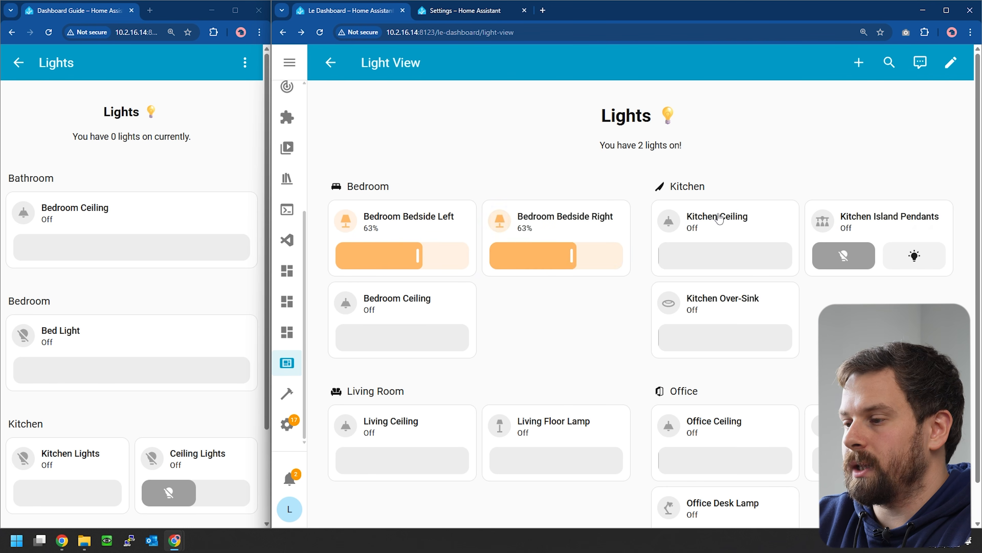
{"action": "left_click_drag", "start_coordinate": [780, 244], "coordinate": [682, 268]}
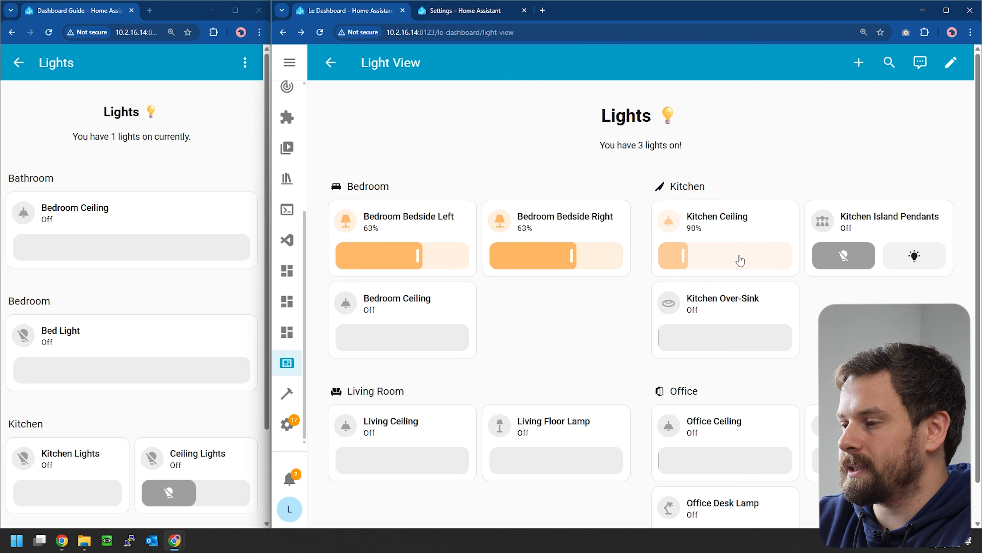
{"action": "scroll", "coordinate": [740, 260], "scroll_direction": "down", "scroll_amount": 1}
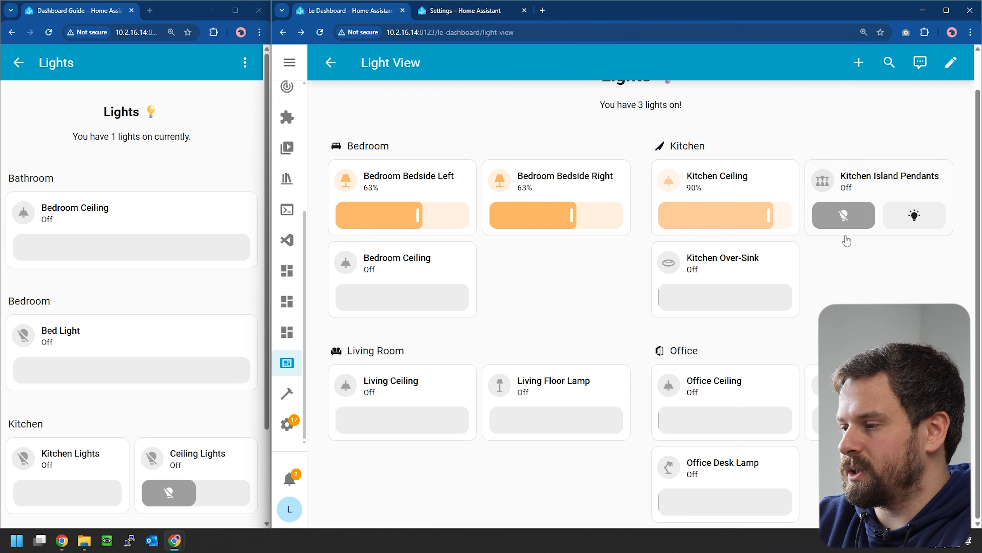
{"action": "left_click", "coordinate": [949, 12]}
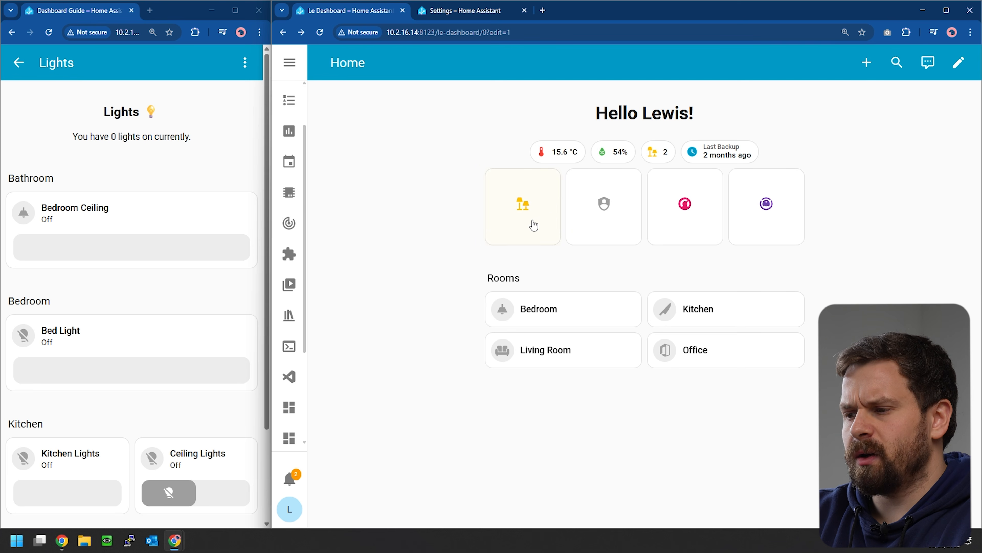
Step: Try the lights tile on the Home view and change its tap behaviour to Navigate
{"action": "left_click", "coordinate": [549, 221]}
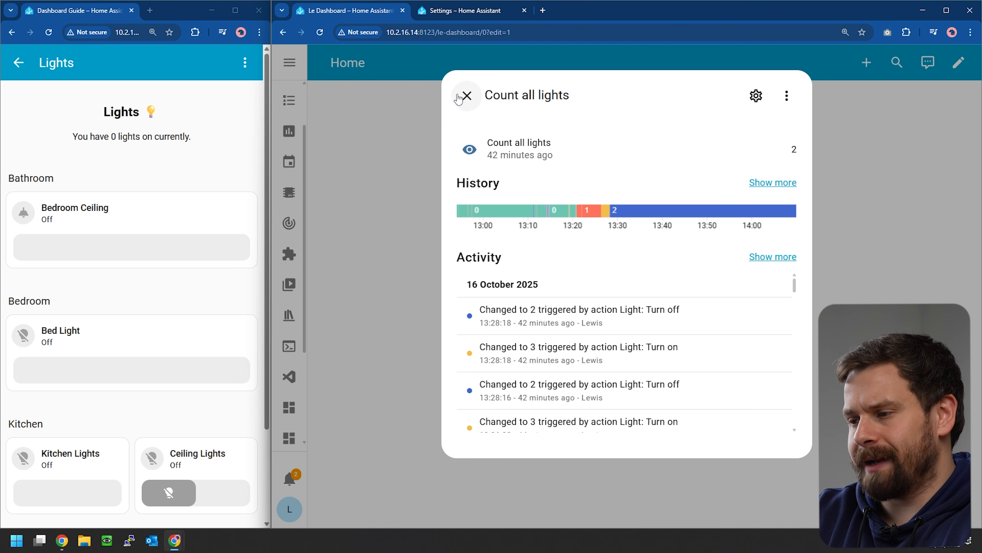
{"action": "left_click", "coordinate": [466, 95]}
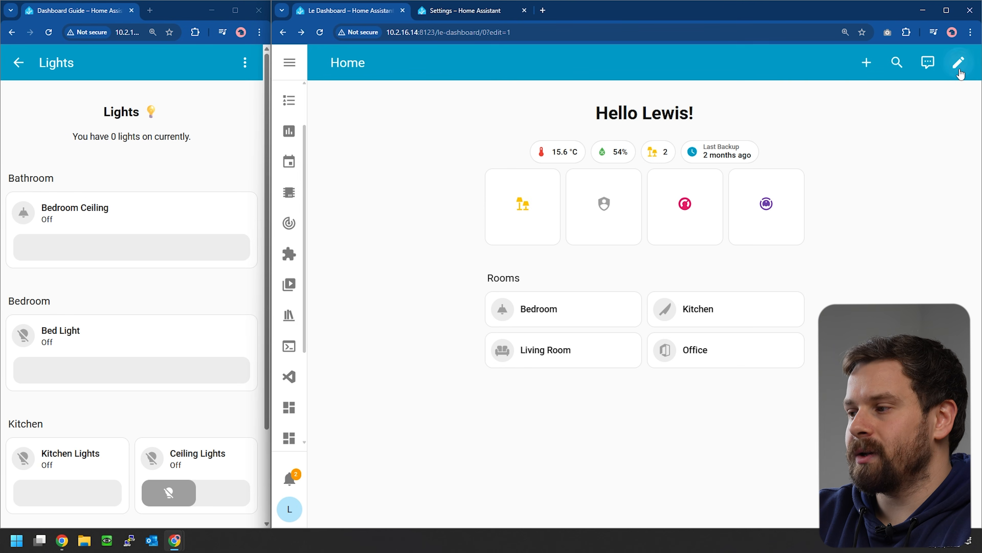
{"action": "left_click", "coordinate": [958, 63]}
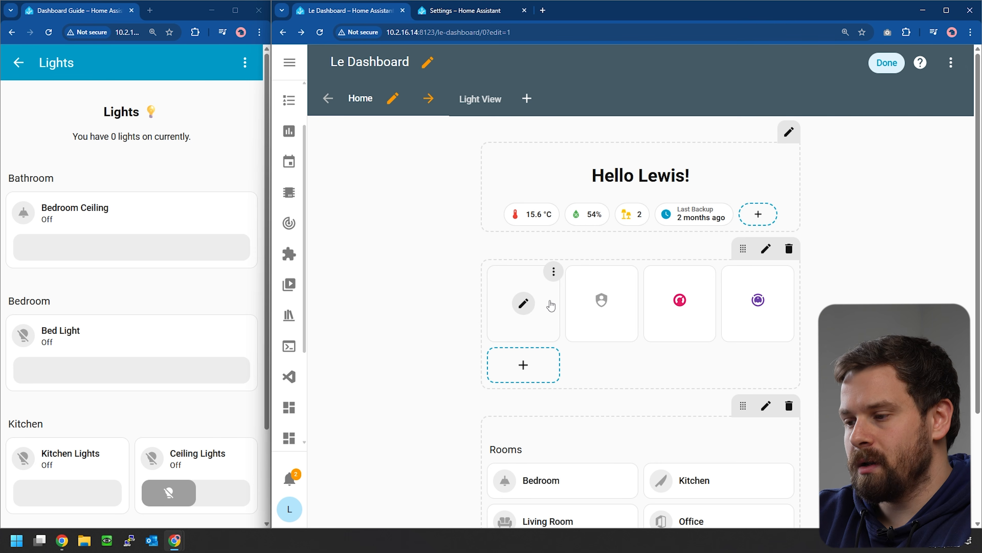
{"action": "left_click", "coordinate": [524, 301]}
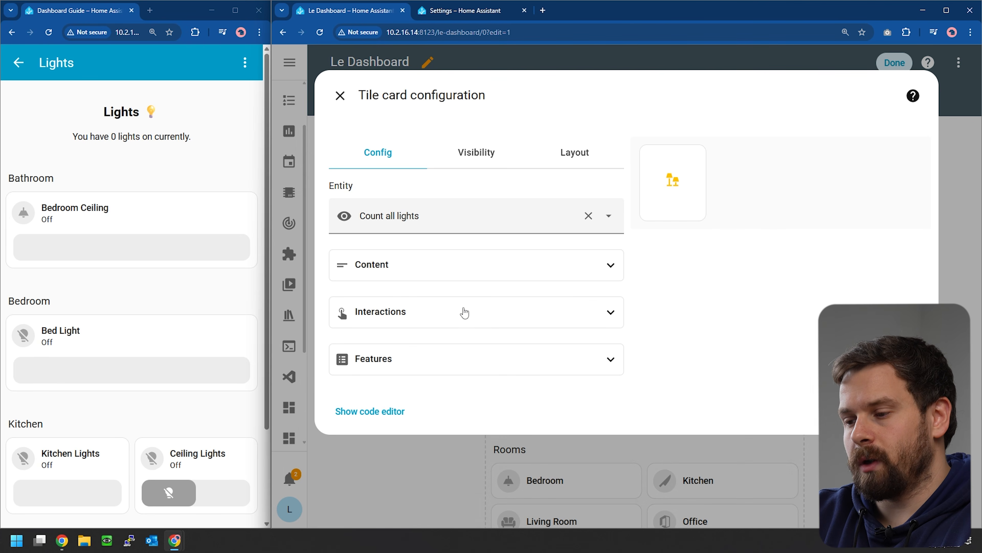
{"action": "left_click", "coordinate": [391, 319]}
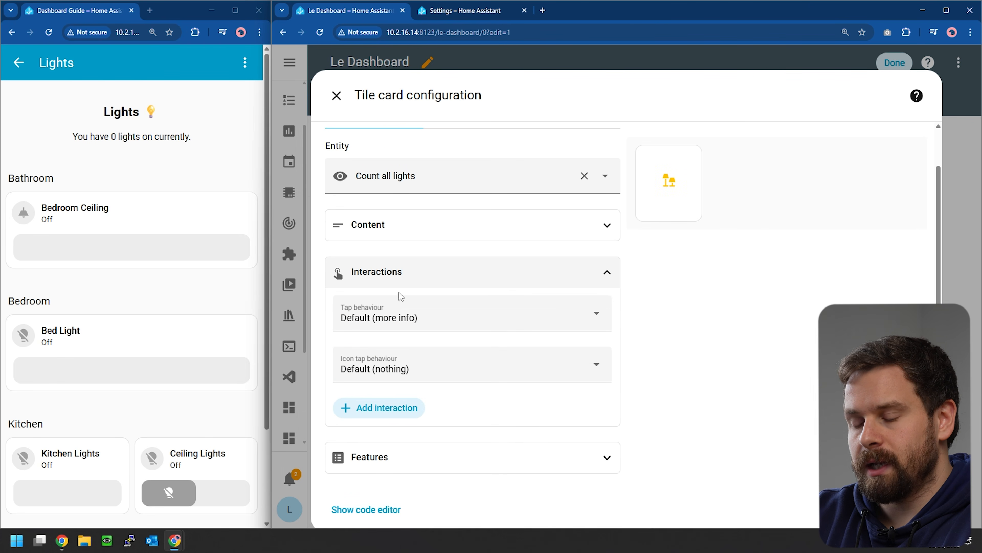
{"action": "left_click", "coordinate": [503, 324]}
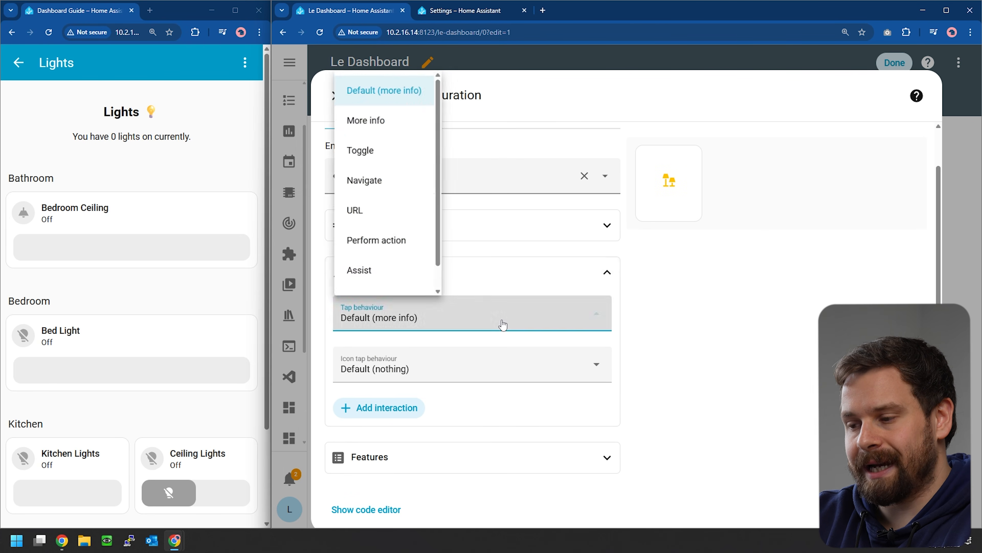
{"action": "scroll", "coordinate": [399, 203], "scroll_direction": "down", "scroll_amount": 1}
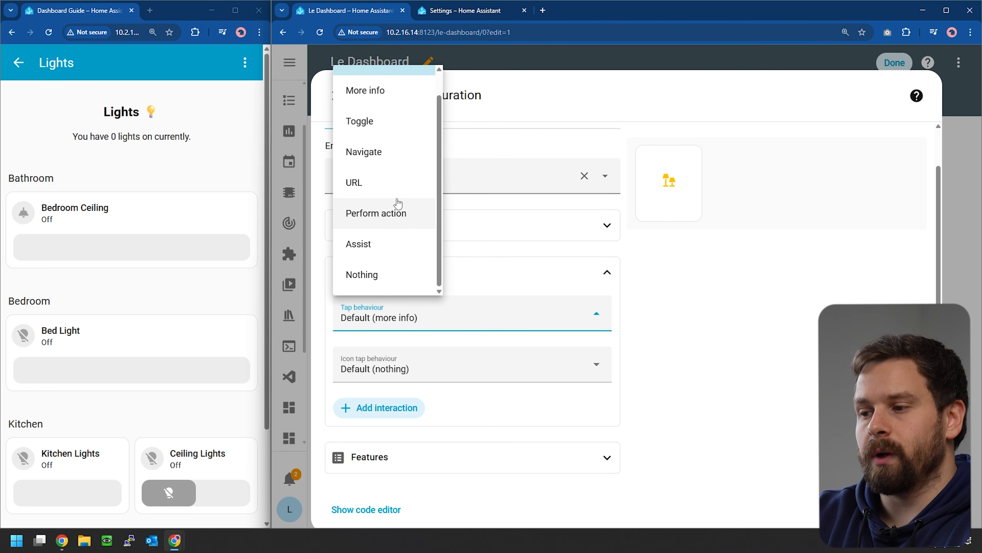
{"action": "scroll", "coordinate": [397, 204], "scroll_direction": "up", "scroll_amount": 1}
{"action": "left_click", "coordinate": [391, 180]}
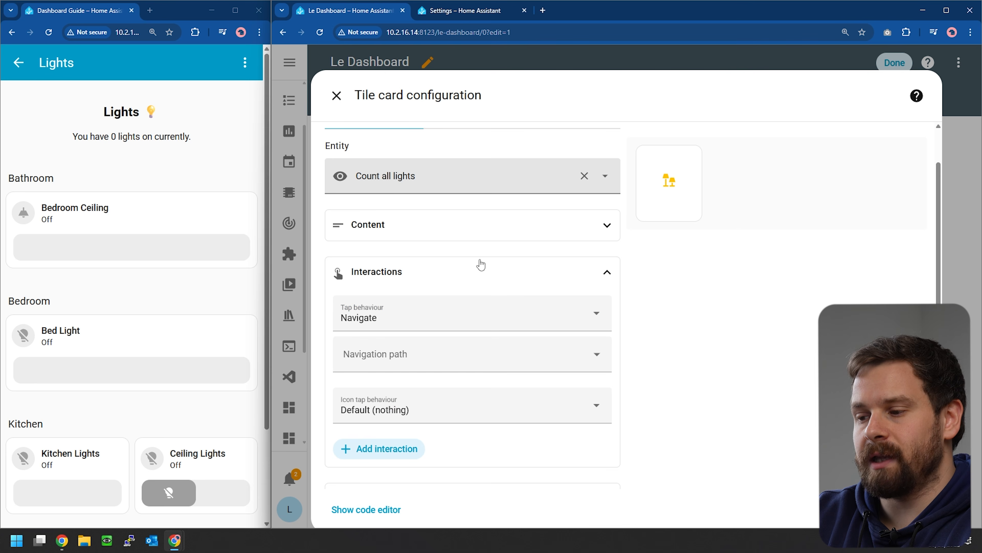
Step: Set the lights tile's tap navigation path to the Light View at /le-dashboard/light-view
{"action": "left_click", "coordinate": [597, 358]}
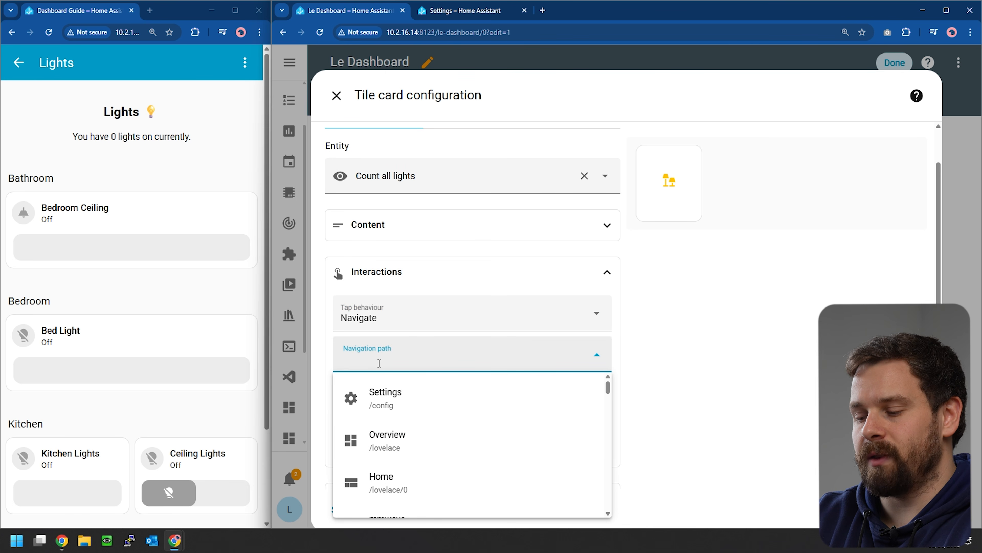
{"action": "type", "text": "li"}
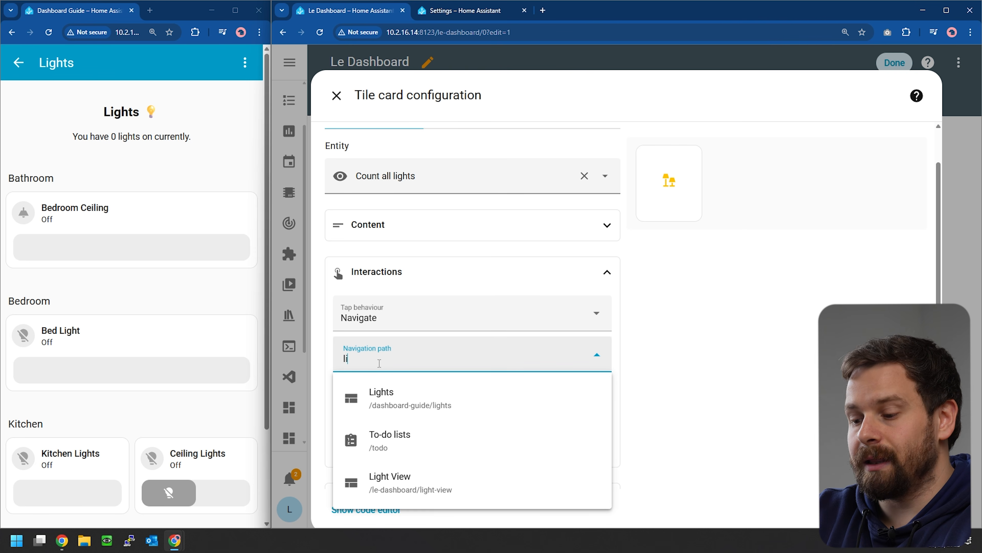
{"action": "key", "text": "BackSpace"}
{"action": "type", "text": "light"}
{"action": "key", "text": "ctrl+a"}
{"action": "key", "text": "BackSpace"}
{"action": "type", "text": "le-dah"}
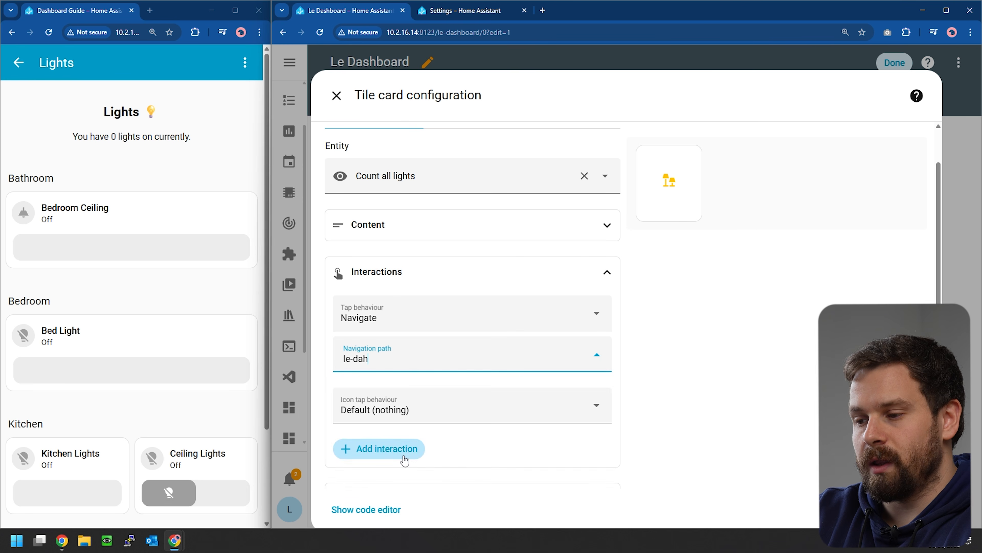
{"action": "key", "text": "BackSpace"}
{"action": "type", "text": "shba"}
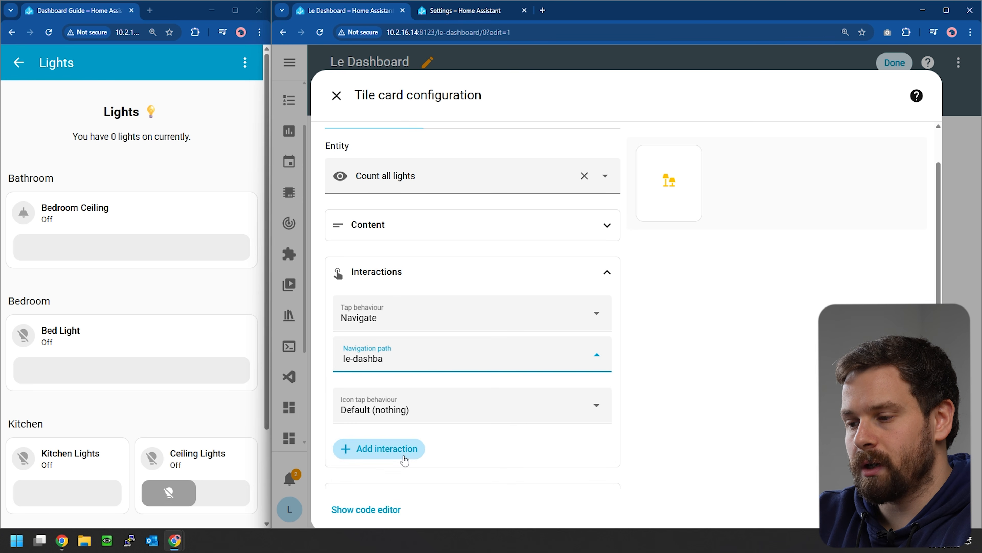
{"action": "key", "text": "BackSpace"}
{"action": "type", "text": "oard"}
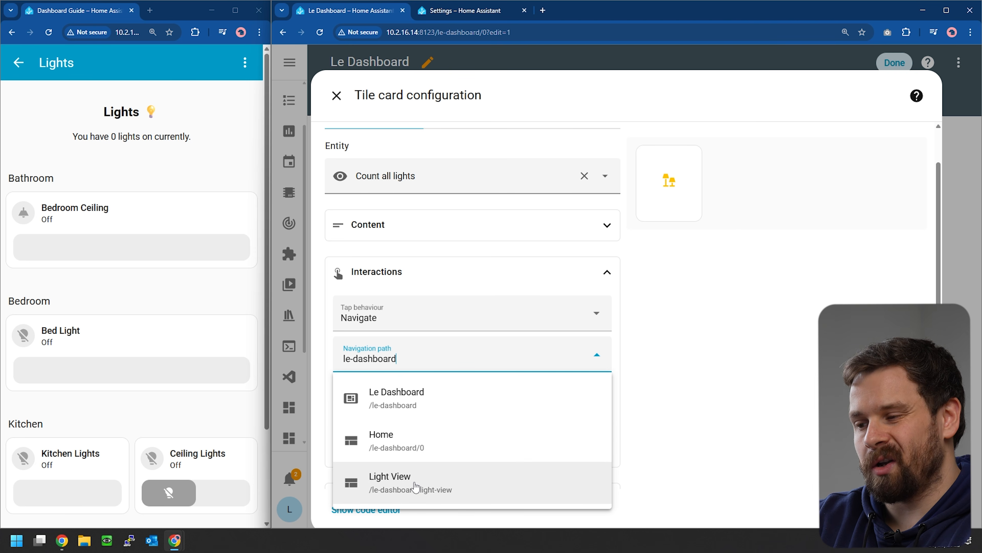
{"action": "left_click", "coordinate": [413, 483]}
{"action": "left_click", "coordinate": [738, 317]}
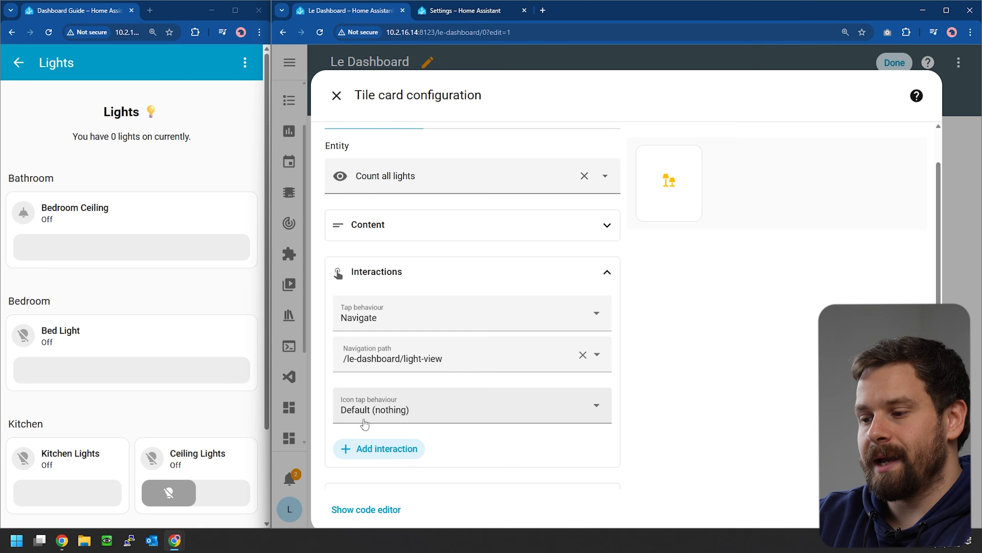
Step: Set the lights tile's icon tap behaviour to Navigate with the path /le-dashboard/light-view, and save the card
{"action": "left_click", "coordinate": [513, 411]}
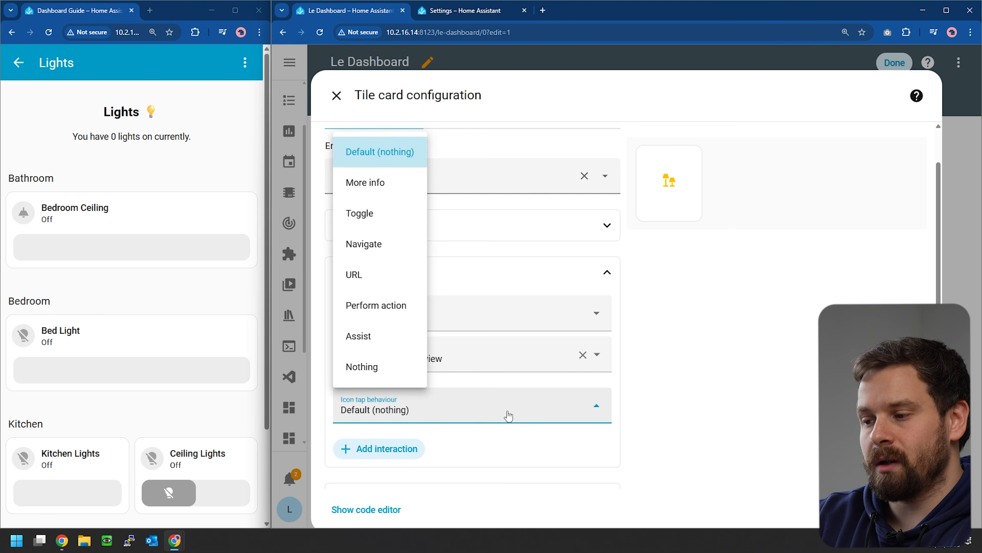
{"action": "left_click", "coordinate": [506, 411]}
{"action": "left_click", "coordinate": [439, 415]}
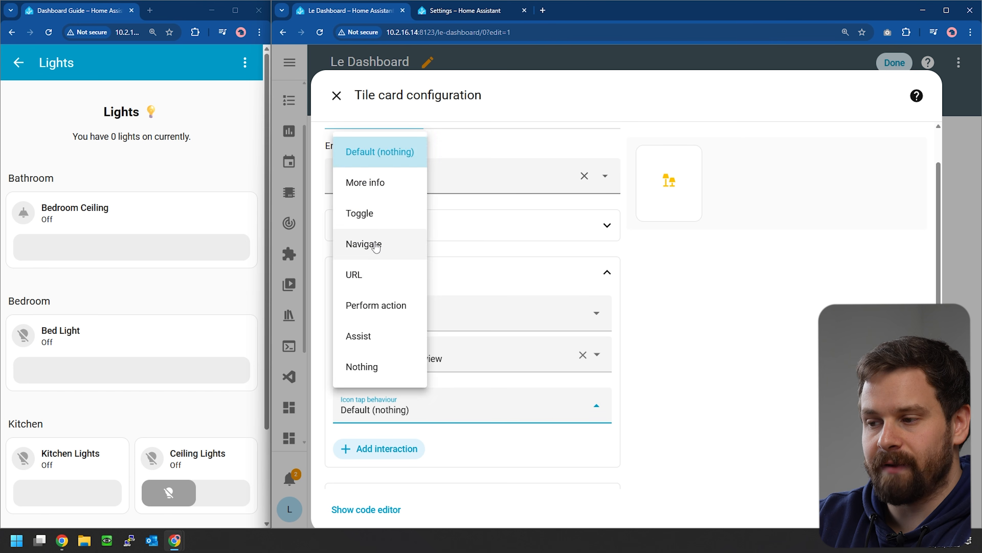
{"action": "left_click", "coordinate": [377, 244]}
{"action": "scroll", "coordinate": [406, 428], "scroll_direction": "down", "scroll_amount": 2}
{"action": "left_click", "coordinate": [488, 378]}
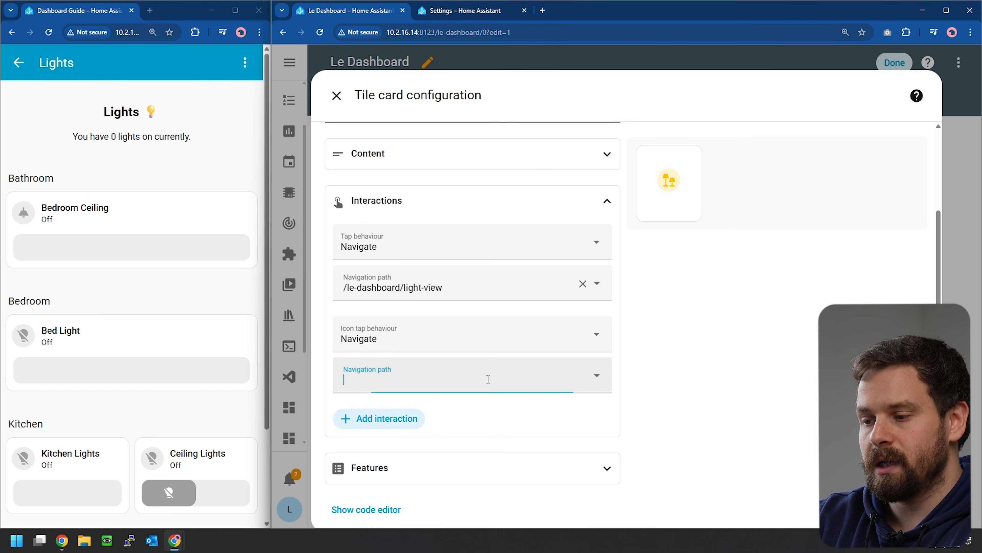
{"action": "type", "text": "le das"}
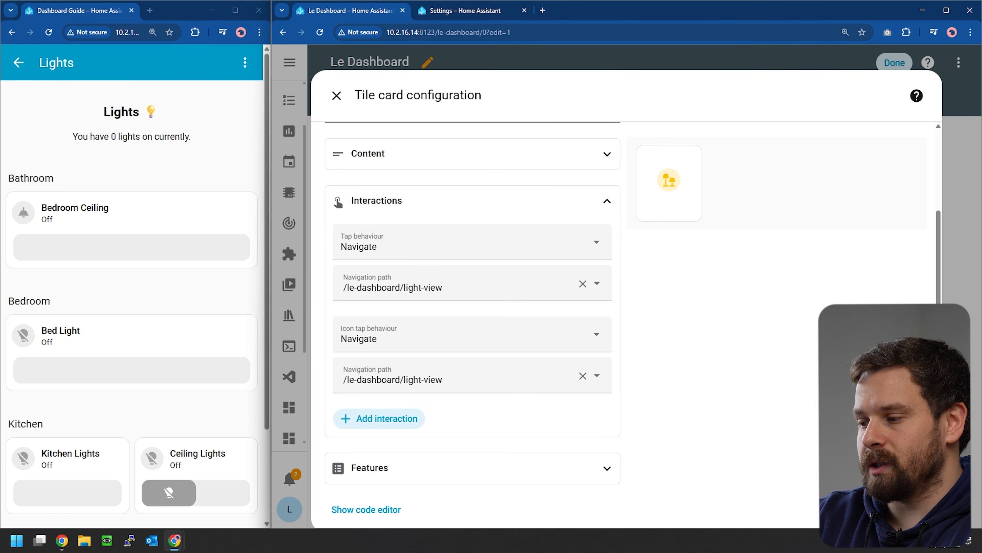
{"action": "left_click", "coordinate": [906, 509]}
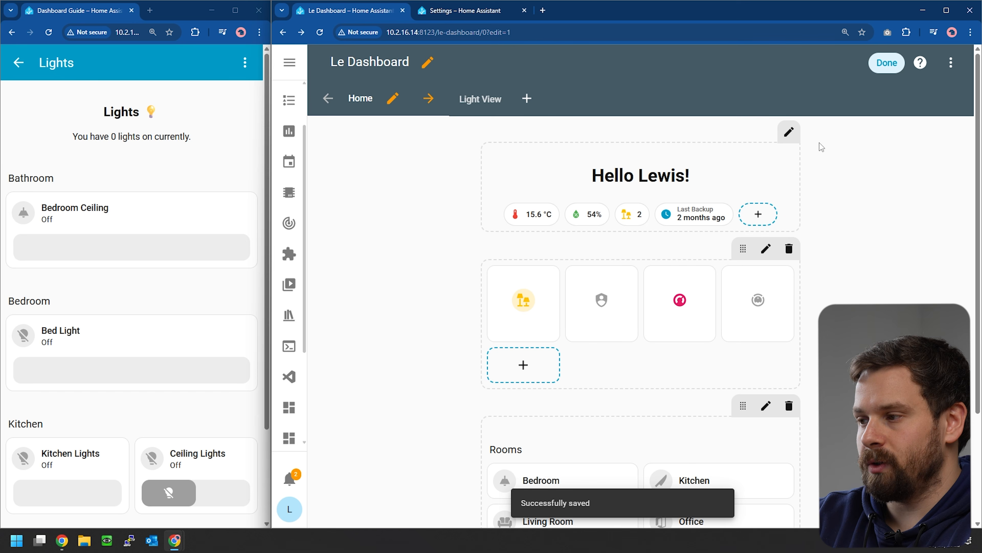
Step: Finish editing the dashboard, test the lights tile's navigation to the Light View, and return to the Home view
{"action": "left_click", "coordinate": [887, 62]}
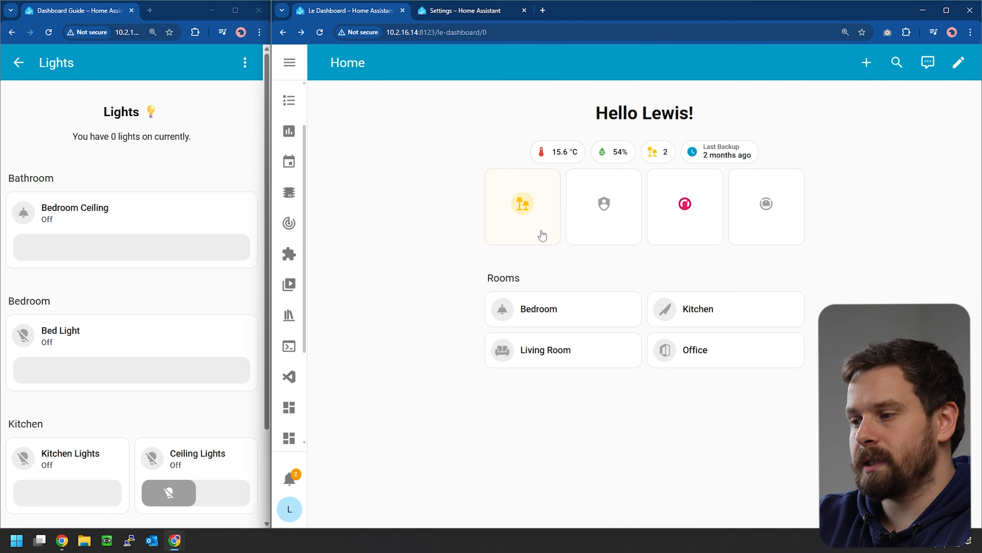
{"action": "left_click", "coordinate": [543, 235]}
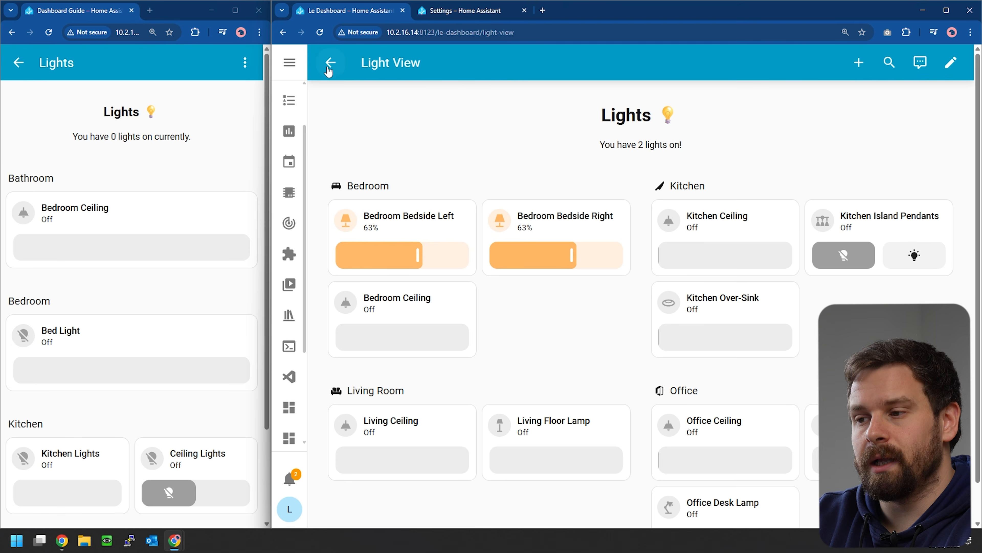
{"action": "left_click", "coordinate": [332, 63]}
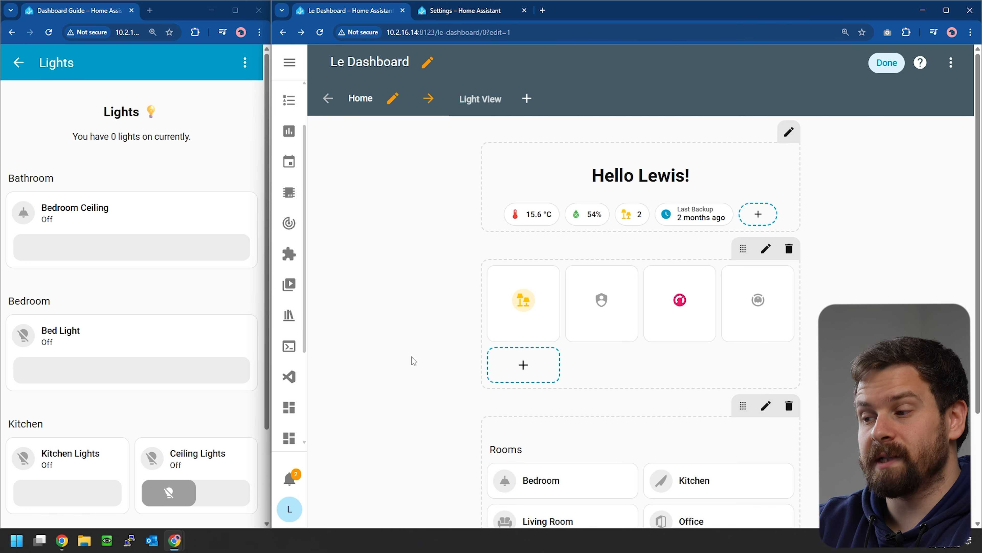
Step: Start adding another view beside Light View in Le Dashboard and open its title for entry
{"action": "mouse_move", "coordinate": [600, 321]}
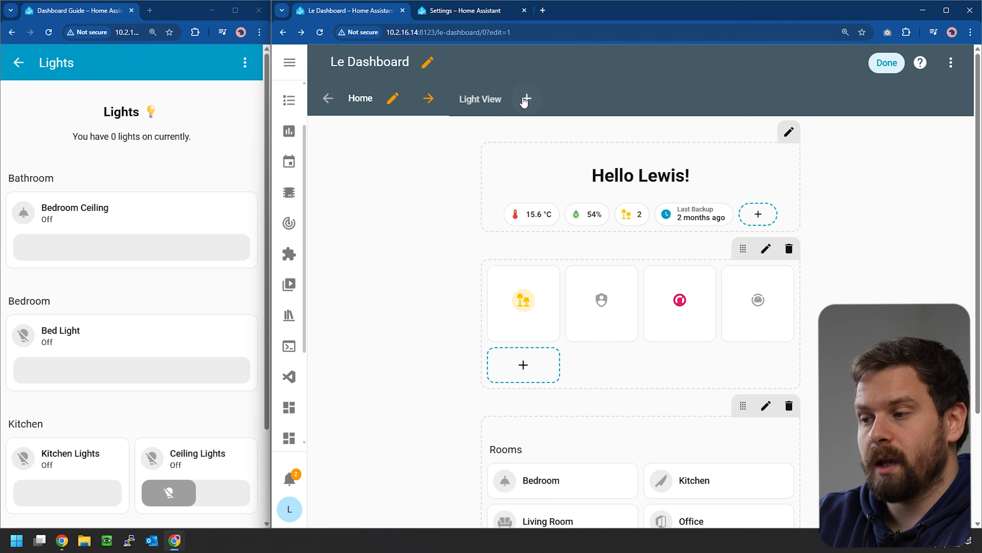
{"action": "left_click", "coordinate": [527, 98]}
{"action": "left_click", "coordinate": [536, 338]}
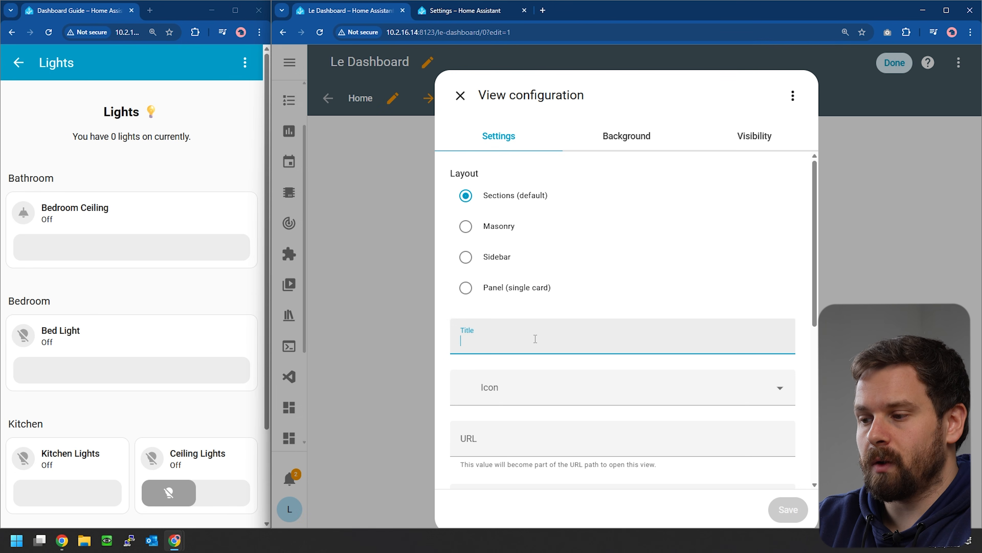
Step: Title the new dashboard view "Security View", make it a subview, and save it
{"action": "type", "text": "Security View"}
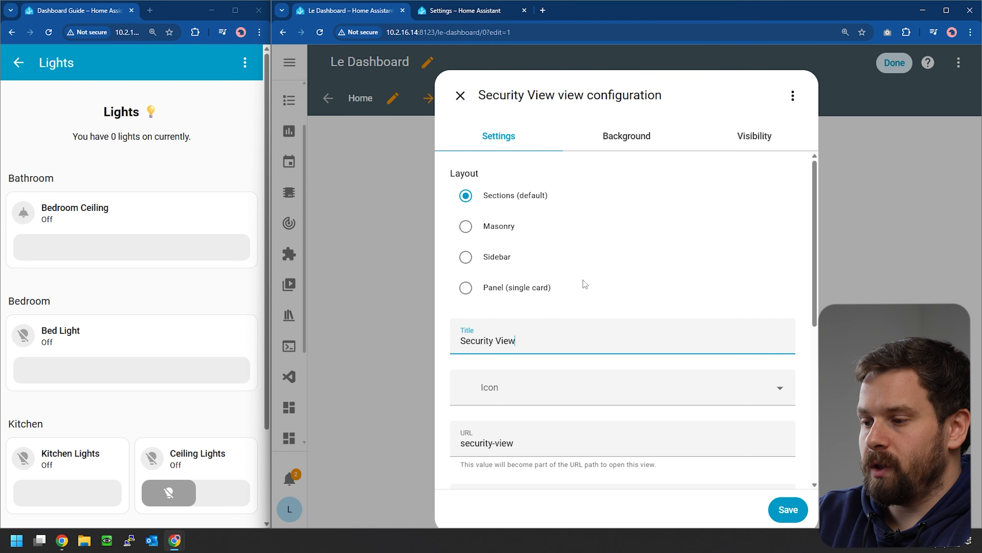
{"action": "scroll", "coordinate": [583, 283], "scroll_direction": "down", "scroll_amount": 5}
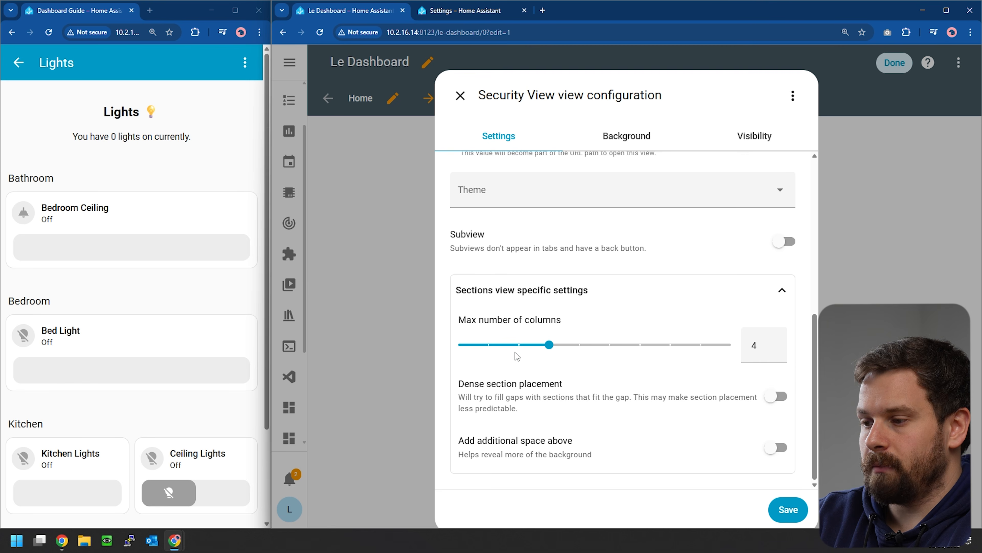
{"action": "scroll", "coordinate": [655, 266], "scroll_direction": "up", "scroll_amount": 1}
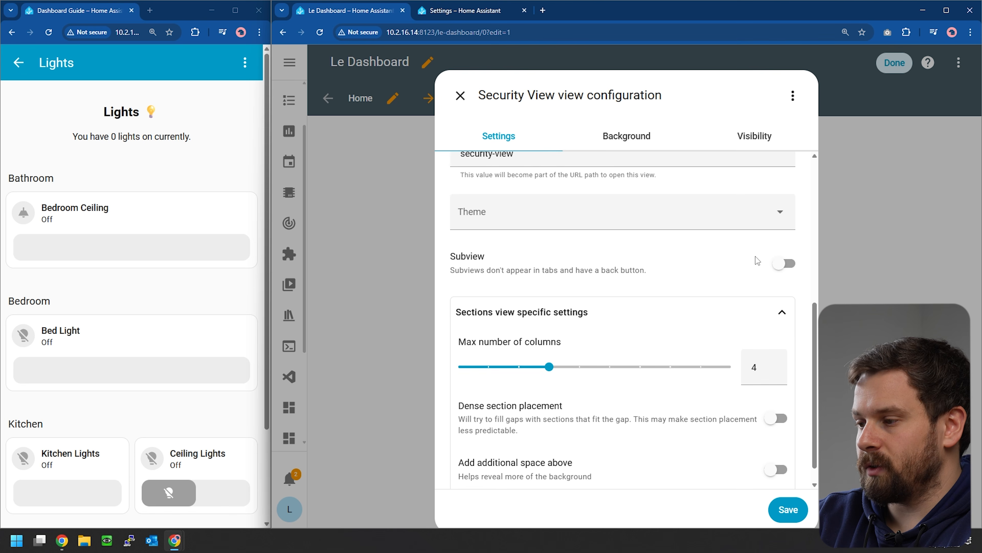
{"action": "left_click", "coordinate": [781, 264]}
{"action": "left_click", "coordinate": [788, 509]}
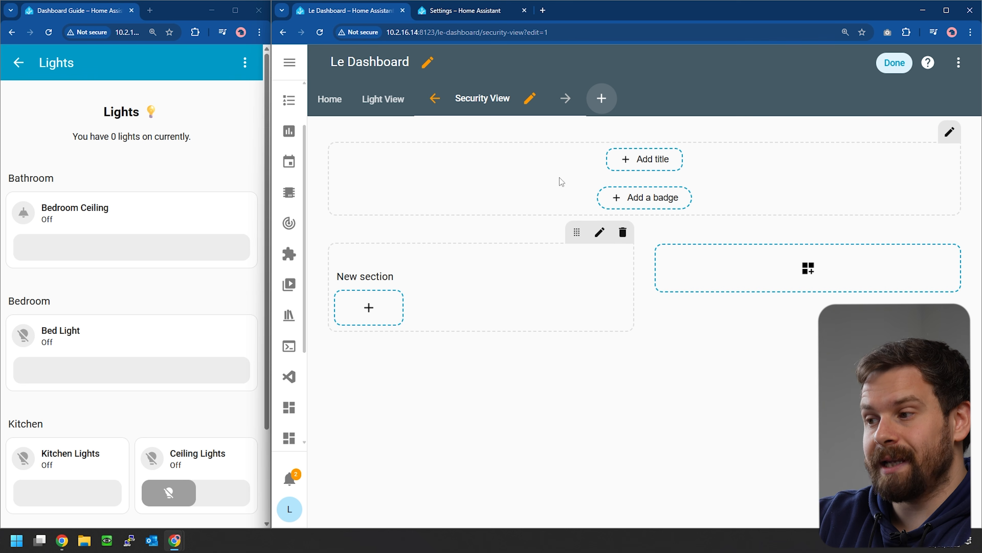
Step: Go to the helpers under Devices & services and start creating a Template helper of the Sensor type
{"action": "mouse_move", "coordinate": [542, 263]}
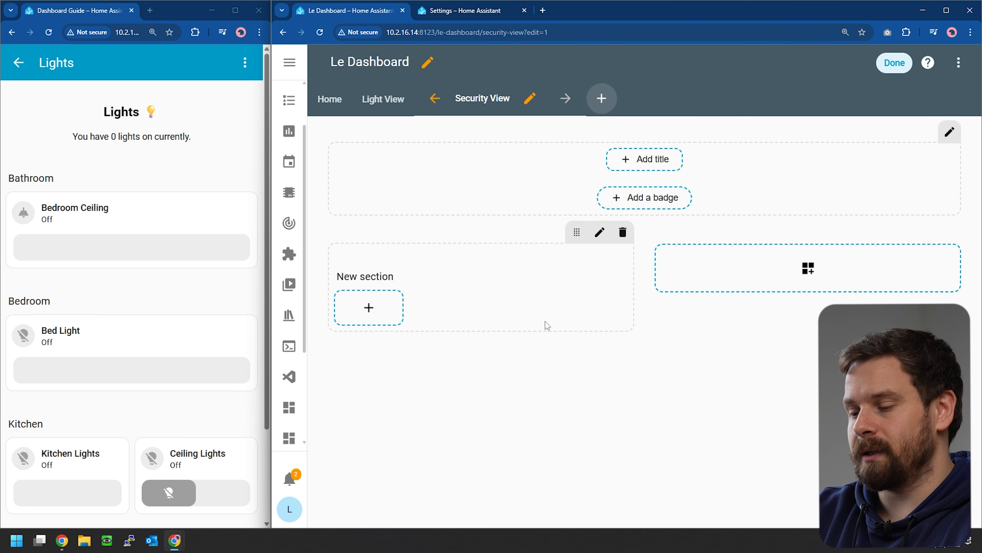
{"action": "scroll", "coordinate": [288, 445], "scroll_direction": "down", "scroll_amount": 3}
{"action": "left_click", "coordinate": [288, 423]}
{"action": "scroll", "coordinate": [571, 404], "scroll_direction": "down", "scroll_amount": 3}
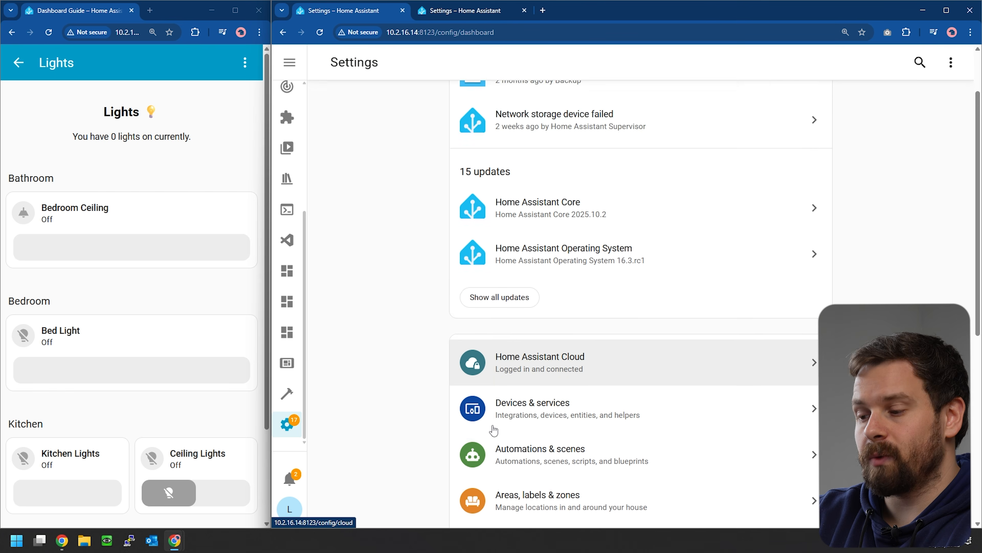
{"action": "left_click", "coordinate": [588, 363]}
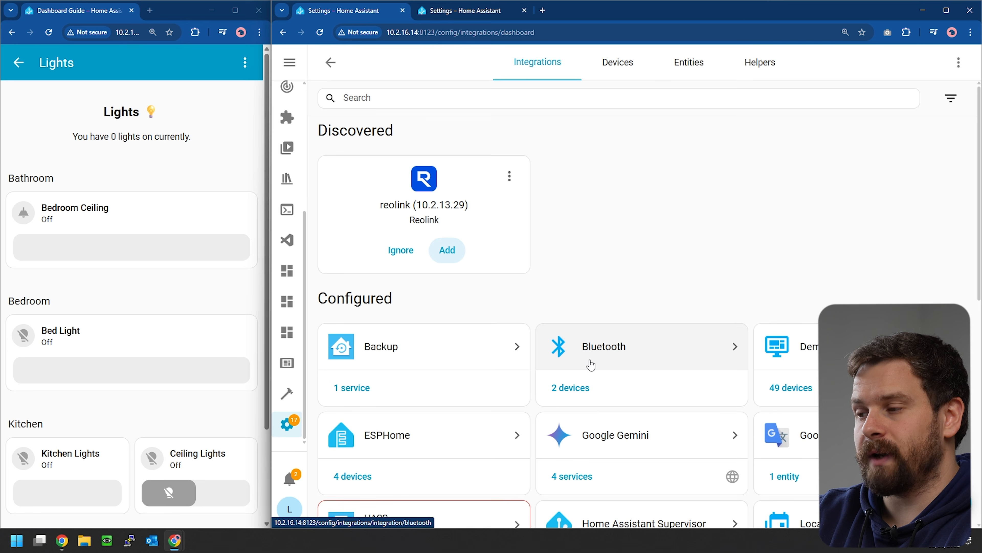
{"action": "left_click", "coordinate": [758, 64]}
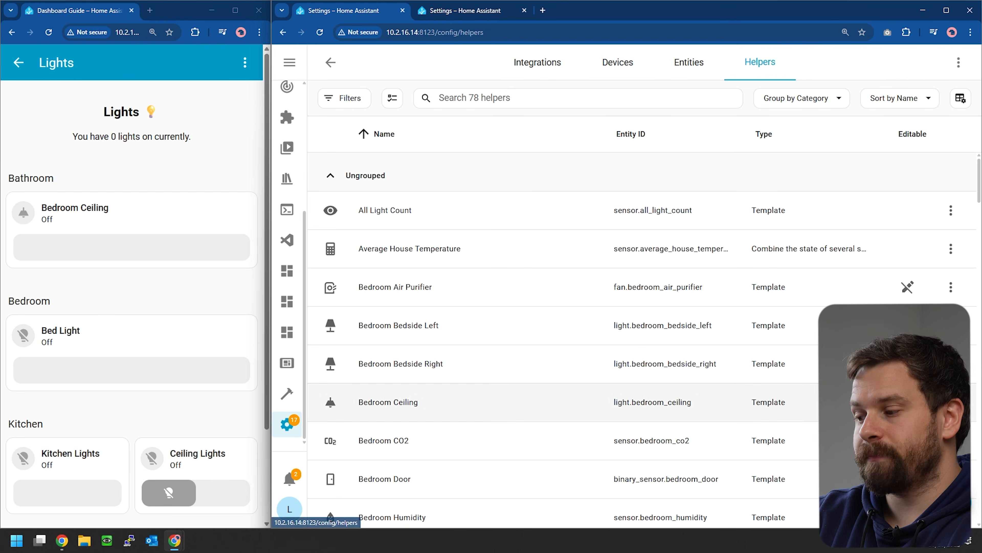
{"action": "left_click", "coordinate": [917, 503]}
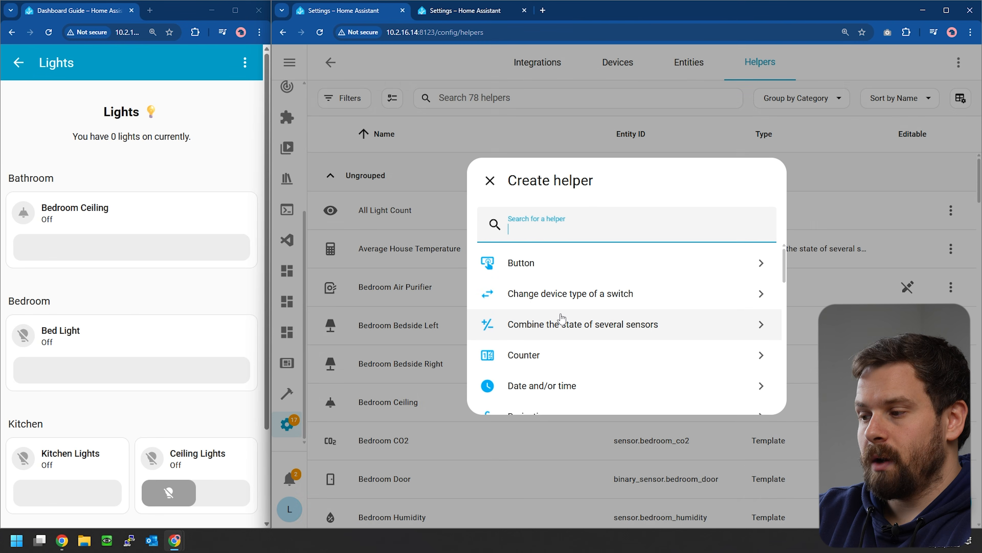
{"action": "scroll", "coordinate": [561, 317], "scroll_direction": "down", "scroll_amount": 4}
{"action": "scroll", "coordinate": [561, 318], "scroll_direction": "down", "scroll_amount": 10}
{"action": "scroll", "coordinate": [560, 318], "scroll_direction": "up", "scroll_amount": 2}
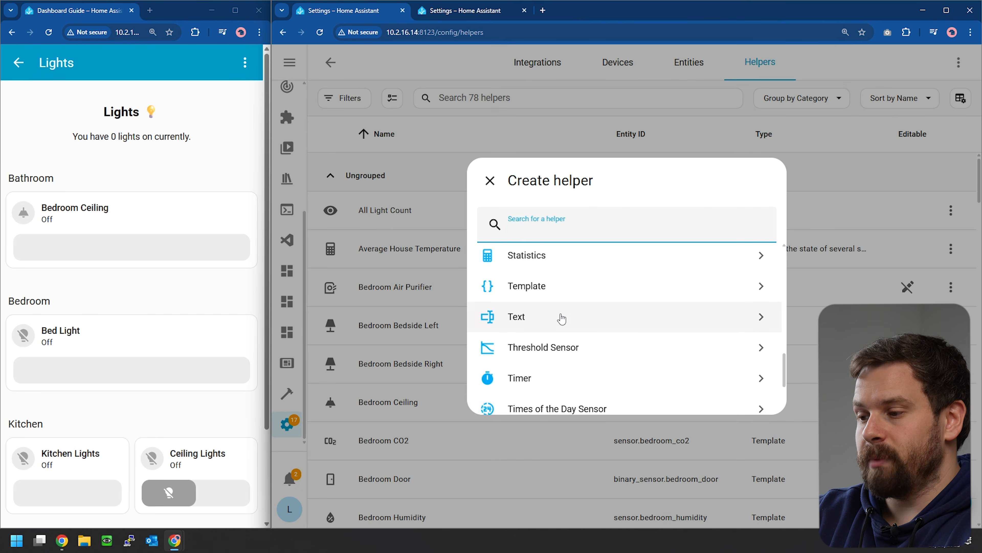
{"action": "left_click", "coordinate": [560, 285]}
{"action": "left_click", "coordinate": [502, 404]}
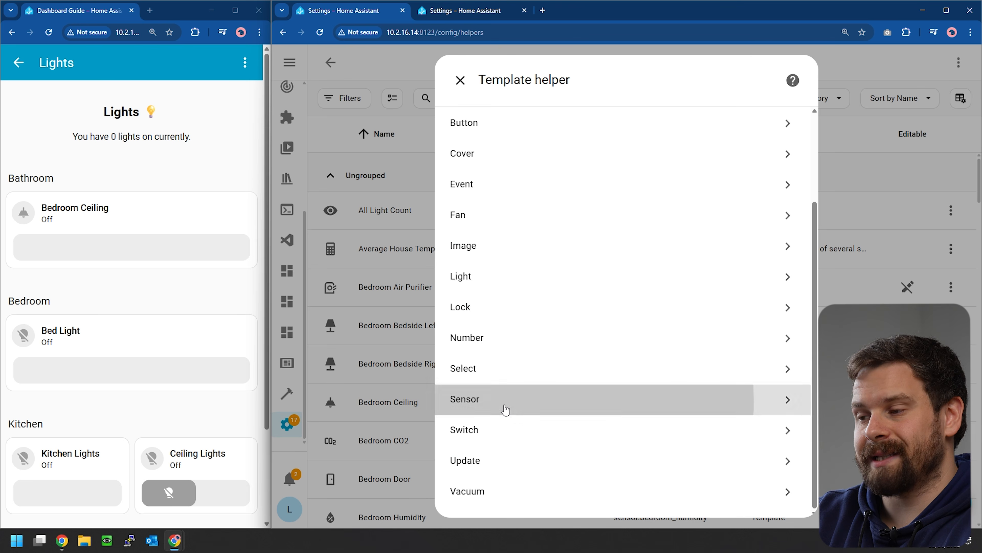
Step: Name the template sensor "Count doors and windows open"
{"action": "left_click", "coordinate": [512, 143]}
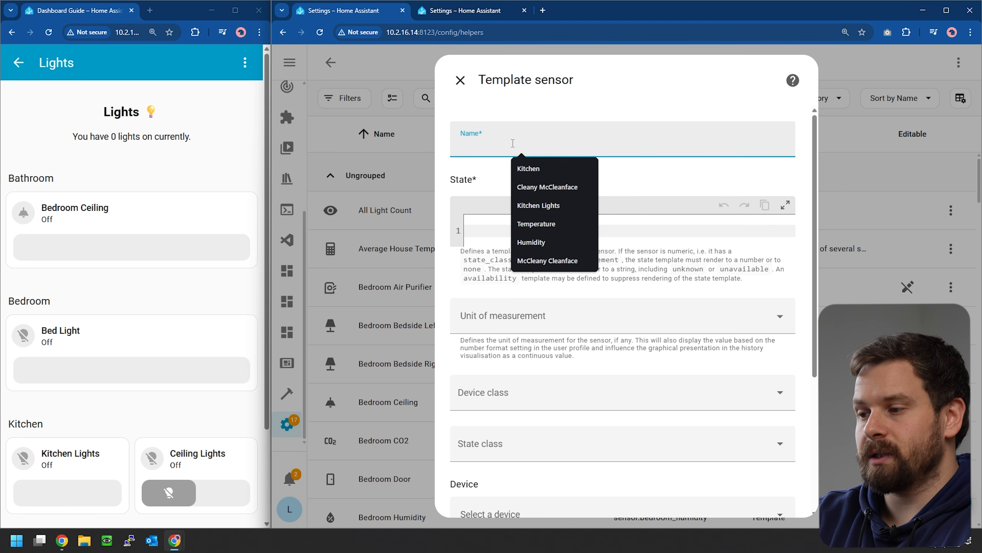
{"action": "type", "text": "Cou"}
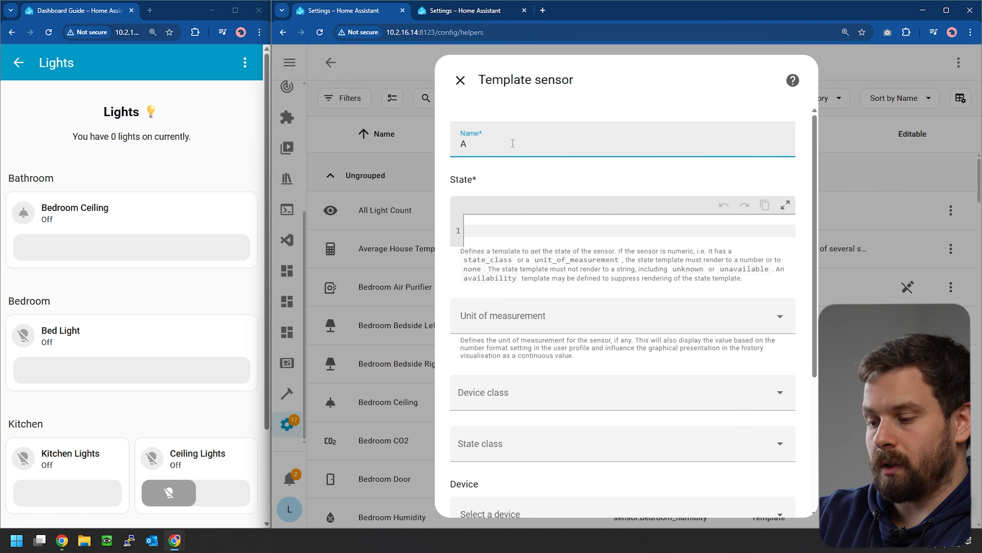
{"action": "type", "text": "nt doors and windows open"}
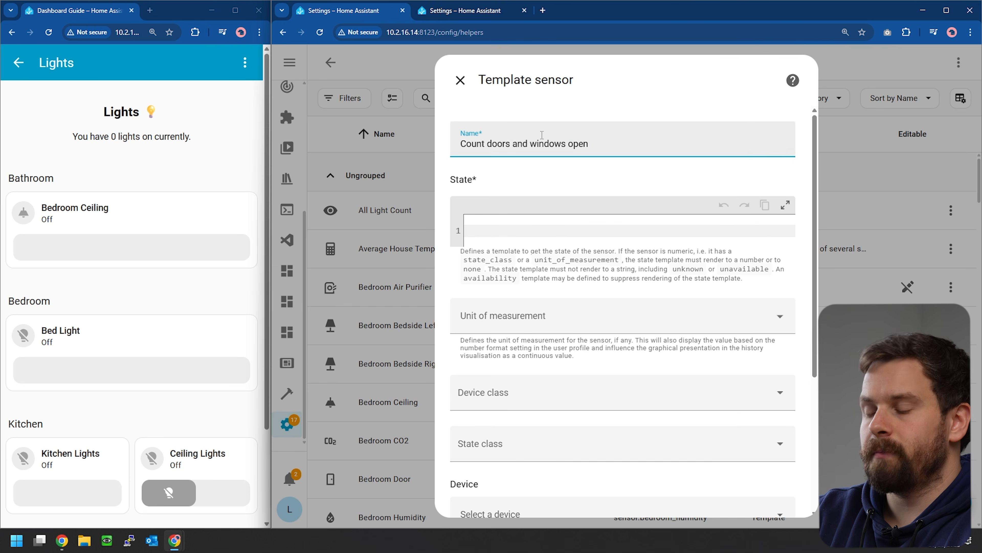
Step: Copy the "All open windows and doors" template from the online code collection into the sensor's state and check the preview
{"action": "left_click", "coordinate": [569, 232]}
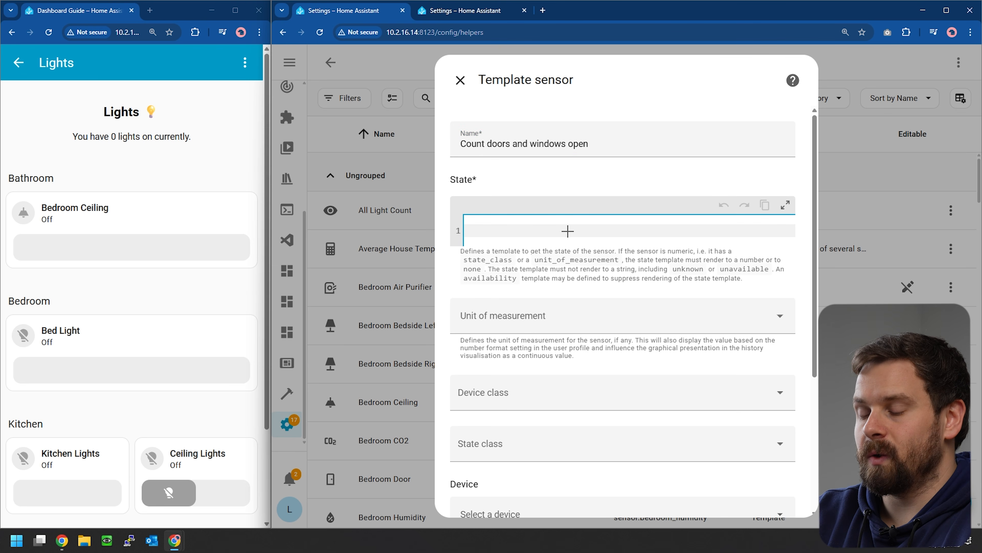
{"action": "key", "text": "alt+Tab"}
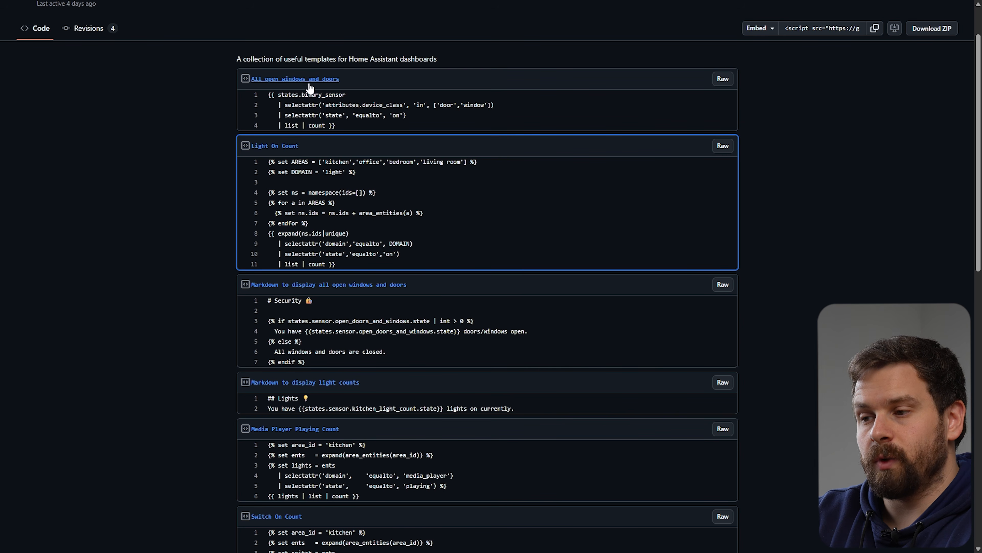
{"action": "left_click_drag", "start_coordinate": [267, 93], "coordinate": [335, 126]}
{"action": "key", "text": "ctrl+c"}
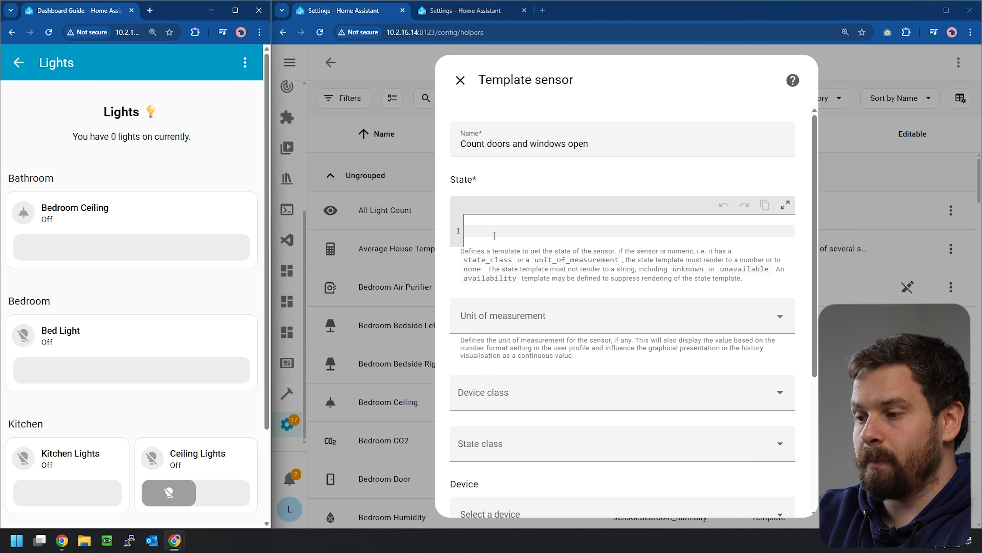
{"action": "left_click", "coordinate": [499, 234]}
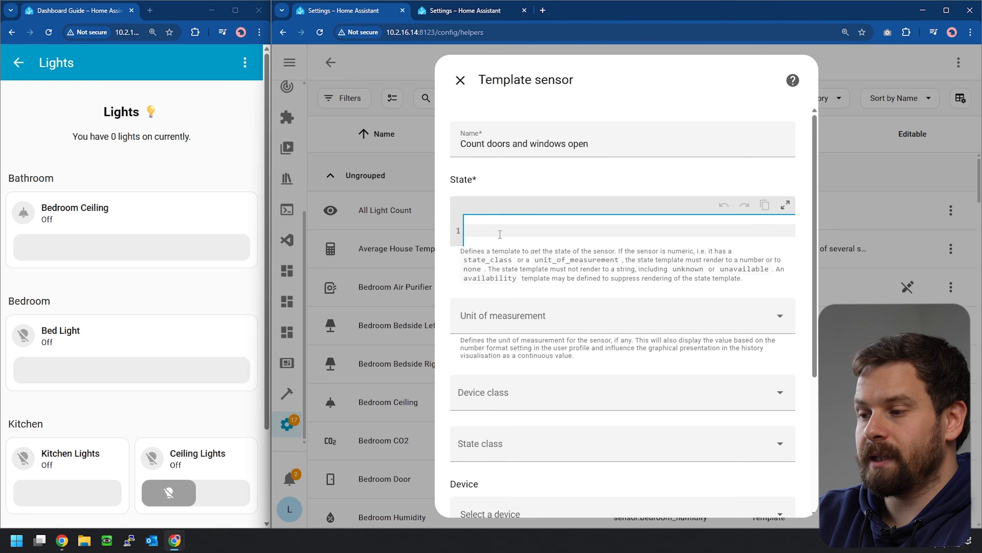
{"action": "key", "text": "ctrl+v"}
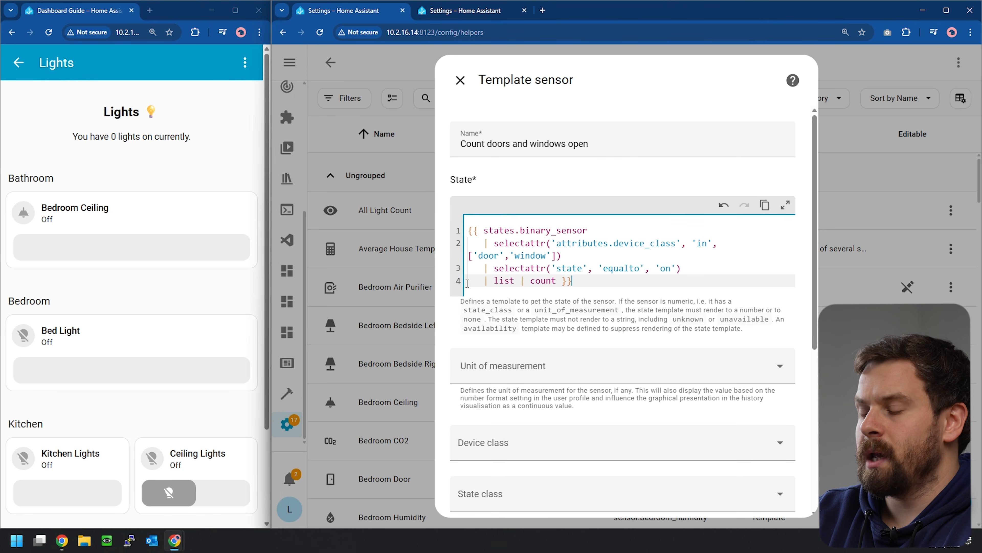
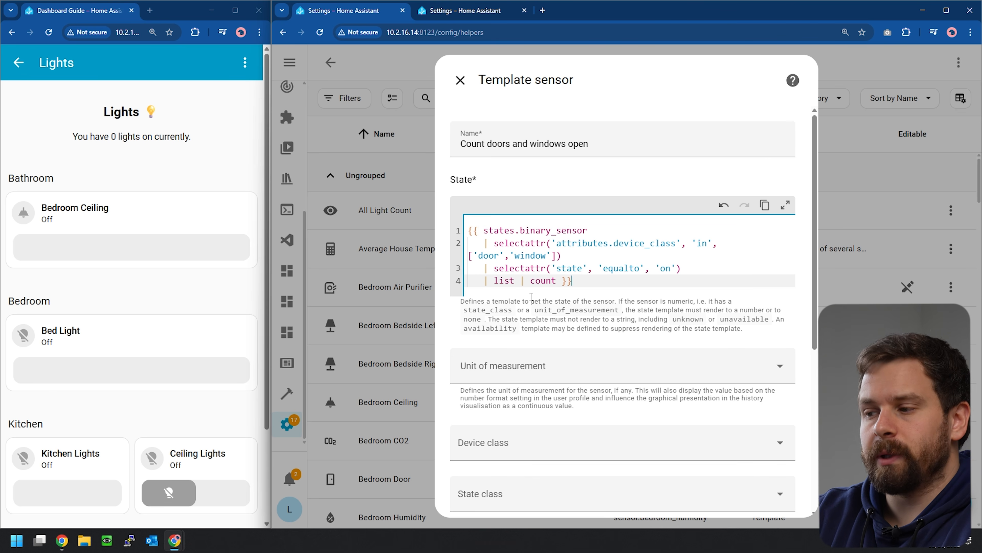
{"action": "scroll", "coordinate": [649, 309], "scroll_direction": "down", "scroll_amount": 6}
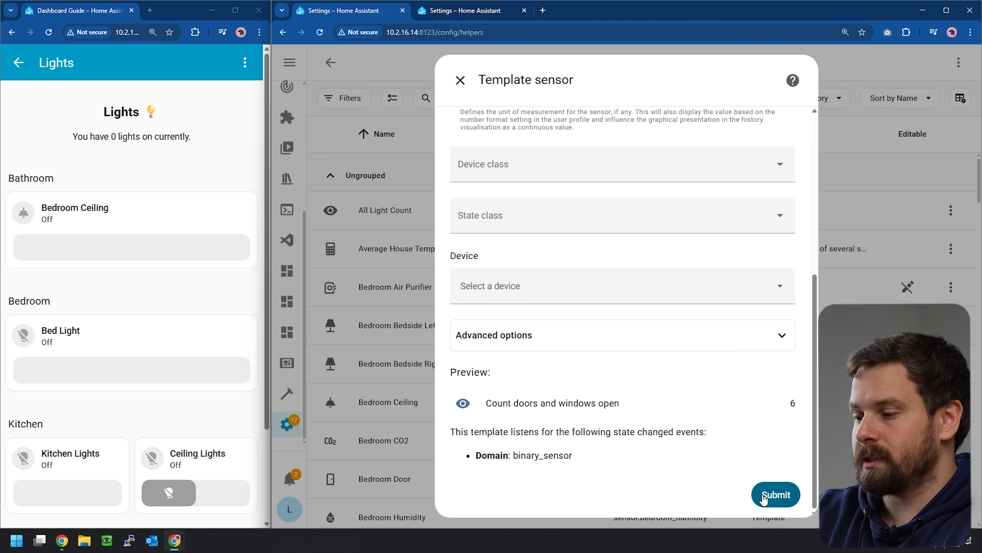
{"action": "scroll", "coordinate": [701, 388], "scroll_direction": "up", "scroll_amount": 5}
Step: Return to Le Dashboard's Security View in edit mode and add a title card headed "Security" with a bell emoji
{"action": "left_click", "coordinate": [287, 362]}
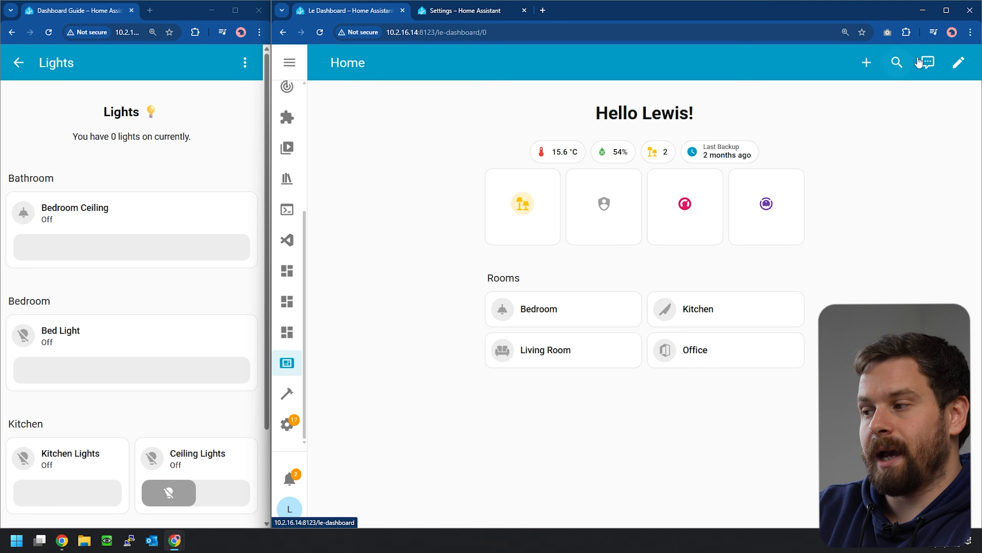
{"action": "left_click", "coordinate": [957, 67]}
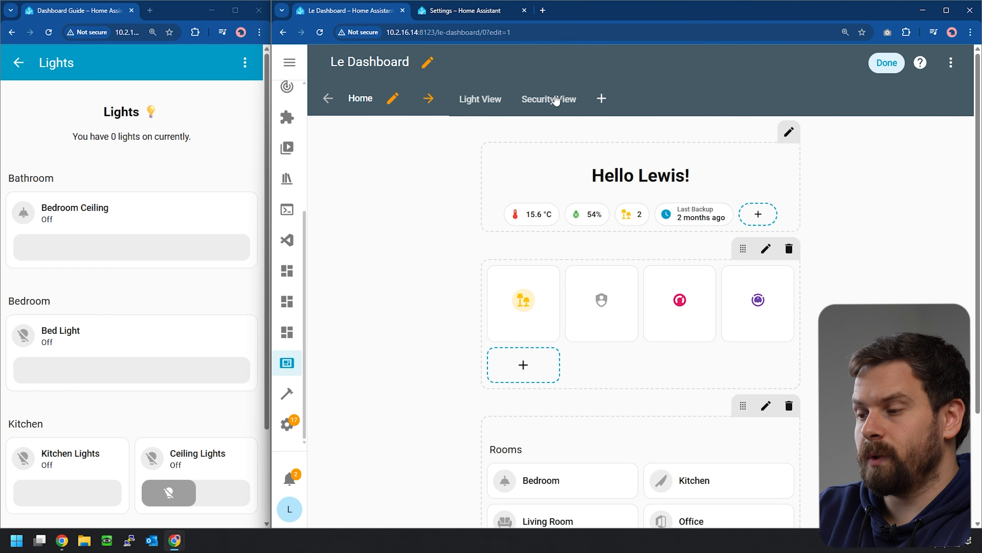
{"action": "left_click", "coordinate": [556, 100]}
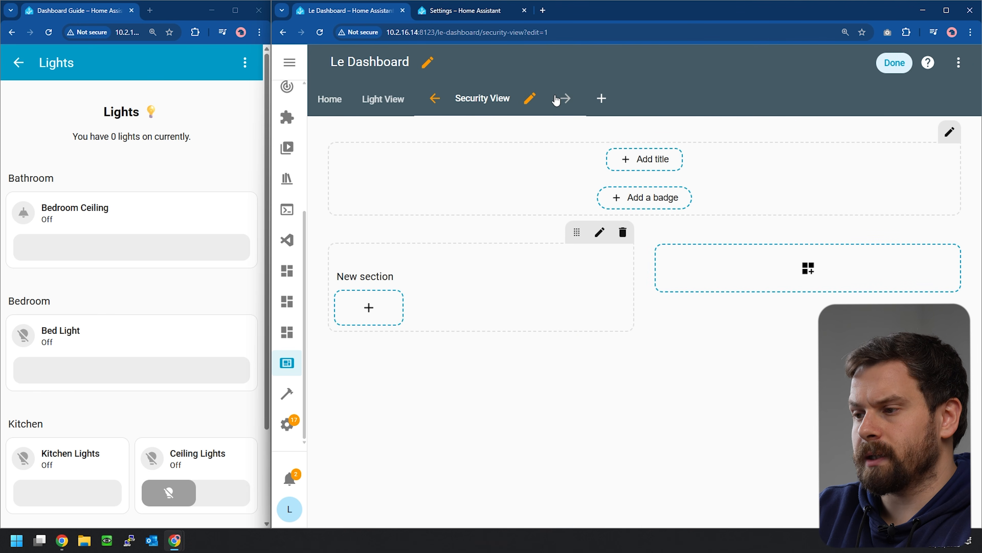
{"action": "left_click", "coordinate": [651, 160]}
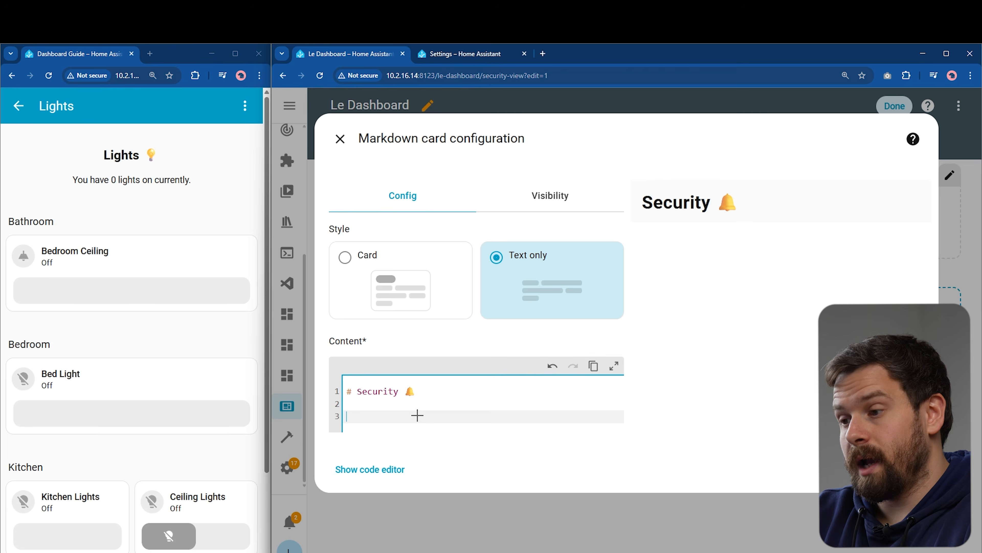
Step: Replace the title card's content with the "Markdown to display all open windows and doors" template from the code collection and save the card
{"action": "key", "text": "alt+Tab"}
{"action": "left_click", "coordinate": [732, 315]}
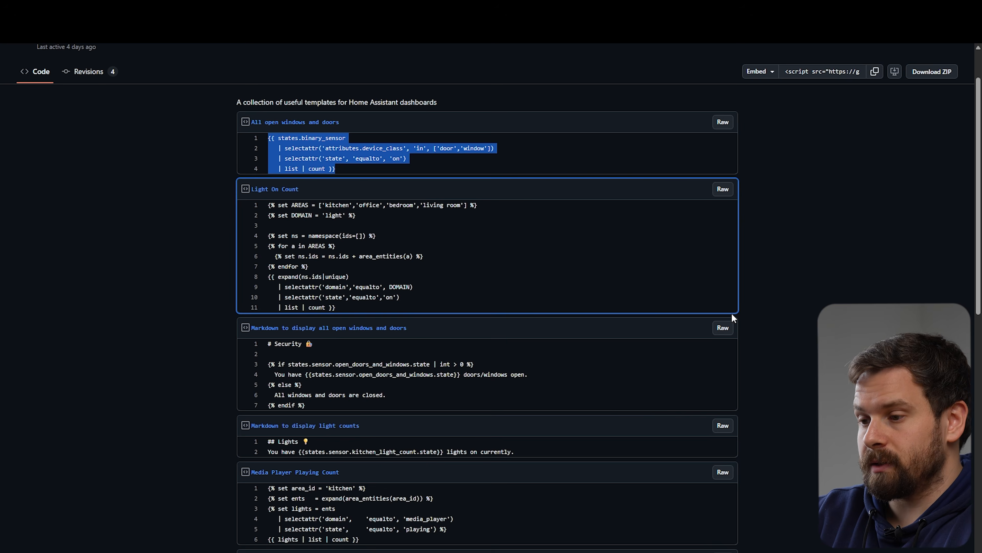
{"action": "left_click", "coordinate": [179, 307]}
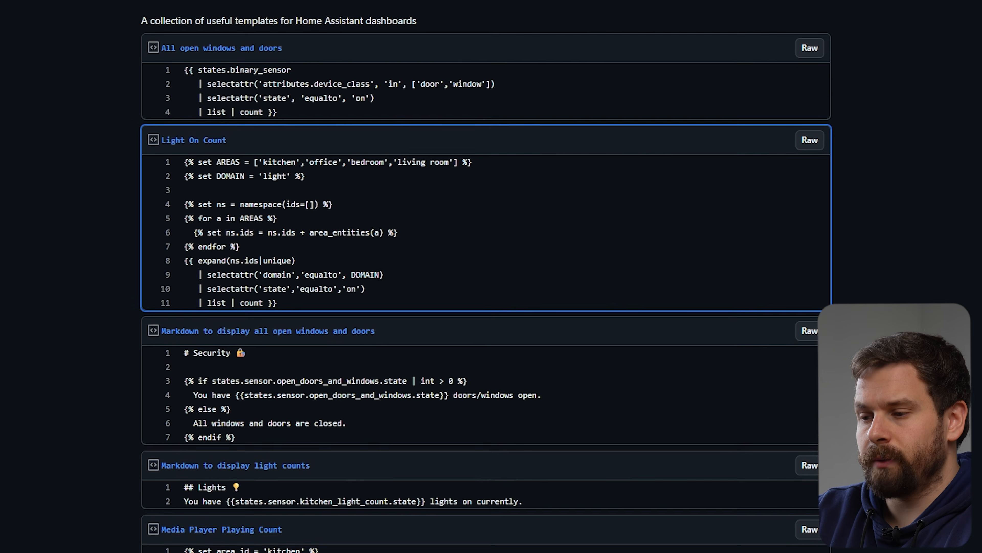
{"action": "scroll", "coordinate": [233, 329], "scroll_direction": "down", "scroll_amount": 2}
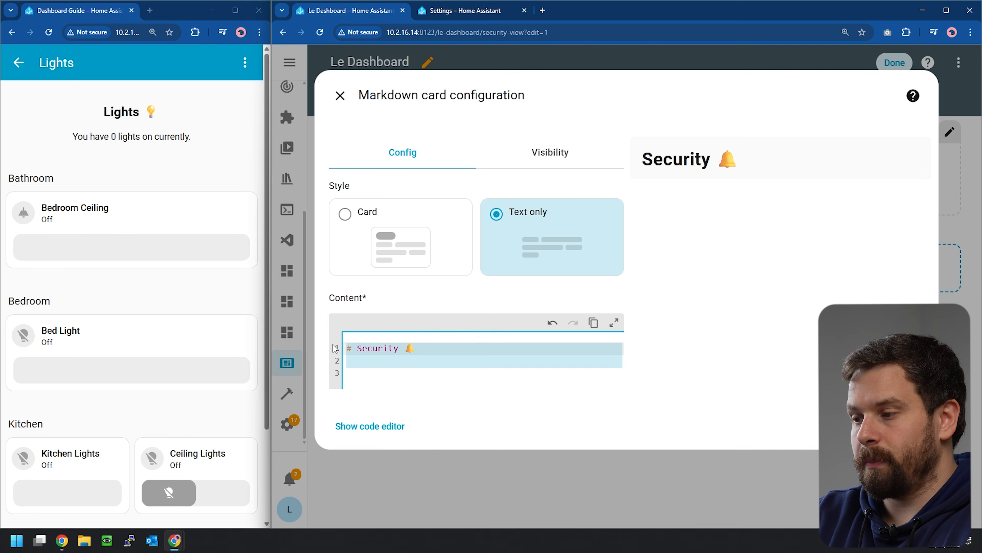
{"action": "type", "text": "{% if states.sensor.open_doors_and_windows.state | int > 0 %}   You have {{states.sensor.open_doors_and_windows.state}} doors/windows open. {% else %}   All windows and doors are closed. {% endif %}"}
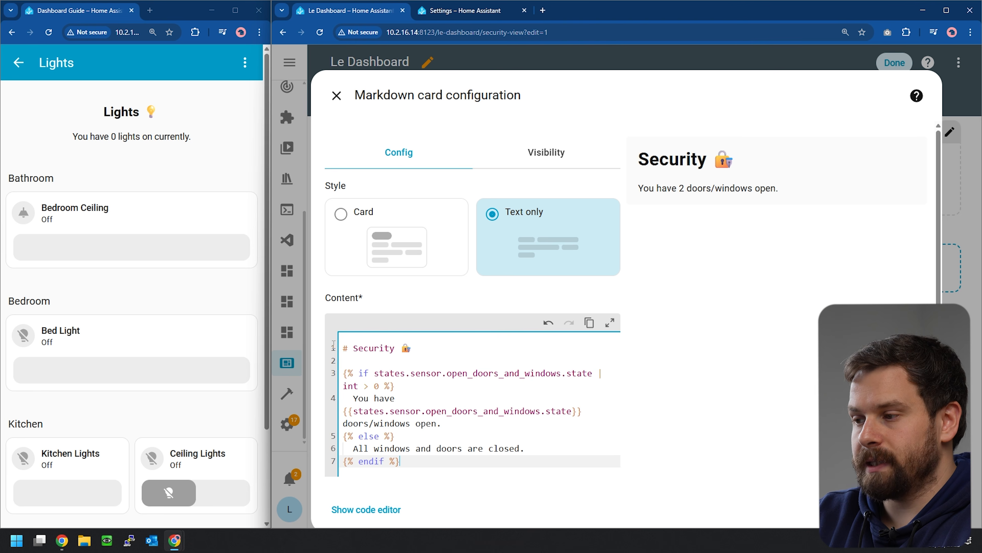
{"action": "left_click", "coordinate": [726, 258]}
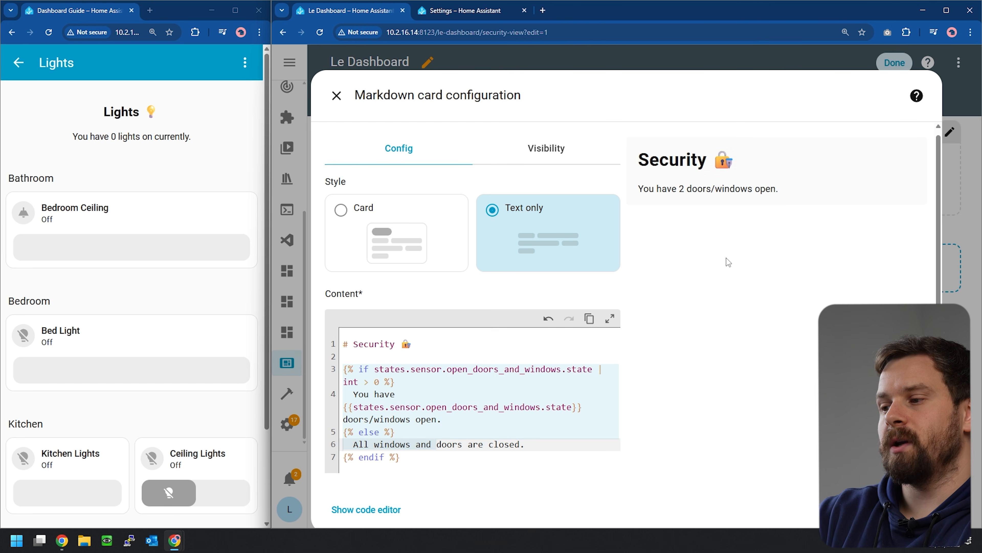
{"action": "left_click_drag", "start_coordinate": [651, 187], "coordinate": [716, 190]}
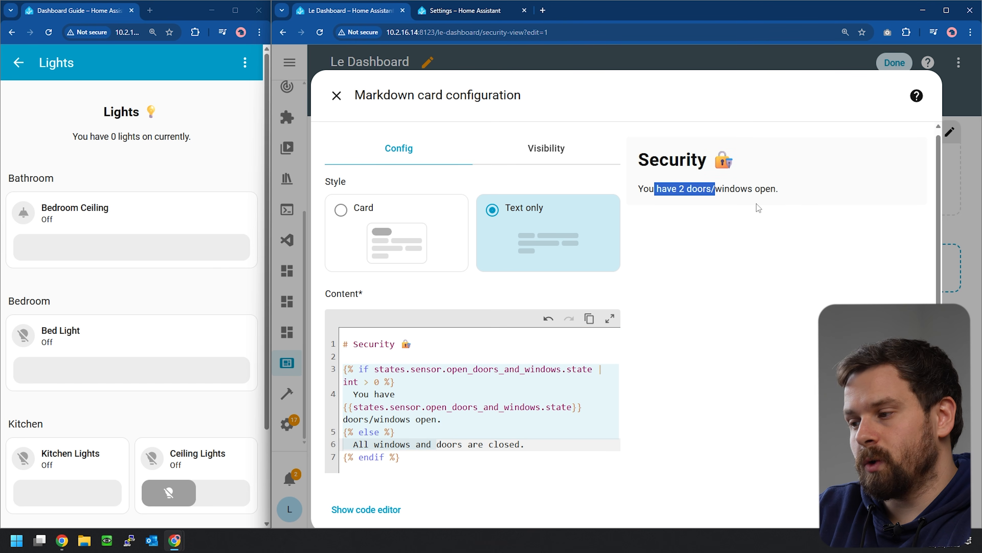
{"action": "left_click", "coordinate": [762, 269]}
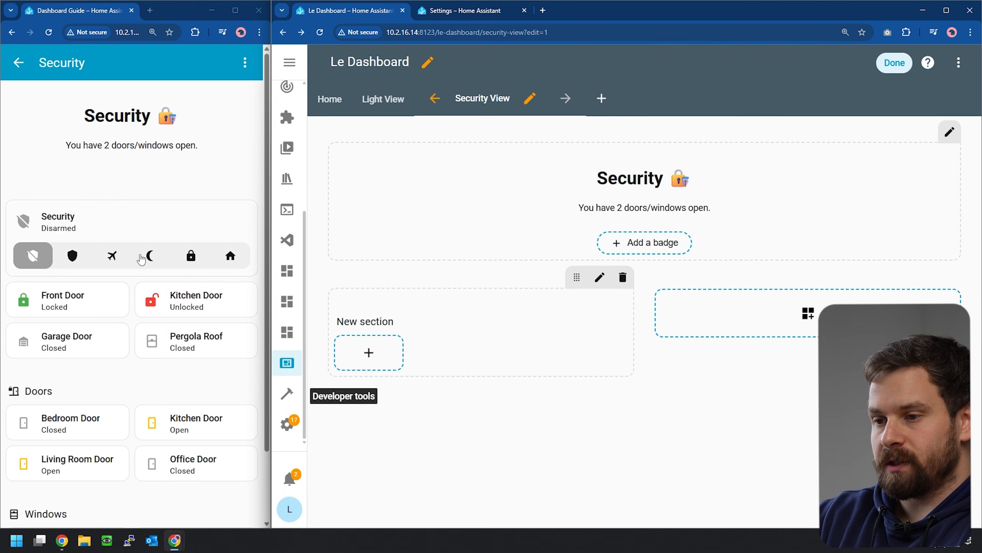
{"action": "left_click", "coordinate": [598, 279]}
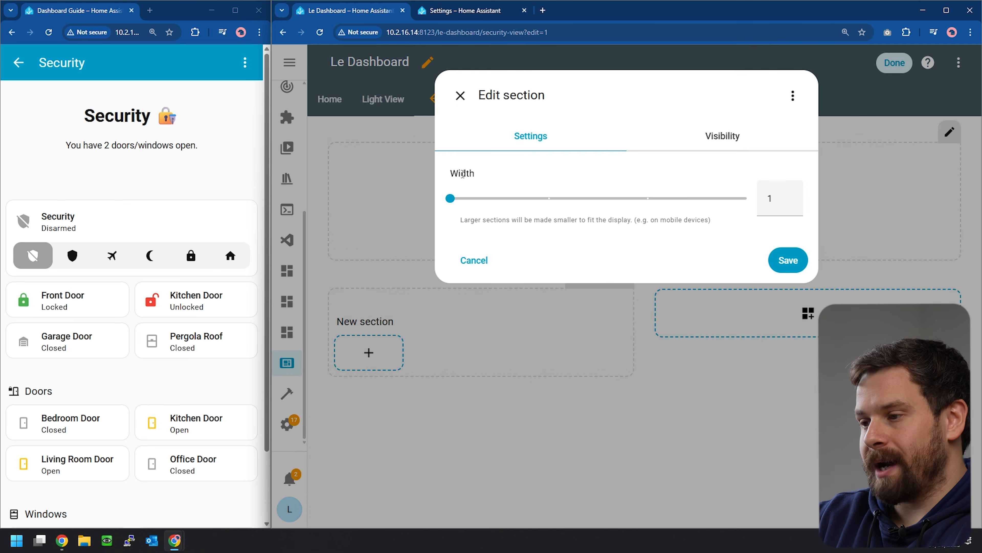
{"action": "left_click", "coordinate": [460, 96]}
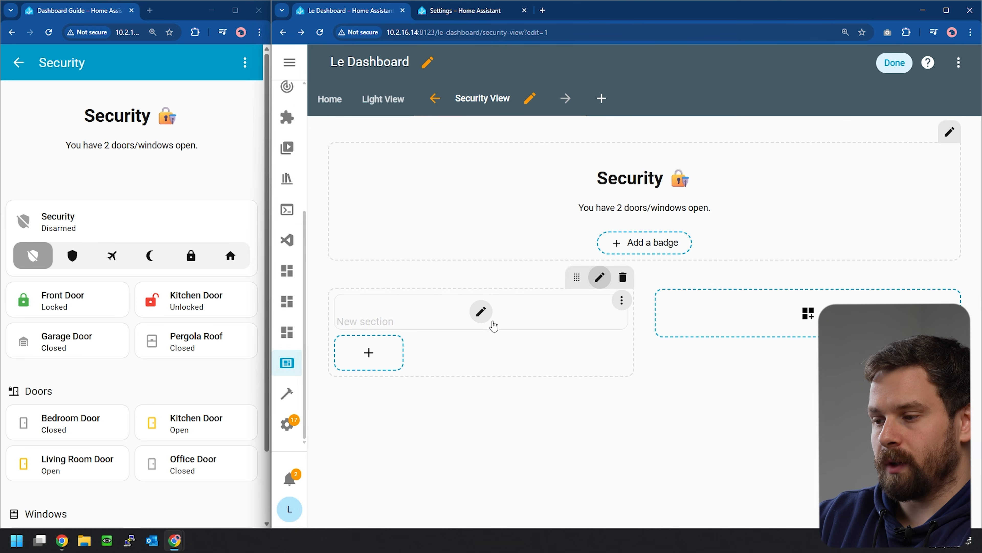
{"action": "left_click", "coordinate": [481, 311]}
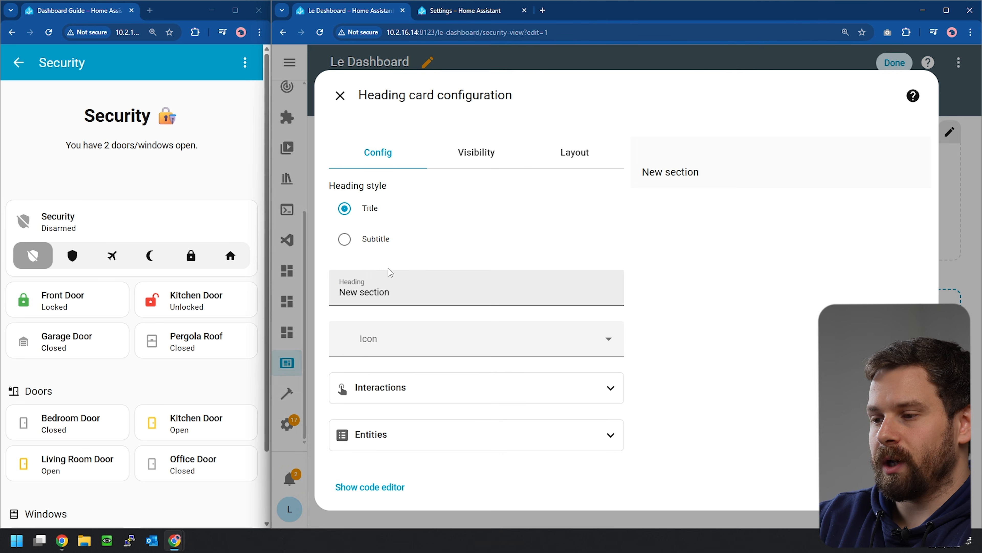
{"action": "left_click_drag", "start_coordinate": [426, 294], "coordinate": [337, 297]}
{"action": "key", "text": "BackSpace"}
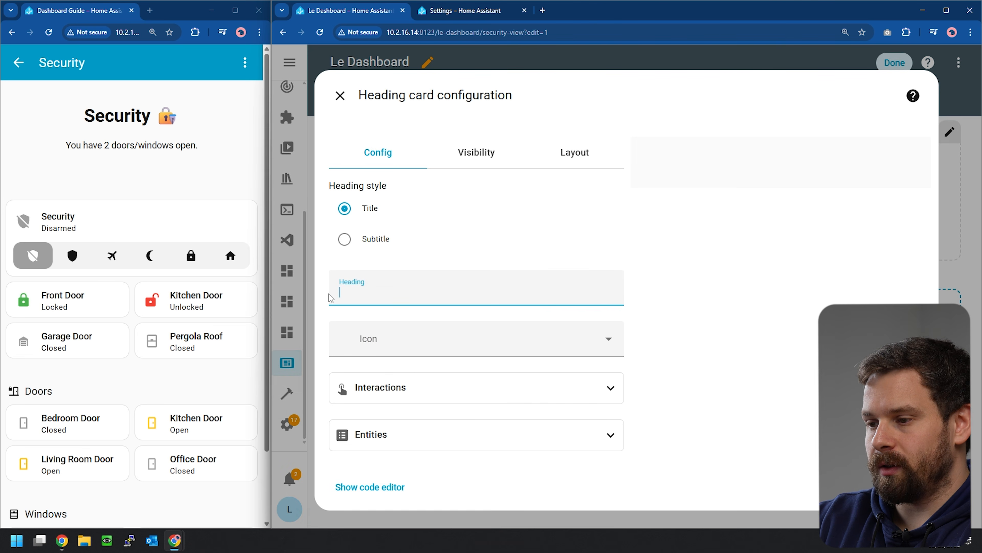
{"action": "left_click", "coordinate": [339, 96]}
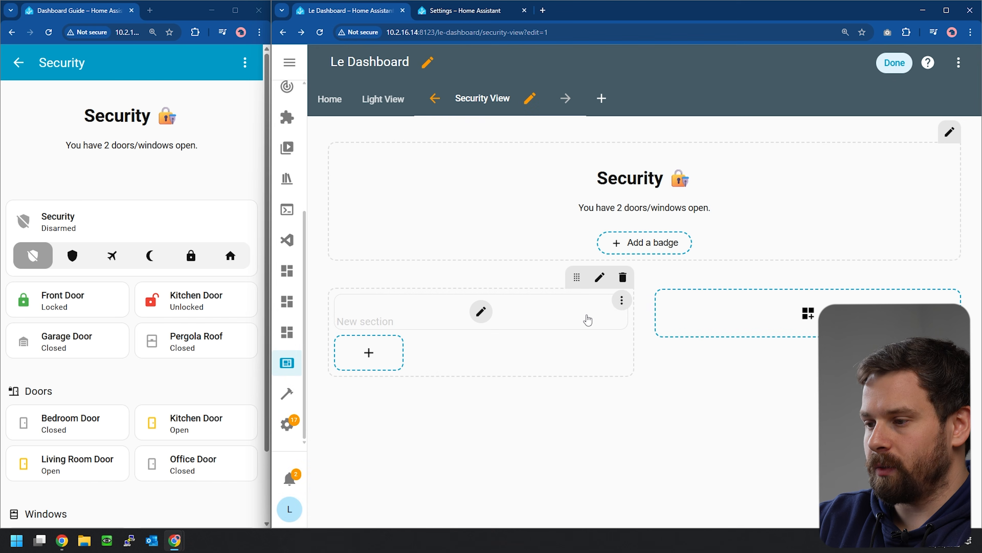
Step: Delete the "New section" heading card and add a tile card for the Security alarm control panel in that section
{"action": "left_click", "coordinate": [621, 301]}
{"action": "left_click", "coordinate": [597, 454]}
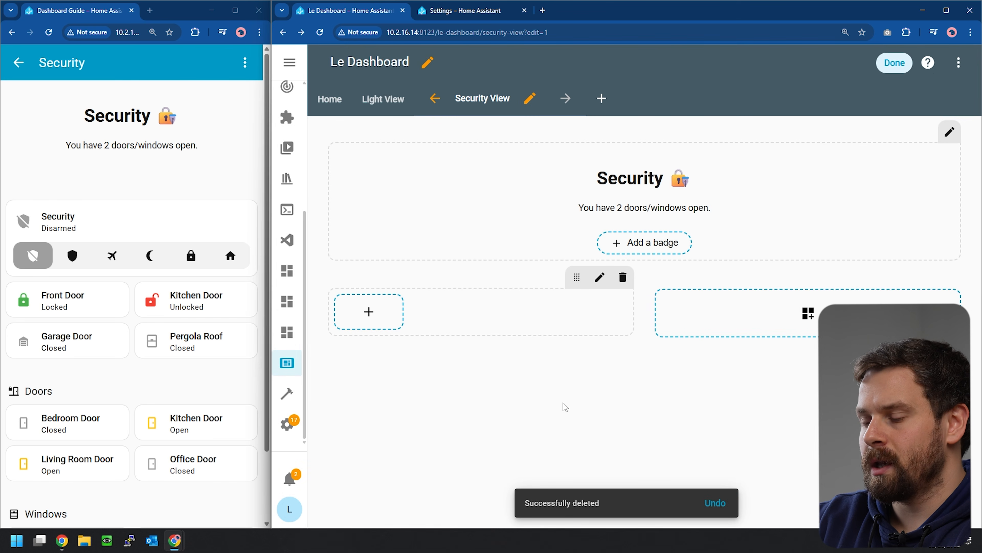
{"action": "left_click", "coordinate": [386, 309]}
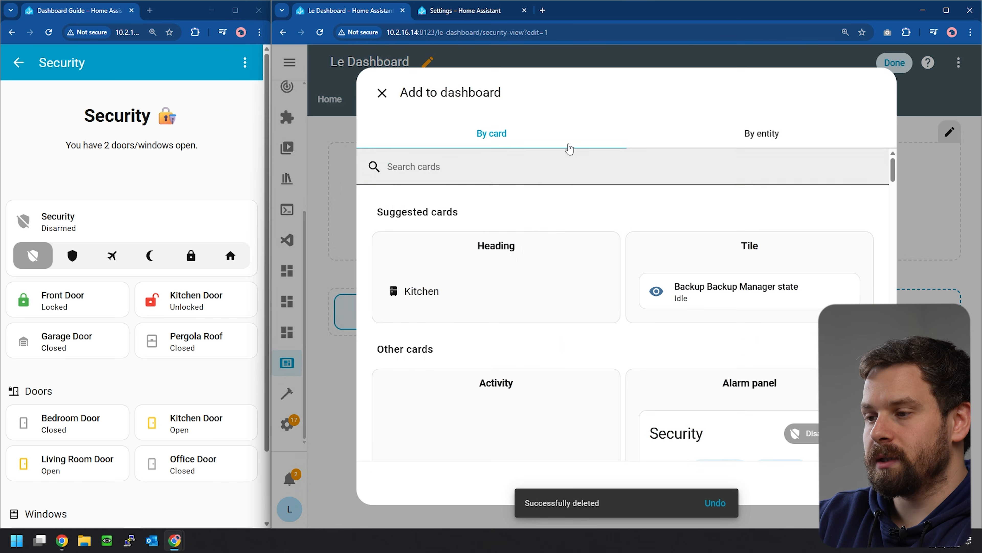
{"action": "left_click", "coordinate": [724, 270]}
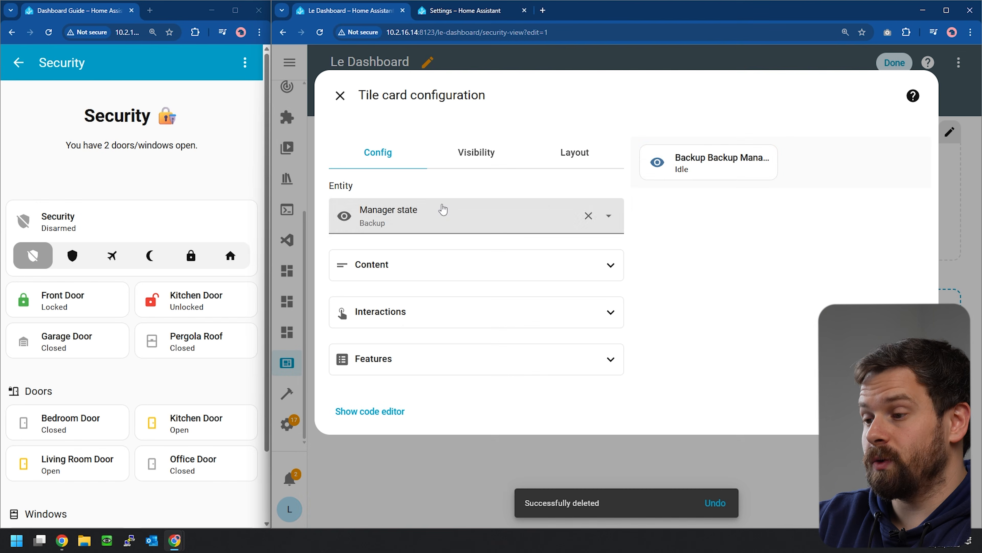
{"action": "left_click", "coordinate": [590, 214]}
{"action": "left_click", "coordinate": [472, 227]}
{"action": "type", "text": "a"}
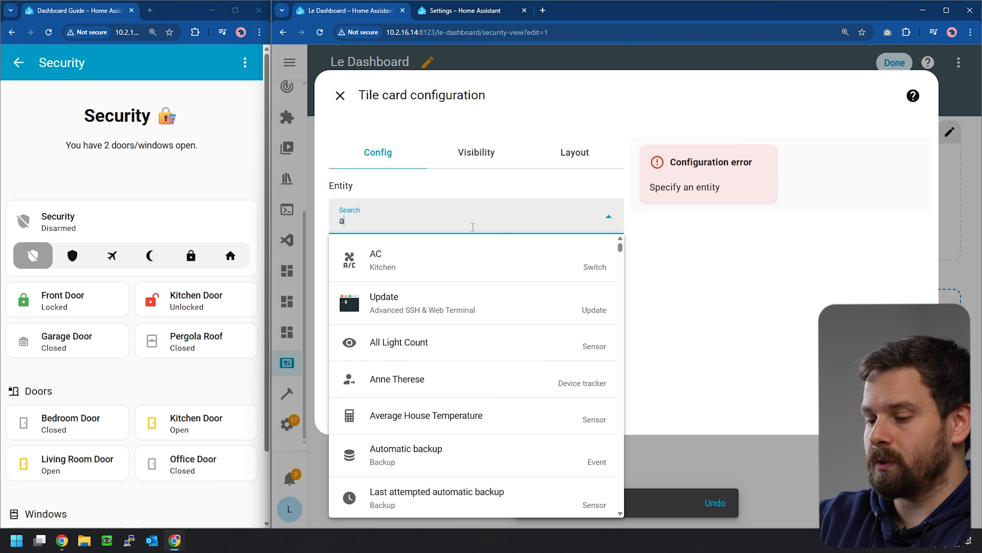
{"action": "type", "text": "larm"}
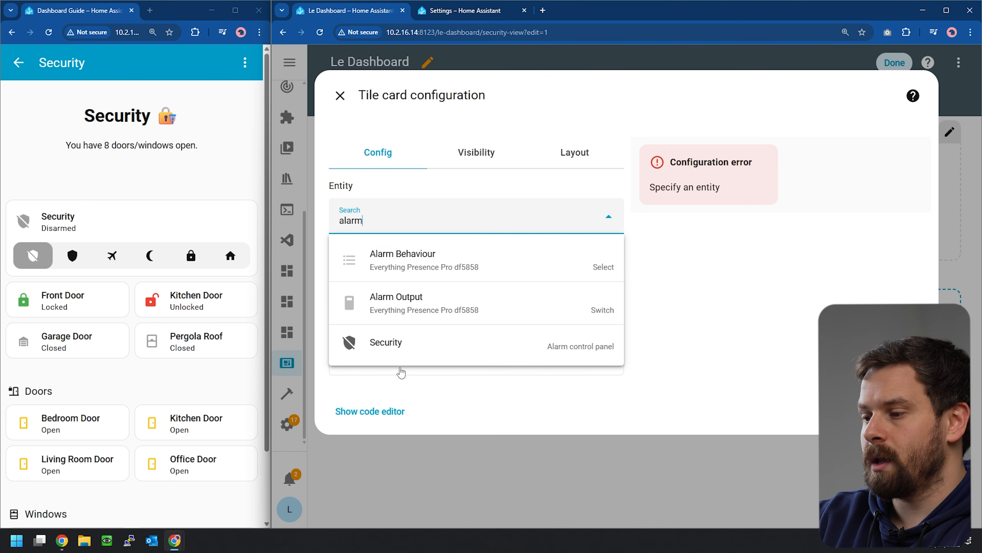
{"action": "left_click", "coordinate": [418, 359]}
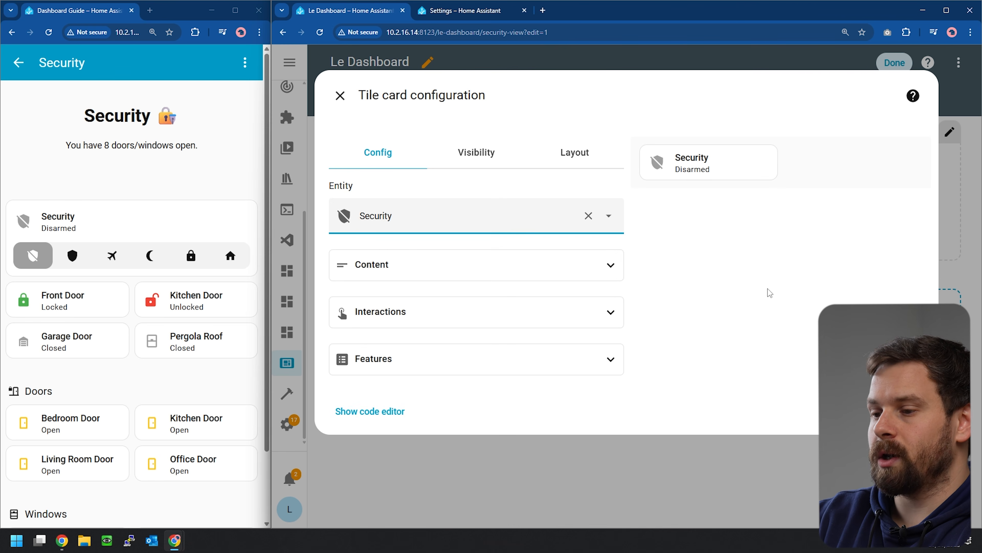
Step: Add the Alarm modes feature to the Security tile card
{"action": "left_click", "coordinate": [503, 358]}
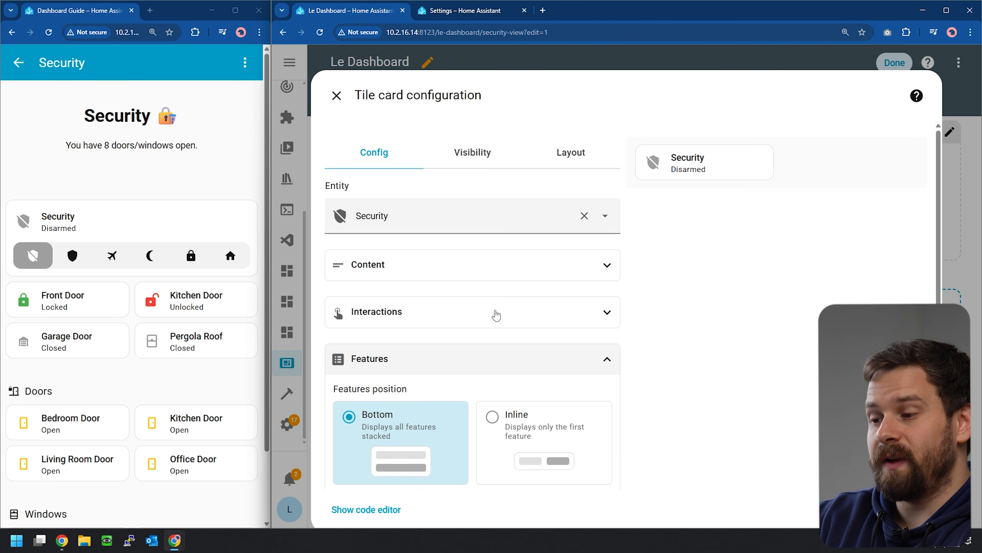
{"action": "scroll", "coordinate": [510, 369], "scroll_direction": "down", "scroll_amount": 2}
{"action": "left_click", "coordinate": [383, 457]}
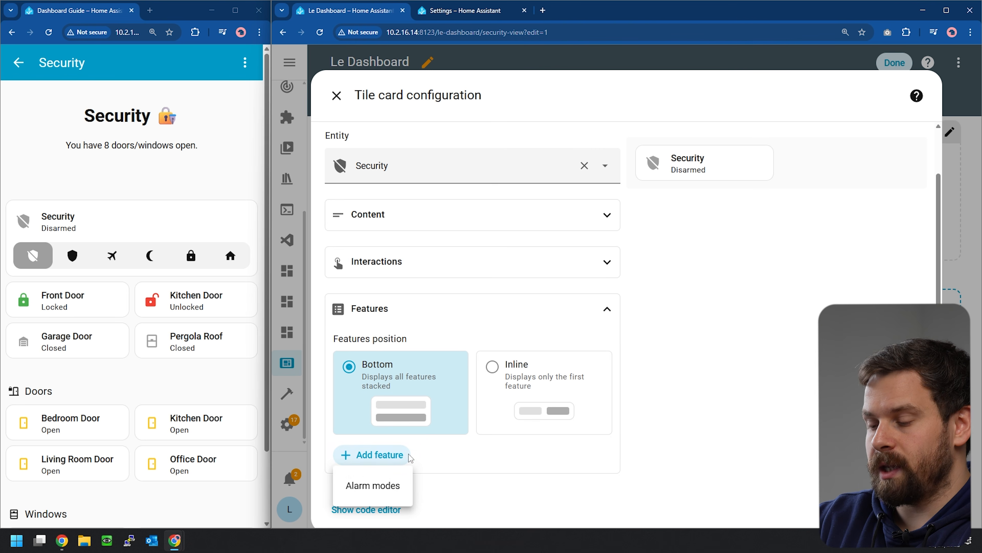
{"action": "left_click", "coordinate": [367, 486]}
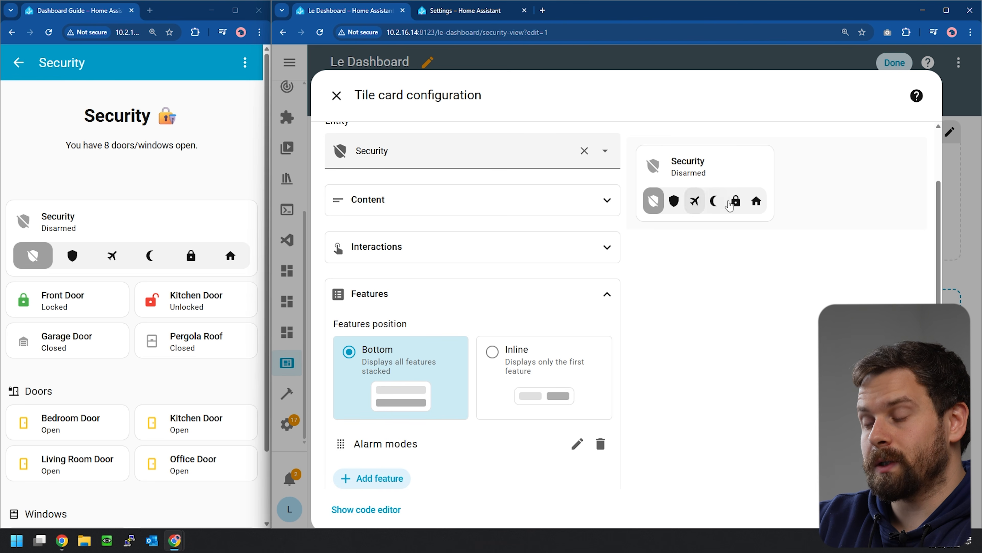
Step: Try two of the arming modes in the Security tile's preview and dismiss each code prompt without entering a code
{"action": "left_click", "coordinate": [674, 205]}
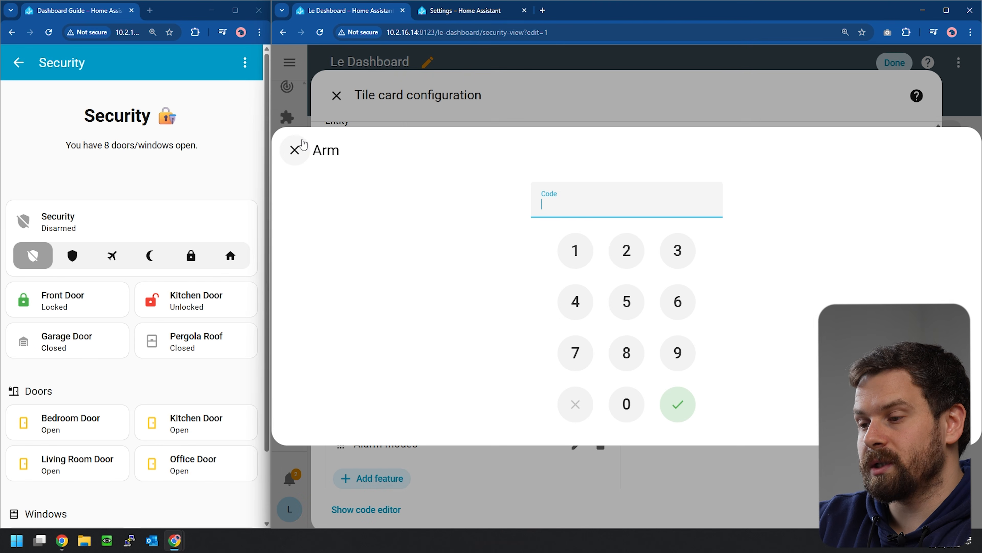
{"action": "left_click", "coordinate": [294, 150]}
{"action": "left_click", "coordinate": [698, 202]}
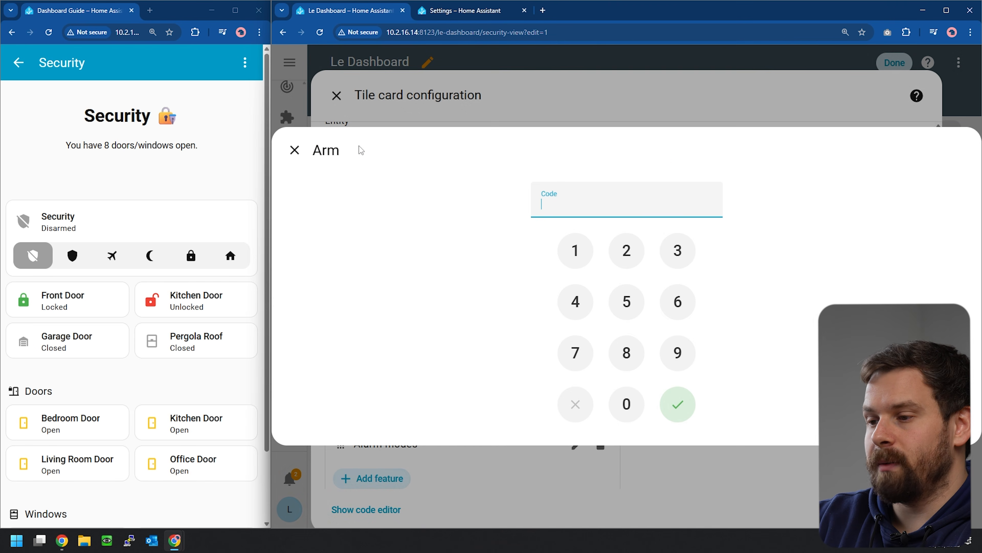
{"action": "left_click", "coordinate": [295, 150]}
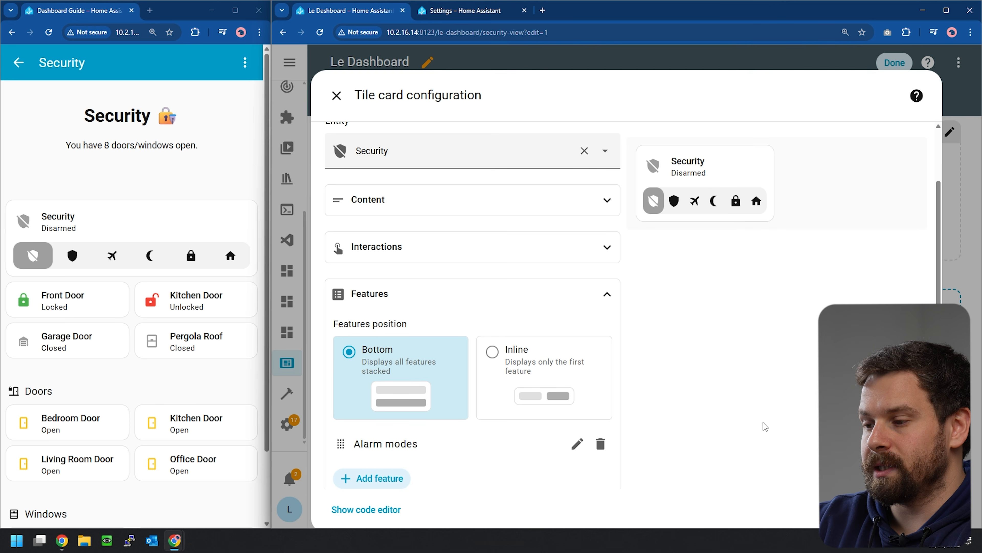
Step: Make the Security tile a full width card in its layout settings and save it
{"action": "scroll", "coordinate": [462, 326], "scroll_direction": "up", "scroll_amount": 2}
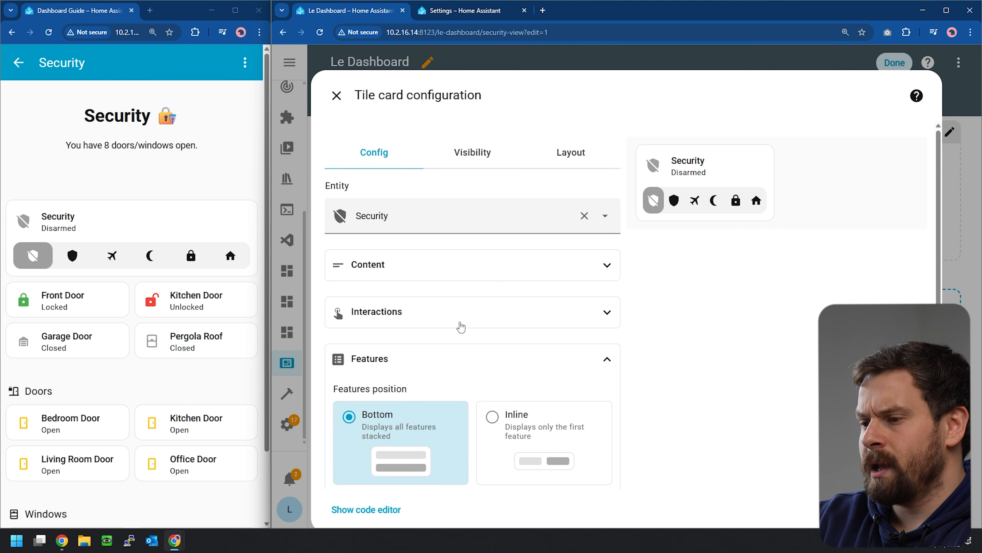
{"action": "scroll", "coordinate": [462, 326], "scroll_direction": "down", "scroll_amount": 2}
{"action": "scroll", "coordinate": [479, 197], "scroll_direction": "up", "scroll_amount": 2}
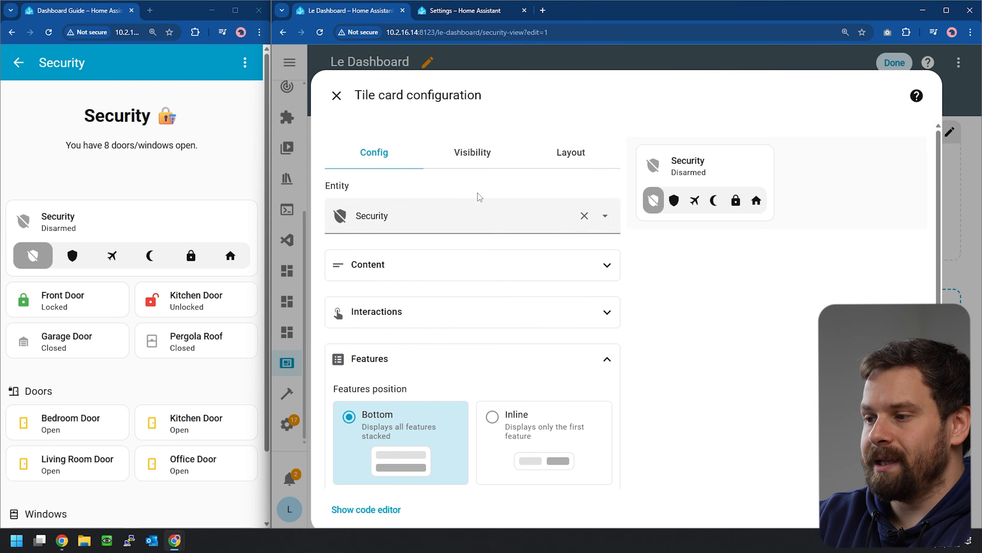
{"action": "left_click", "coordinate": [576, 153]}
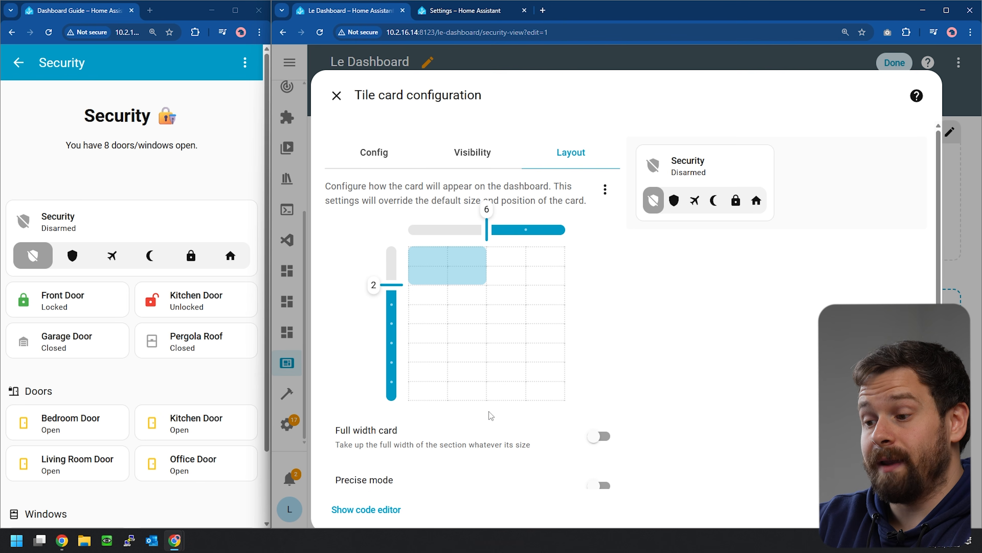
{"action": "scroll", "coordinate": [489, 414], "scroll_direction": "down", "scroll_amount": 1}
{"action": "left_click", "coordinate": [602, 403]}
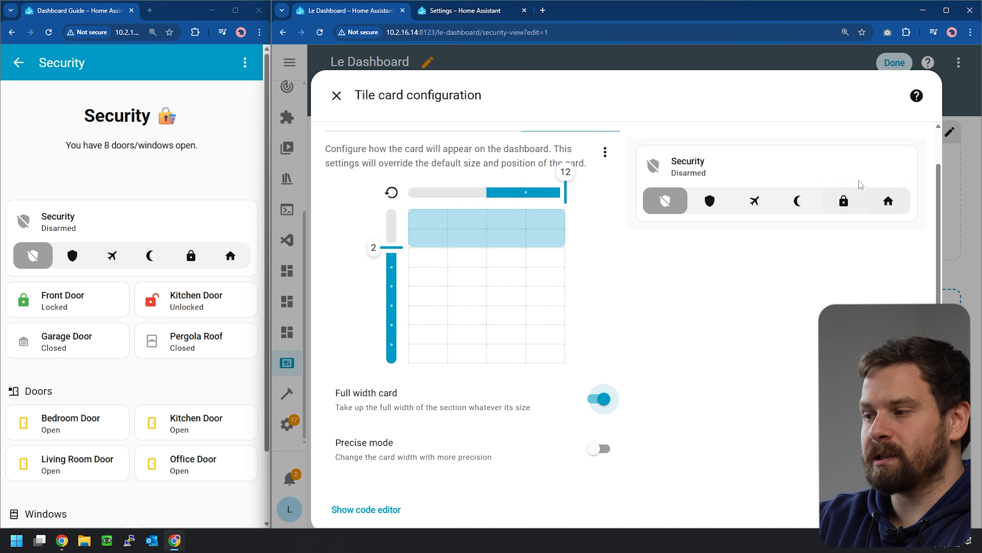
{"action": "left_click", "coordinate": [912, 509]}
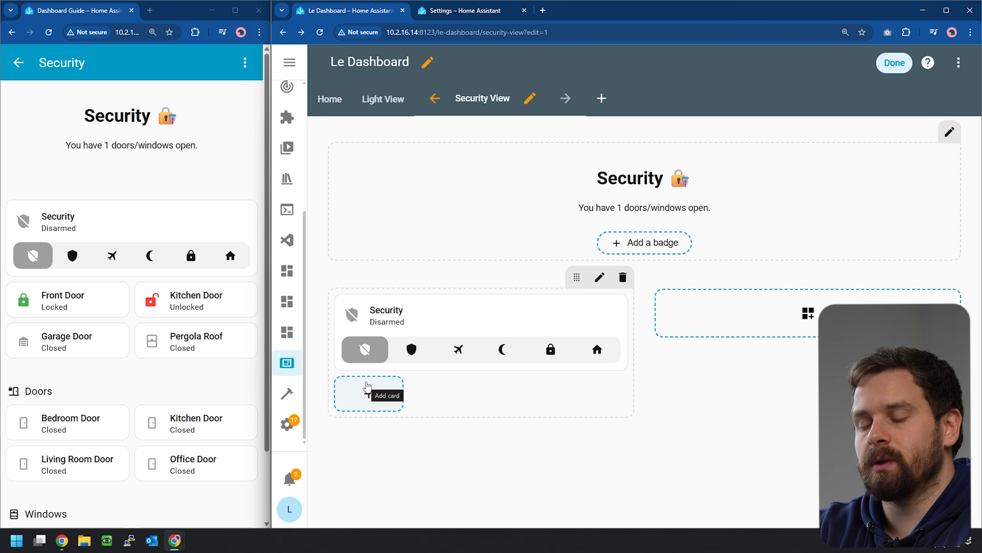
Step: Add a tile card below the Security tile and assign it the Front Door lock entity
{"action": "left_click", "coordinate": [397, 389]}
{"action": "left_click", "coordinate": [747, 247]}
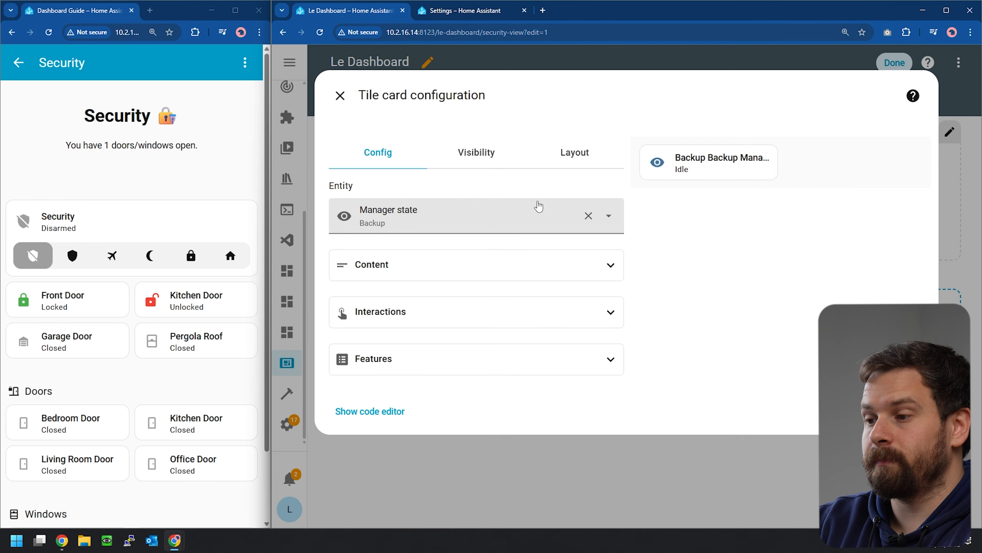
{"action": "left_click", "coordinate": [586, 213]}
{"action": "left_click", "coordinate": [441, 222]}
{"action": "type", "text": "lock."}
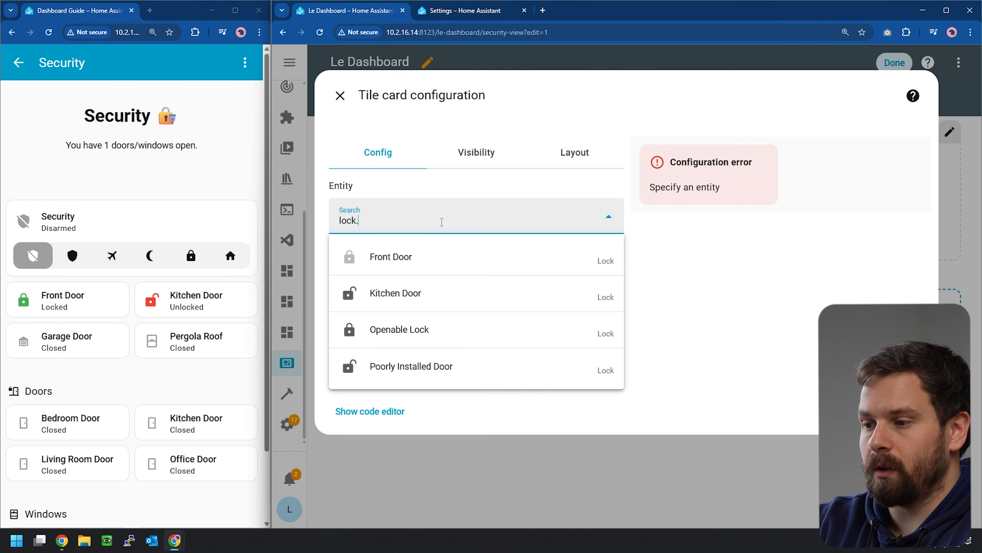
{"action": "left_click", "coordinate": [427, 249]}
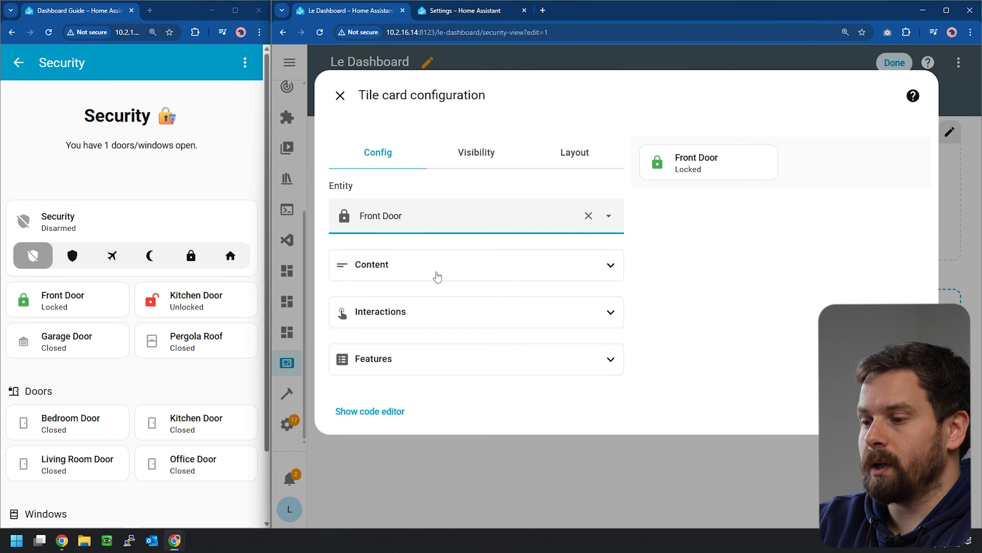
Step: Try the Lock commands feature on the Front Door tile and remove it again
{"action": "left_click", "coordinate": [406, 359]}
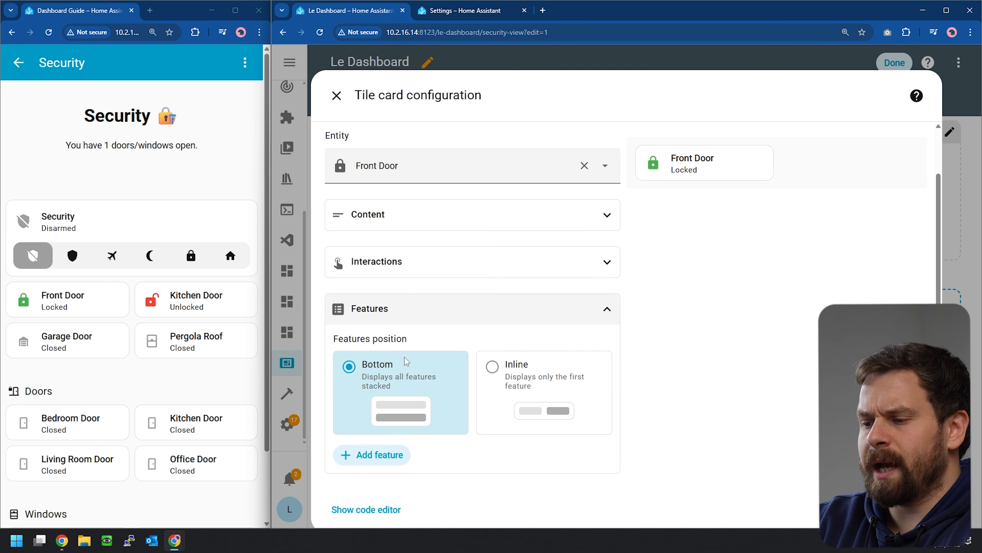
{"action": "left_click", "coordinate": [400, 455]}
{"action": "left_click", "coordinate": [413, 489]}
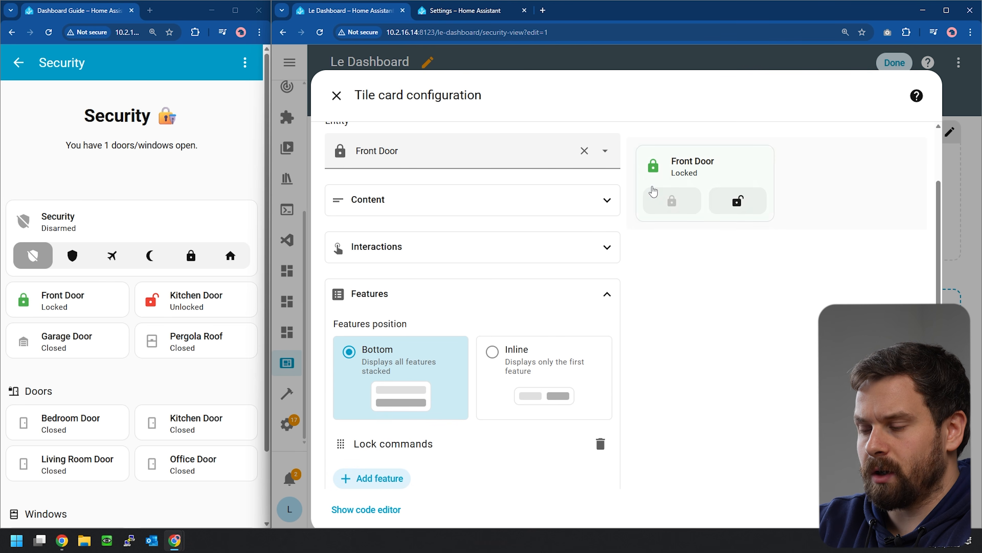
{"action": "left_click", "coordinate": [600, 443]}
{"action": "key", "text": "Escape"}
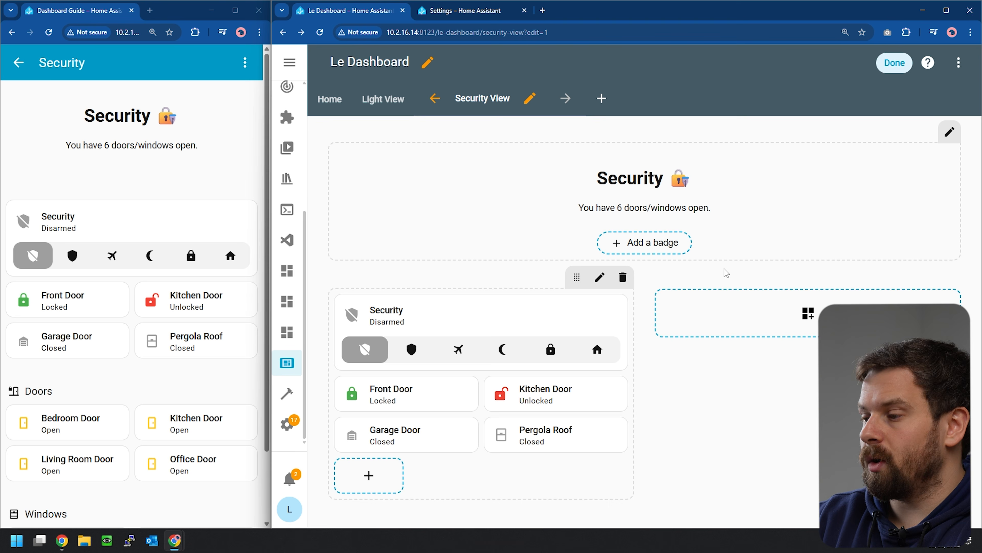
Step: Create a second section in the Security View and set its heading to "Doors"
{"action": "left_click", "coordinate": [713, 329]}
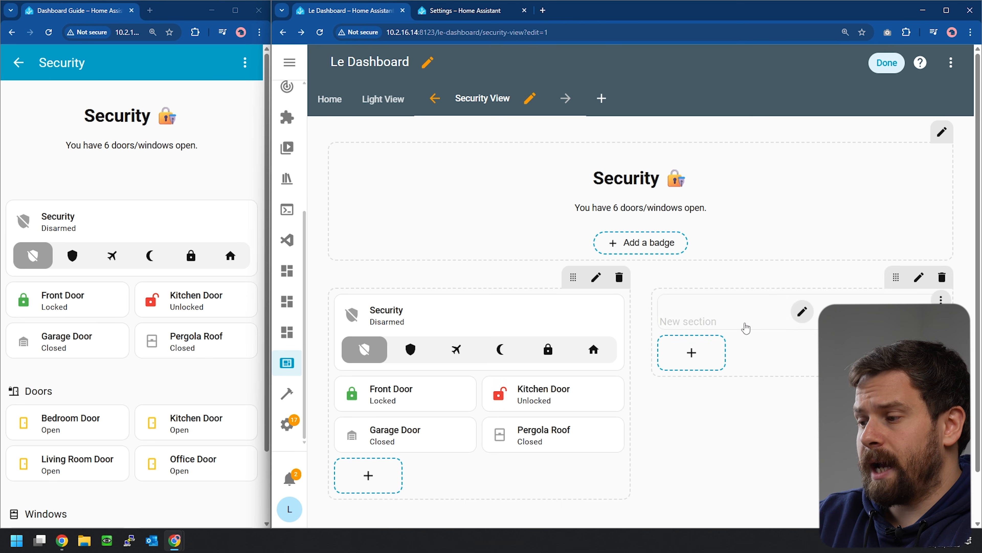
{"action": "left_click", "coordinate": [803, 312]}
{"action": "left_click", "coordinate": [421, 292]}
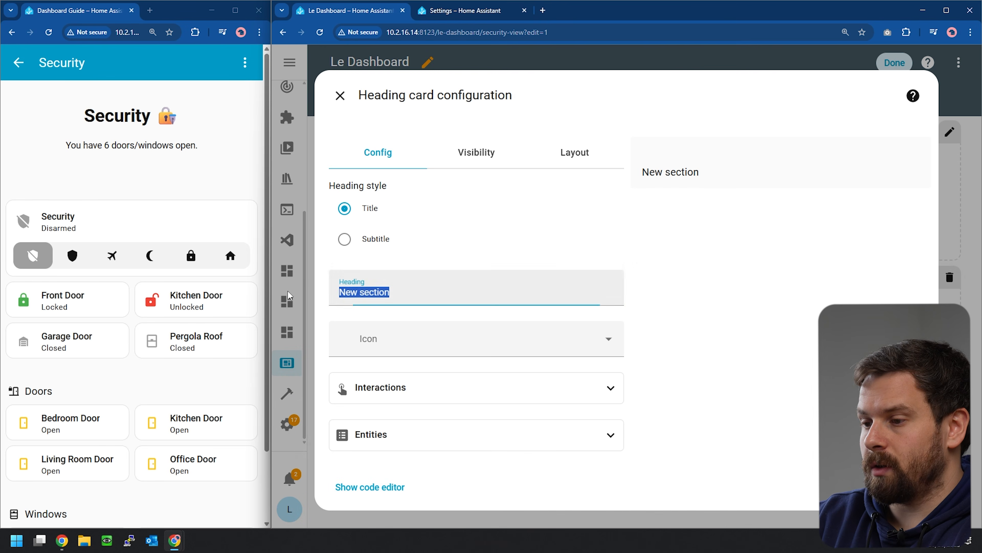
{"action": "left_click_drag", "start_coordinate": [420, 292], "coordinate": [278, 289]}
{"action": "type", "text": "Doors"}
{"action": "key", "text": "Tab"}
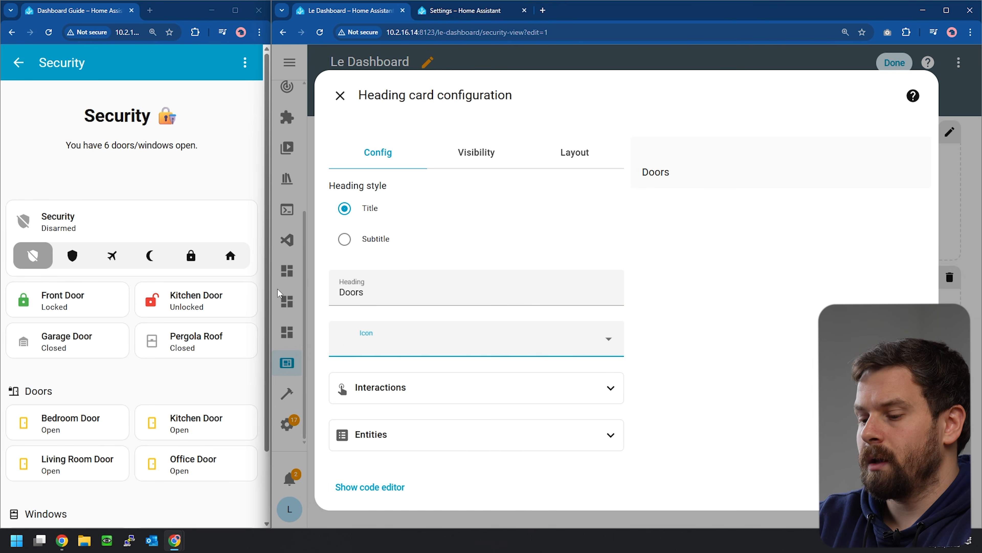
Step: Add tile cards for the Bedroom Door and Kitchen Door binary sensors to the Doors section
{"action": "type", "text": "door"}
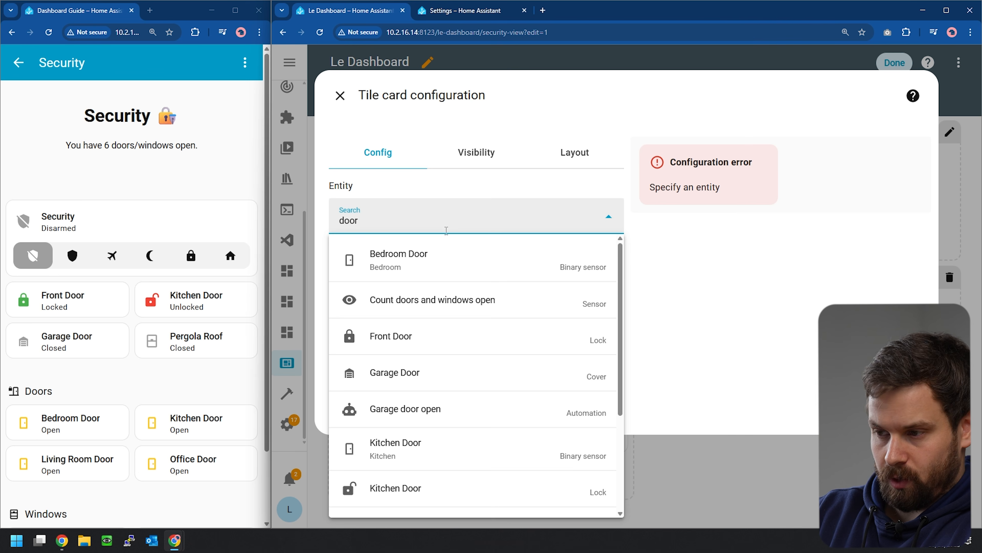
{"action": "left_click", "coordinate": [492, 260]}
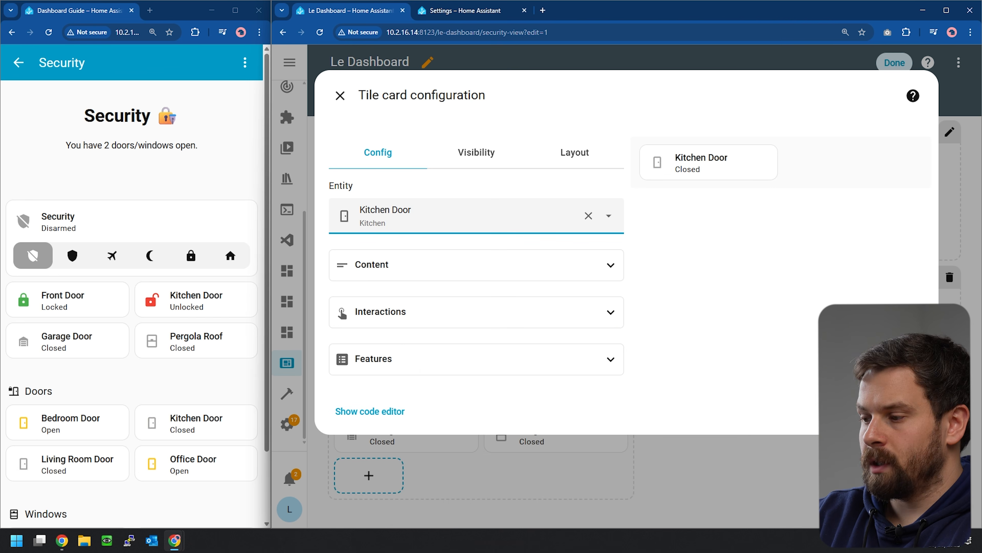
{"action": "left_click", "coordinate": [905, 410]}
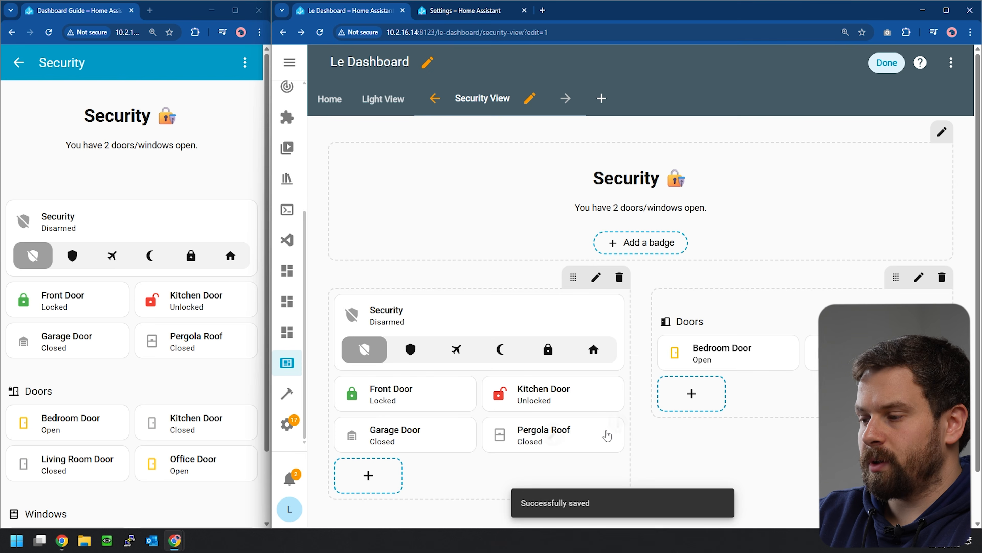
Step: Add a tile card for the Living Room Door binary sensor to the Doors section
{"action": "left_click", "coordinate": [691, 391]}
{"action": "left_click", "coordinate": [760, 248]}
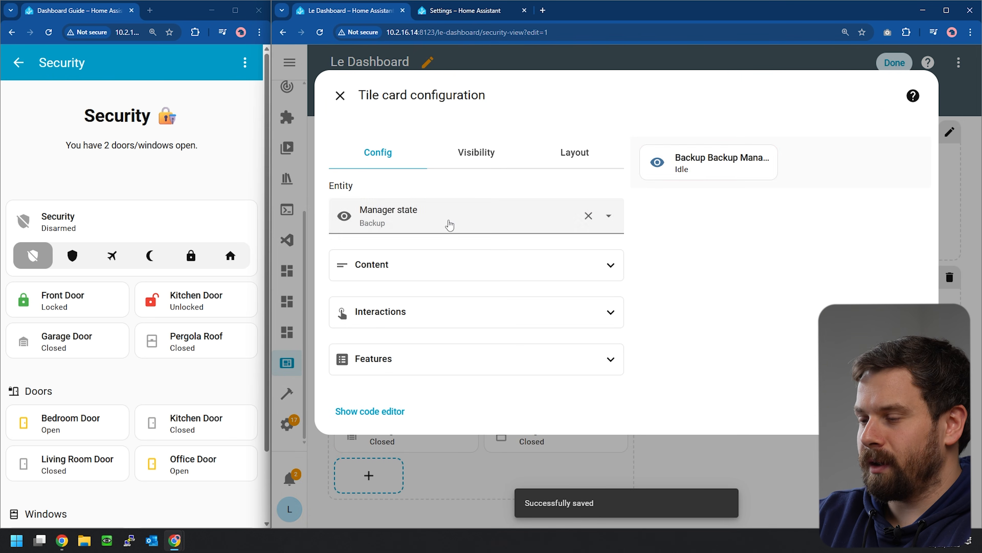
{"action": "left_click", "coordinate": [587, 215]}
{"action": "left_click", "coordinate": [386, 223]}
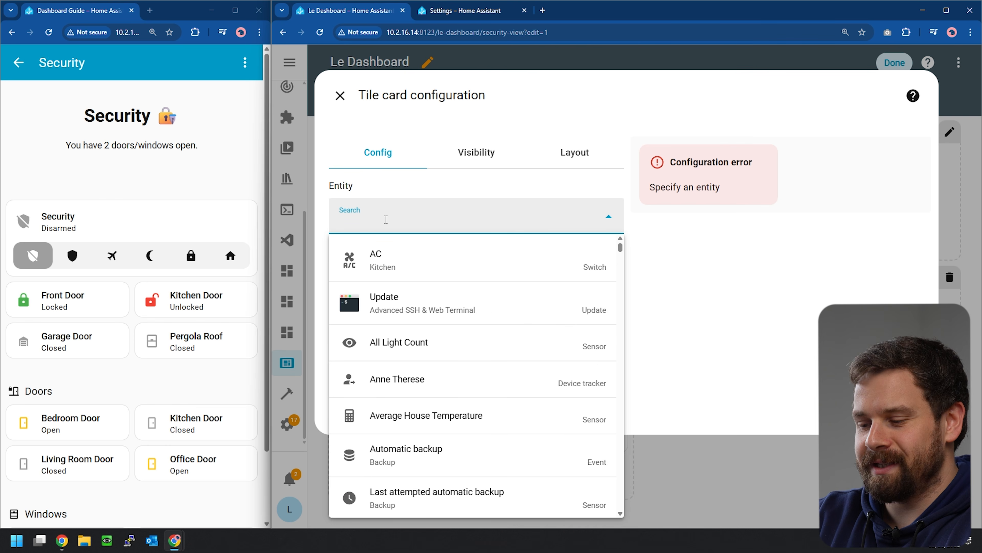
{"action": "type", "text": "living room door"}
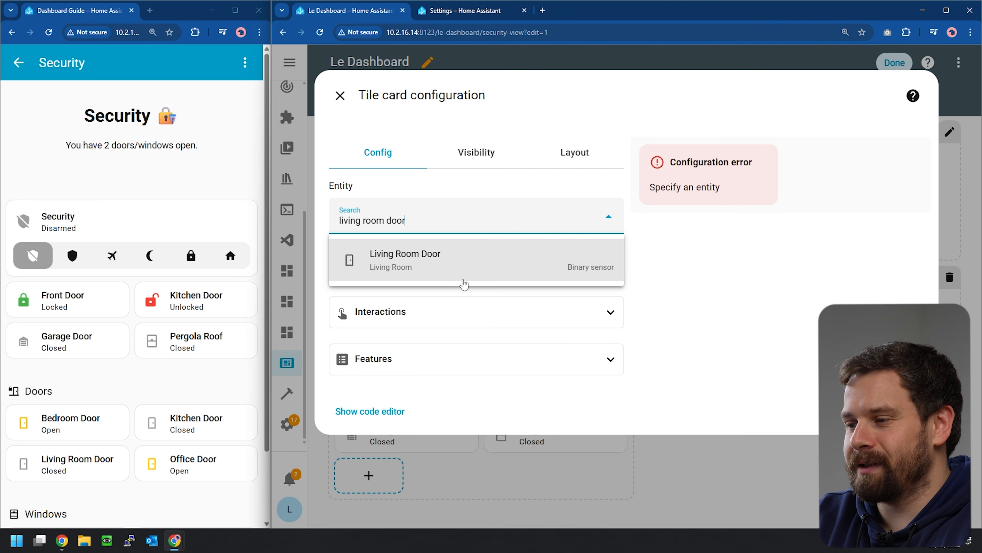
{"action": "left_click", "coordinate": [480, 271]}
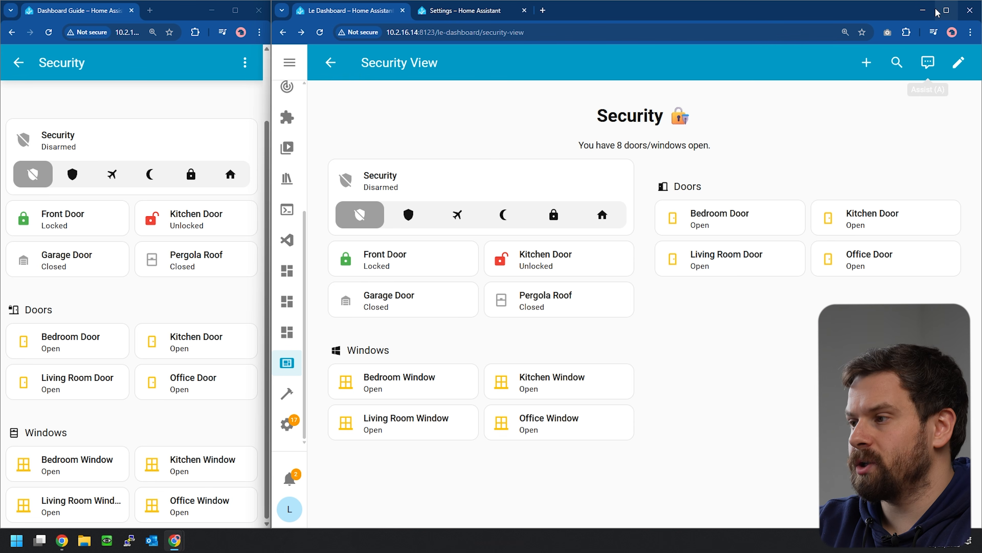
Step: Check the Security View's layout in a maximized window and in the iPhone 14 Pro Max device emulation
{"action": "left_click", "coordinate": [946, 10]}
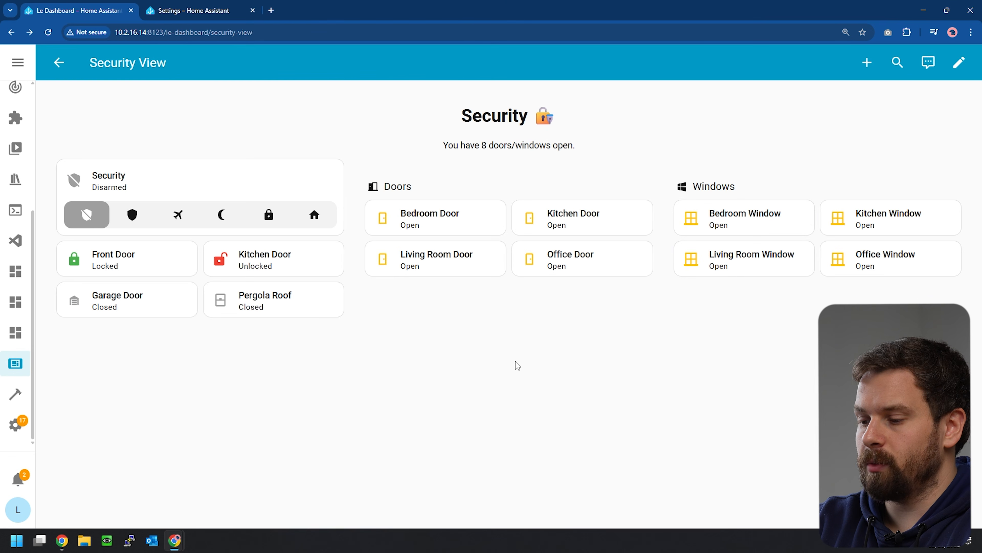
{"action": "key", "text": "ctrl+shift+i"}
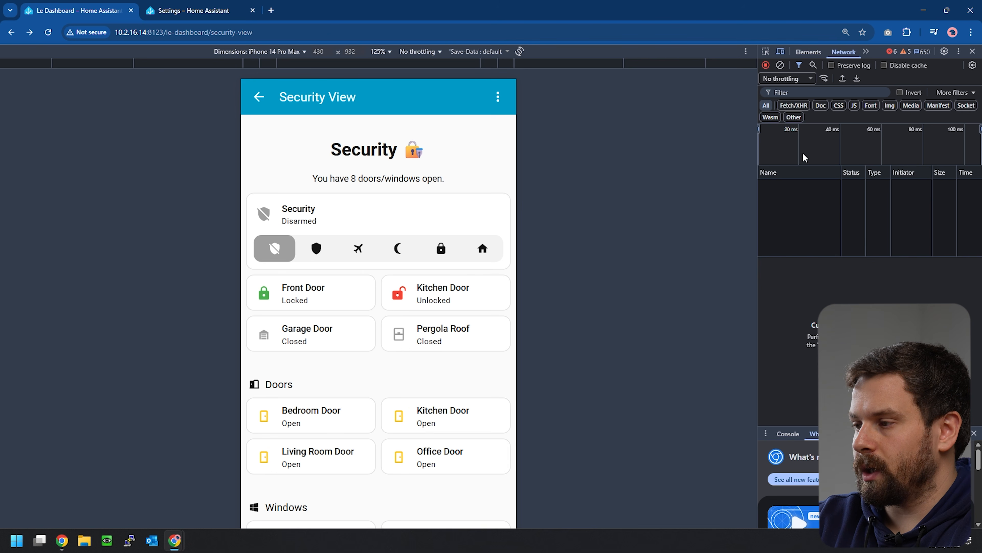
{"action": "left_click", "coordinate": [972, 51]}
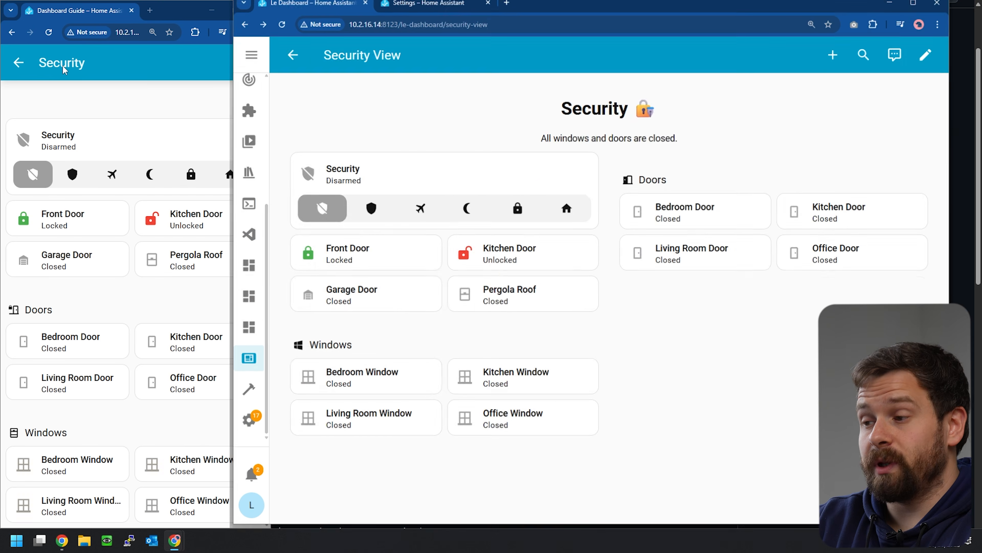
Step: Return to the Home view, edit the Security shield tile and set its tap behaviour to Navigate
{"action": "left_click", "coordinate": [336, 68]}
{"action": "left_click", "coordinate": [958, 62]}
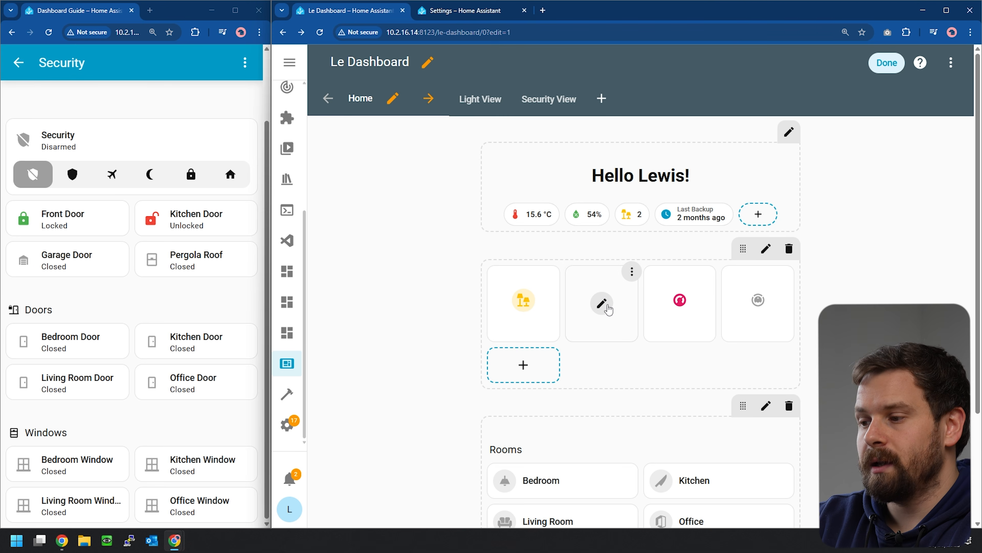
{"action": "left_click", "coordinate": [601, 305]}
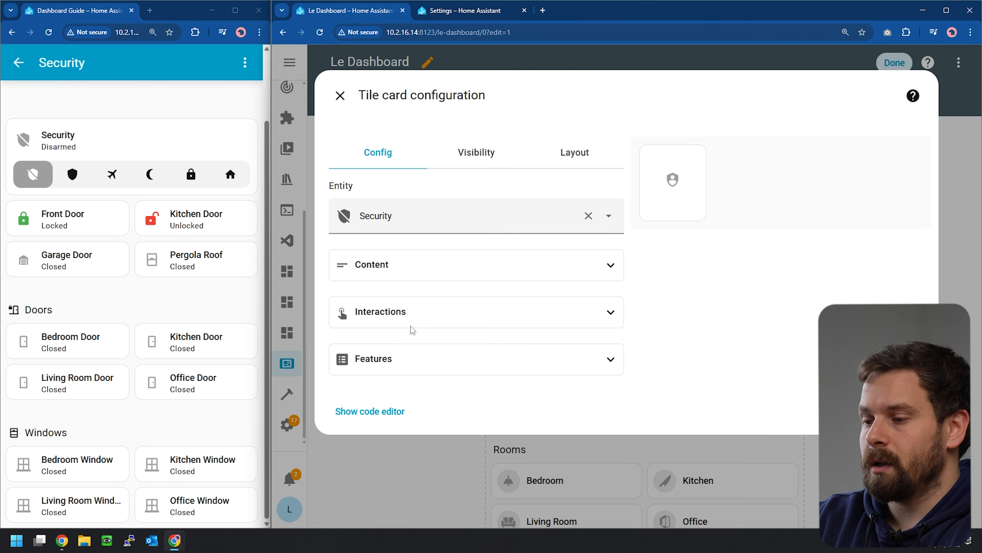
{"action": "left_click", "coordinate": [410, 314]}
{"action": "left_click", "coordinate": [596, 313]}
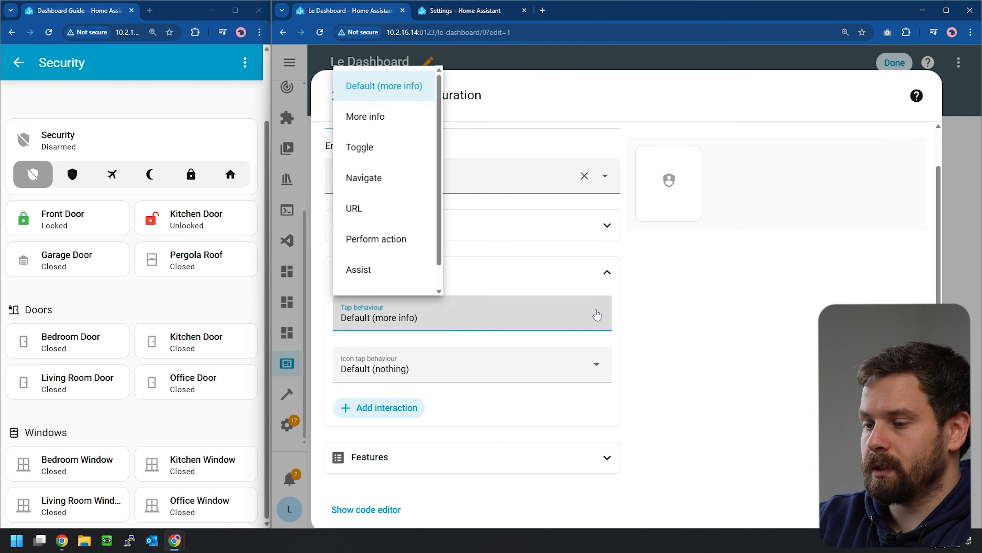
{"action": "left_click", "coordinate": [369, 176]}
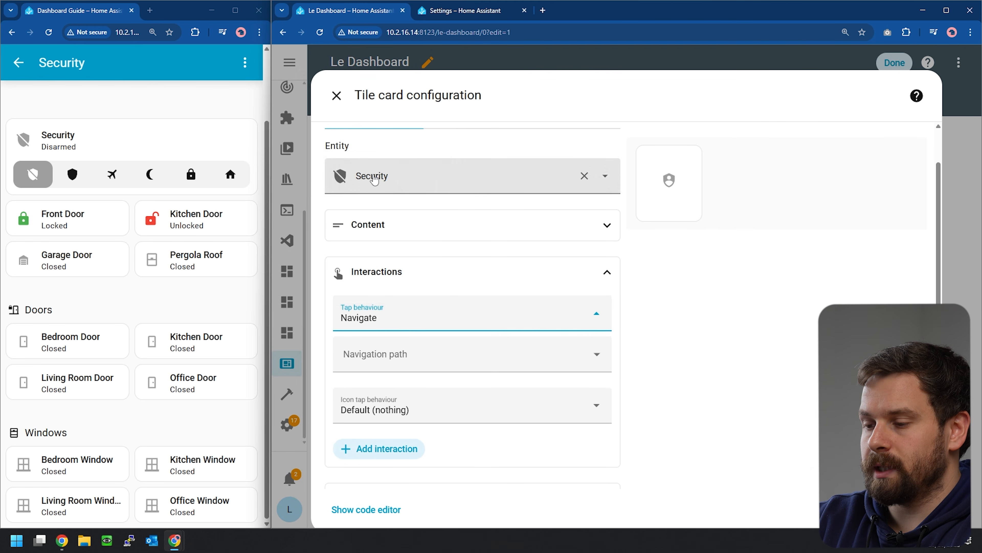
Step: Set the Security tile's navigation path to the Security View, choose its icon tap behaviour and save the card
{"action": "left_click", "coordinate": [412, 352]}
{"action": "type", "text": "le-dash"}
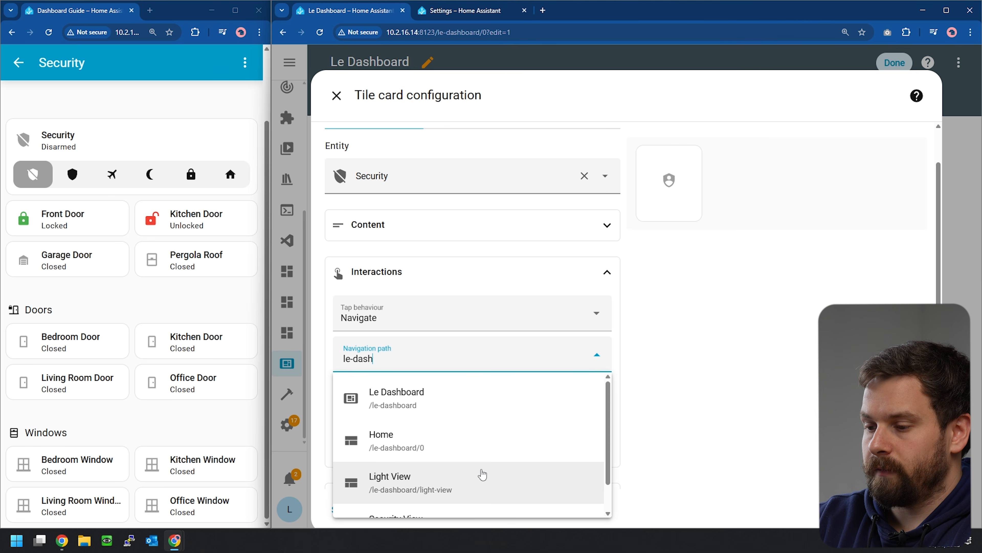
{"action": "scroll", "coordinate": [445, 484], "scroll_direction": "down", "scroll_amount": 1}
{"action": "type", "text": "ash"}
{"action": "left_click", "coordinate": [443, 492]}
{"action": "left_click", "coordinate": [588, 404]}
{"action": "left_click", "coordinate": [364, 243]}
{"action": "left_click", "coordinate": [915, 509]}
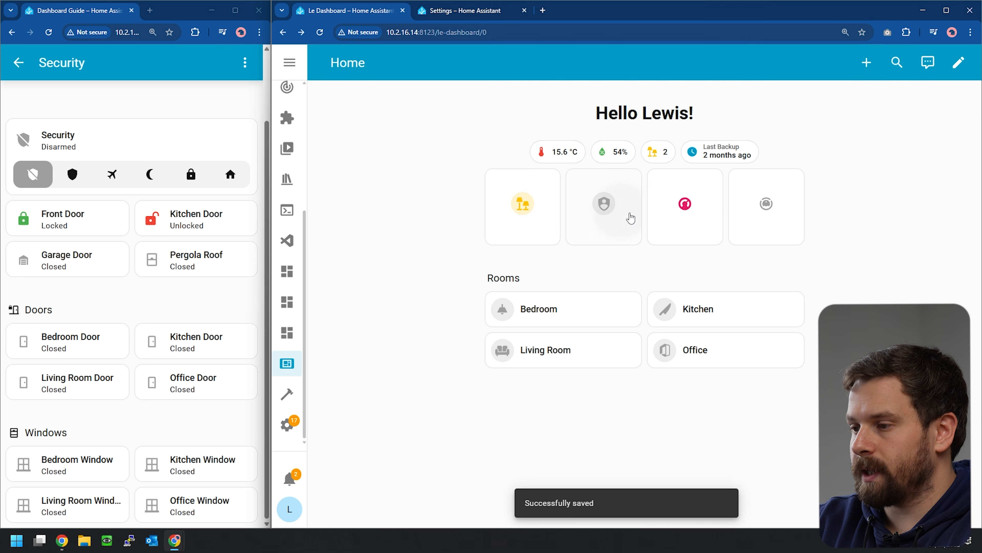
Step: Test the Security tile by opening the Security View from it and returning to Home
{"action": "left_click", "coordinate": [630, 214]}
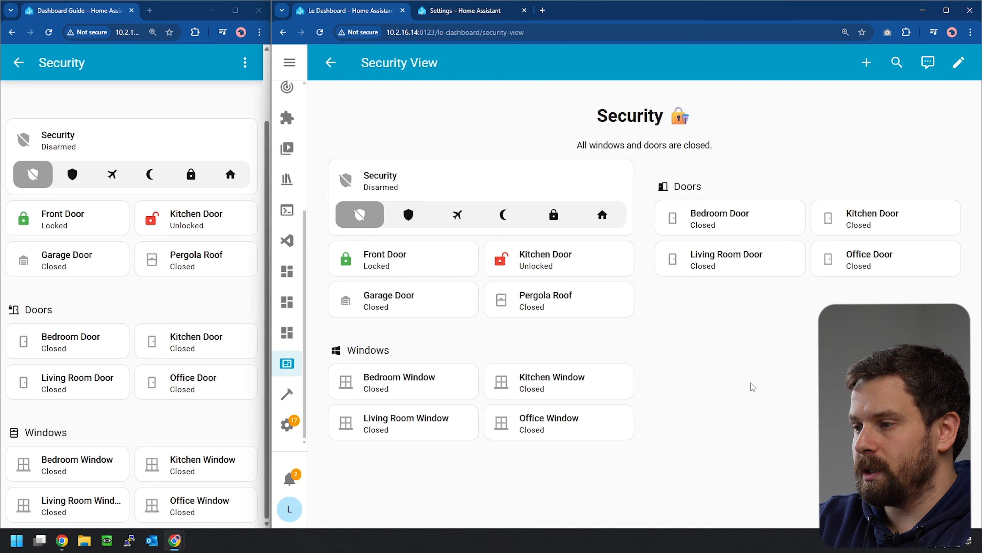
{"action": "left_click", "coordinate": [329, 63]}
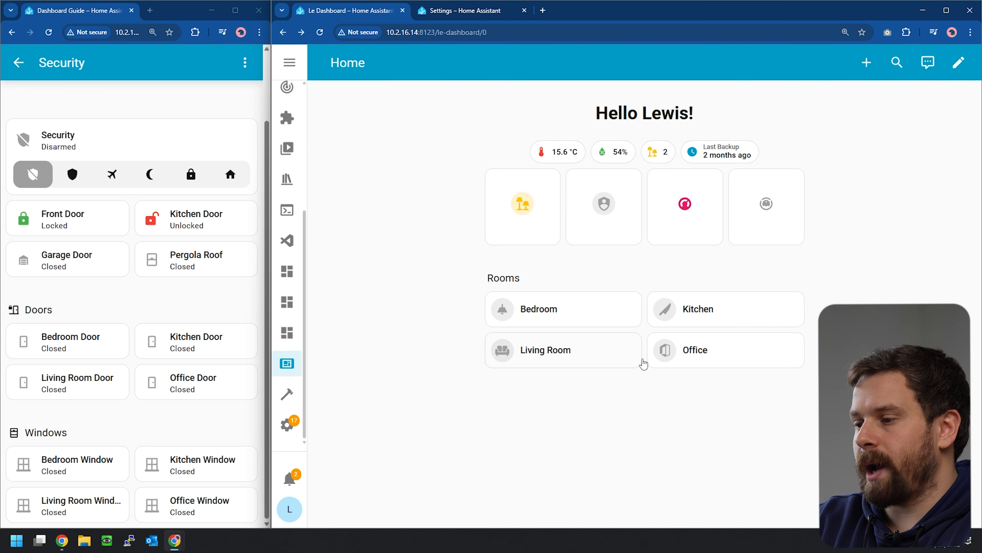
Step: Edit the climate tile on the Home view and replace its Thermostat entity with Ecobee
{"action": "left_click", "coordinate": [959, 62]}
{"action": "mouse_move", "coordinate": [677, 296]}
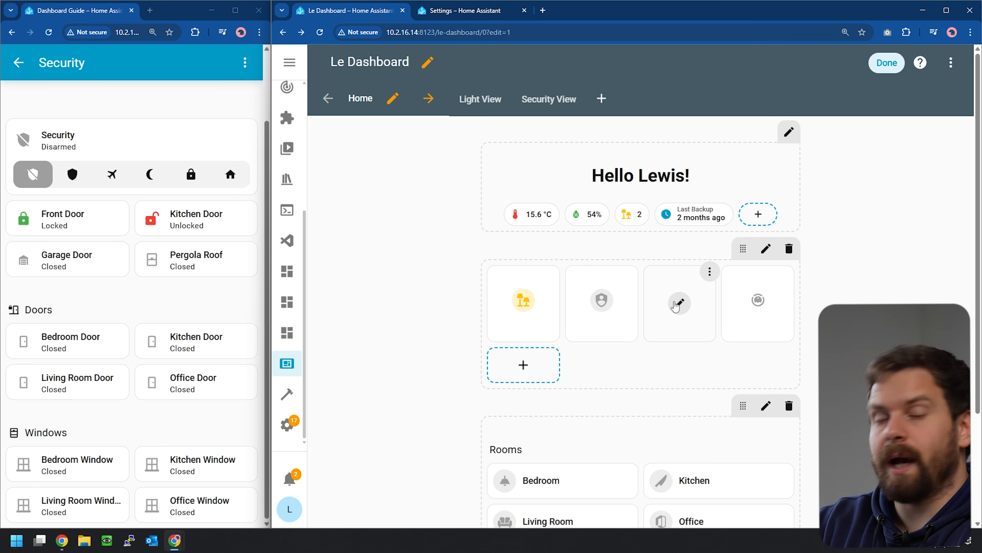
{"action": "left_click", "coordinate": [677, 304]}
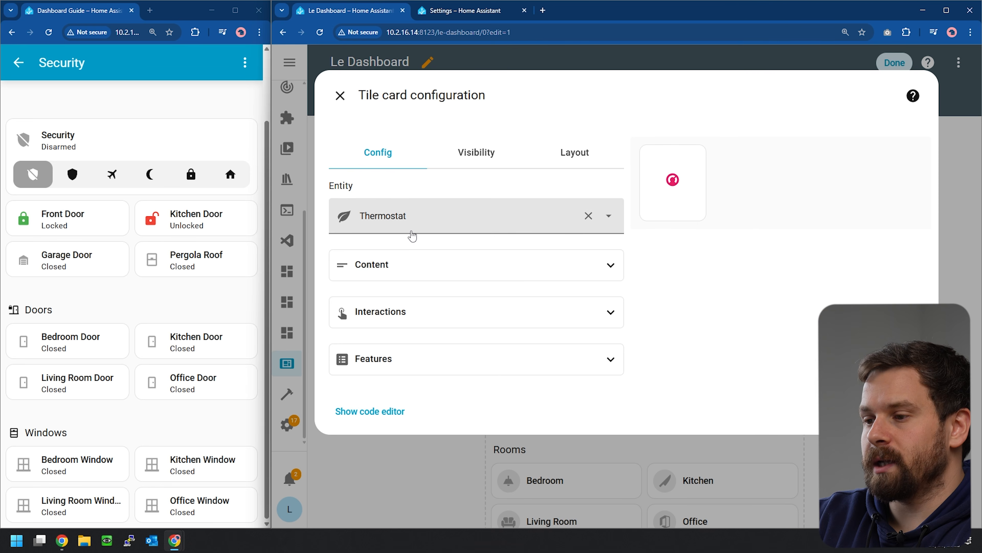
{"action": "left_click", "coordinate": [608, 215]}
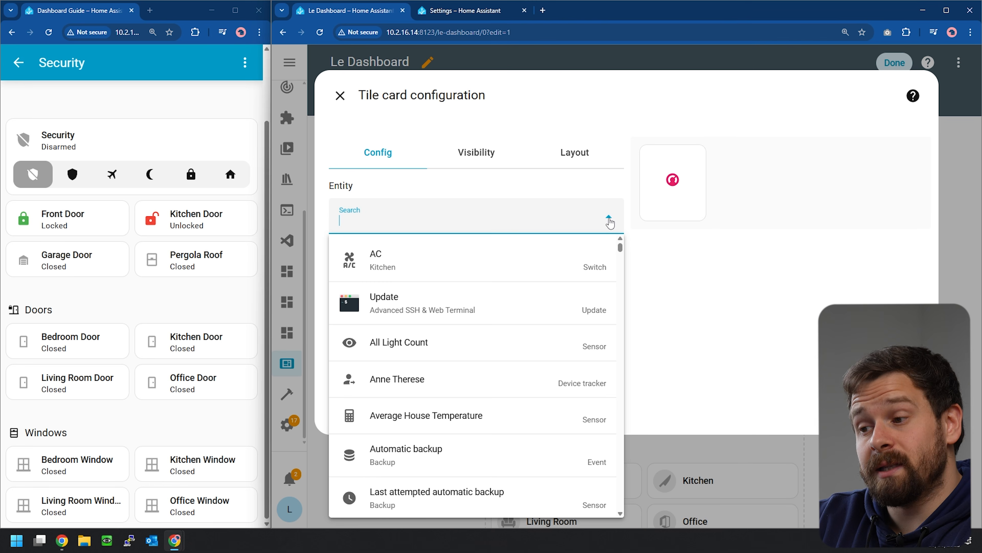
{"action": "type", "text": "thermos"}
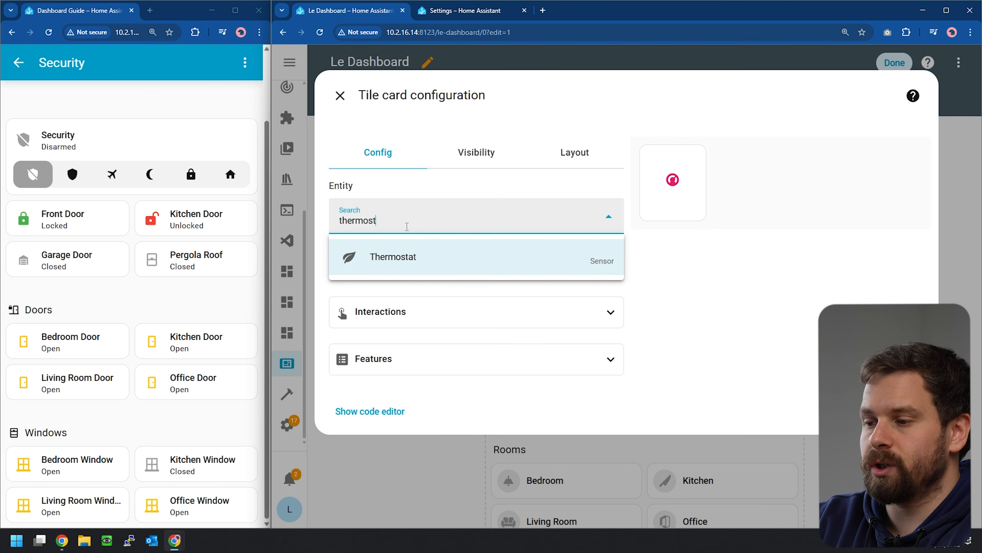
{"action": "key", "text": "ctrl+a"}
{"action": "type", "text": "eco"}
{"action": "left_click", "coordinate": [526, 336]}
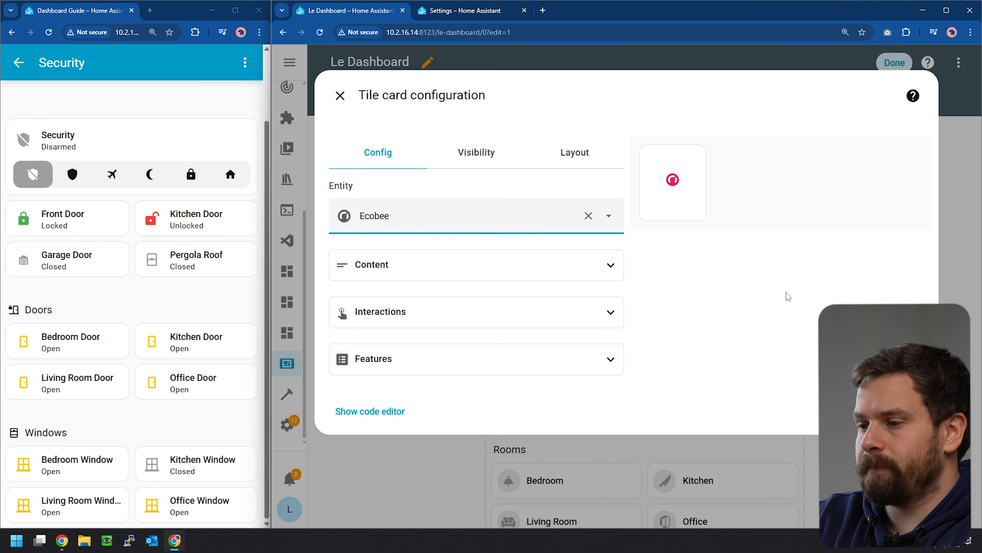
Step: Clear the climate tile's entity, search for "climate" and assign the Ecobee climate entity again
{"action": "left_click", "coordinate": [585, 215]}
{"action": "left_click", "coordinate": [450, 223]}
{"action": "type", "text": "climate"}
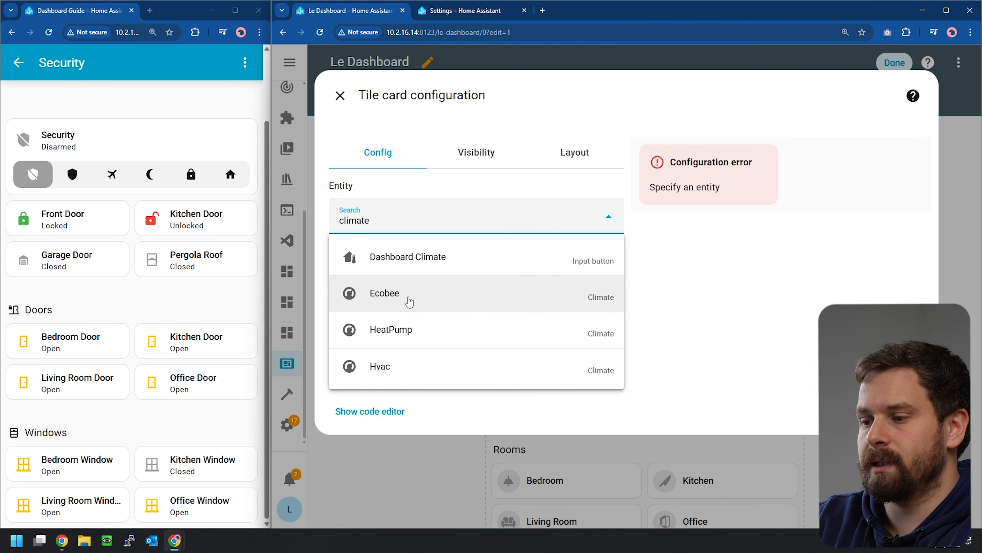
{"action": "left_click", "coordinate": [421, 298]}
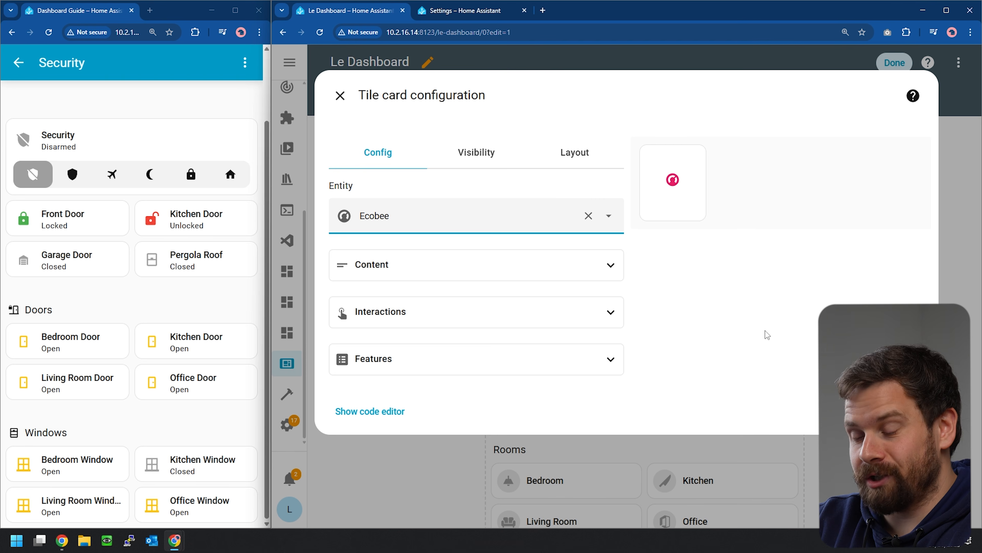
{"action": "left_click", "coordinate": [484, 324]}
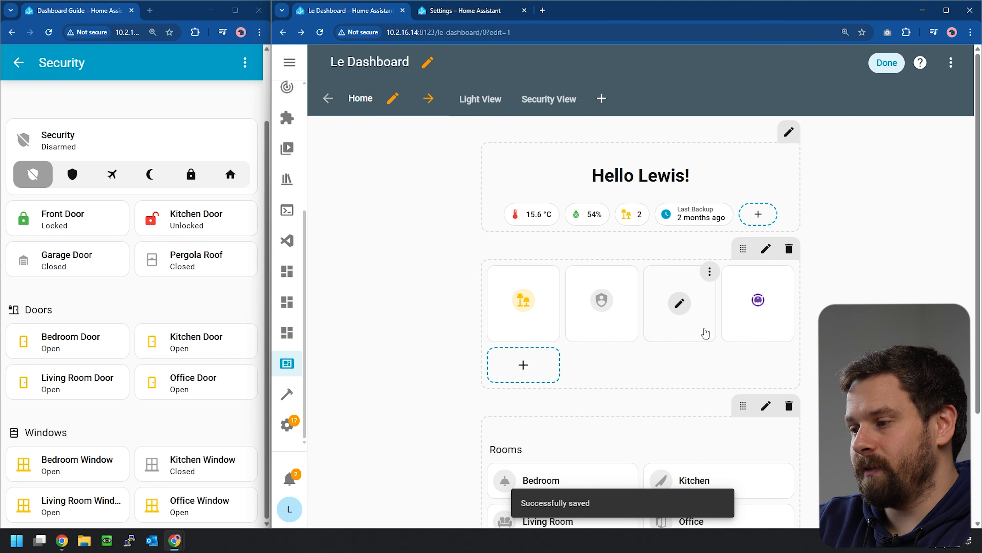
Step: Finish editing and try the climate tile by setting Ecobee's heat target to 15.0 °C and cool target to 31.0 °C
{"action": "left_click", "coordinate": [703, 332]}
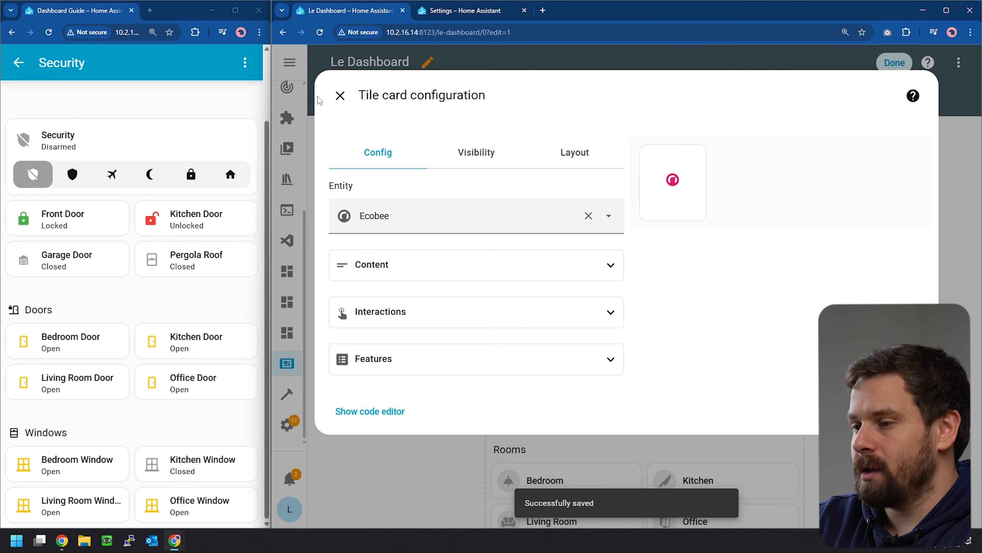
{"action": "left_click", "coordinate": [340, 95]}
{"action": "left_click", "coordinate": [893, 63]}
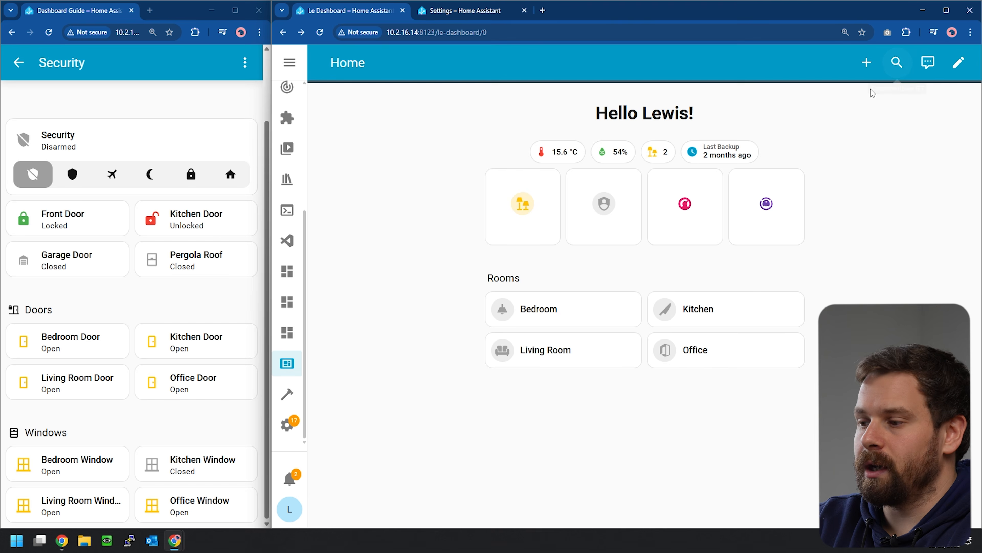
{"action": "left_click", "coordinate": [689, 217]}
{"action": "left_click_drag", "start_coordinate": [625, 199], "coordinate": [548, 244]}
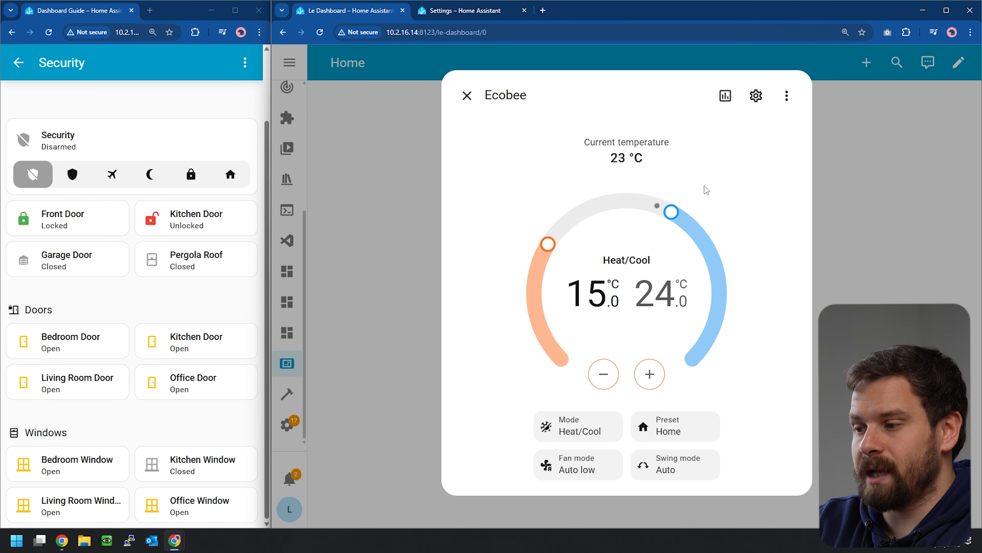
{"action": "left_click_drag", "start_coordinate": [672, 213], "coordinate": [718, 303]}
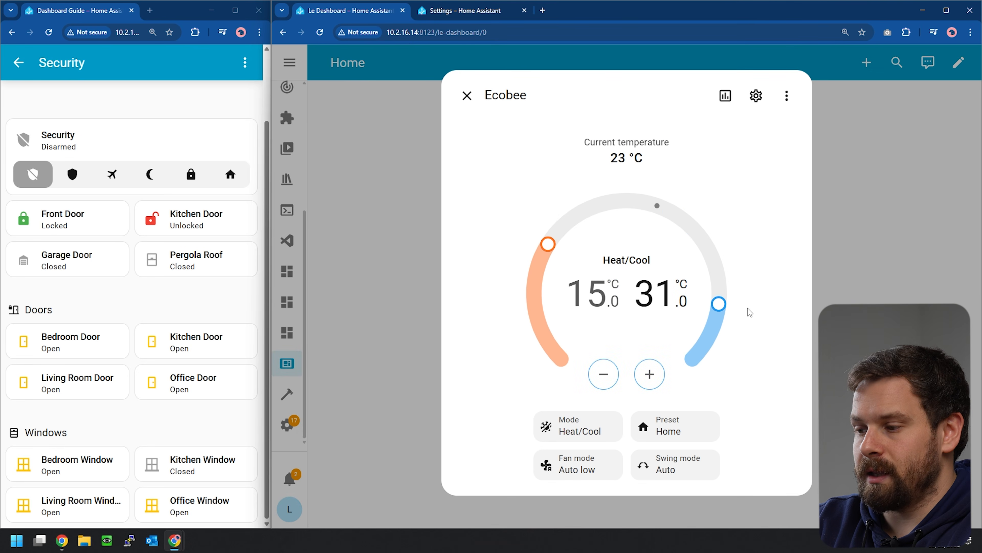
{"action": "left_click", "coordinate": [471, 104]}
Step: Review the vacuum tile on the Home view and view the Bedroom RoboVac's status and commands
{"action": "left_click", "coordinate": [959, 62]}
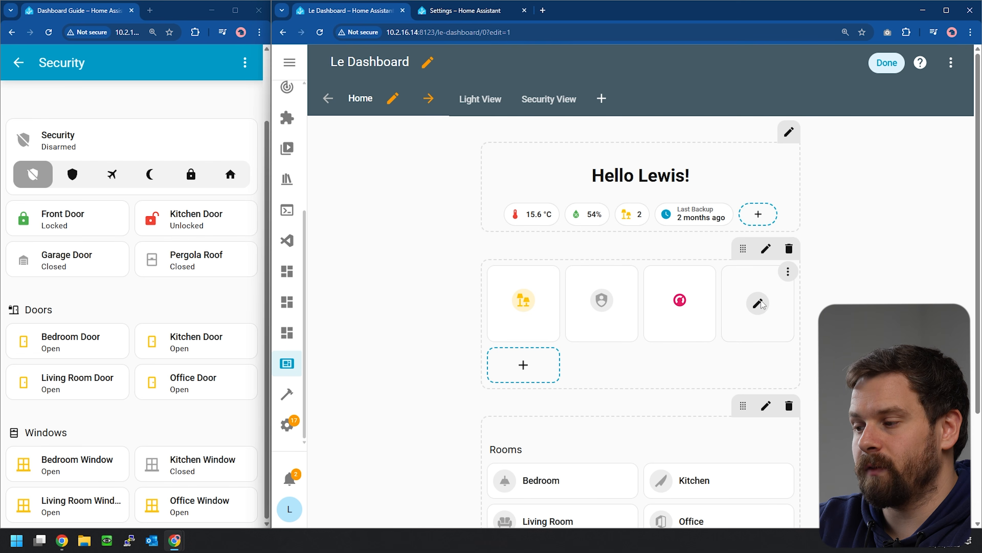
{"action": "left_click", "coordinate": [758, 305]}
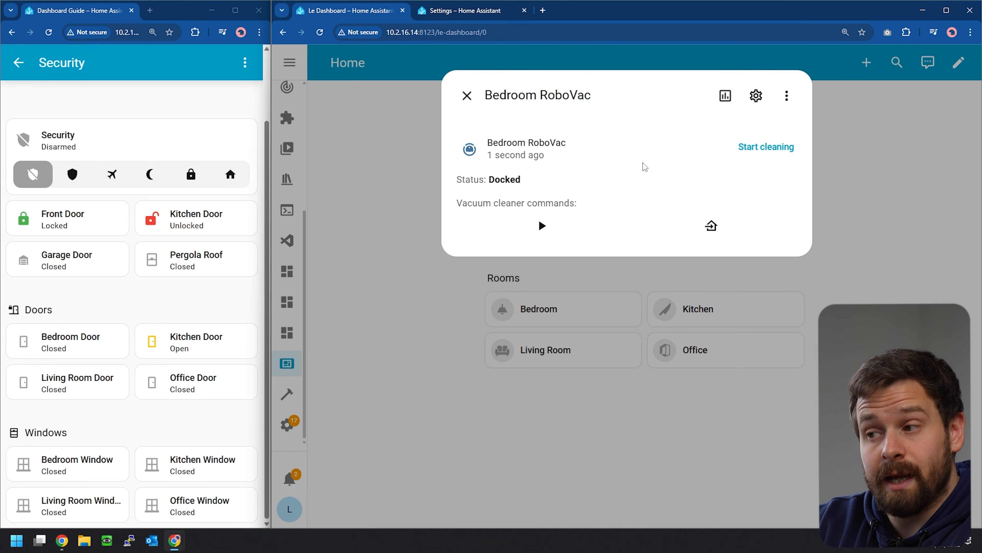
{"action": "left_click", "coordinate": [467, 95]}
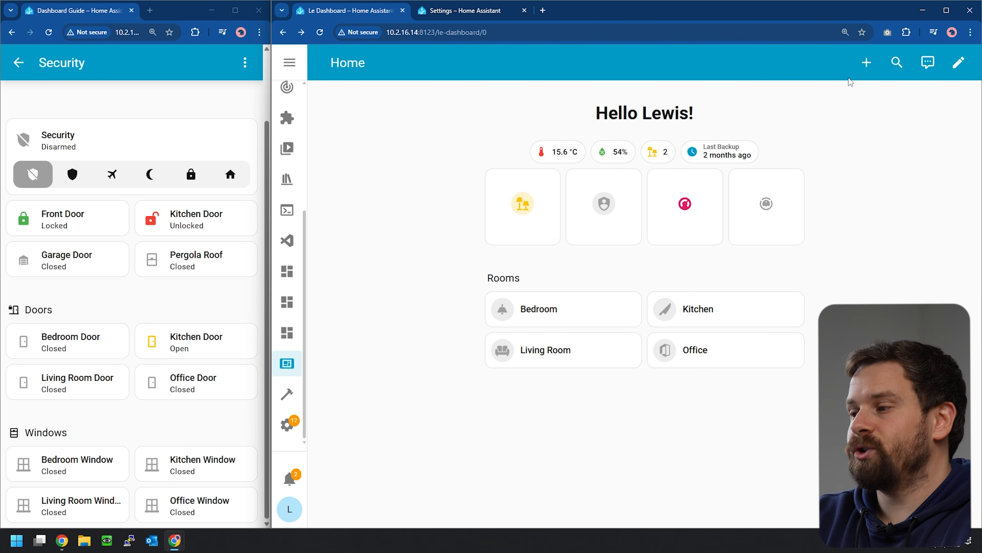
Step: Create a new dashboard view titled "Bedroom" with the Sections layout
{"action": "left_click", "coordinate": [960, 64]}
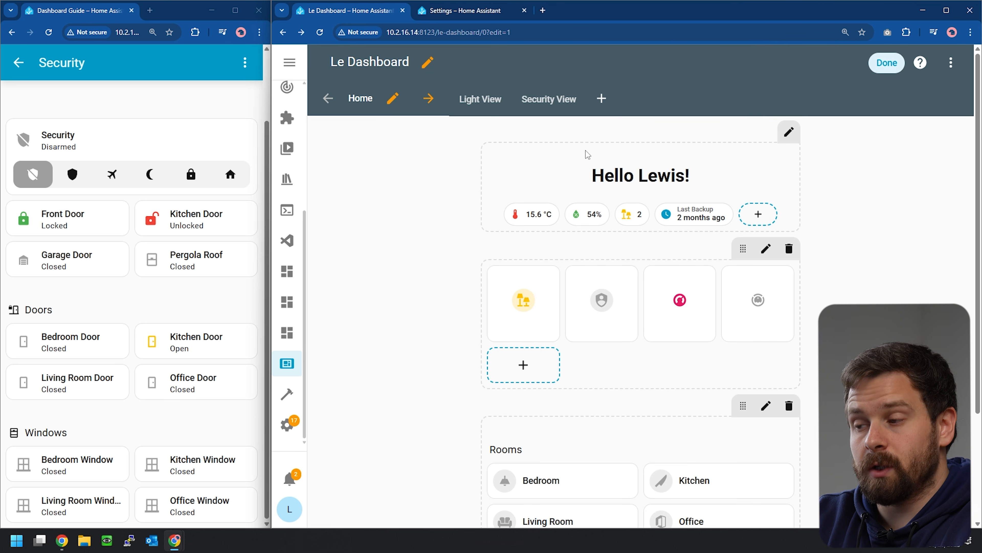
{"action": "left_click", "coordinate": [602, 98]}
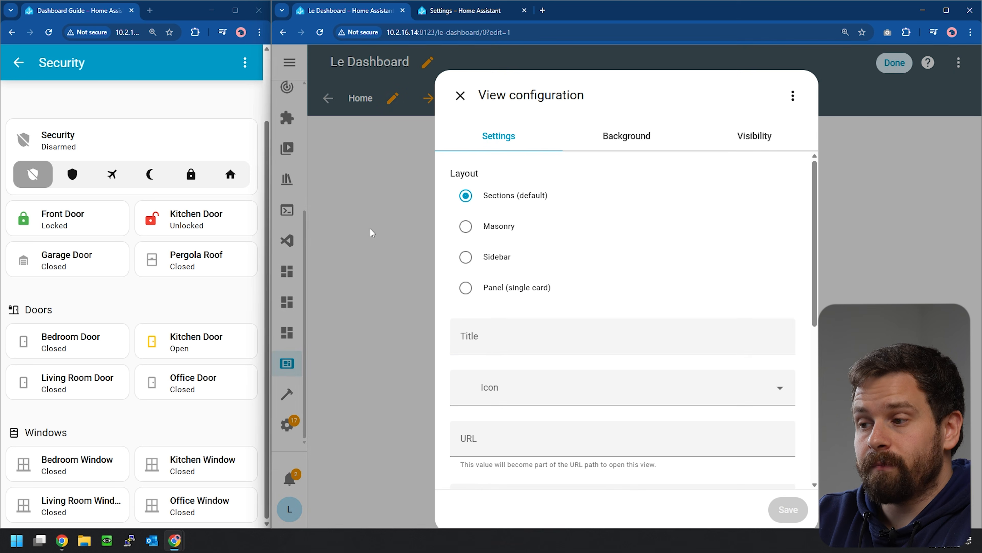
{"action": "left_click", "coordinate": [543, 335]}
{"action": "type", "text": "Bedroom"}
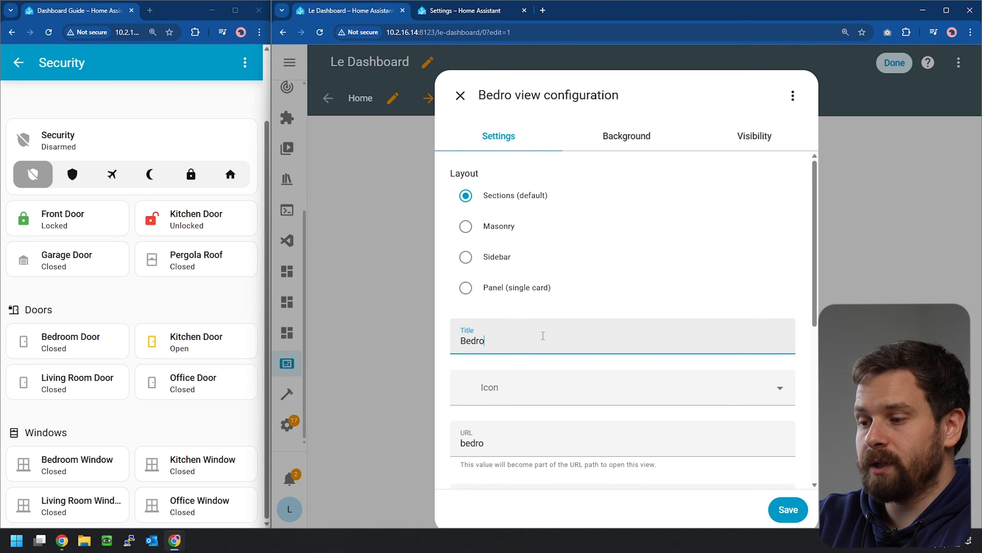
{"action": "scroll", "coordinate": [660, 391], "scroll_direction": "down", "scroll_amount": 5}
{"action": "left_click", "coordinate": [783, 242]}
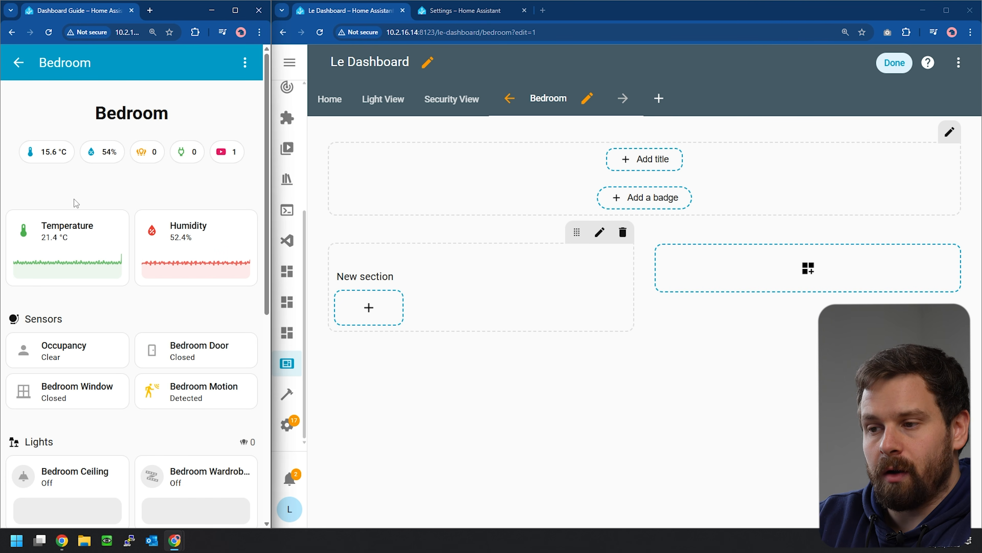
Step: Add a text-only title to the Bedroom view with the content "# Bedroom" followed by a bed emoji
{"action": "left_click", "coordinate": [653, 160]}
{"action": "left_click", "coordinate": [431, 375]}
{"action": "key", "text": "ctrl+a"}
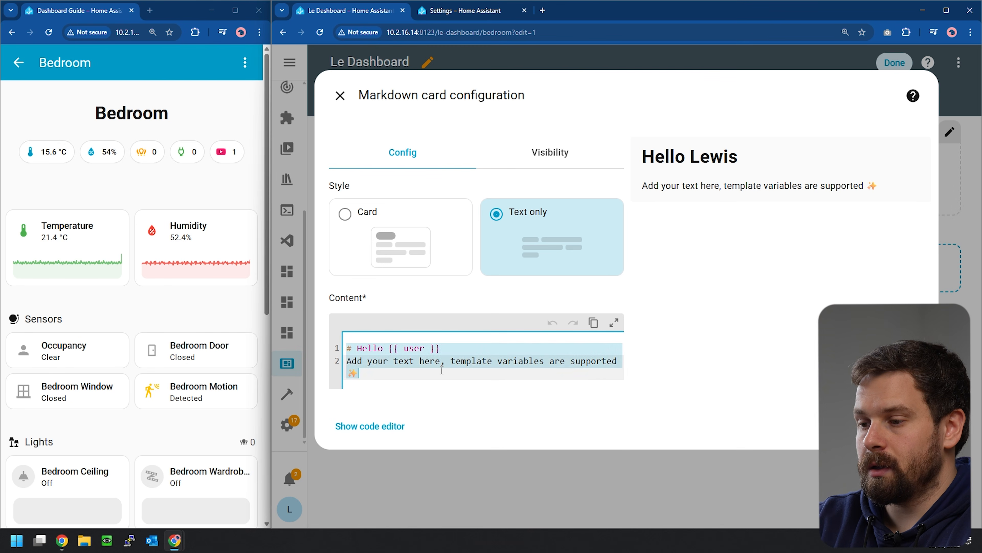
{"action": "key", "text": "BackSpace"}
{"action": "type", "text": "Bedroom"}
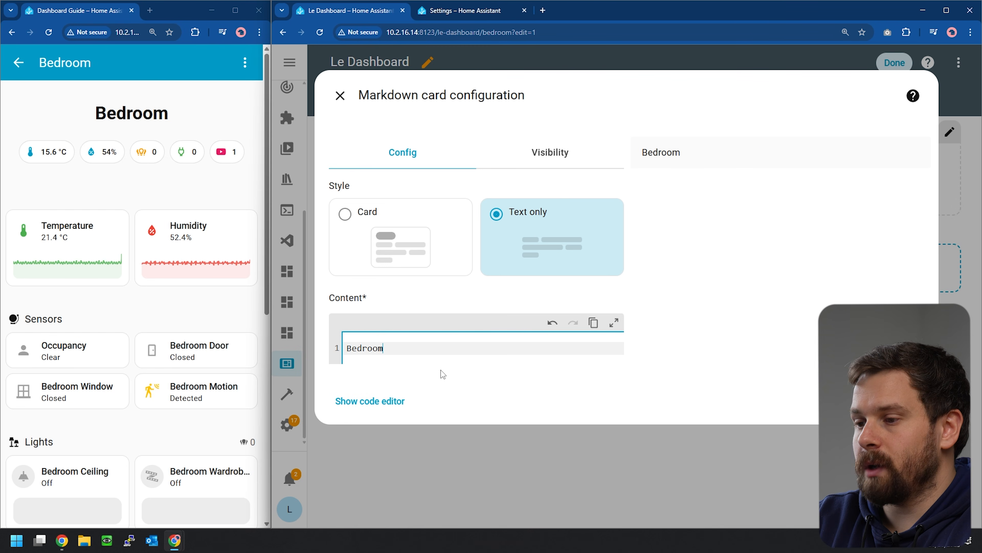
{"action": "type", "text": "#"}
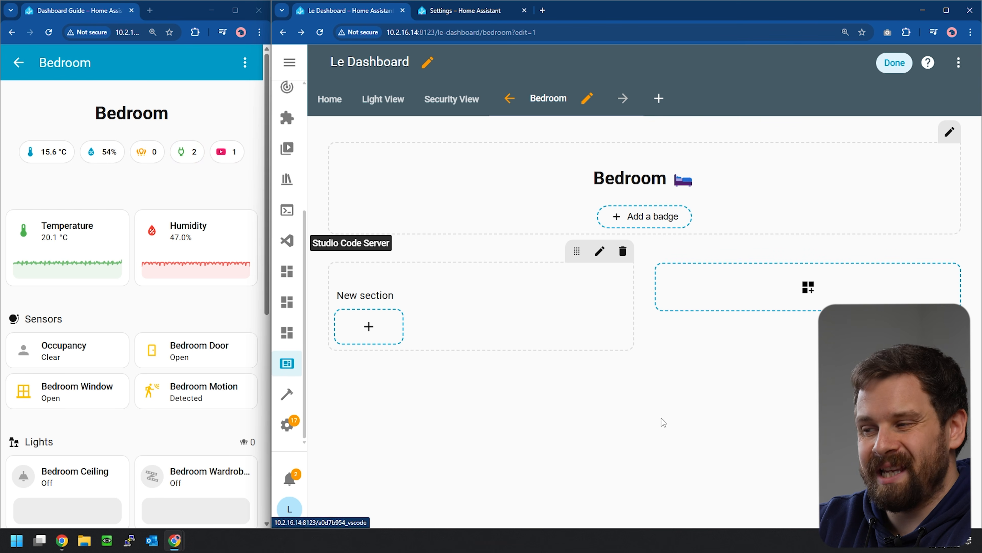
Step: Add badges for the bedroom temperature and bedroom humidity beneath the view title
{"action": "left_click", "coordinate": [630, 217]}
{"action": "left_click", "coordinate": [520, 285]}
{"action": "left_click", "coordinate": [585, 221]}
{"action": "left_click", "coordinate": [451, 233]}
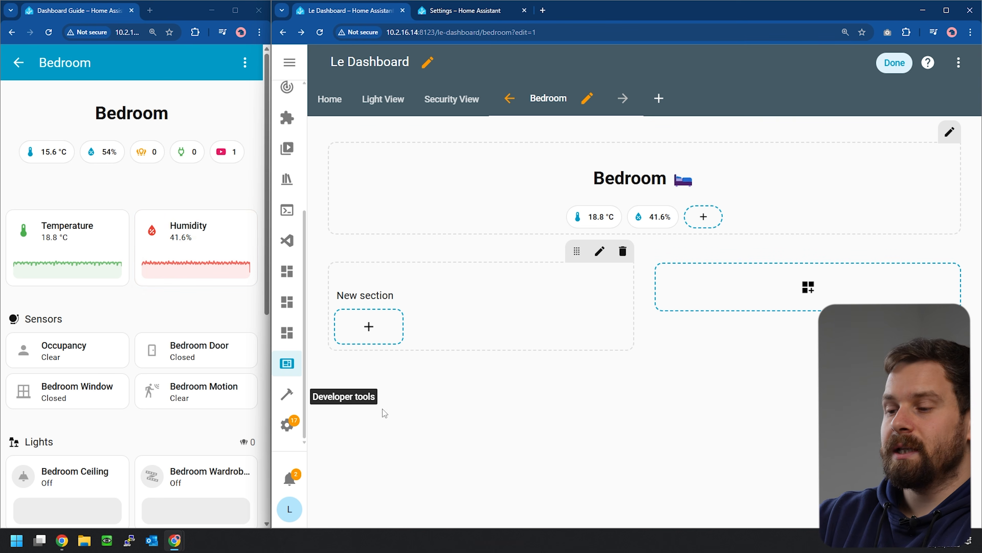
Step: Delete the "New section" heading from the first section of the Bedroom view
{"action": "mouse_move", "coordinate": [502, 295]}
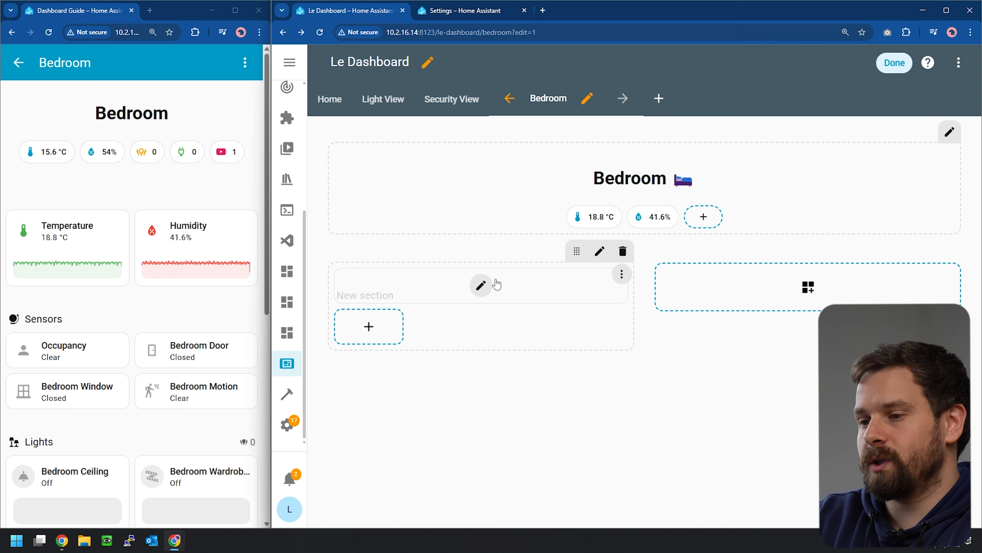
{"action": "left_click", "coordinate": [622, 274]}
{"action": "left_click", "coordinate": [615, 429]}
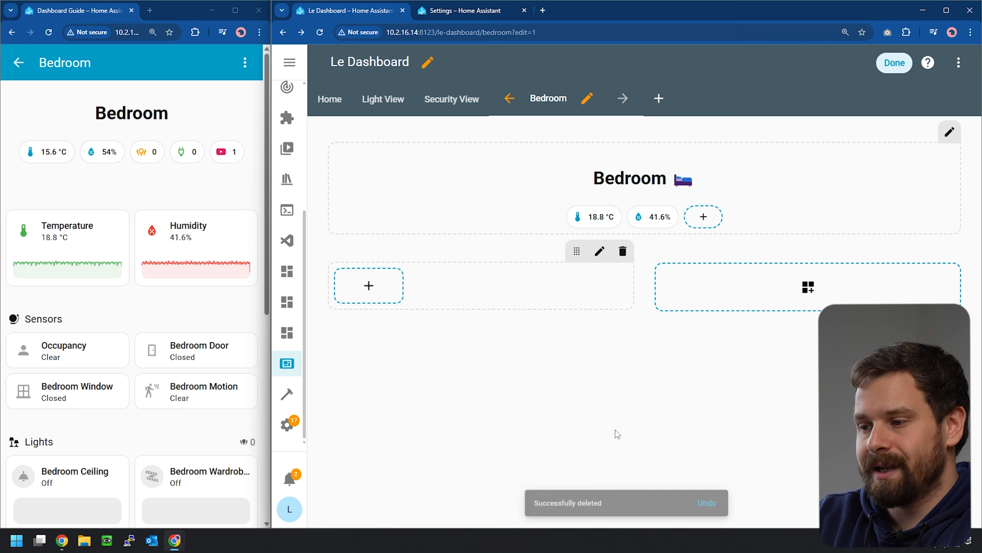
Step: Add a tile card to the first section for the Bedroom Temperature sensor, named "Temperature" and coloured red
{"action": "left_click", "coordinate": [386, 290]}
{"action": "left_click", "coordinate": [711, 250]}
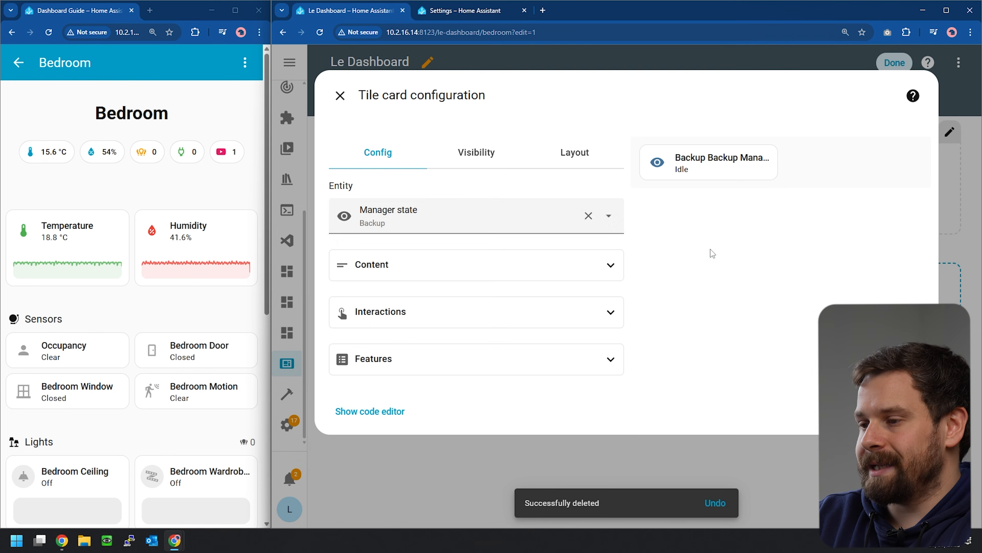
{"action": "left_click", "coordinate": [593, 217]}
{"action": "left_click", "coordinate": [398, 223]}
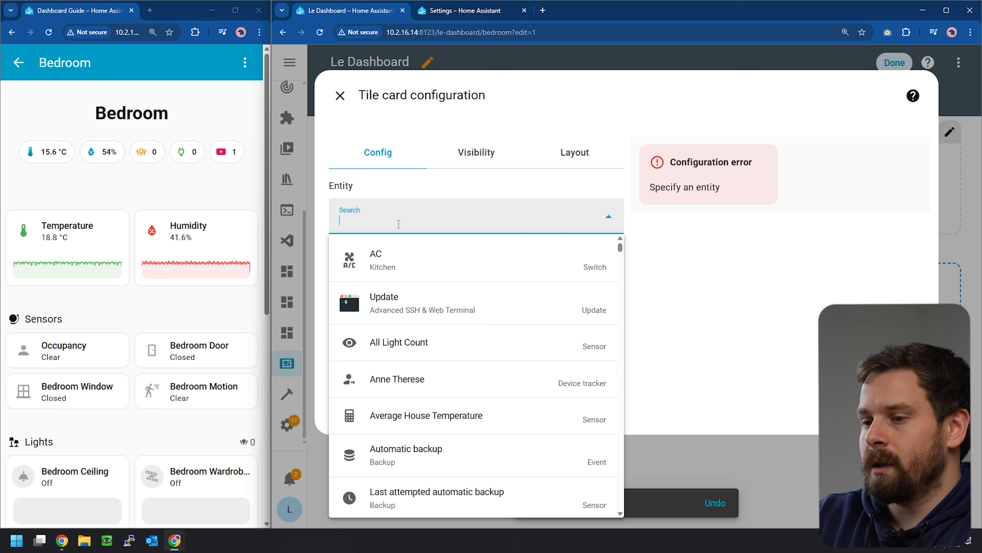
{"action": "type", "text": "bedroom"}
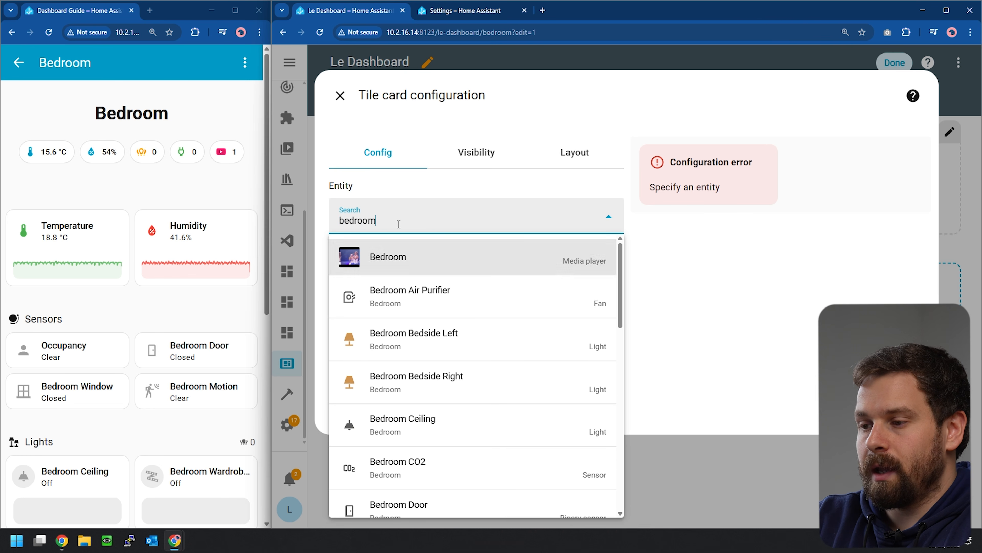
{"action": "type", "text": " temperature"}
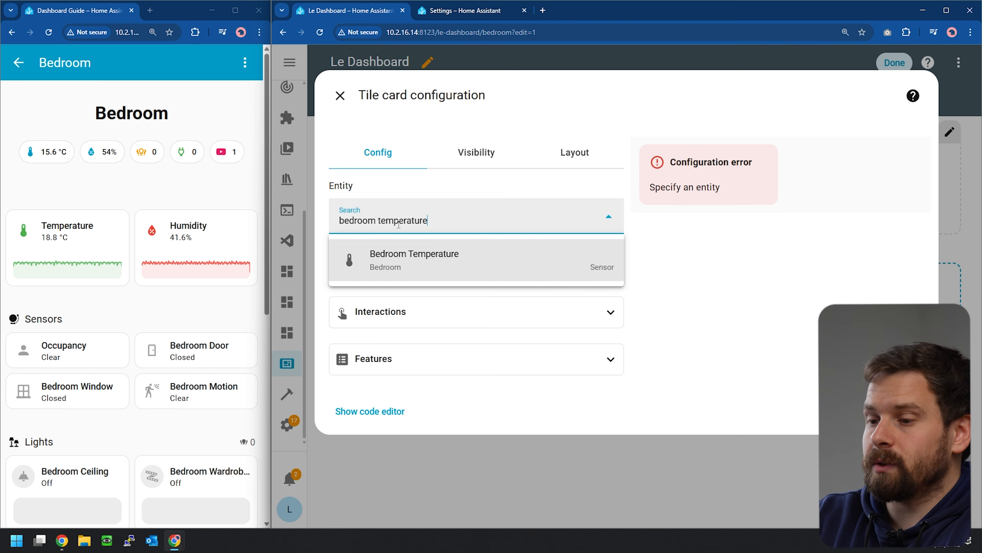
{"action": "left_click", "coordinate": [491, 277]}
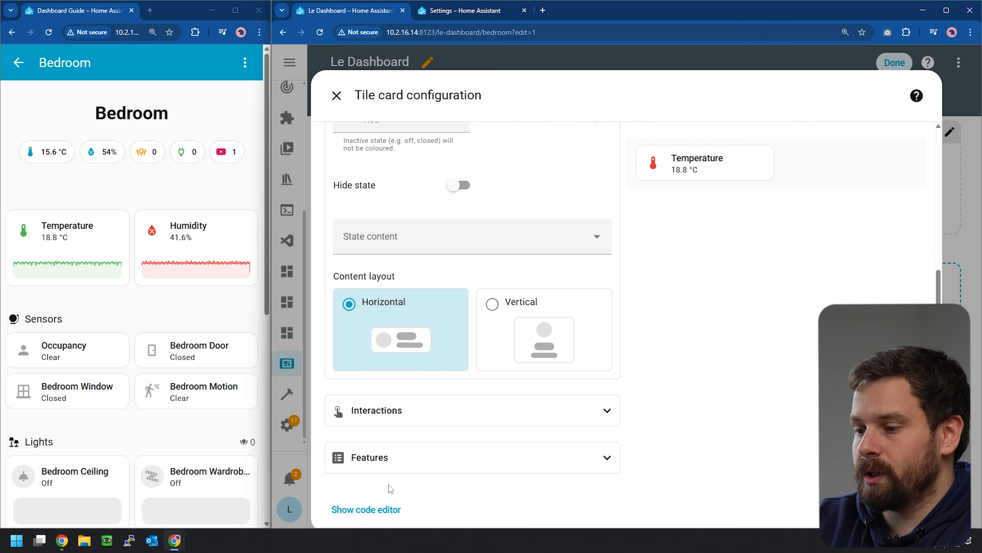
Step: Add a Trend graph feature to the Temperature tile, keeping the features position at the bottom
{"action": "left_click", "coordinate": [395, 462]}
{"action": "scroll", "coordinate": [561, 383], "scroll_direction": "down", "scroll_amount": 3}
{"action": "scroll", "coordinate": [560, 383], "scroll_direction": "down", "scroll_amount": 1}
{"action": "left_click", "coordinate": [383, 454]}
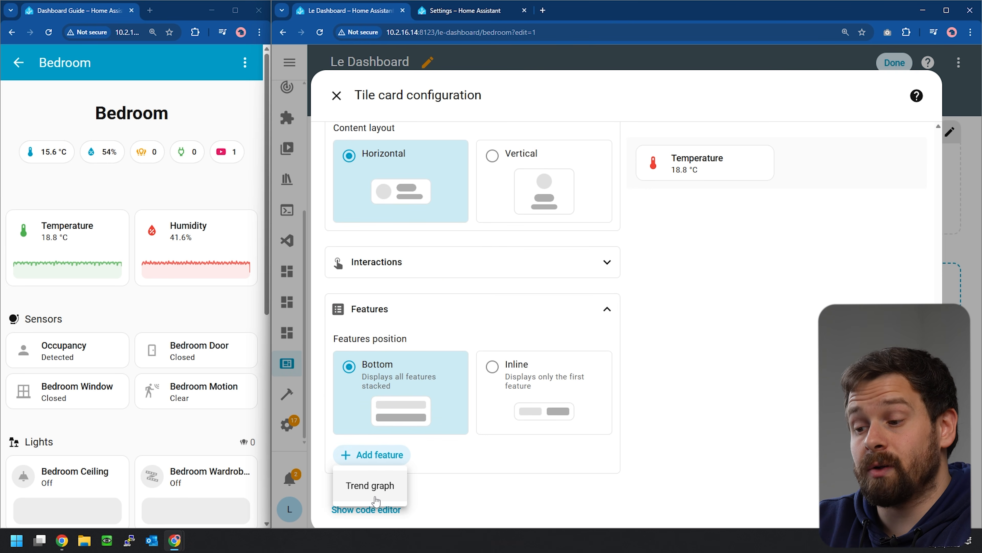
{"action": "left_click", "coordinate": [370, 502]}
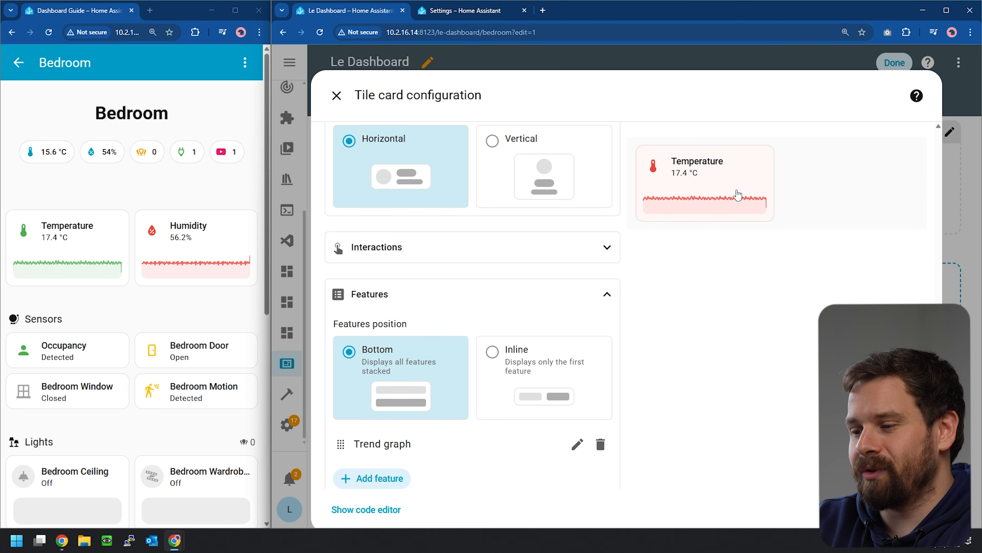
Step: Set the Temperature tile's trend graph to show 6 hours and save the card
{"action": "left_click", "coordinate": [577, 445]}
{"action": "double_click", "coordinate": [381, 202]}
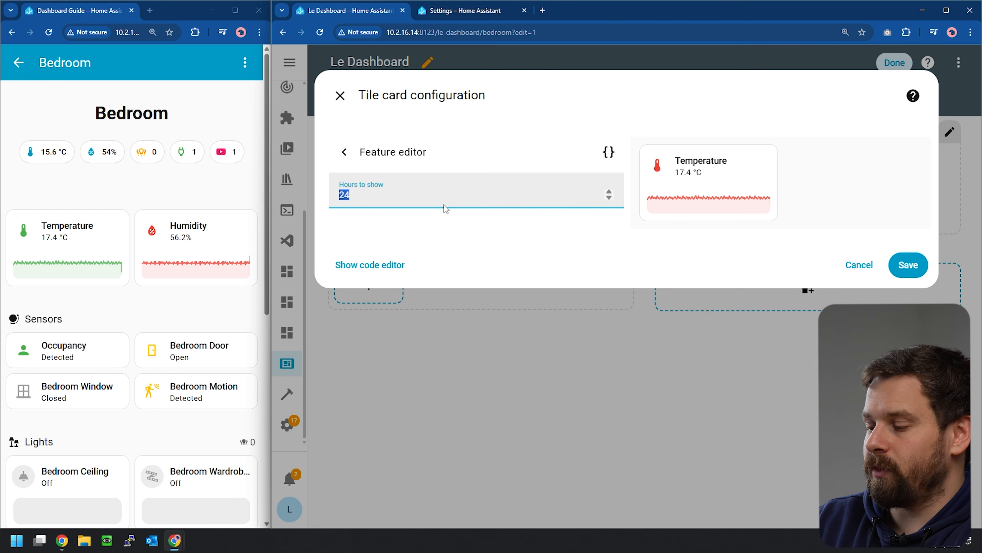
{"action": "type", "text": "3"}
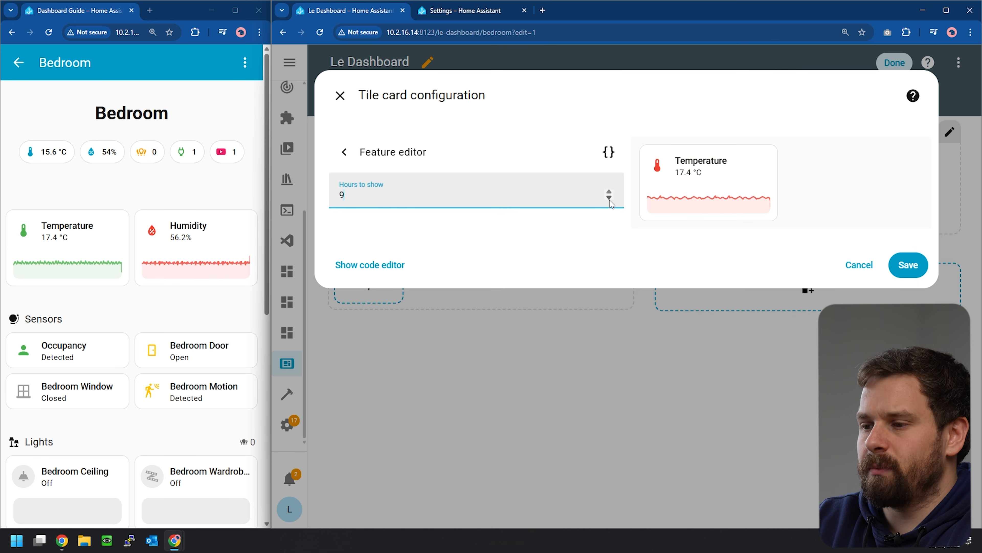
{"action": "left_click", "coordinate": [610, 200]}
{"action": "left_click", "coordinate": [610, 200]}
{"action": "left_click", "coordinate": [610, 200]}
{"action": "left_click", "coordinate": [729, 258]}
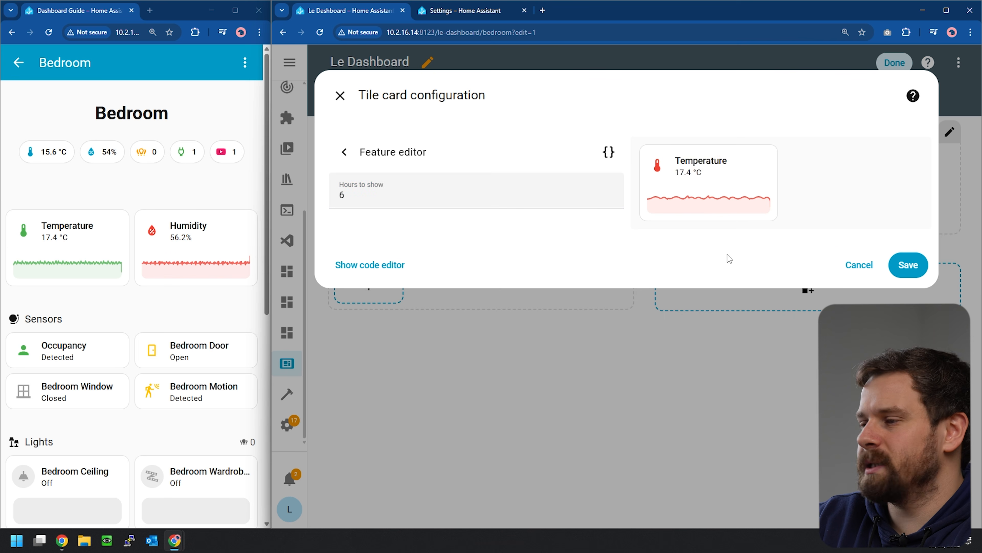
{"action": "left_click", "coordinate": [344, 152]}
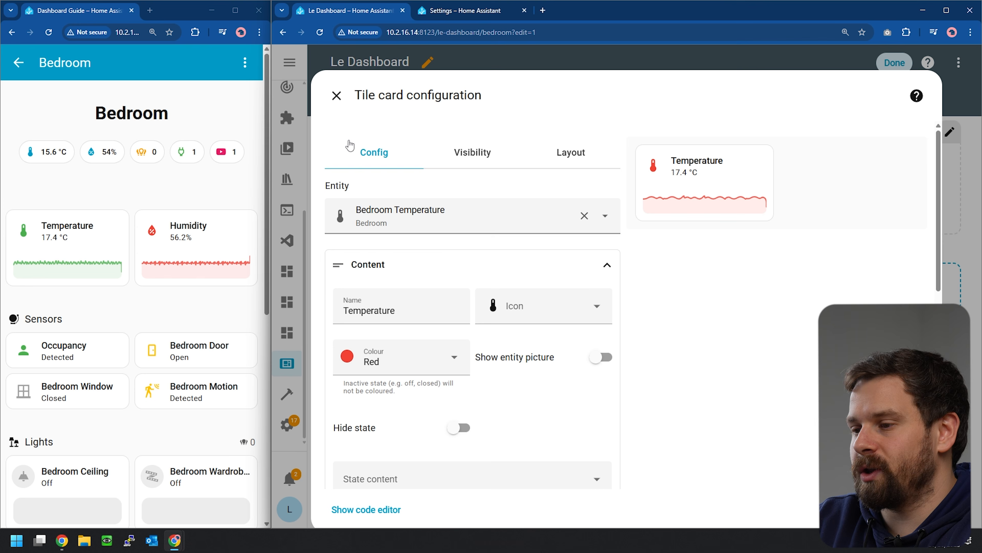
{"action": "scroll", "coordinate": [775, 392], "scroll_direction": "down", "scroll_amount": 5}
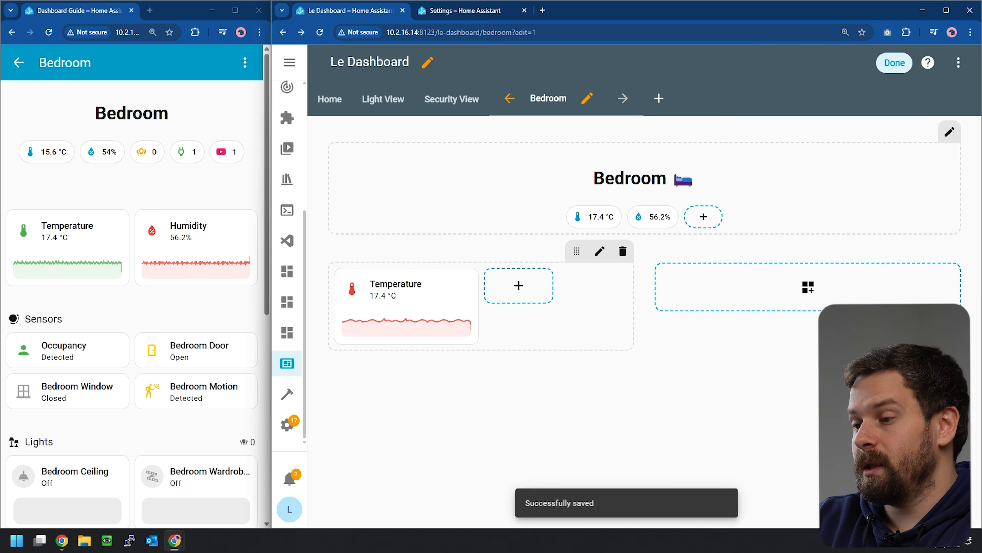
Step: Add a green tile named "Humidity" with a trend graph beside the Temperature tile
{"action": "left_click", "coordinate": [501, 290]}
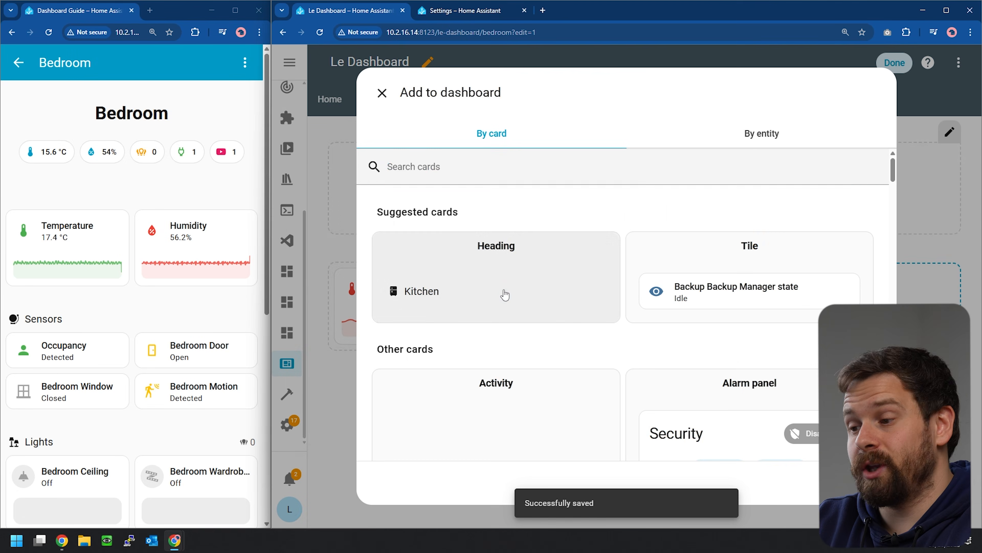
{"action": "key", "text": "Escape"}
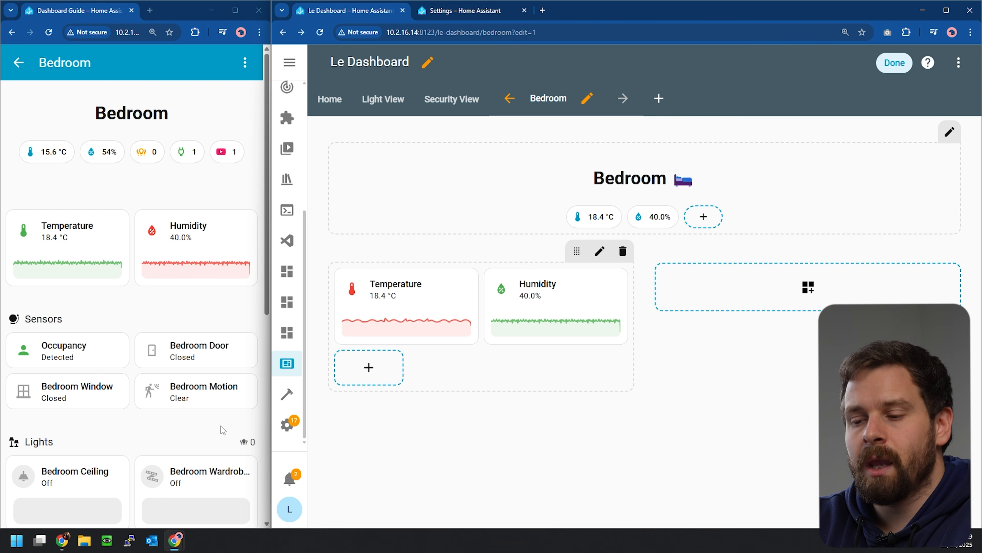
Step: Look over the reference Bedroom dashboard, then create a second section with the heading "Sensors" and a sensor icon
{"action": "scroll", "coordinate": [178, 449], "scroll_direction": "down", "scroll_amount": 5}
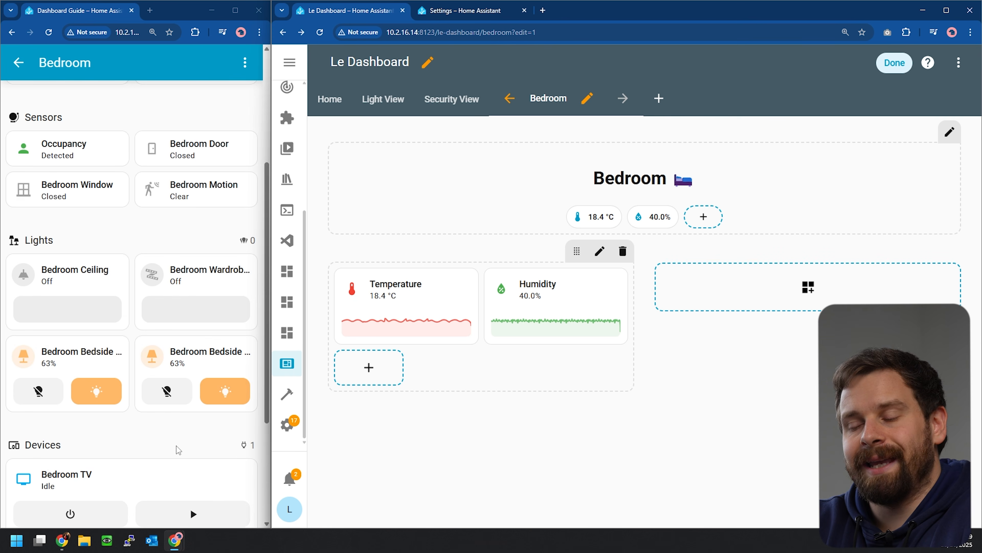
{"action": "scroll", "coordinate": [176, 446], "scroll_direction": "down", "scroll_amount": 4}
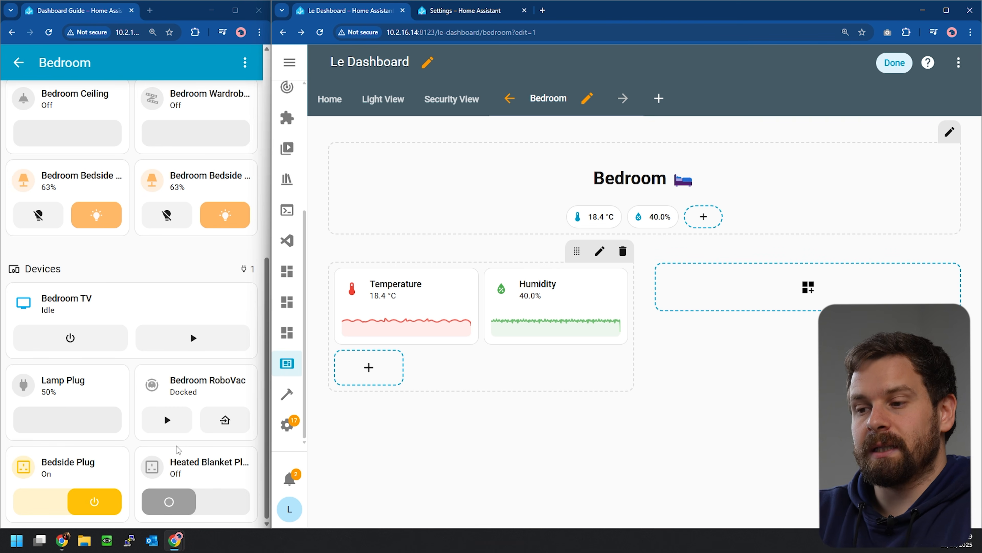
{"action": "scroll", "coordinate": [177, 448], "scroll_direction": "up", "scroll_amount": 8}
{"action": "left_click", "coordinate": [807, 287]}
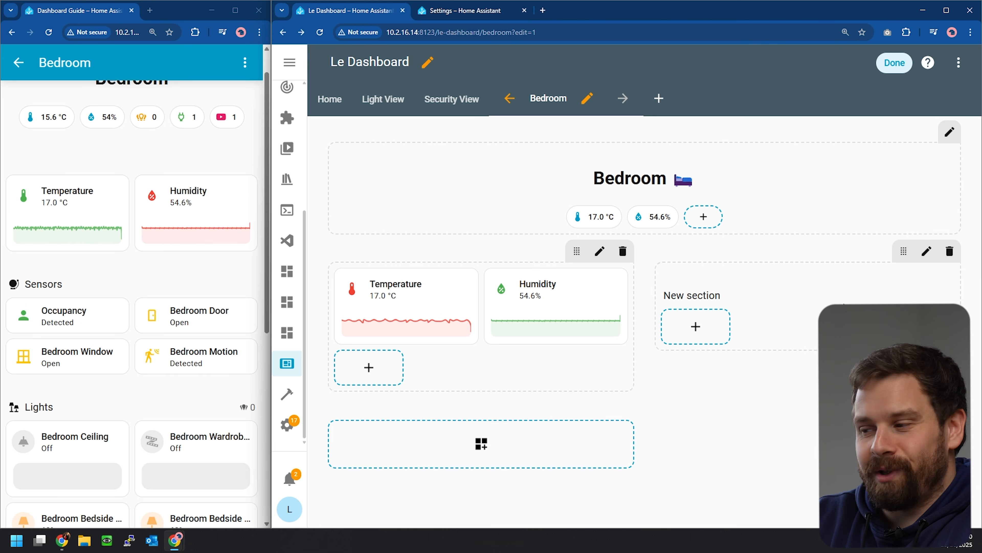
{"action": "left_click", "coordinate": [806, 286]}
{"action": "left_click_drag", "start_coordinate": [390, 289], "coordinate": [323, 304]}
{"action": "type", "text": "Sensors"}
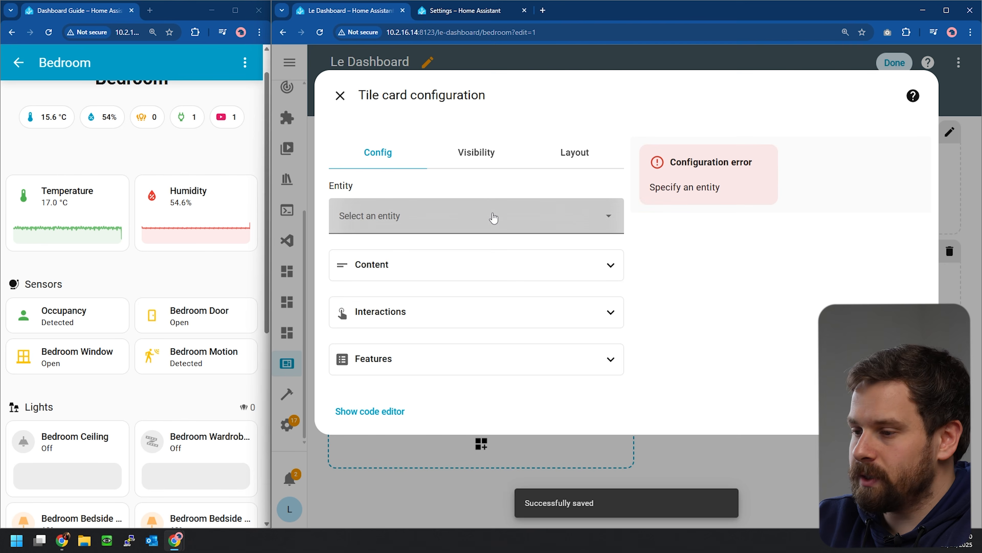
Step: Add tiles for Bedroom Occupancy, Bedroom Door and Bedroom Window to the Sensors section
{"action": "left_click", "coordinate": [464, 217]}
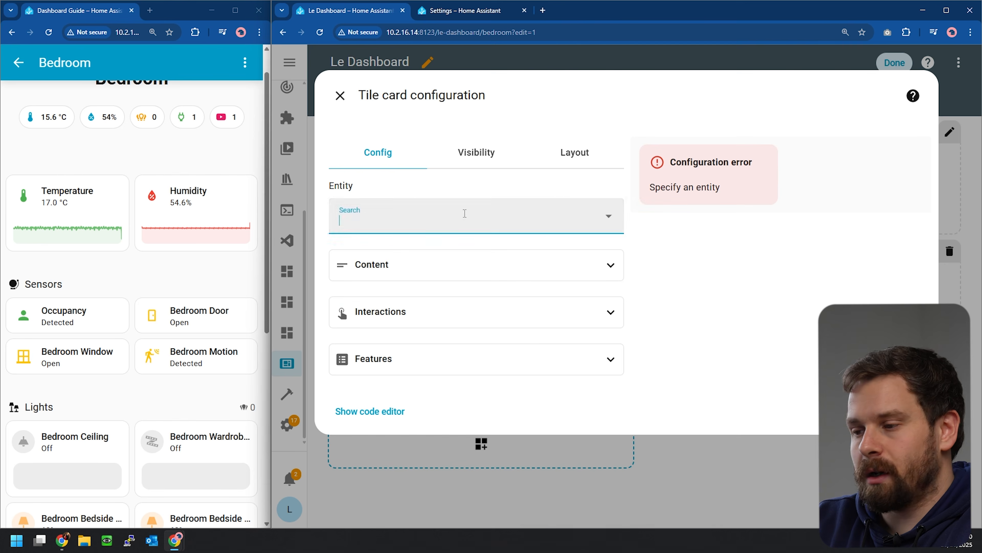
{"action": "type", "text": "Occupancy"}
{"action": "left_click", "coordinate": [462, 253]}
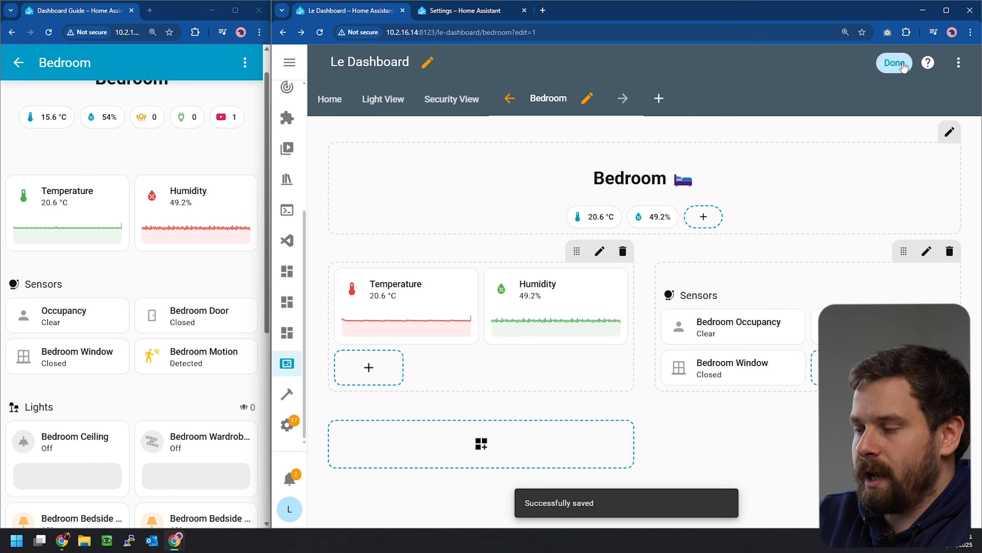
{"action": "left_click", "coordinate": [892, 61]}
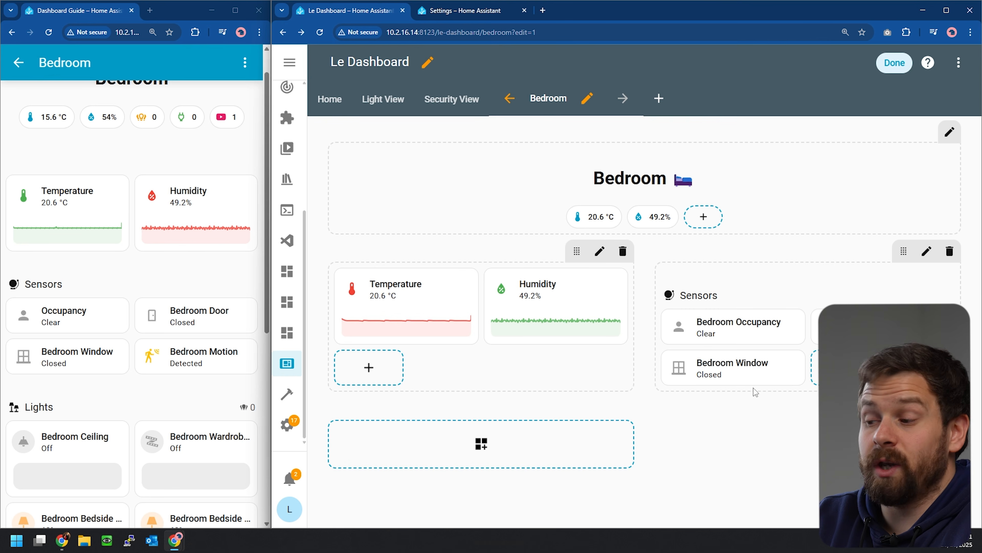
Step: Change the Bedroom Window tile's layout to full width, save it and finish editing the dashboard
{"action": "mouse_move", "coordinate": [734, 369]}
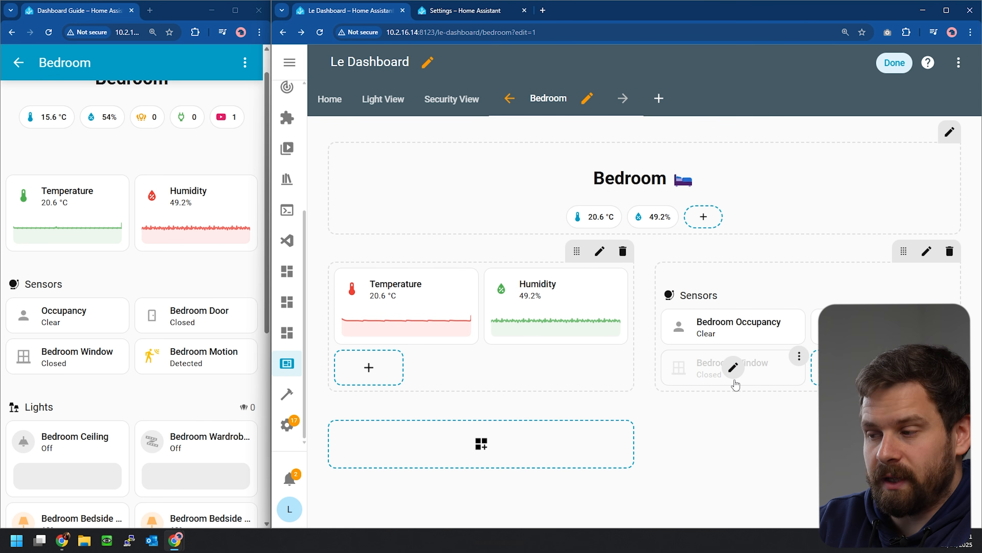
{"action": "left_click", "coordinate": [734, 368]}
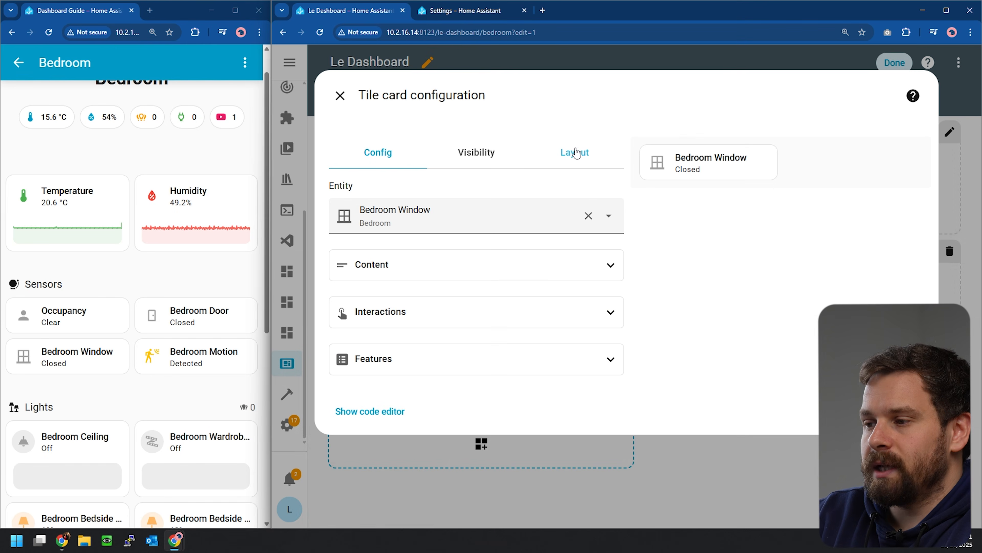
{"action": "left_click", "coordinate": [543, 156]}
{"action": "left_click", "coordinate": [597, 424]}
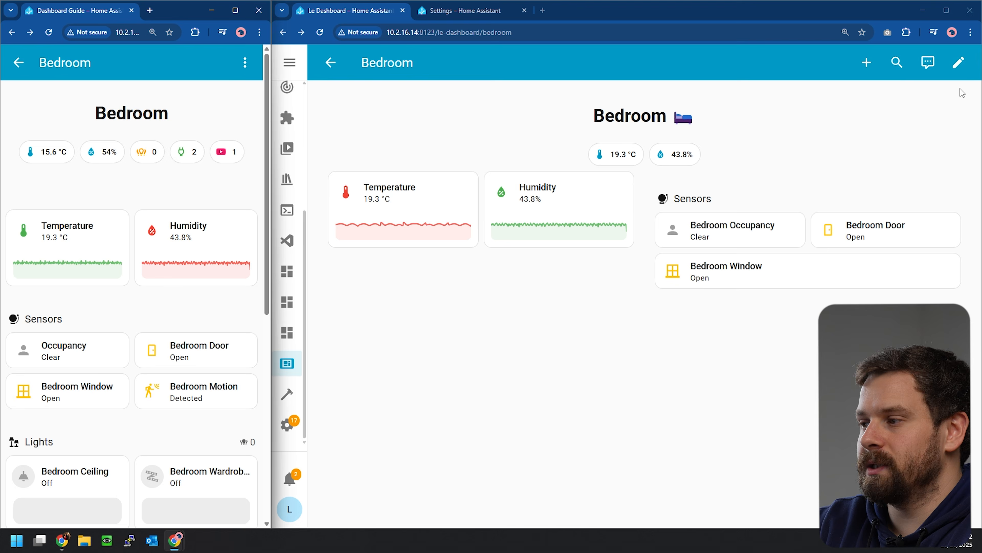
Step: Add a heading card with no text or icon to the first section and move it above the Temperature and Humidity tiles
{"action": "left_click", "coordinate": [958, 62]}
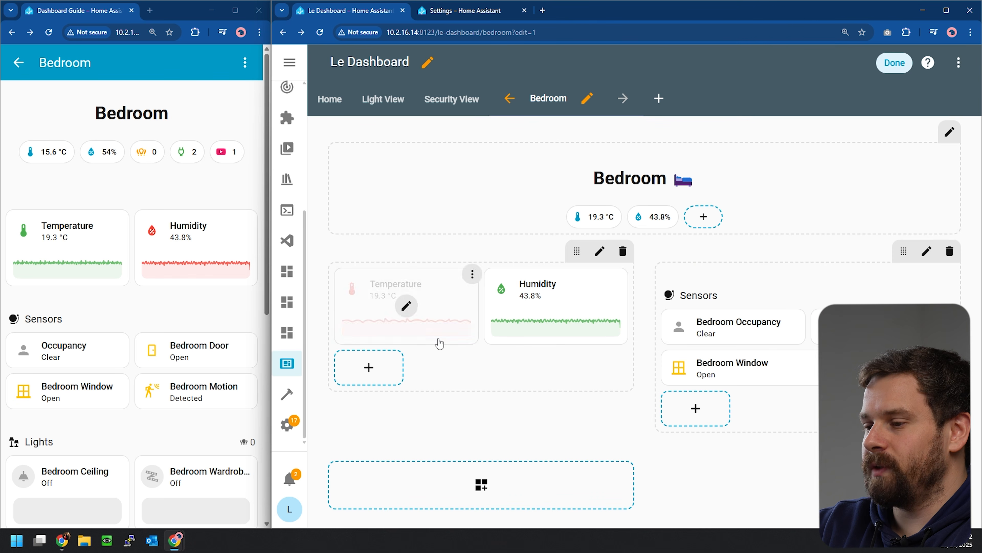
{"action": "left_click", "coordinate": [369, 366]}
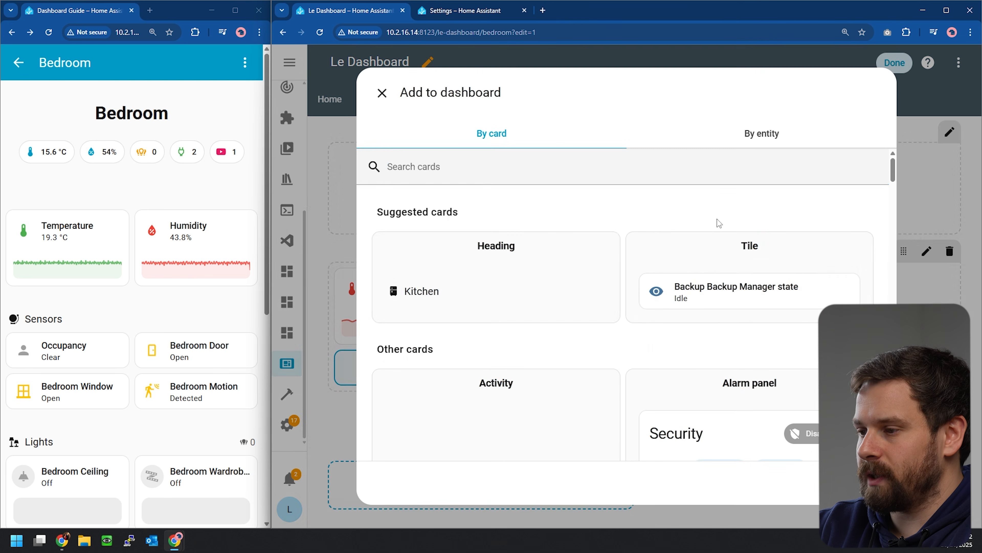
{"action": "left_click", "coordinate": [516, 279]}
{"action": "left_click_drag", "start_coordinate": [379, 293], "coordinate": [317, 299]}
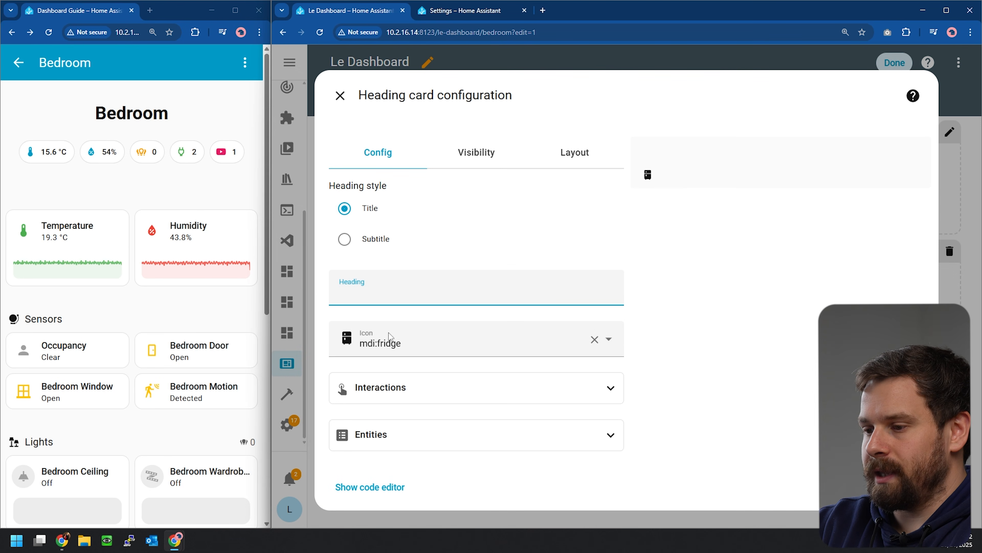
{"action": "left_click", "coordinate": [595, 339]}
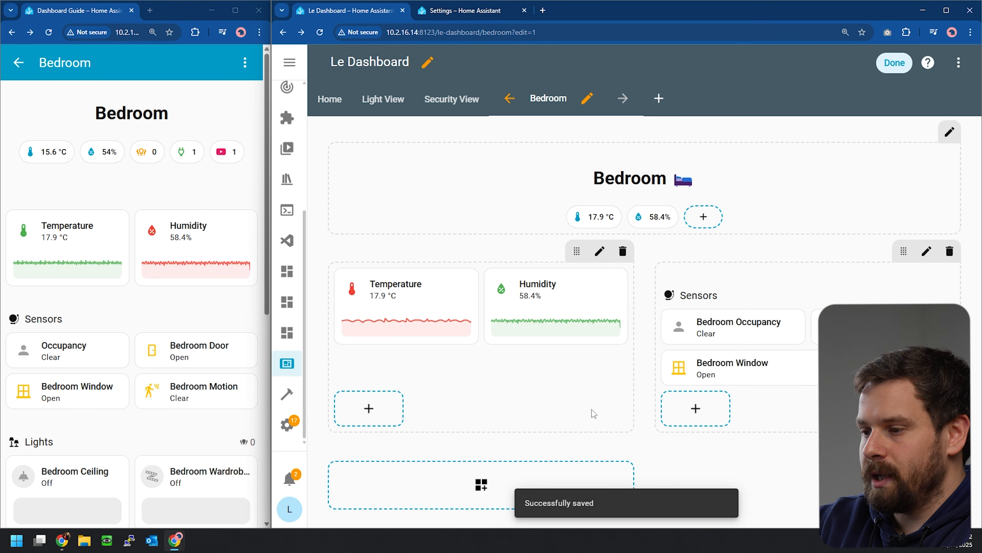
{"action": "mouse_move", "coordinate": [550, 382]}
{"action": "left_click_drag", "start_coordinate": [583, 370], "coordinate": [484, 279]}
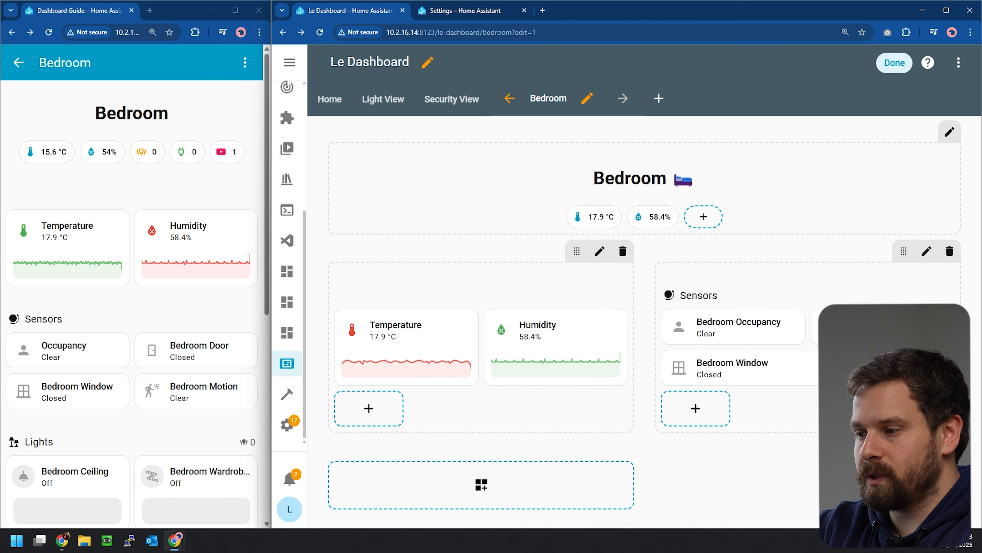
Step: Create a new section in the Bedroom view with the heading "Devices" and the icon mdi:devices
{"action": "left_click", "coordinate": [901, 66]}
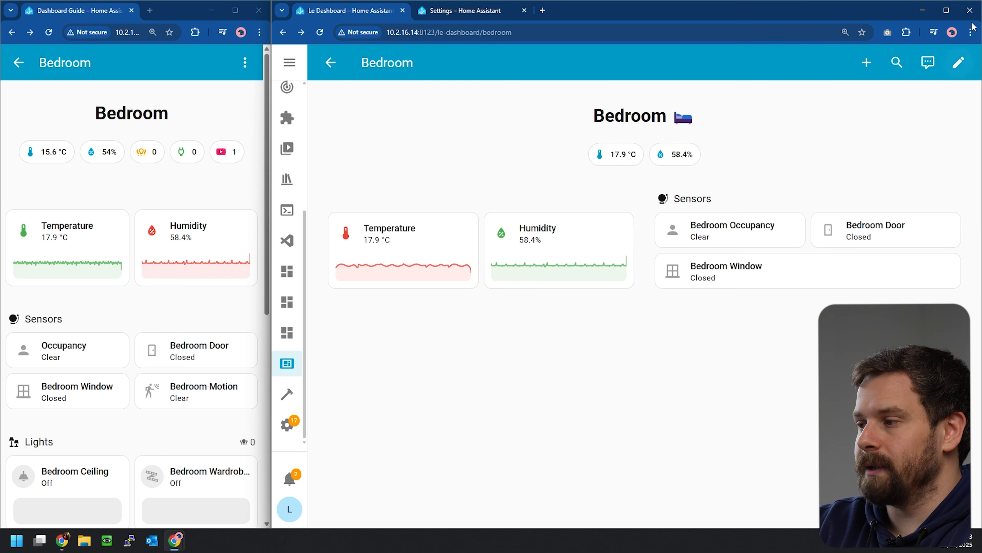
{"action": "left_click", "coordinate": [958, 62]}
{"action": "scroll", "coordinate": [168, 412], "scroll_direction": "down", "scroll_amount": 6}
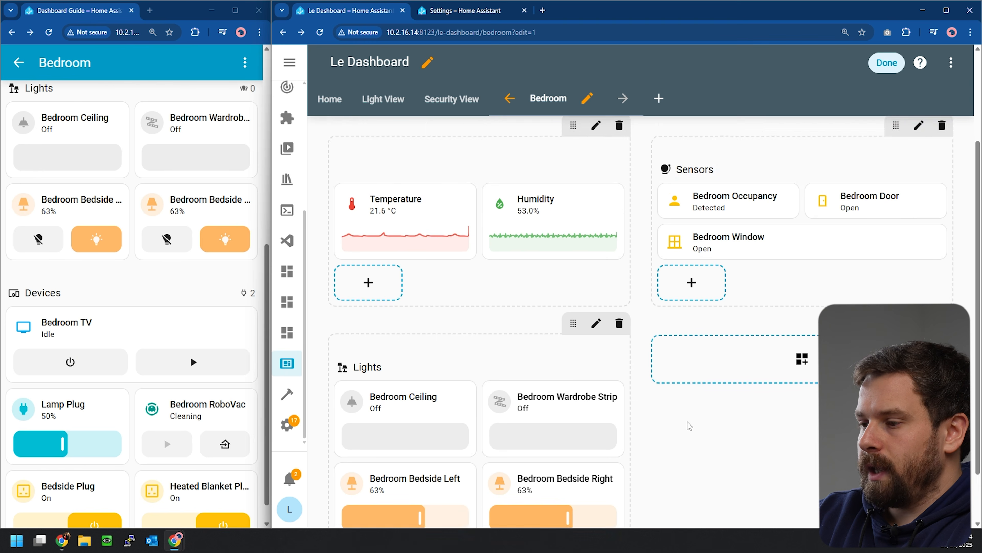
{"action": "scroll", "coordinate": [687, 426], "scroll_direction": "down", "scroll_amount": 2}
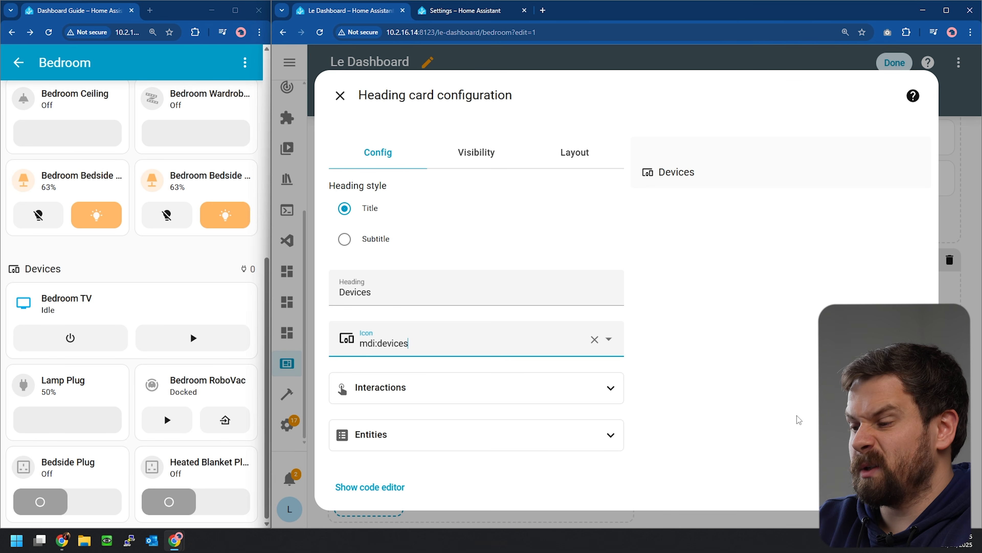
{"action": "left_click", "coordinate": [908, 487]}
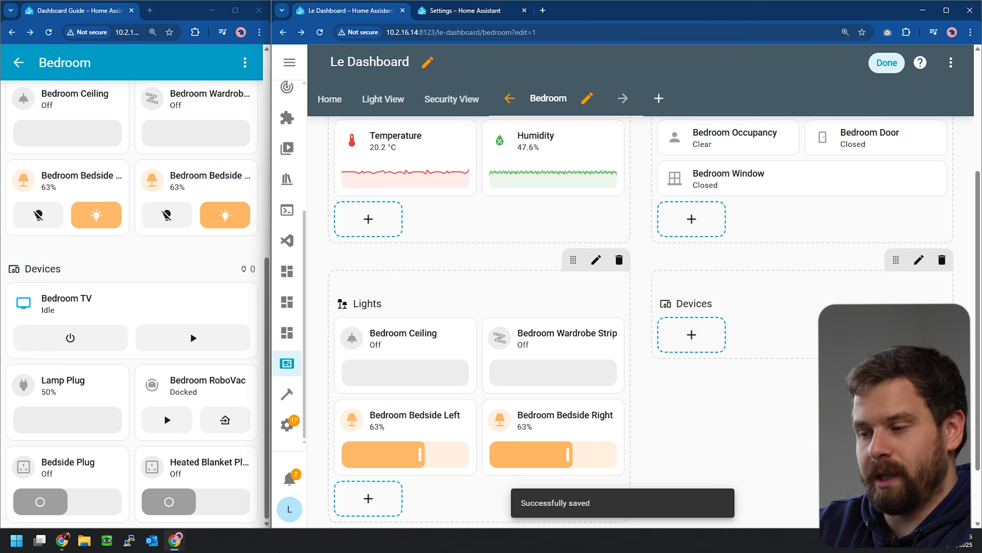
Step: Add a Bedroom TV tile with a playback controls feature to the Devices section
{"action": "left_click", "coordinate": [691, 335]}
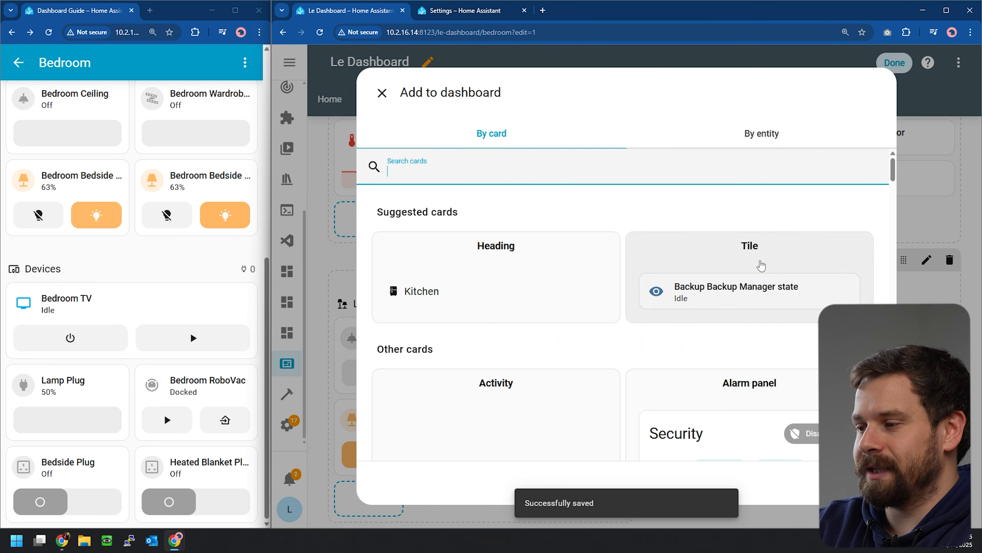
{"action": "left_click", "coordinate": [759, 266]}
{"action": "left_click", "coordinate": [588, 216]}
{"action": "left_click", "coordinate": [484, 216]}
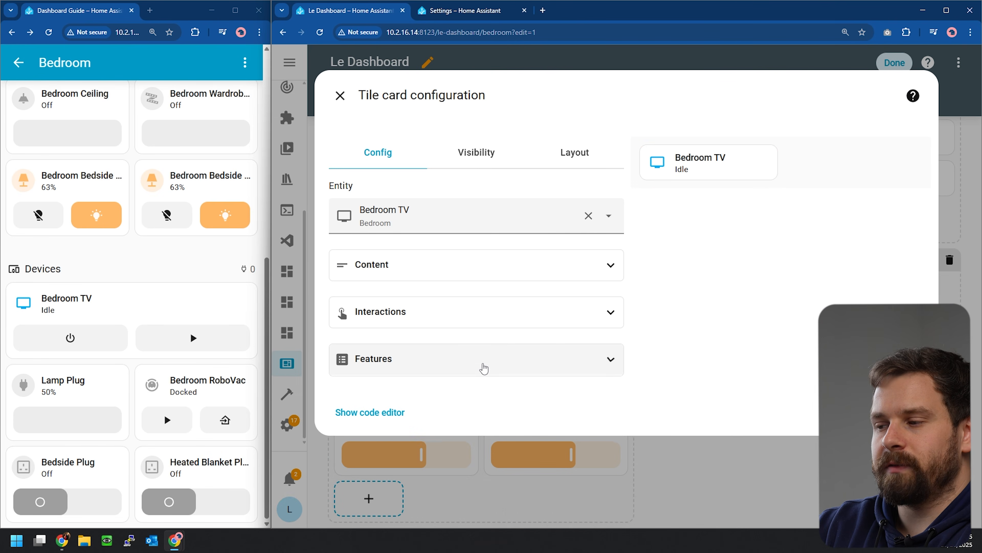
{"action": "left_click", "coordinate": [484, 364]}
{"action": "left_click", "coordinate": [388, 455]}
{"action": "left_click", "coordinate": [459, 481]}
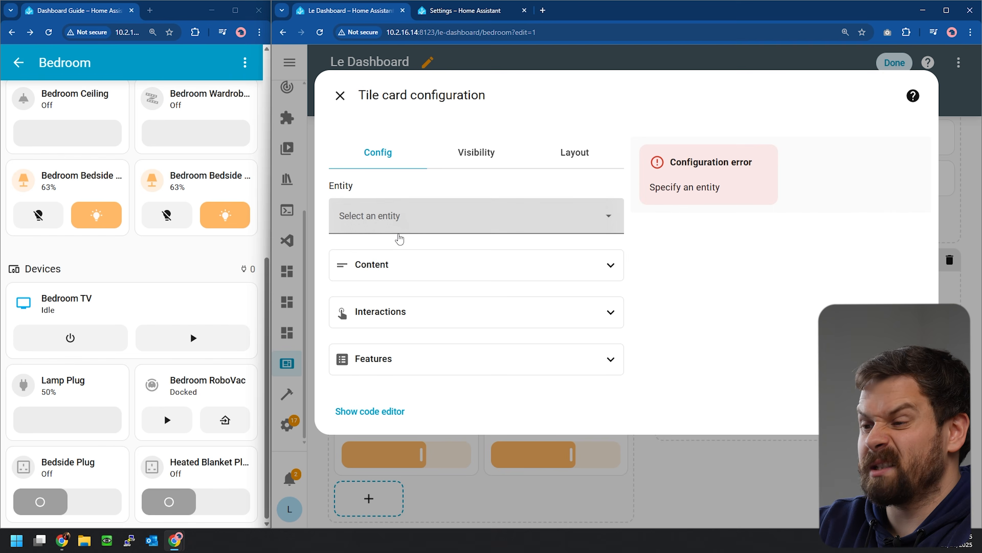
Step: Add a Bedside Plug tile with a Toggle feature positioned at the bottom to the Devices section and save it
{"action": "left_click", "coordinate": [407, 228]}
{"action": "type", "text": "Plug"}
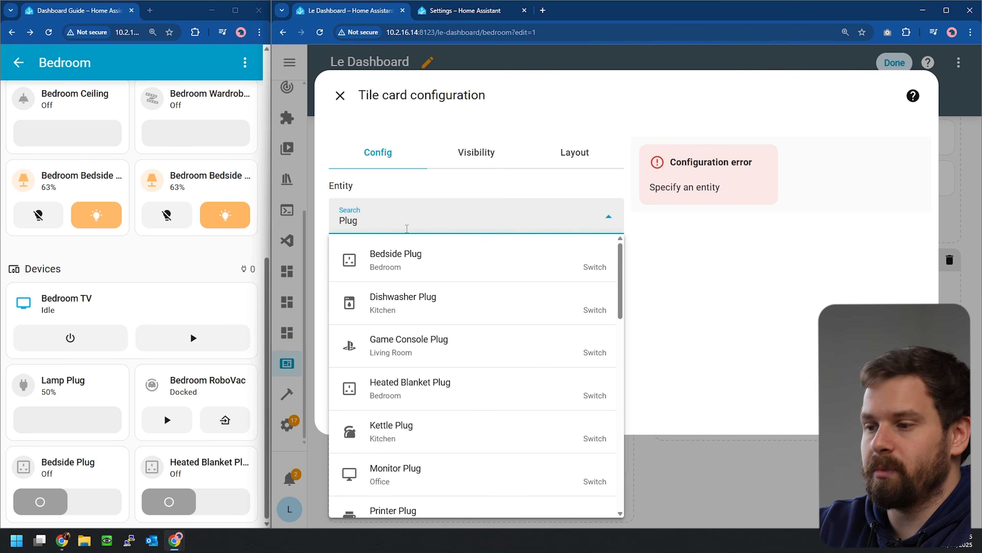
{"action": "left_click", "coordinate": [407, 258]}
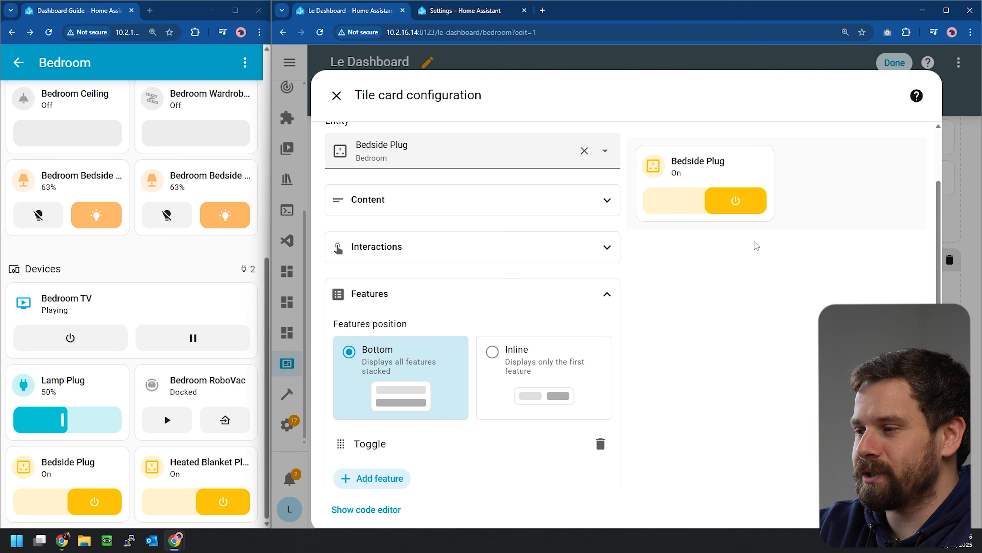
{"action": "scroll", "coordinate": [500, 296], "scroll_direction": "up", "scroll_amount": 2}
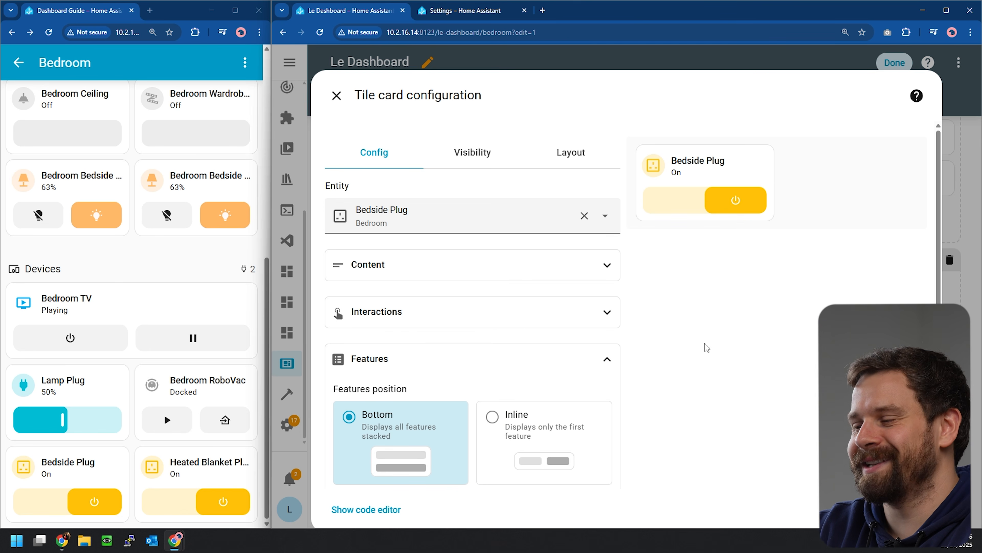
{"action": "left_click", "coordinate": [911, 509]}
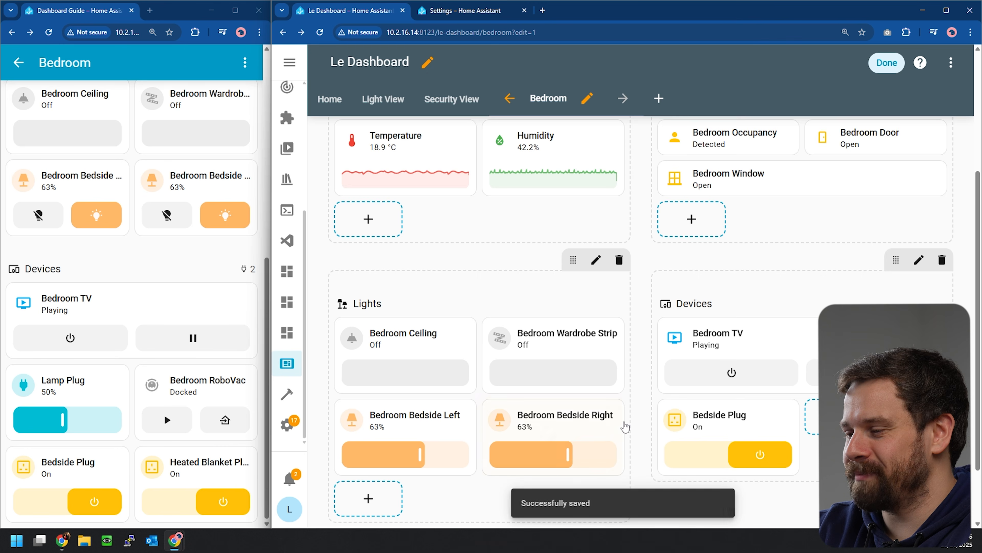
Step: Try limiting the Bedroom view's maximum number of columns to three and to two
{"action": "scroll", "coordinate": [635, 439], "scroll_direction": "down", "scroll_amount": 2}
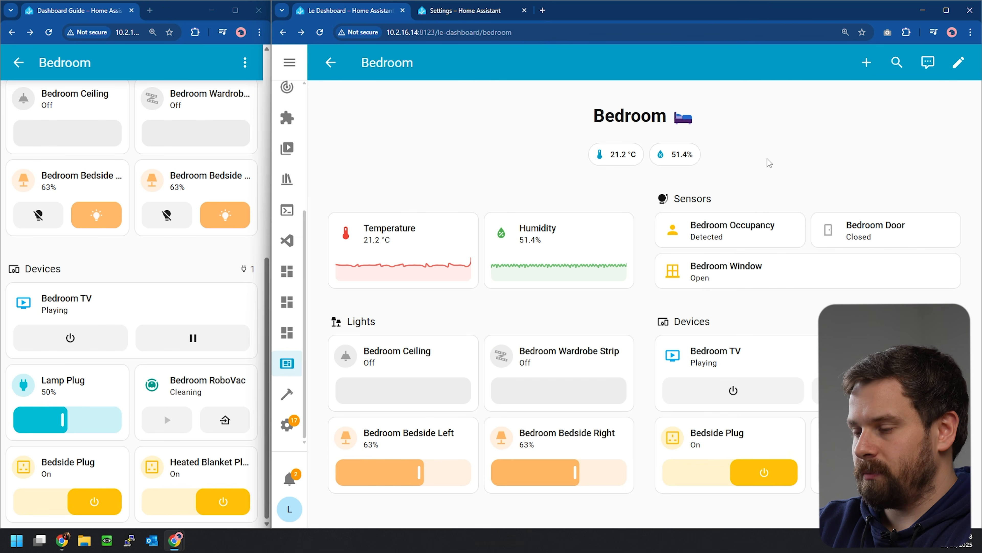
{"action": "scroll", "coordinate": [144, 349], "scroll_direction": "up", "scroll_amount": 8}
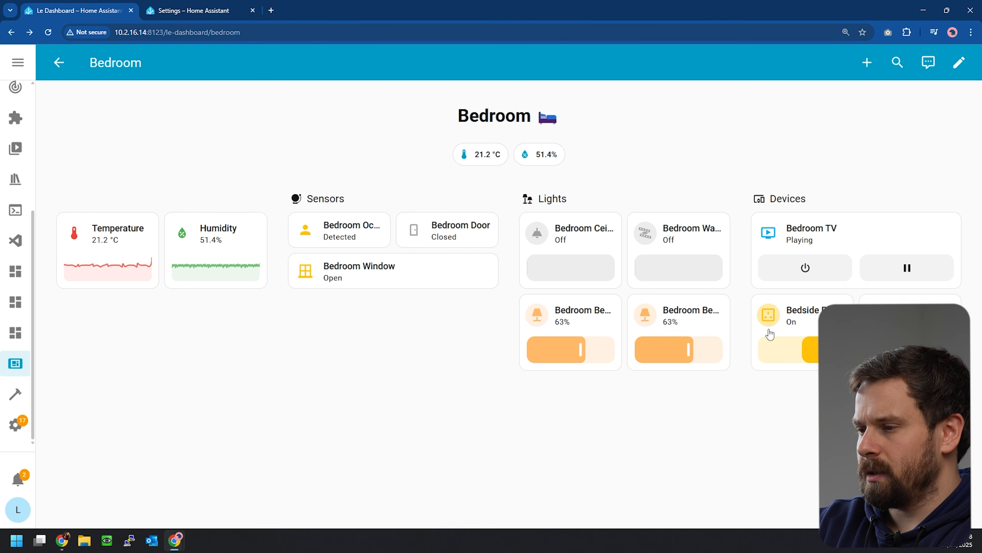
{"action": "left_click", "coordinate": [959, 62]}
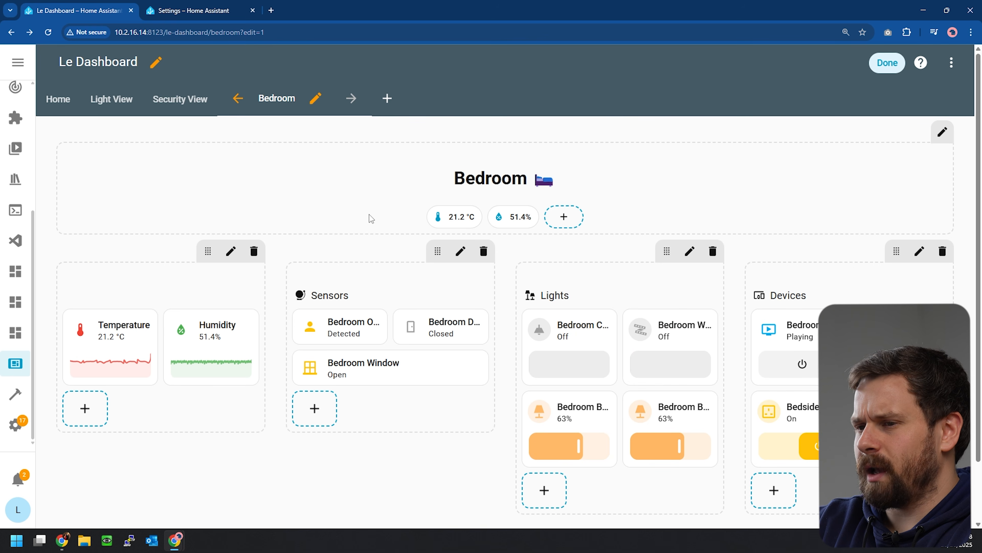
{"action": "left_click", "coordinate": [316, 98]}
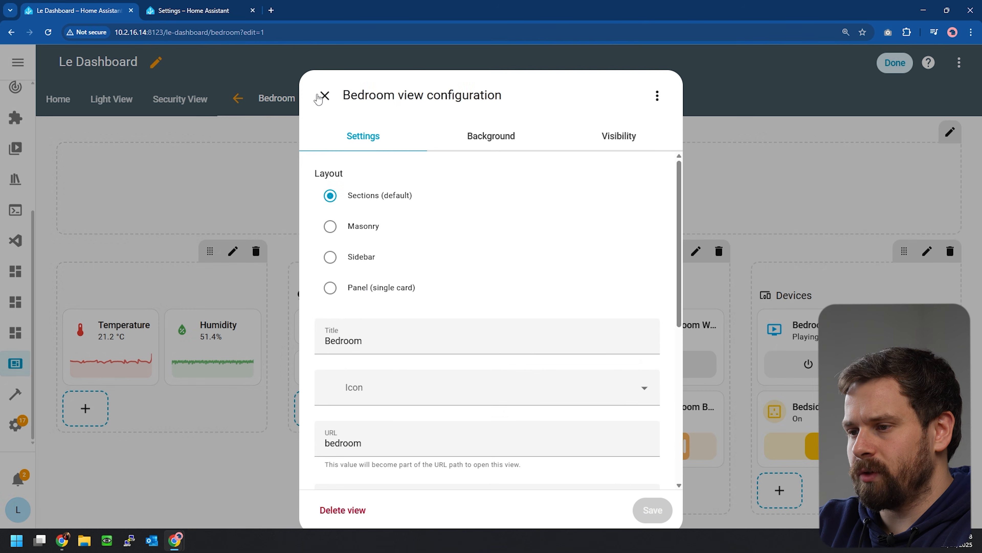
{"action": "scroll", "coordinate": [302, 212], "scroll_direction": "down", "scroll_amount": 8}
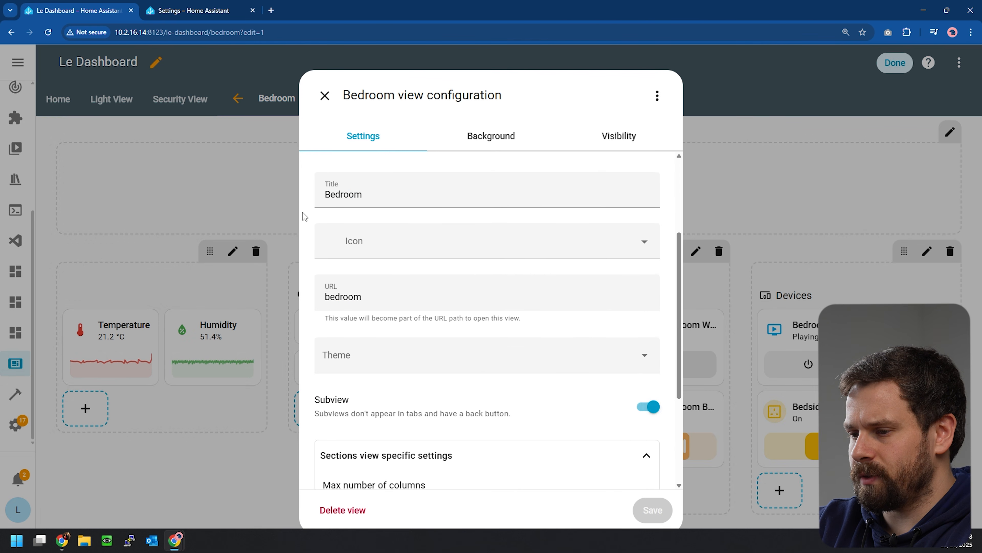
{"action": "left_click_drag", "start_coordinate": [413, 345], "coordinate": [383, 344]}
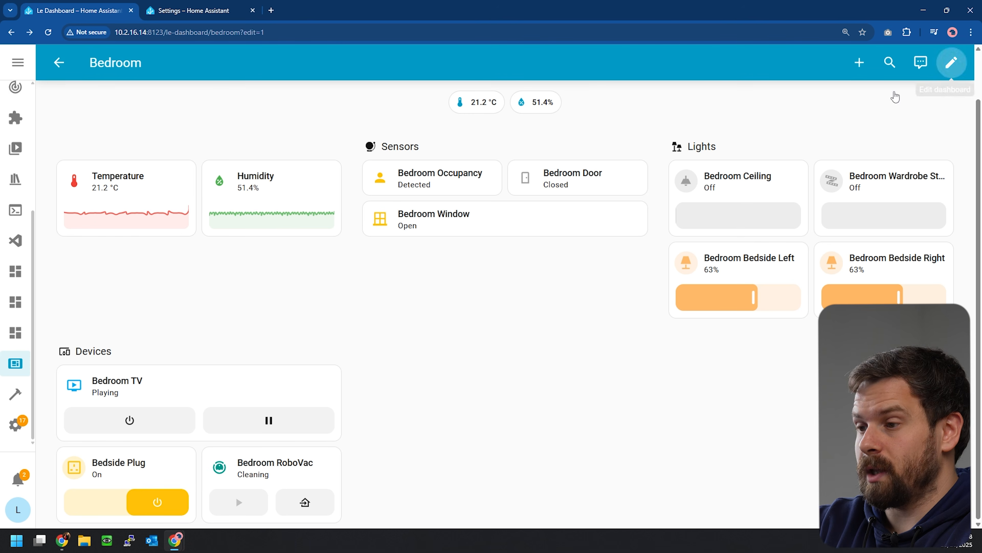
{"action": "left_click", "coordinate": [951, 62]}
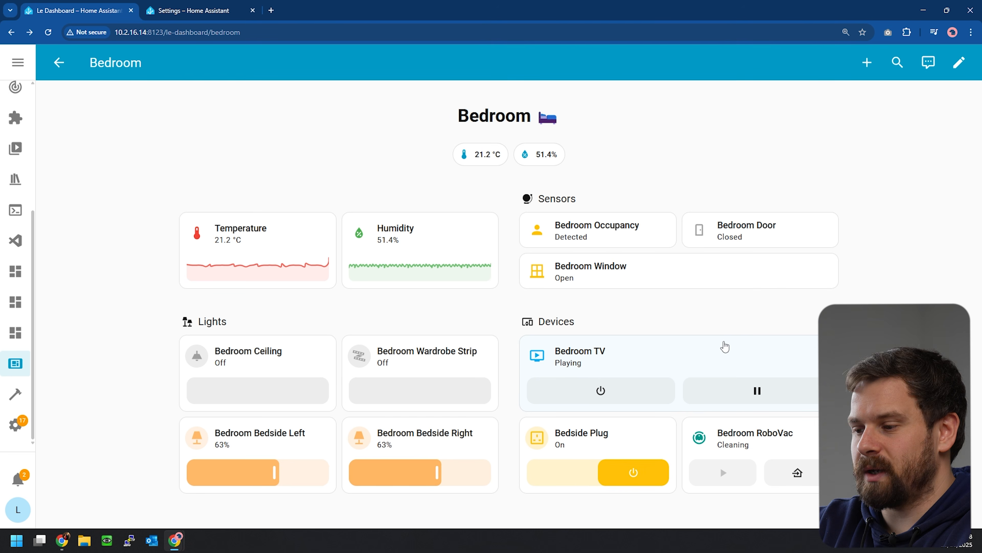
Step: Restore the Bedroom view's maximum number of columns to four
{"action": "left_click", "coordinate": [959, 63]}
{"action": "left_click", "coordinate": [315, 99]}
{"action": "scroll", "coordinate": [426, 361], "scroll_direction": "down", "scroll_amount": 8}
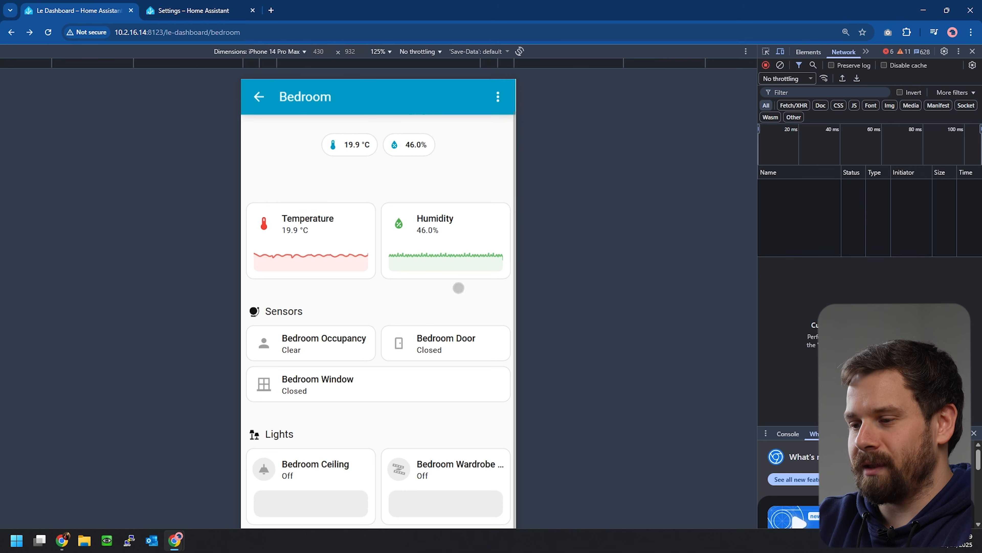
Step: Check the Bedroom view's sections in the iPhone 14 Pro Max device preview, then close the developer tools
{"action": "scroll", "coordinate": [450, 281], "scroll_direction": "down", "scroll_amount": 4}
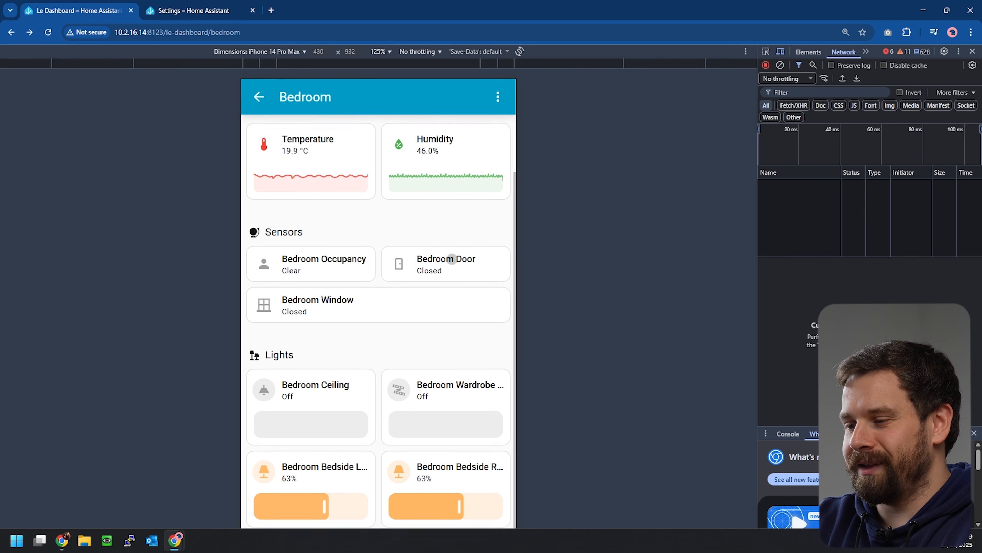
{"action": "left_click_drag", "start_coordinate": [410, 320], "coordinate": [408, 522]}
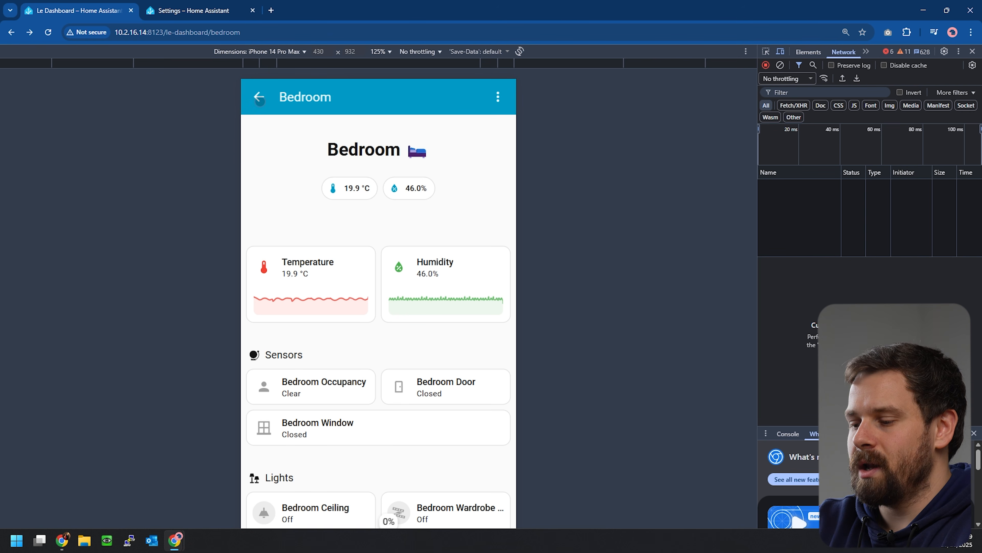
{"action": "key", "text": "F12"}
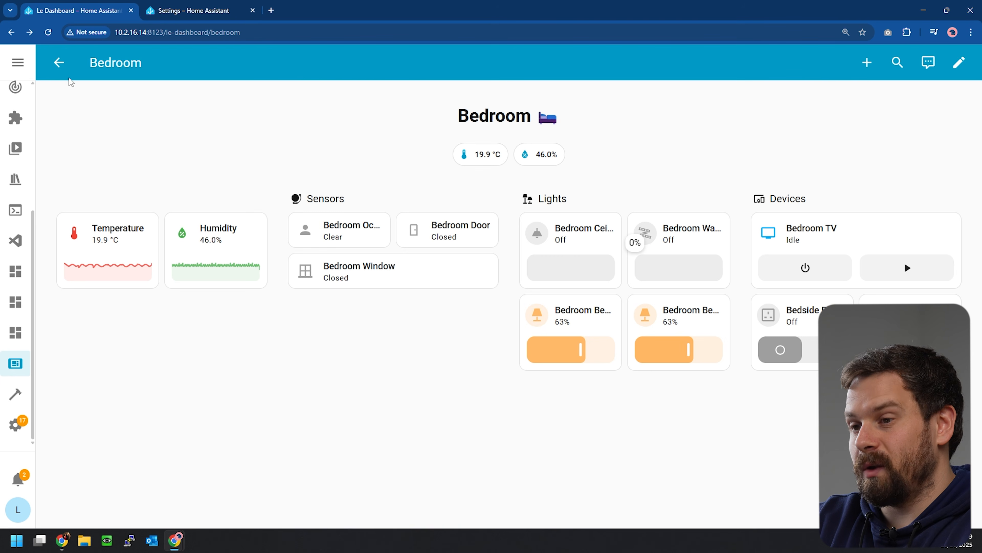
Step: Set the Home view's Bedroom tile to navigate to /le-dashboard/bedroom when tapped
{"action": "left_click", "coordinate": [66, 70]}
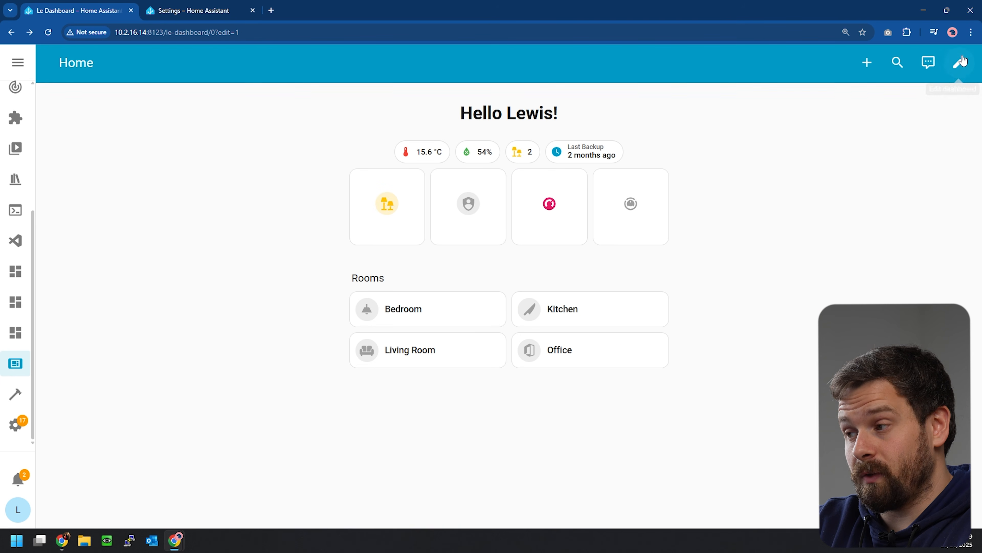
{"action": "left_click", "coordinate": [959, 62]}
{"action": "scroll", "coordinate": [528, 490], "scroll_direction": "down", "scroll_amount": 2}
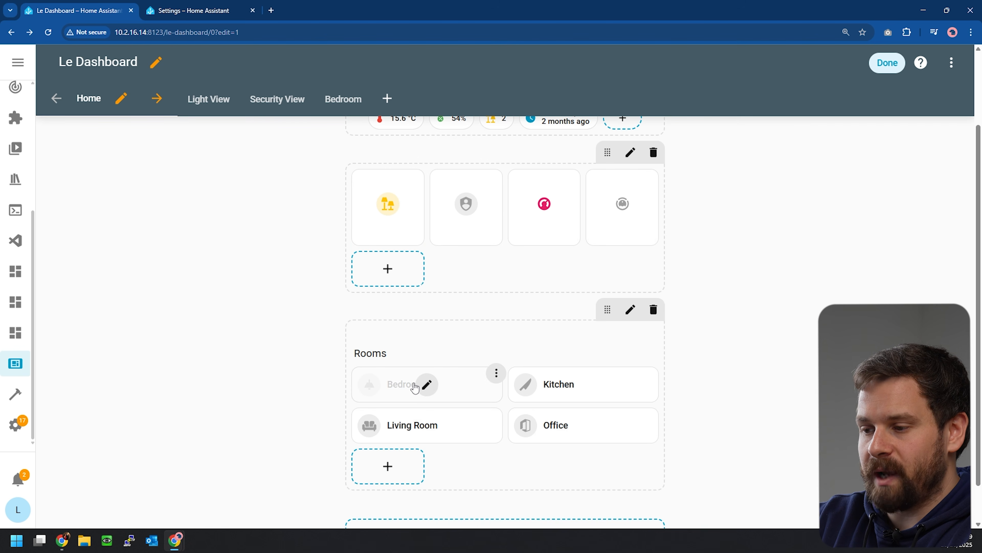
{"action": "left_click", "coordinate": [427, 384]}
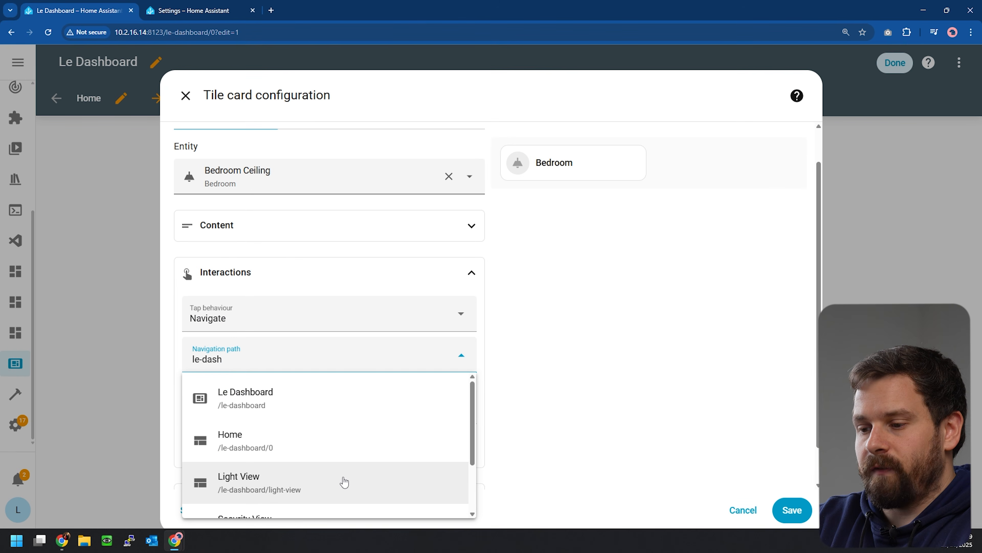
{"action": "scroll", "coordinate": [344, 482], "scroll_direction": "down", "scroll_amount": 3}
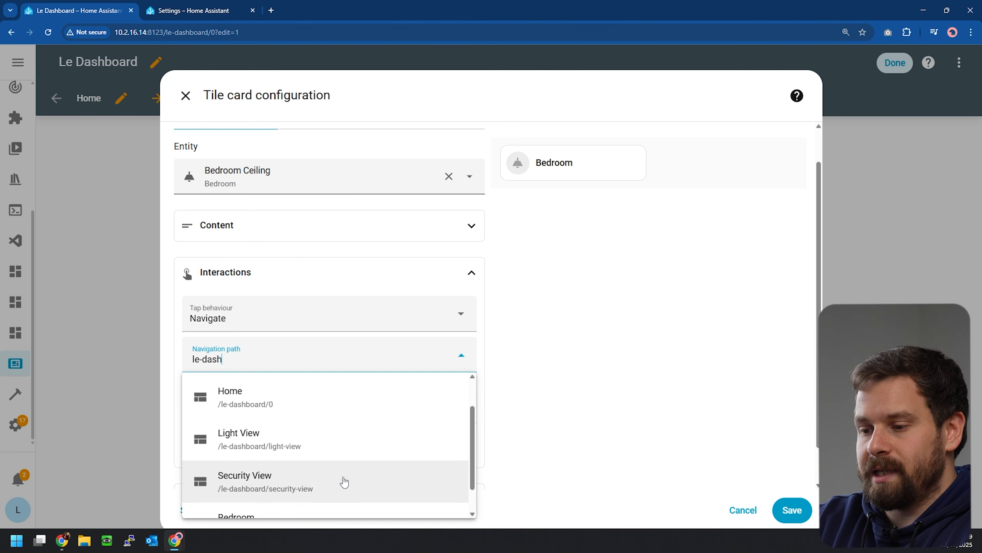
{"action": "left_click", "coordinate": [275, 501]}
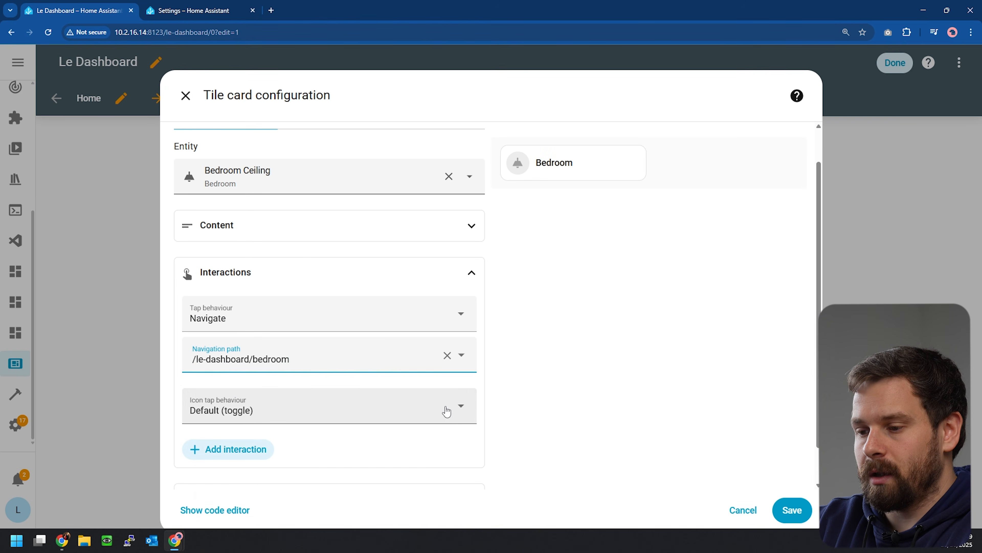
Step: Keep the Bedroom tile's icon tap behaviour at Default (toggle), then save the tile and finish editing the dashboard
{"action": "left_click", "coordinate": [461, 407]}
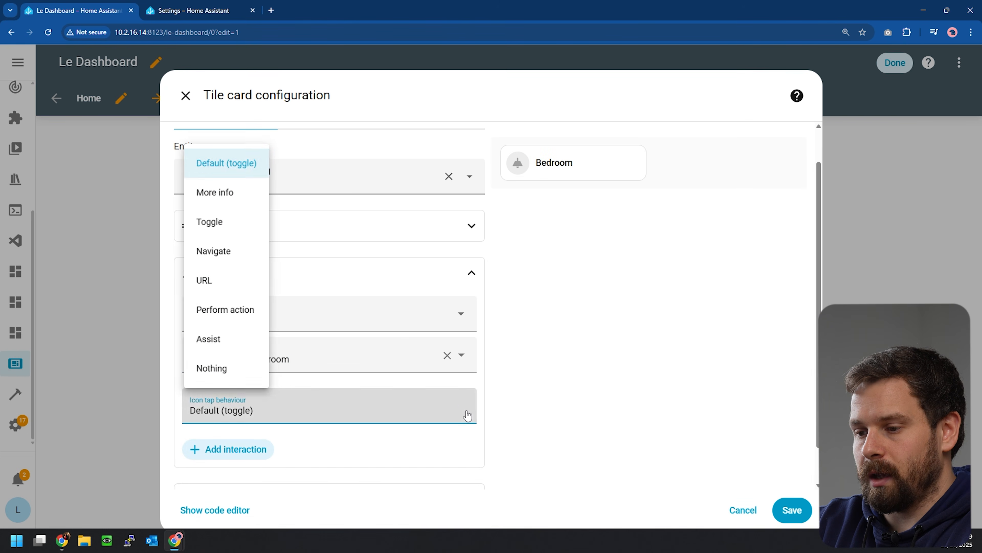
{"action": "left_click", "coordinate": [548, 354]}
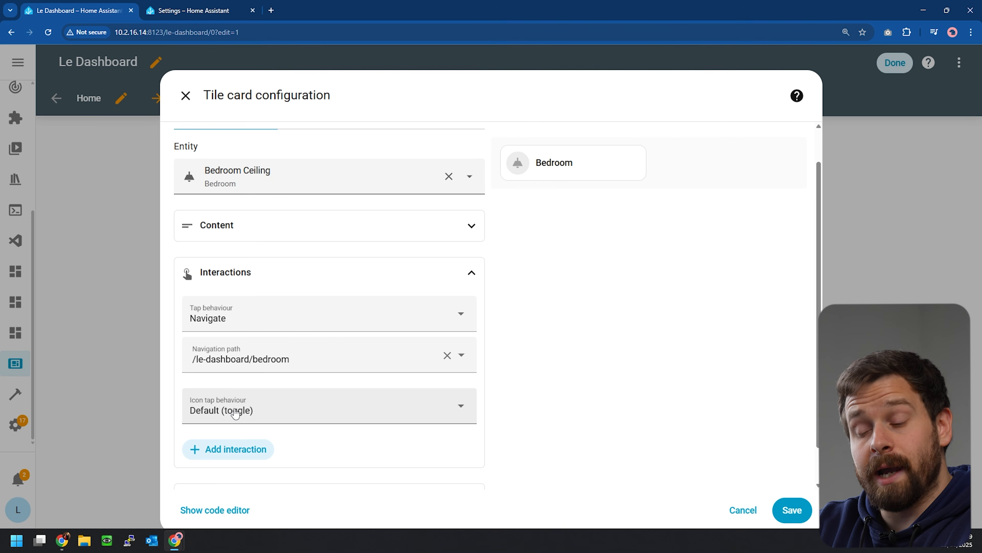
{"action": "scroll", "coordinate": [235, 413], "scroll_direction": "up", "scroll_amount": 1}
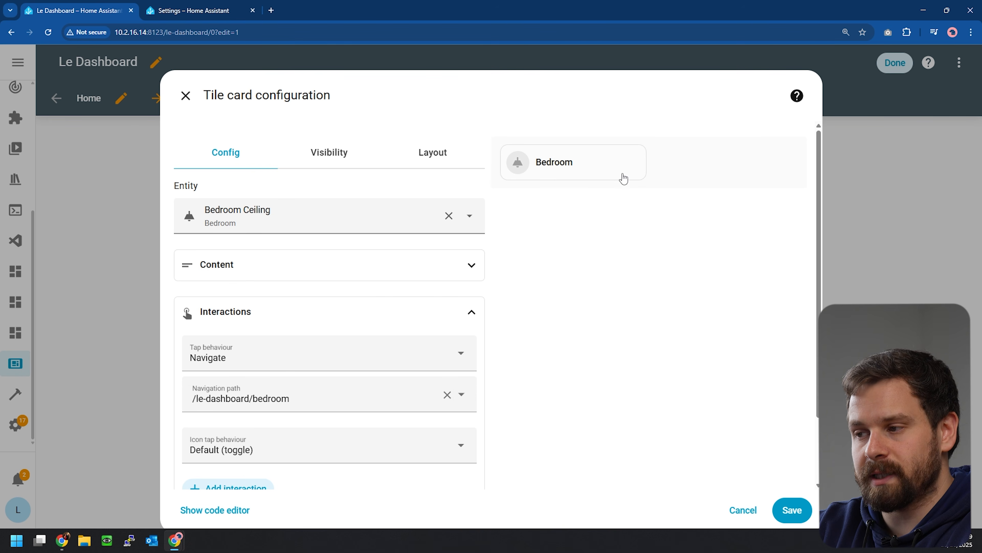
{"action": "left_click", "coordinate": [801, 512]}
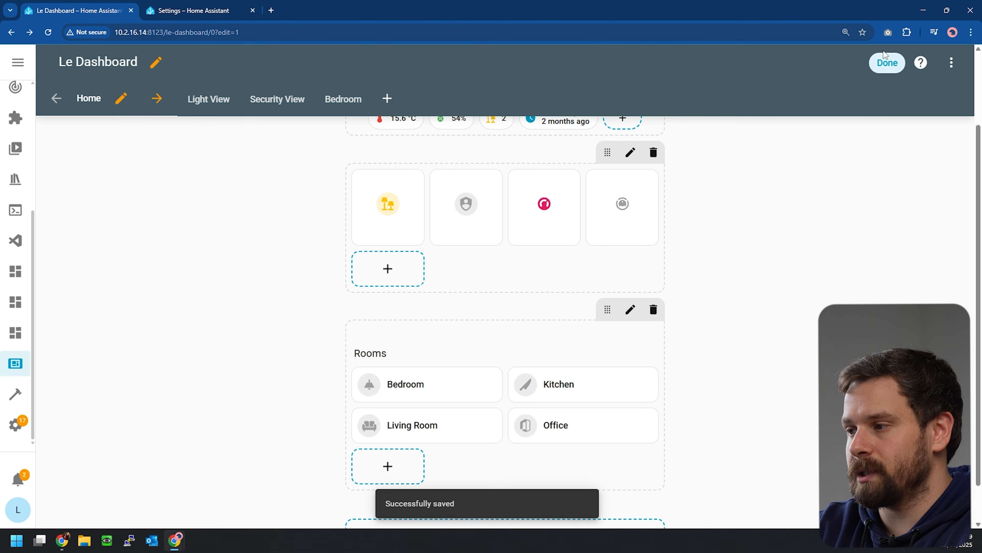
{"action": "left_click", "coordinate": [887, 64]}
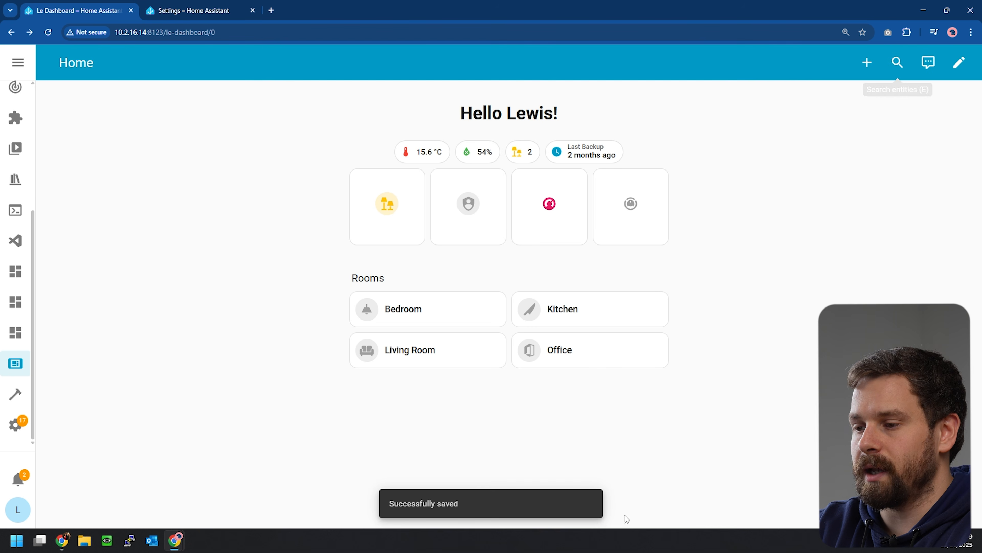
Step: Test the Home view's Bedroom tile by opening the Bedroom view from it and toggling the ceiling light with its icon
{"action": "left_click", "coordinate": [455, 315]}
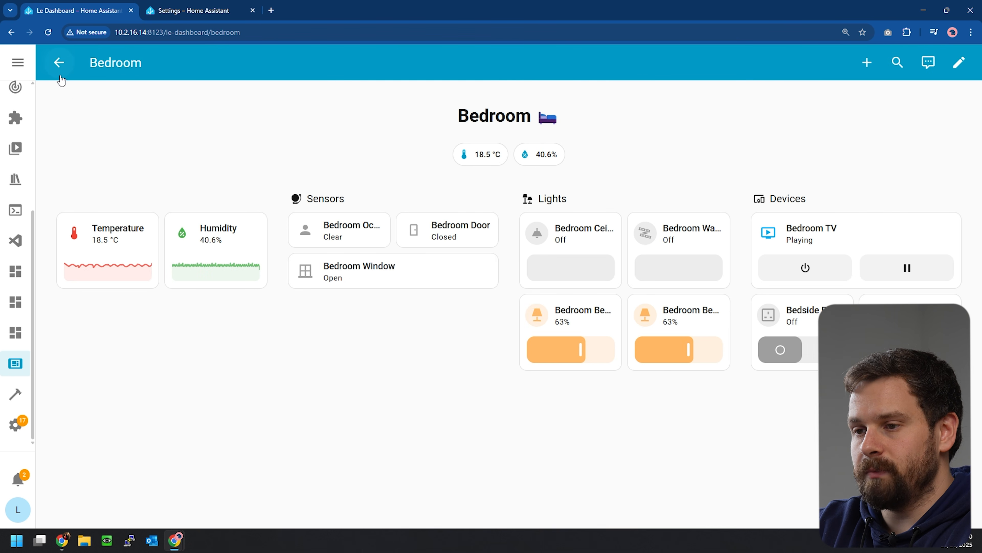
{"action": "left_click", "coordinate": [60, 63]}
{"action": "left_click", "coordinate": [367, 310]}
{"action": "left_click", "coordinate": [368, 310]}
{"action": "left_click", "coordinate": [466, 295]}
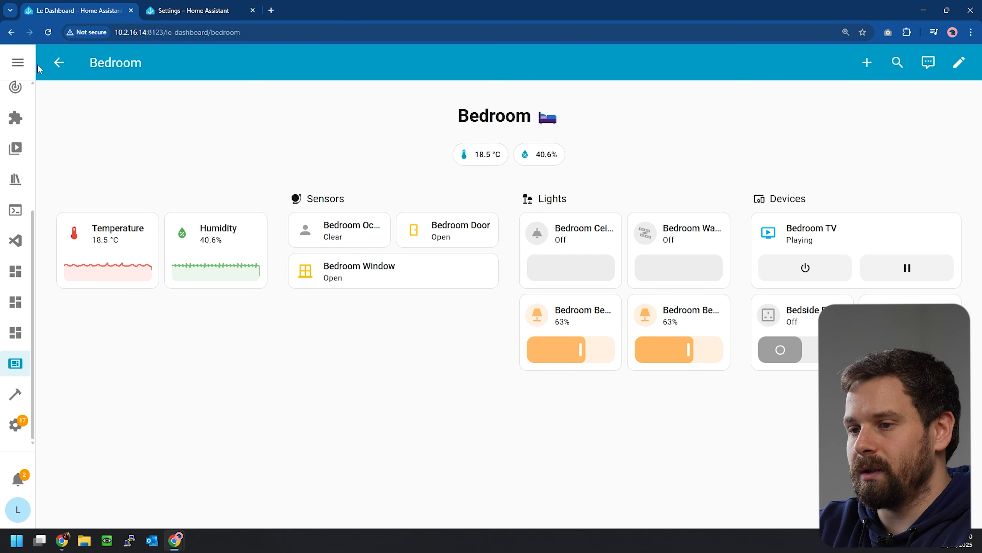
{"action": "left_click", "coordinate": [59, 63]}
{"action": "left_click", "coordinate": [371, 306]}
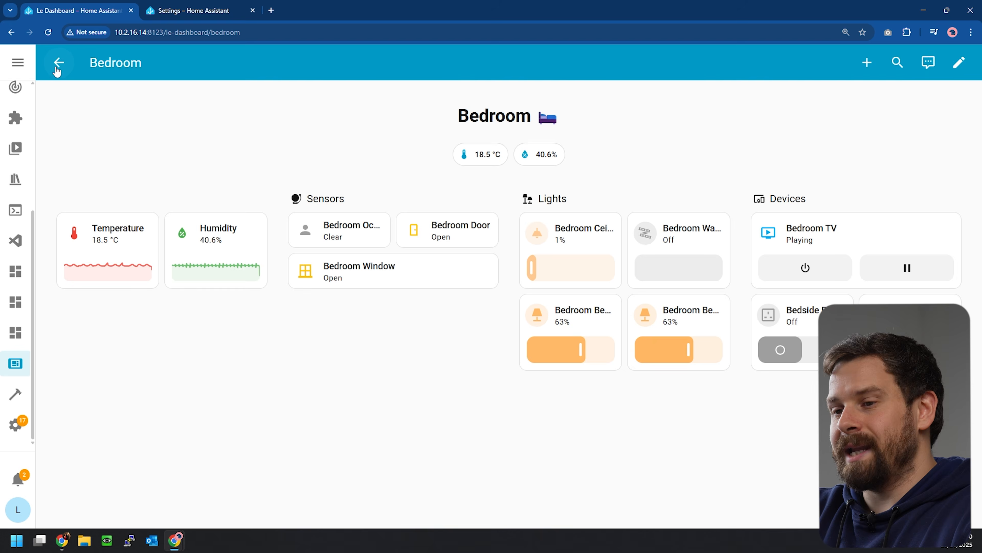
Step: Check navigation between the Home and Bedroom views by opening the Bedroom tile and returning to Home
{"action": "left_click", "coordinate": [58, 64]}
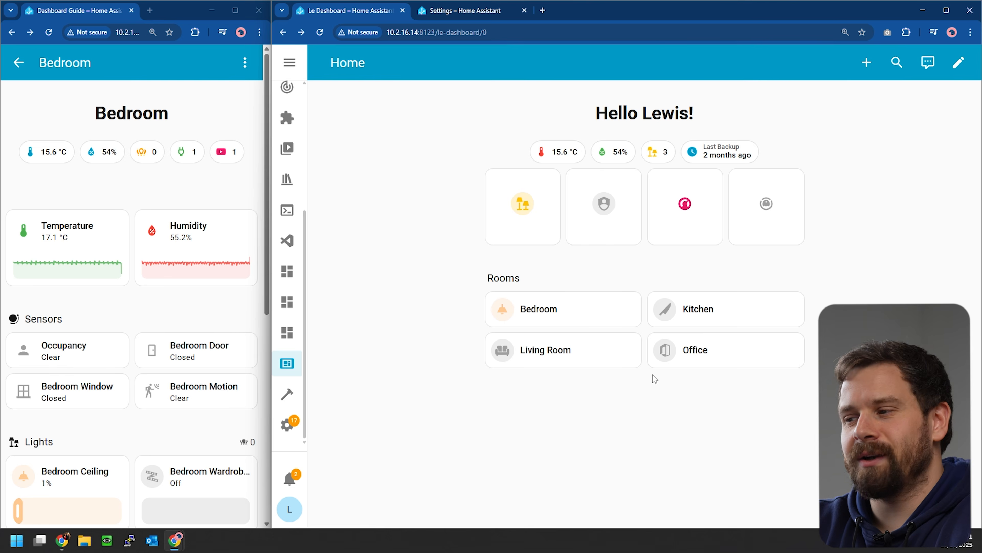
{"action": "left_click", "coordinate": [634, 310]}
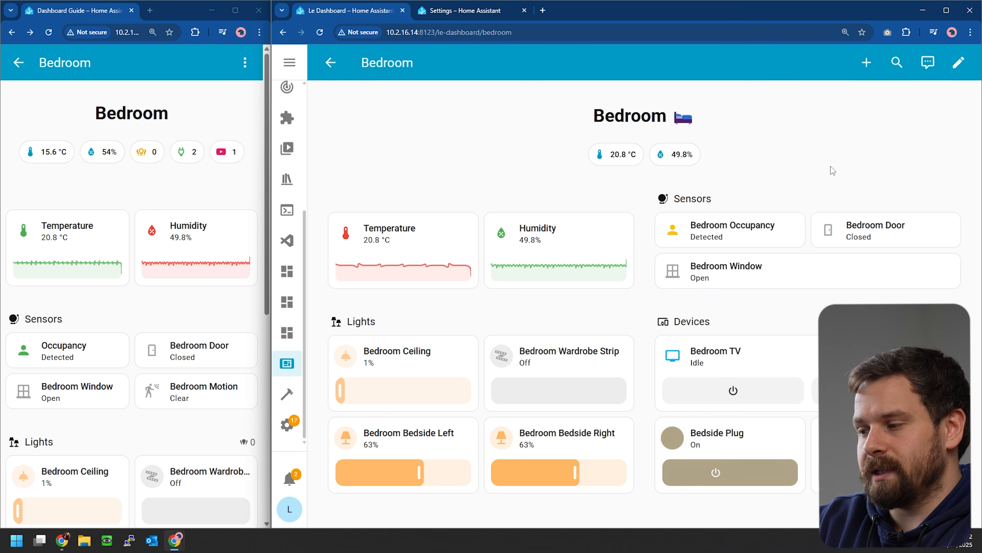
{"action": "left_click", "coordinate": [330, 63]}
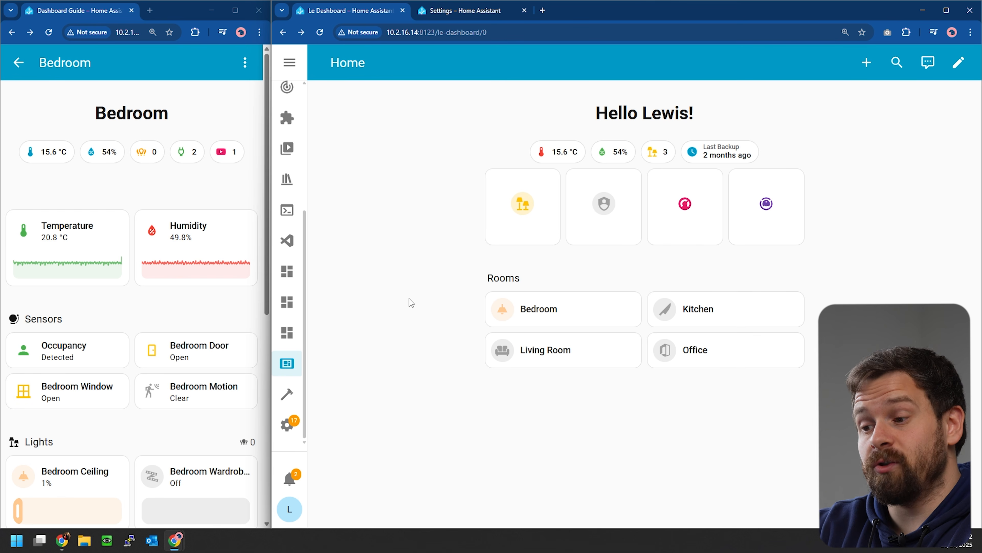
Step: Start a new Template sensor helper in the Helpers settings and name it Bedroom Light Count
{"action": "left_click", "coordinate": [291, 424]}
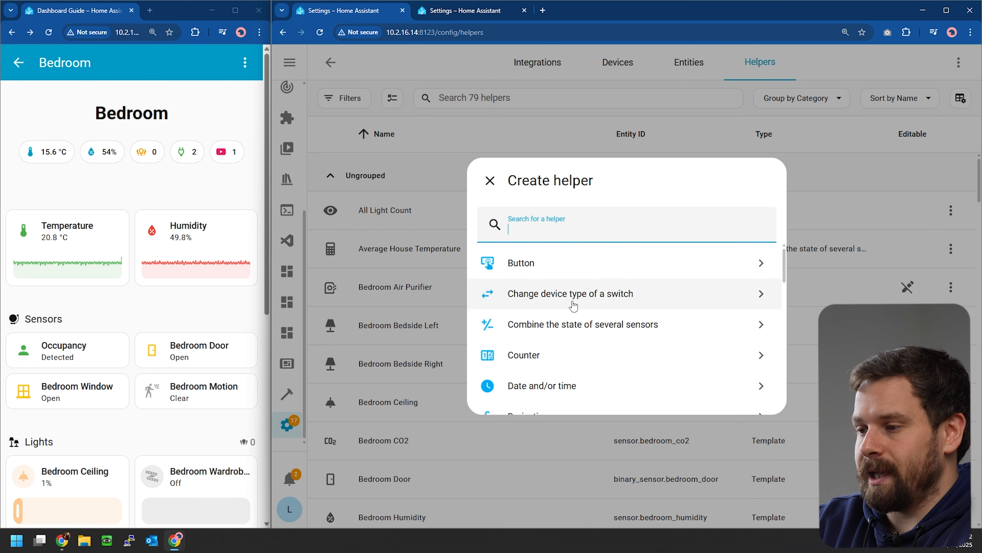
{"action": "scroll", "coordinate": [590, 320], "scroll_direction": "down", "scroll_amount": 10}
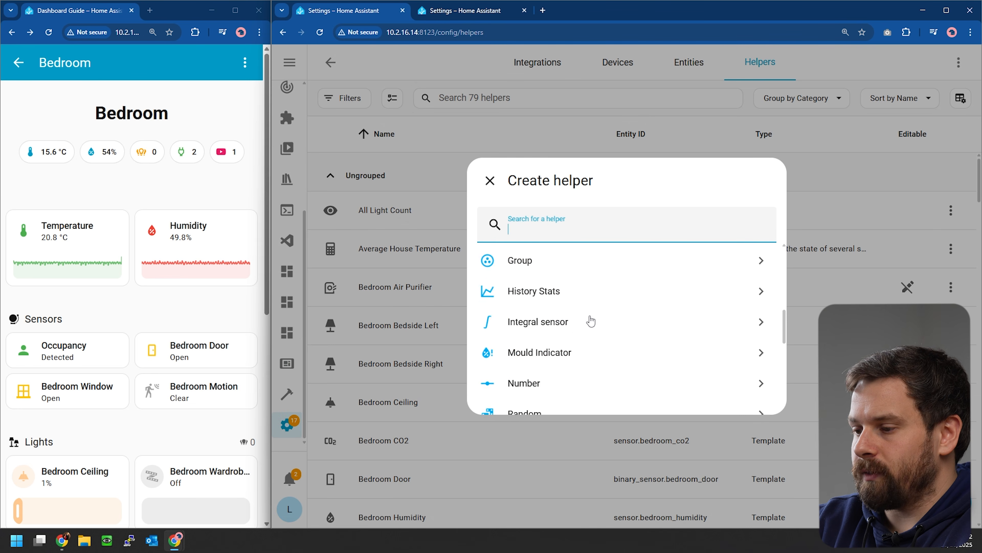
{"action": "scroll", "coordinate": [591, 320], "scroll_direction": "down", "scroll_amount": 2}
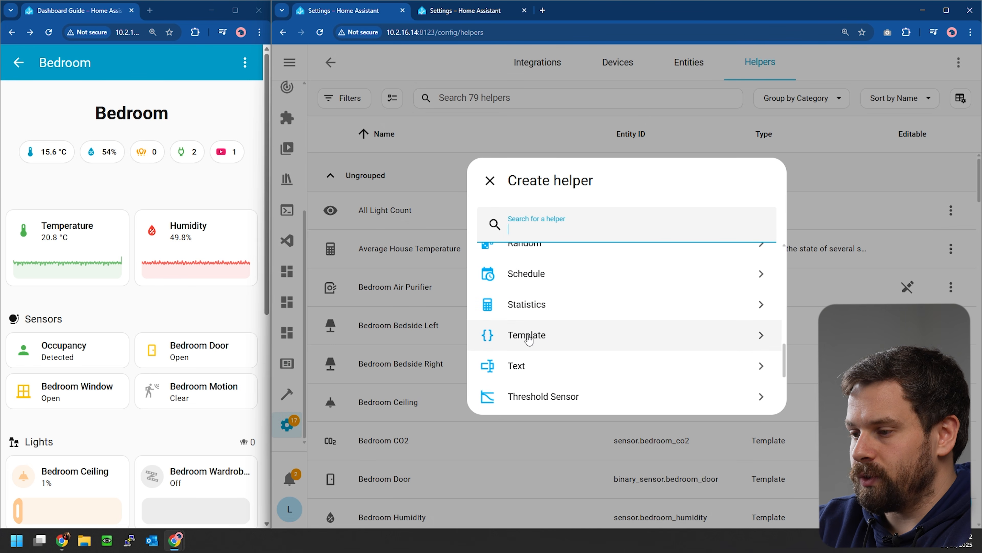
{"action": "left_click", "coordinate": [553, 343]}
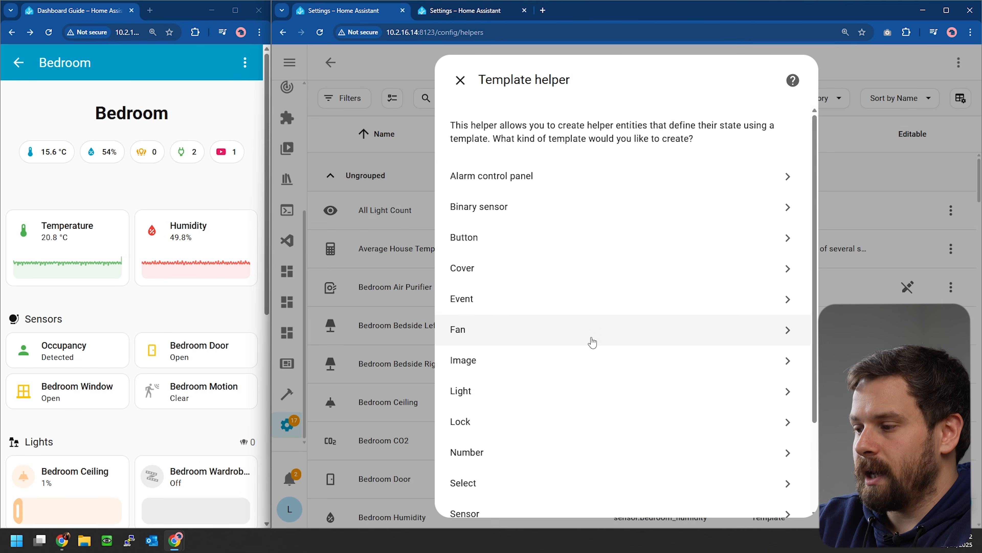
{"action": "scroll", "coordinate": [591, 340], "scroll_direction": "down", "scroll_amount": 3}
{"action": "left_click", "coordinate": [497, 404]}
{"action": "left_click", "coordinate": [521, 146]}
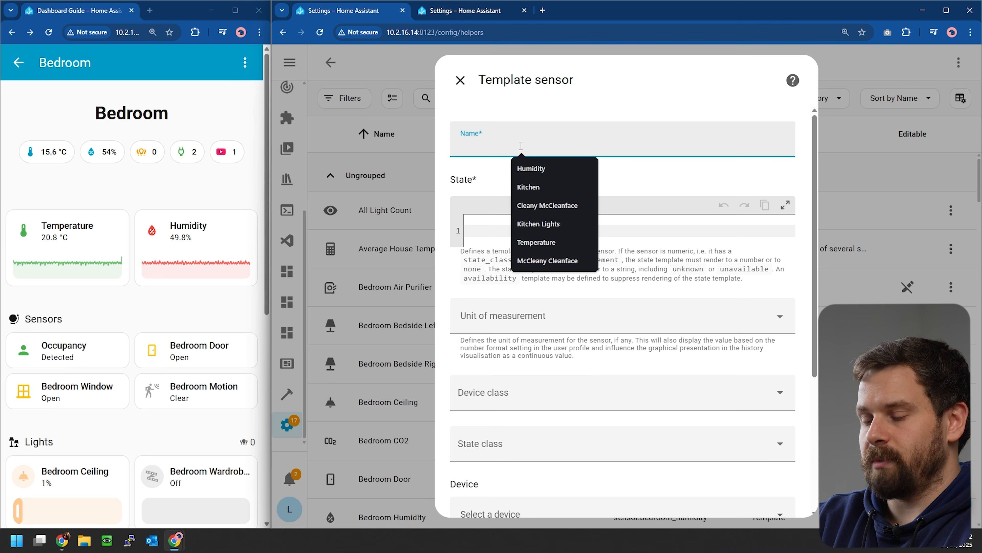
{"action": "type", "text": "Bedroom Light"}
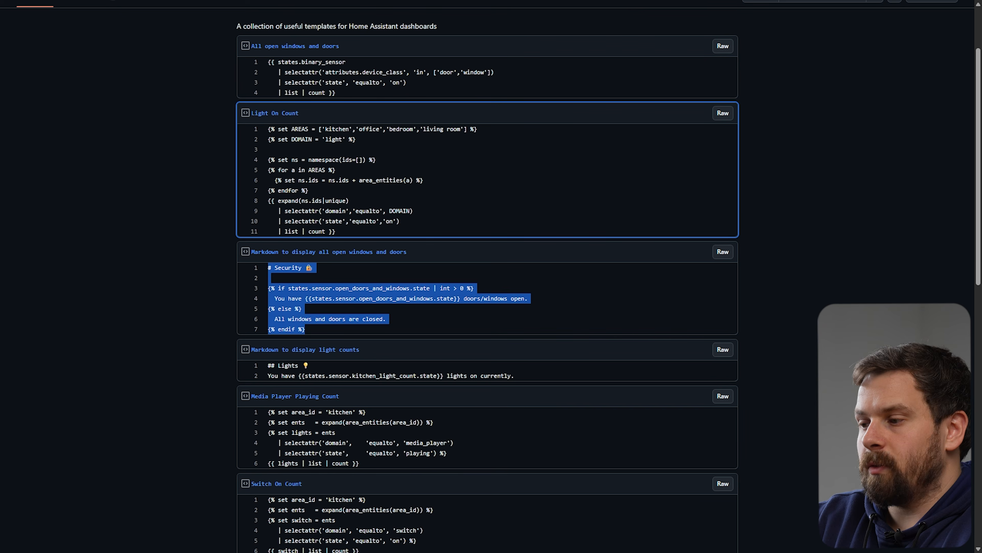
Step: Copy the Light On Count template from the GitHub gist into the Bedroom Light Count sensor's state template
{"action": "scroll", "coordinate": [425, 248], "scroll_direction": "up", "scroll_amount": 2}
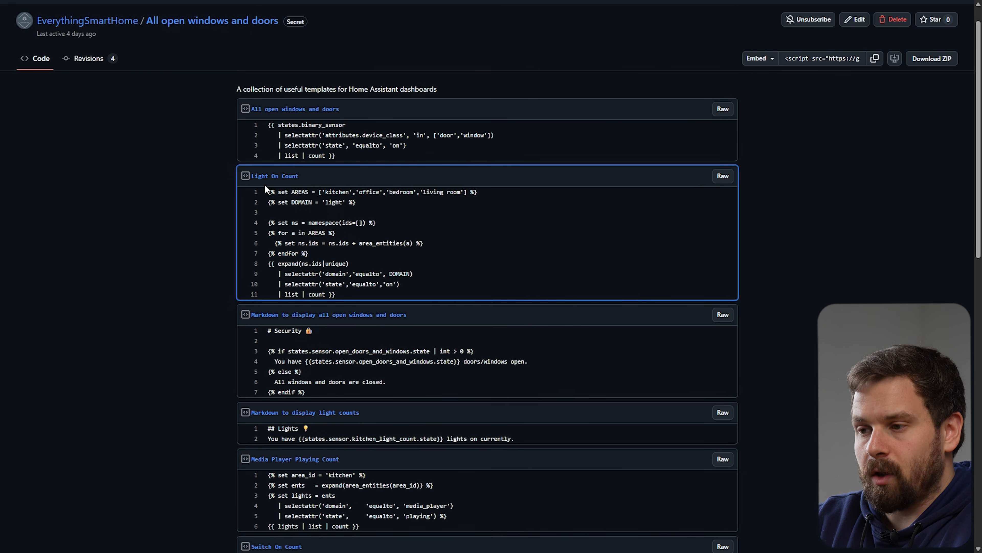
{"action": "left_click_drag", "start_coordinate": [265, 191], "coordinate": [342, 294]}
{"action": "key", "text": "ctrl+c"}
{"action": "scroll", "coordinate": [410, 284], "scroll_direction": "down", "scroll_amount": 1}
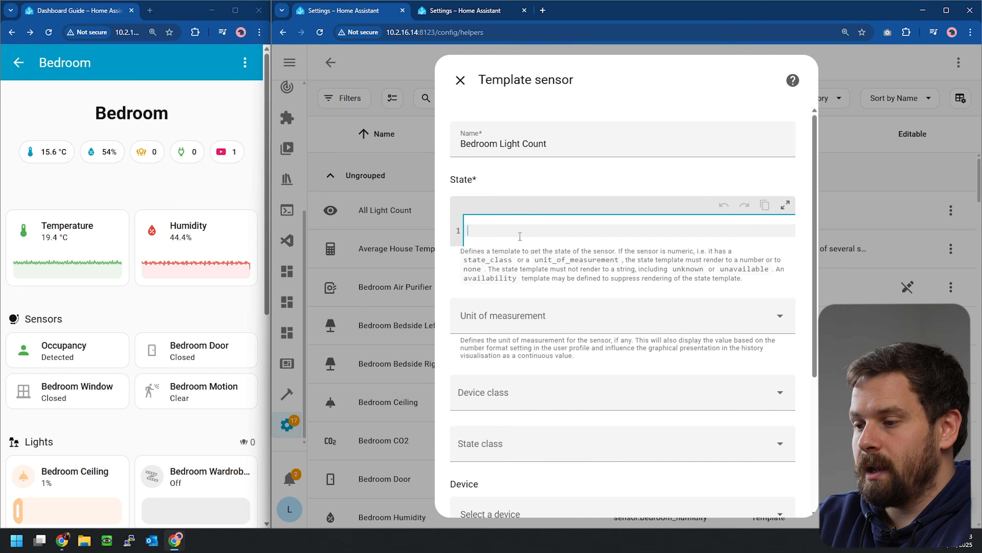
{"action": "key", "text": "ctrl+v"}
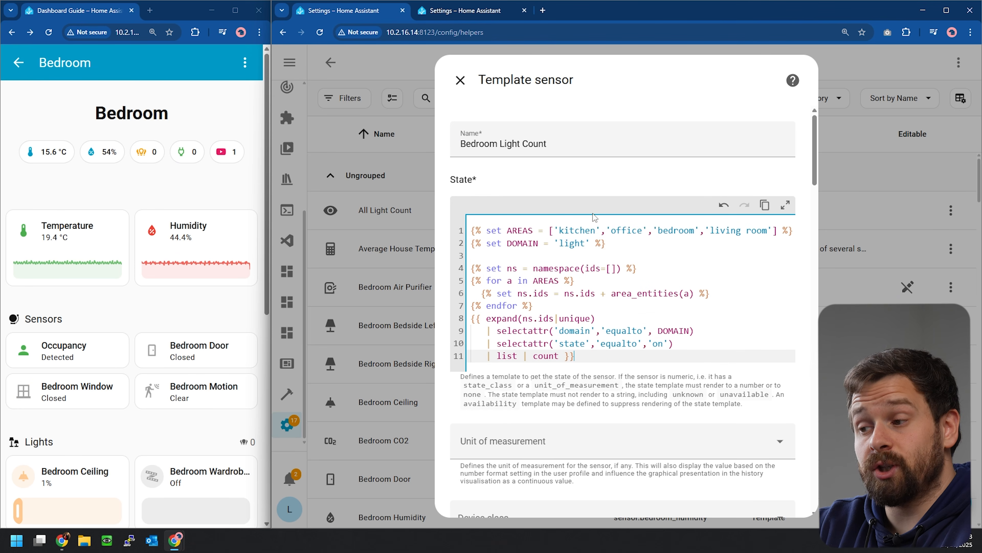
Step: Remove 'kitchen', 'office' and 'living room' from the state template's AREAS list, leaving only 'bedroom'
{"action": "left_click_drag", "start_coordinate": [556, 228], "coordinate": [649, 229]}
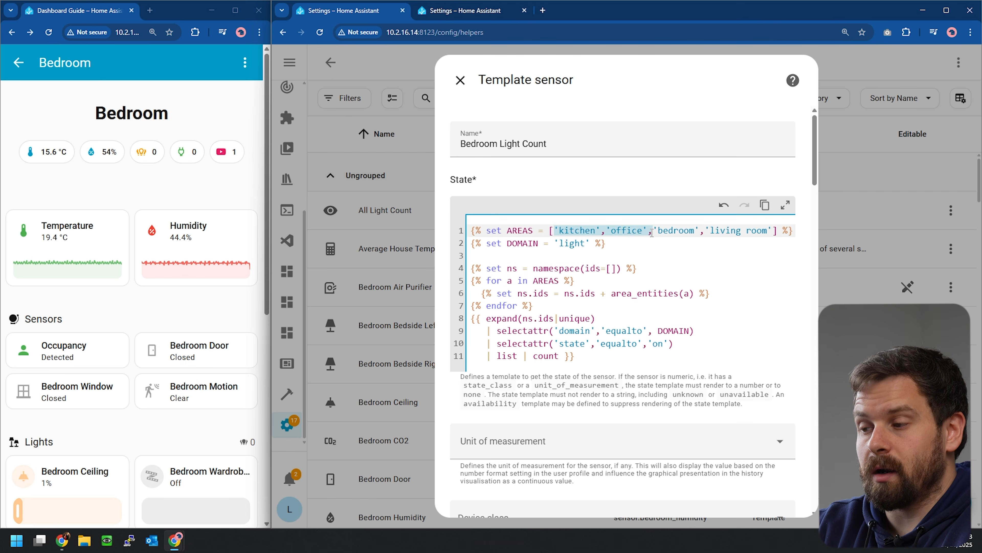
{"action": "key", "text": "BackSpace"}
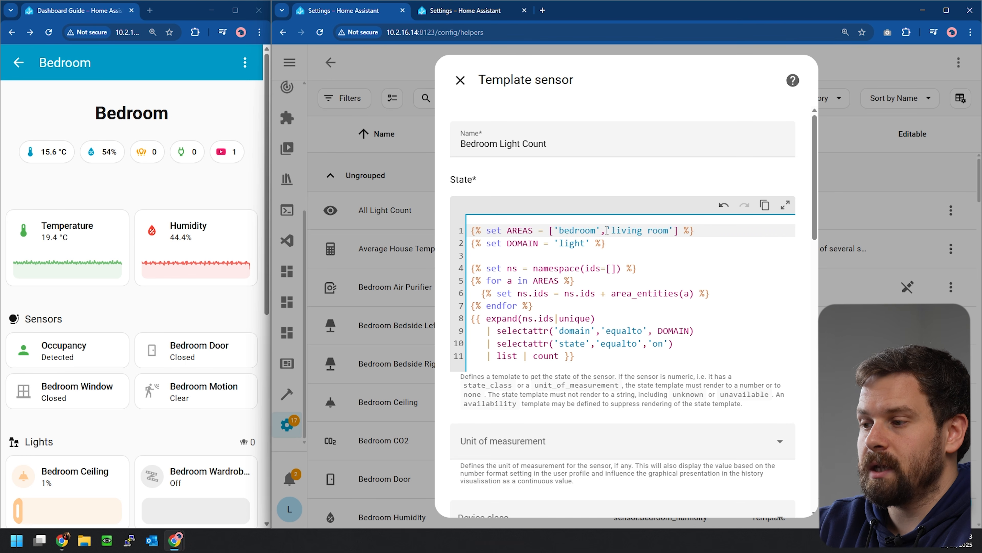
{"action": "left_click_drag", "start_coordinate": [601, 231], "coordinate": [675, 232]}
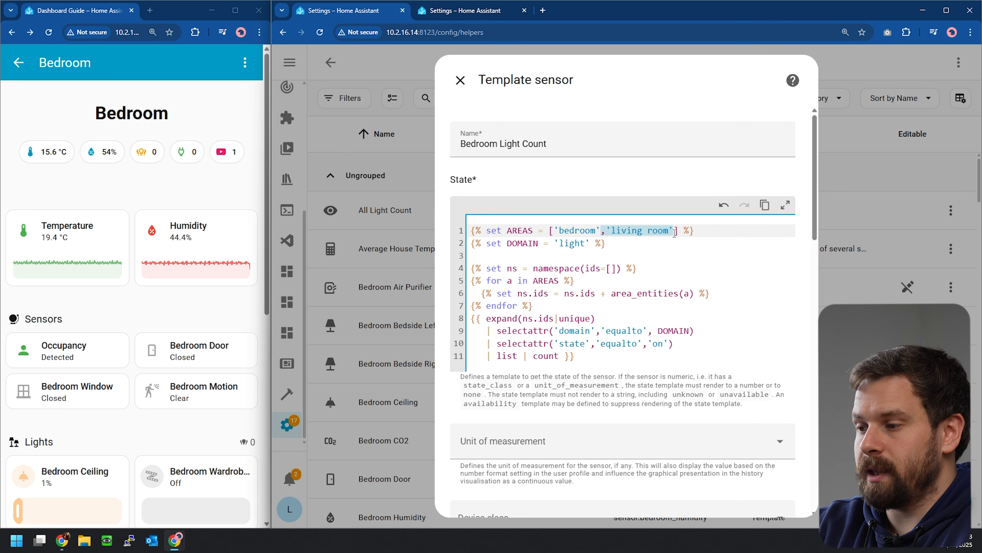
{"action": "key", "text": "BackSpace"}
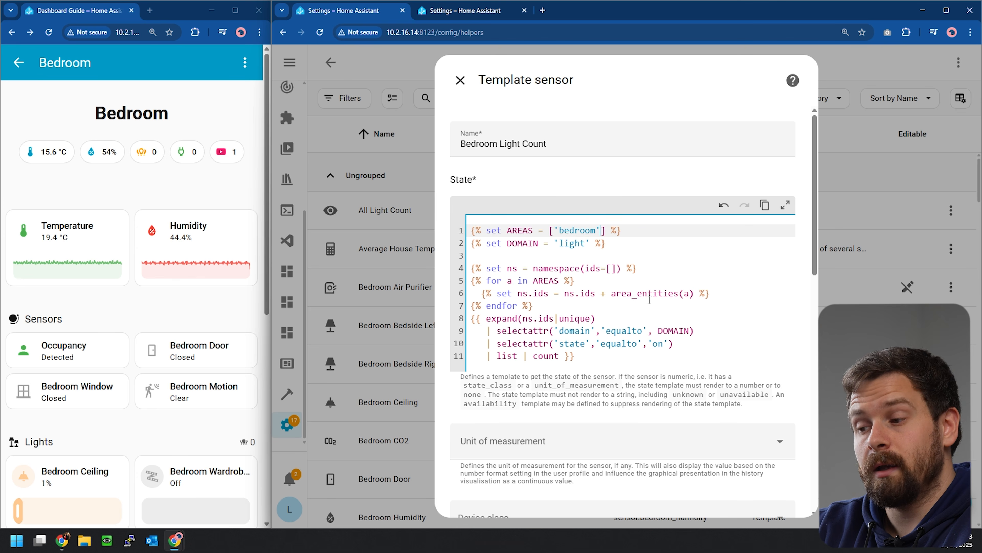
Step: Review the Bedroom Light Count preview, then submit the helper and finish its creation
{"action": "scroll", "coordinate": [692, 340], "scroll_direction": "down", "scroll_amount": 10}
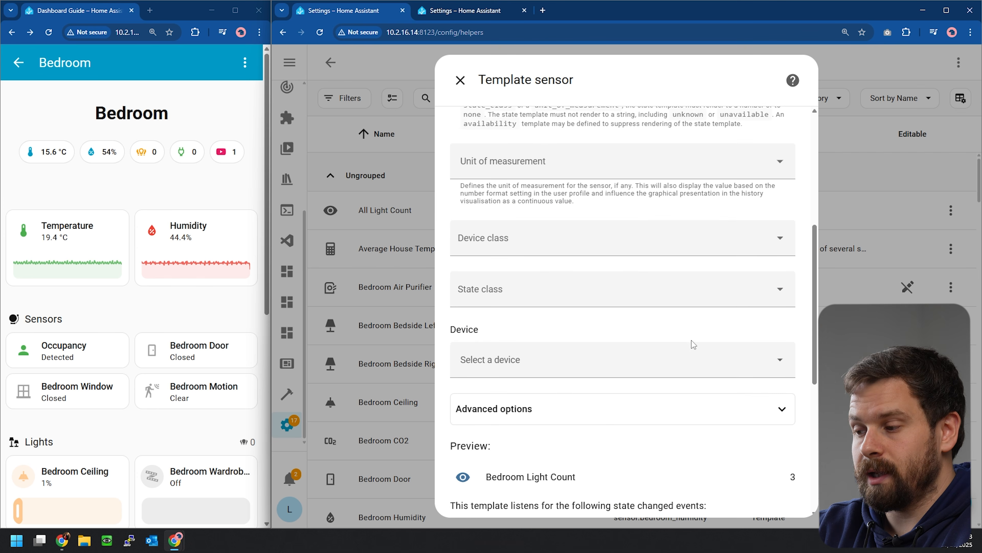
{"action": "scroll", "coordinate": [691, 341], "scroll_direction": "down", "scroll_amount": 5}
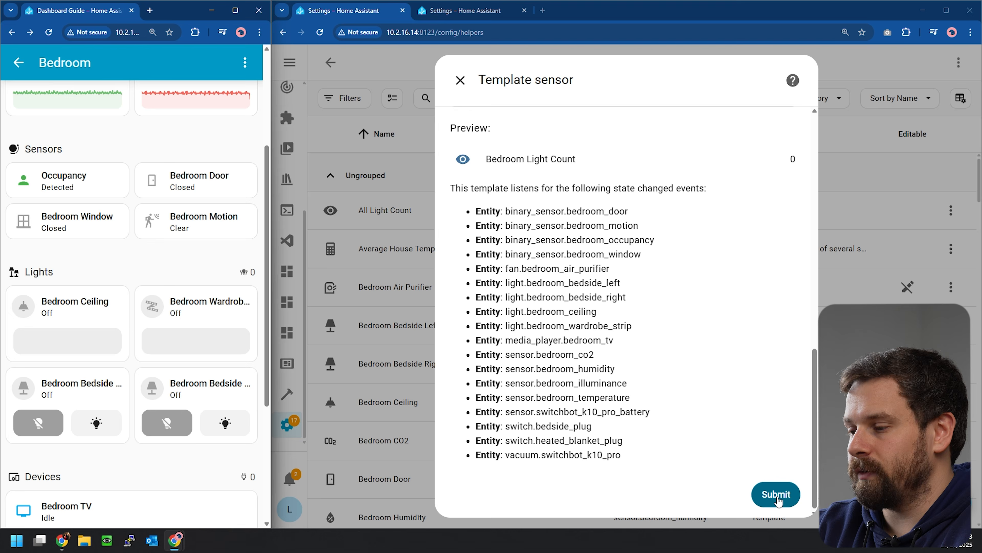
{"action": "left_click", "coordinate": [776, 495]}
{"action": "left_click", "coordinate": [721, 328]}
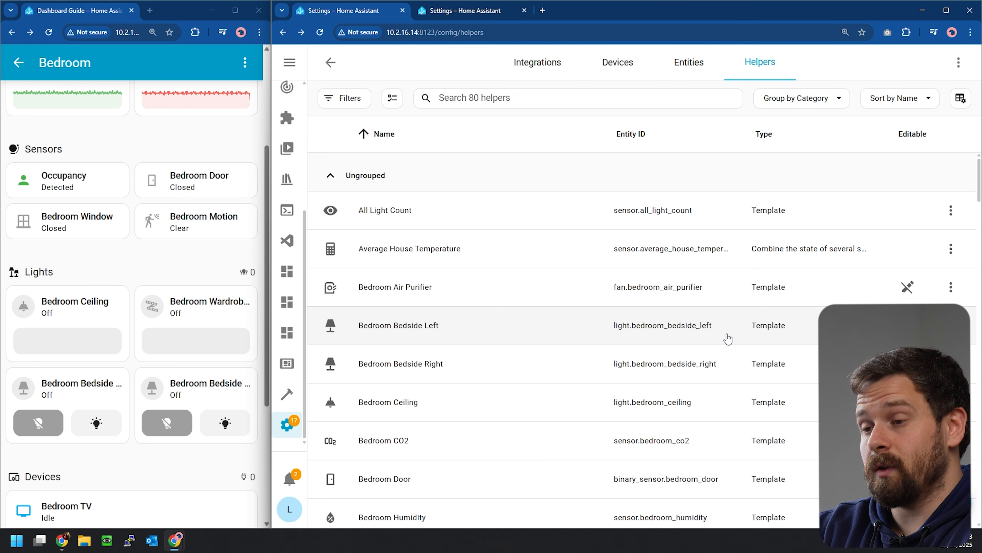
Step: Start another Template sensor helper and name it Bedroom Switch On Count
{"action": "left_click", "coordinate": [928, 502]}
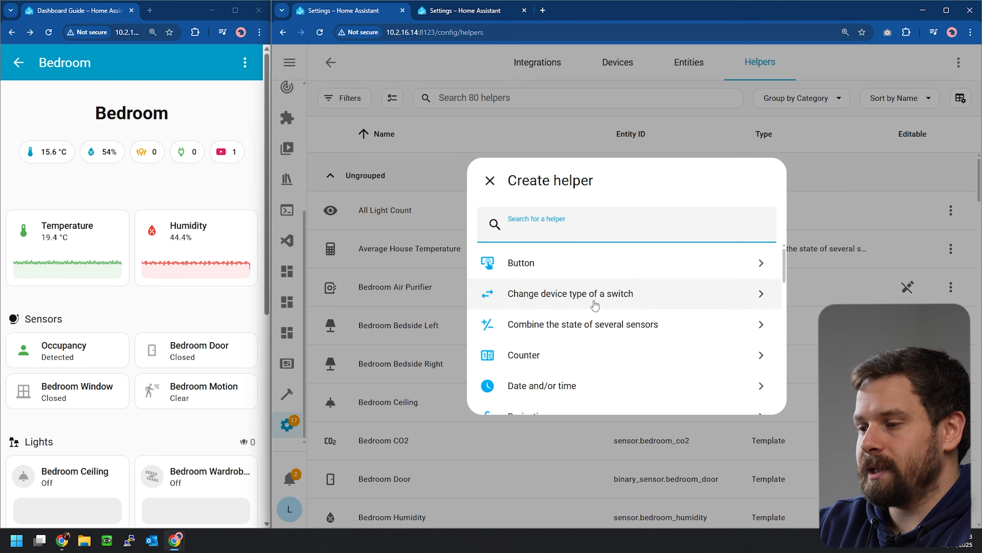
{"action": "scroll", "coordinate": [594, 307], "scroll_direction": "down", "scroll_amount": 8}
{"action": "scroll", "coordinate": [595, 306], "scroll_direction": "down", "scroll_amount": 6}
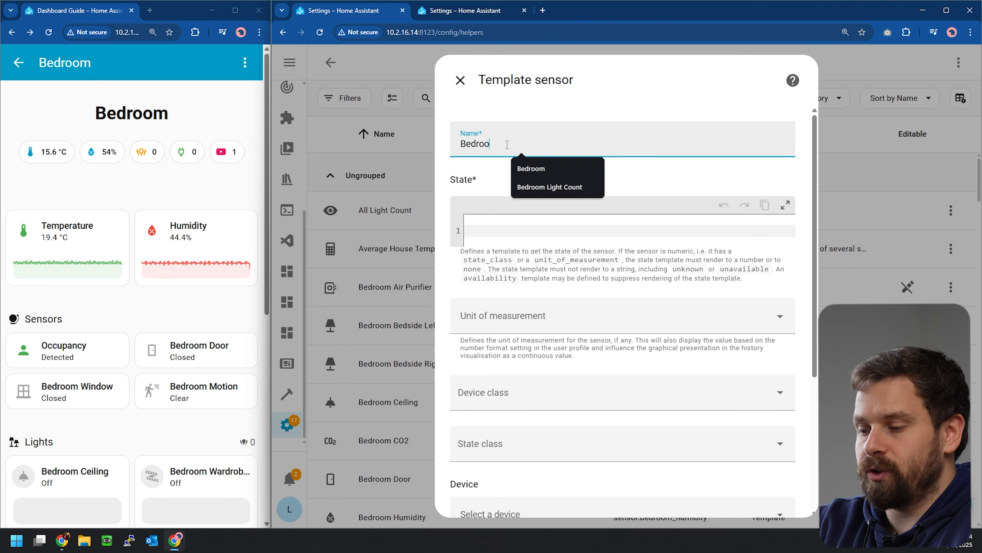
{"action": "type", "text": "Switch On Count"}
Step: Paste the copied count template as the sensor's state, reduce AREAS to 'bedroom' and set DOMAIN to 'switch'
{"action": "left_click", "coordinate": [504, 221]}
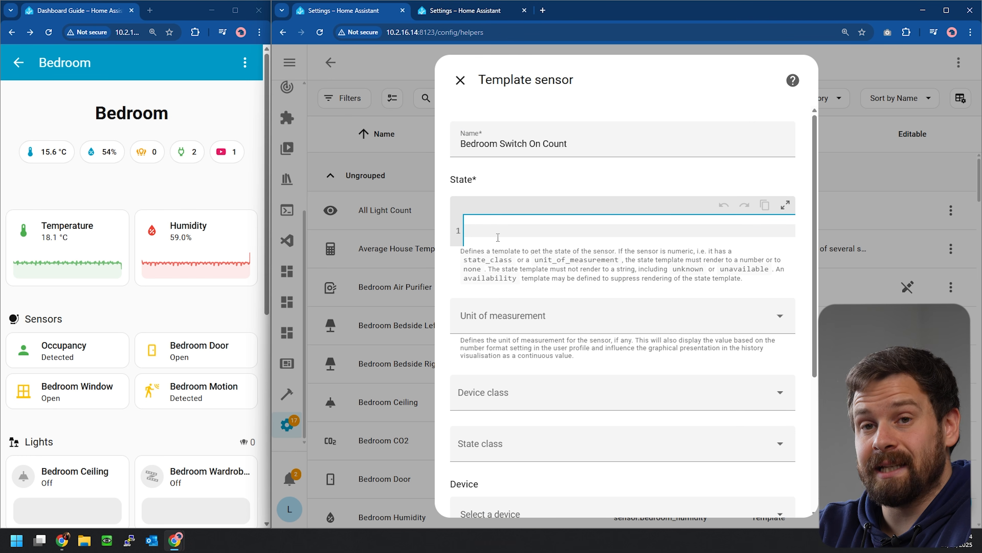
{"action": "key", "text": "ctrl+v"}
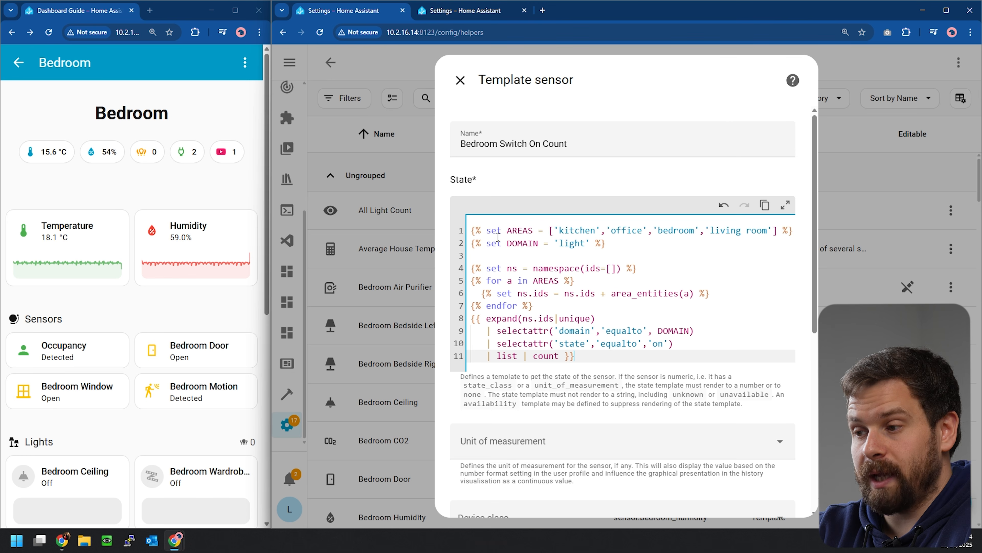
{"action": "left_click_drag", "start_coordinate": [556, 230], "coordinate": [652, 231]}
{"action": "key", "text": "BackSpace"}
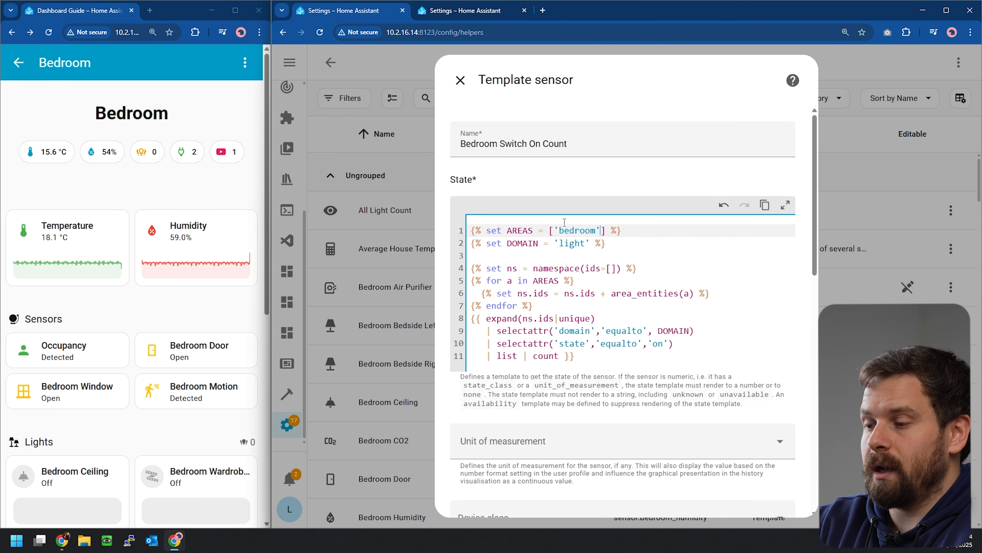
{"action": "left_click_drag", "start_coordinate": [559, 244], "coordinate": [585, 246]}
{"action": "type", "text": "switc"}
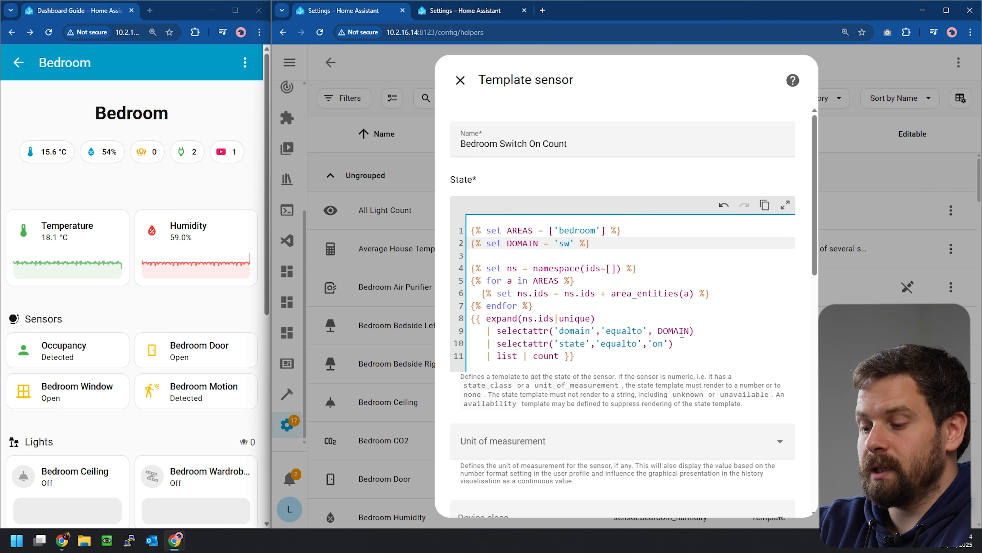
{"action": "type", "text": "h"}
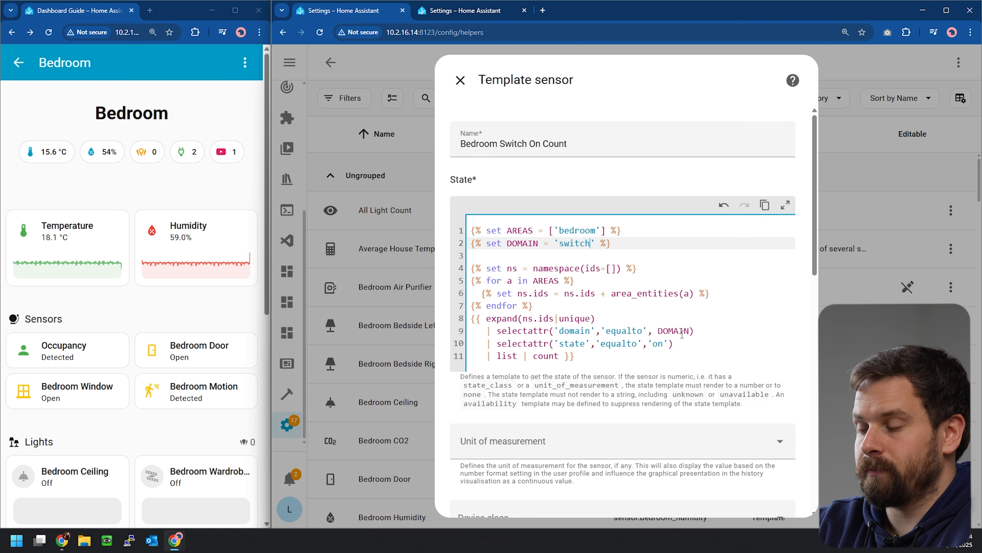
Step: Review the Bedroom Switch On Count preview and its listened entities, then submit and finish the helper
{"action": "scroll", "coordinate": [772, 311], "scroll_direction": "down", "scroll_amount": 15}
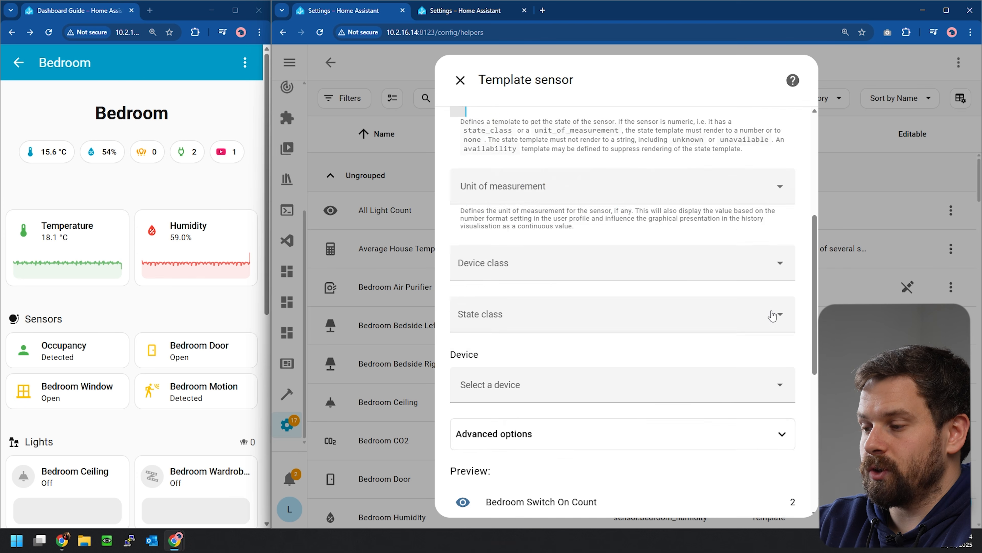
{"action": "scroll", "coordinate": [772, 315], "scroll_direction": "up", "scroll_amount": 1}
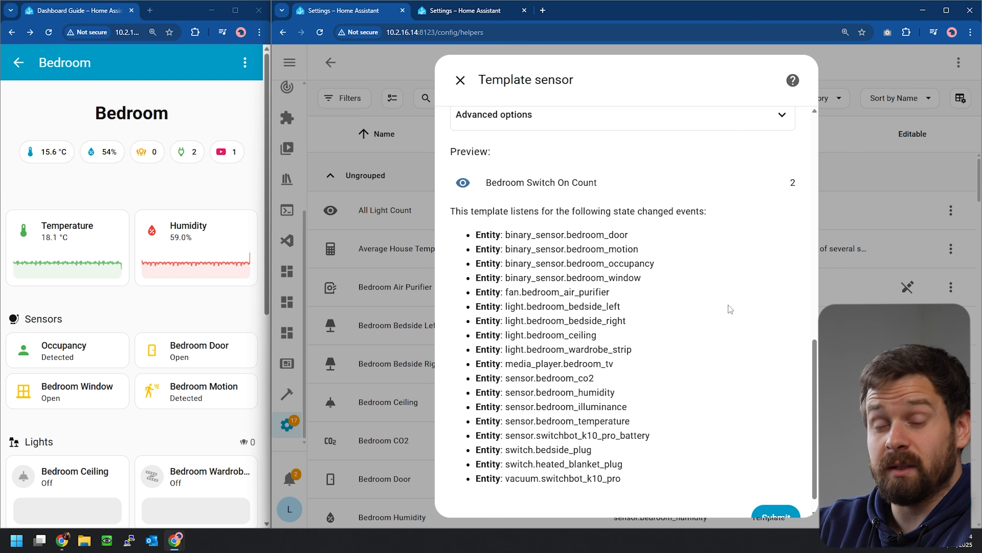
{"action": "scroll", "coordinate": [728, 305], "scroll_direction": "up", "scroll_amount": 1}
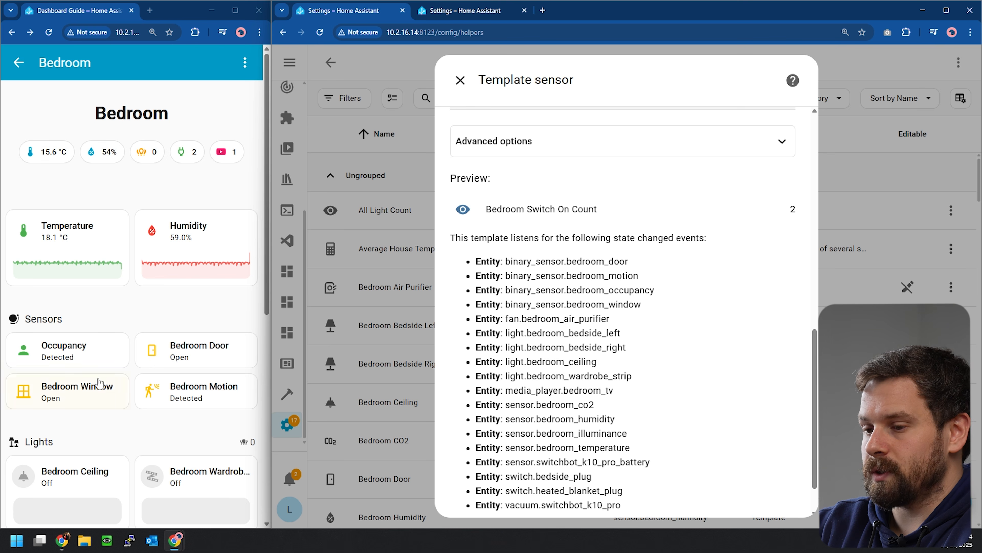
{"action": "left_click", "coordinate": [782, 494]}
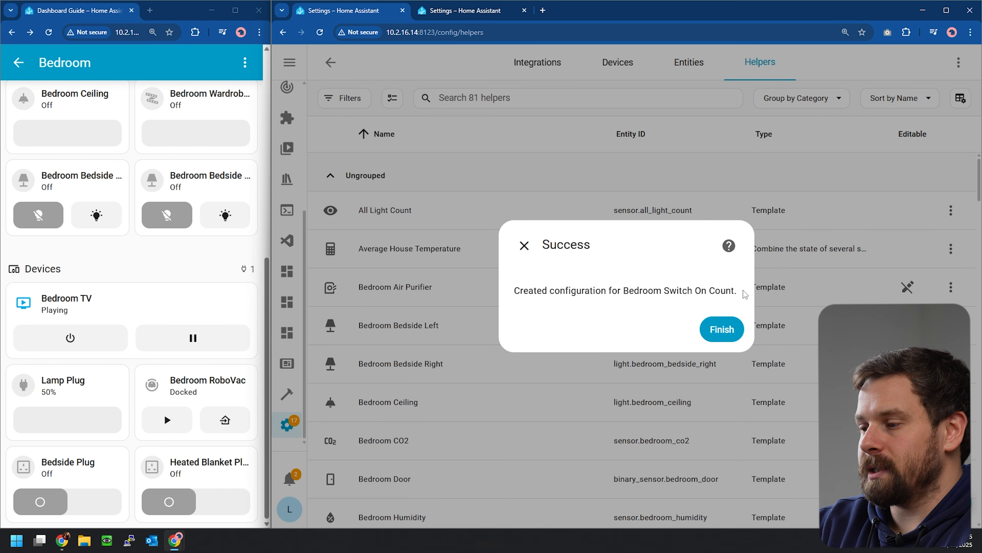
{"action": "left_click", "coordinate": [731, 328]}
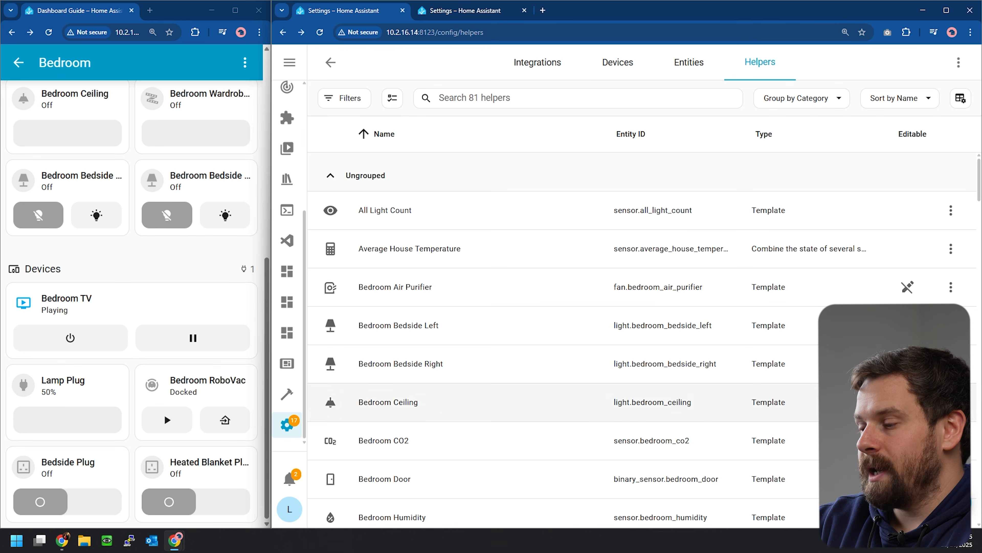
Step: Start a third Template sensor helper, ready to receive its state template
{"action": "scroll", "coordinate": [586, 338], "scroll_direction": "down", "scroll_amount": 10}
{"action": "scroll", "coordinate": [570, 298], "scroll_direction": "down", "scroll_amount": 2}
{"action": "scroll", "coordinate": [570, 299], "scroll_direction": "up", "scroll_amount": 3}
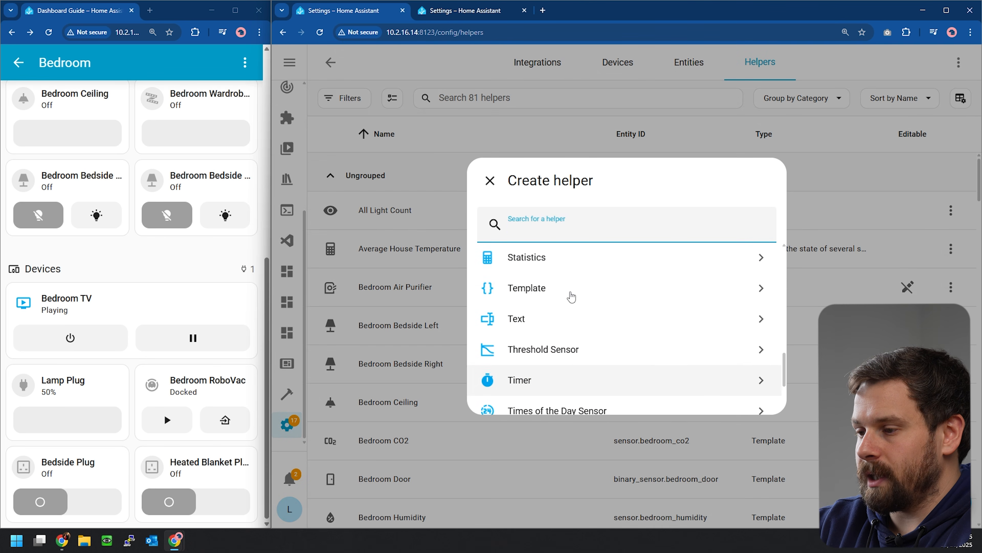
{"action": "left_click", "coordinate": [568, 297]}
{"action": "scroll", "coordinate": [567, 368], "scroll_direction": "down", "scroll_amount": 2}
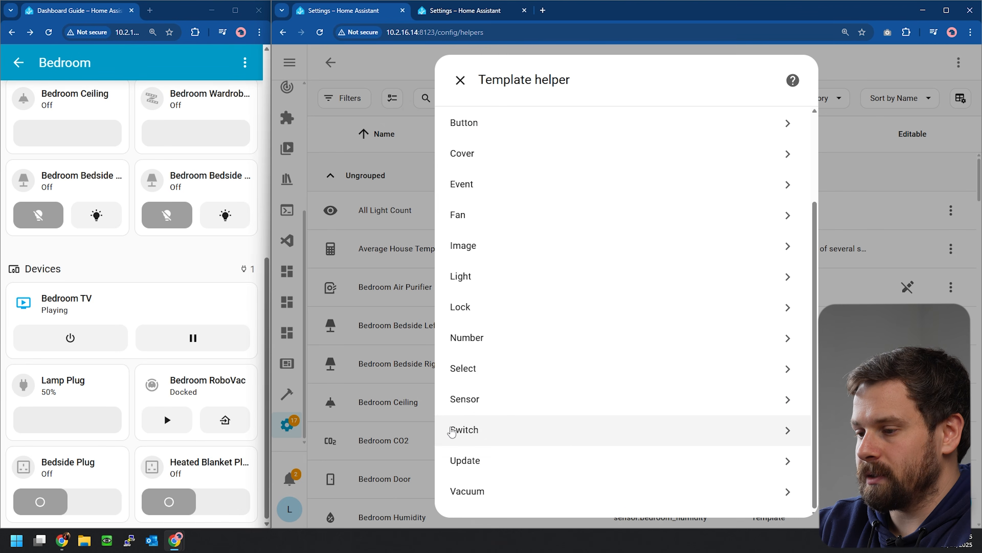
{"action": "left_click", "coordinate": [478, 401]}
{"action": "left_click", "coordinate": [501, 232]}
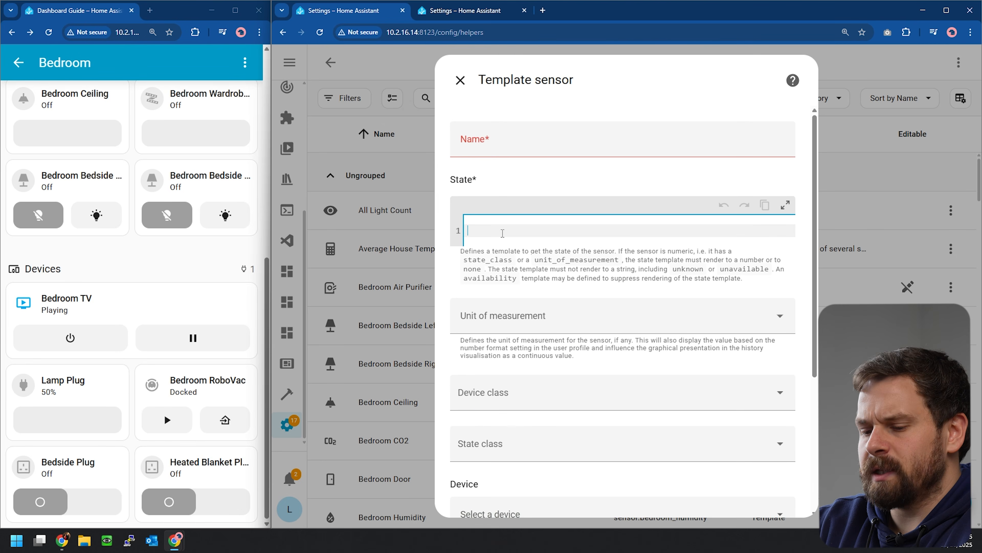
Step: Copy the Media Player Playing Count template into the new sensor's state and change its area_id to 'bedroom'
{"action": "key", "text": "alt+Tab"}
{"action": "key", "text": "alt+Tab"}
{"action": "left_click_drag", "start_coordinate": [308, 344], "coordinate": [184, 279]}
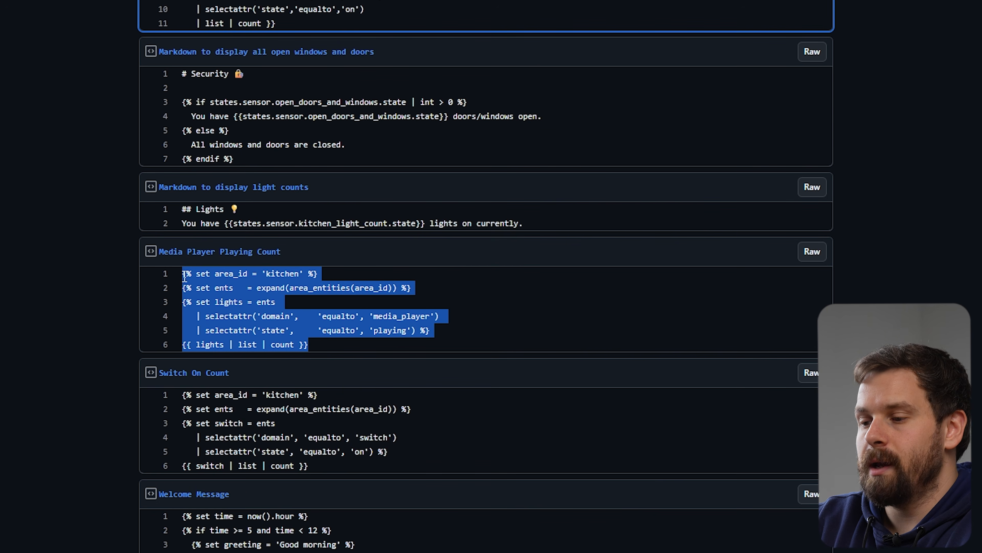
{"action": "key", "text": "ctrl+c"}
{"action": "key", "text": "alt+Tab"}
{"action": "key", "text": "ctrl+v"}
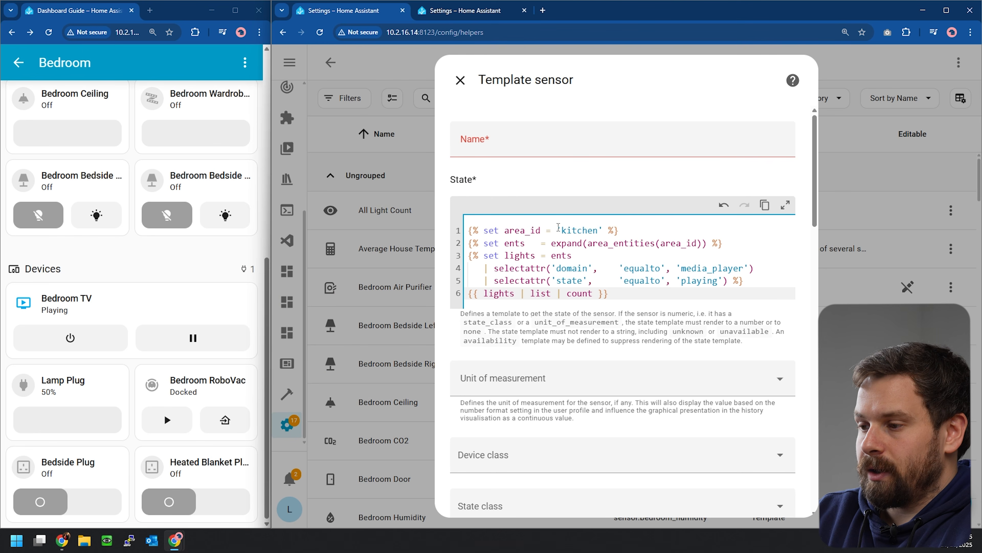
{"action": "double_click", "coordinate": [563, 230]}
{"action": "type", "text": "bedr"}
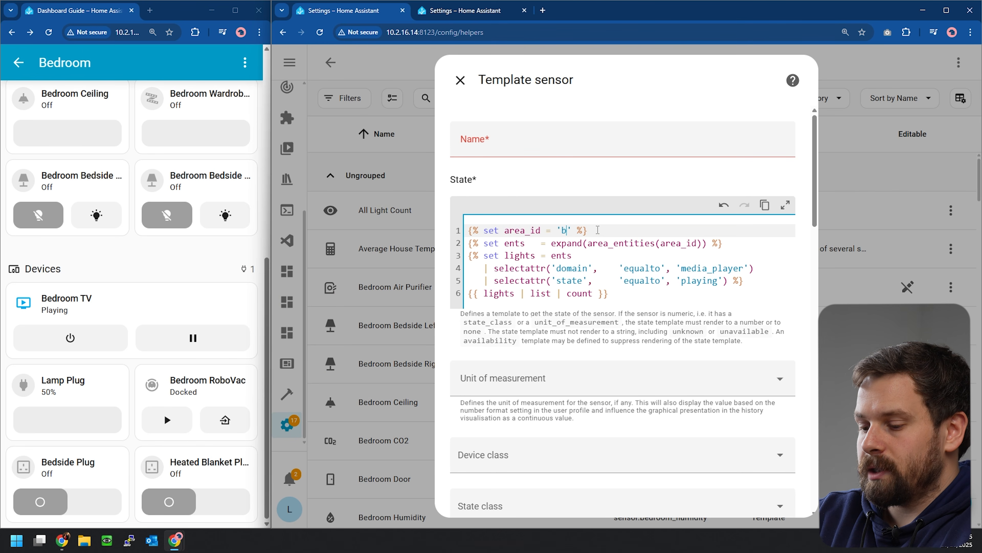
{"action": "type", "text": "oom"}
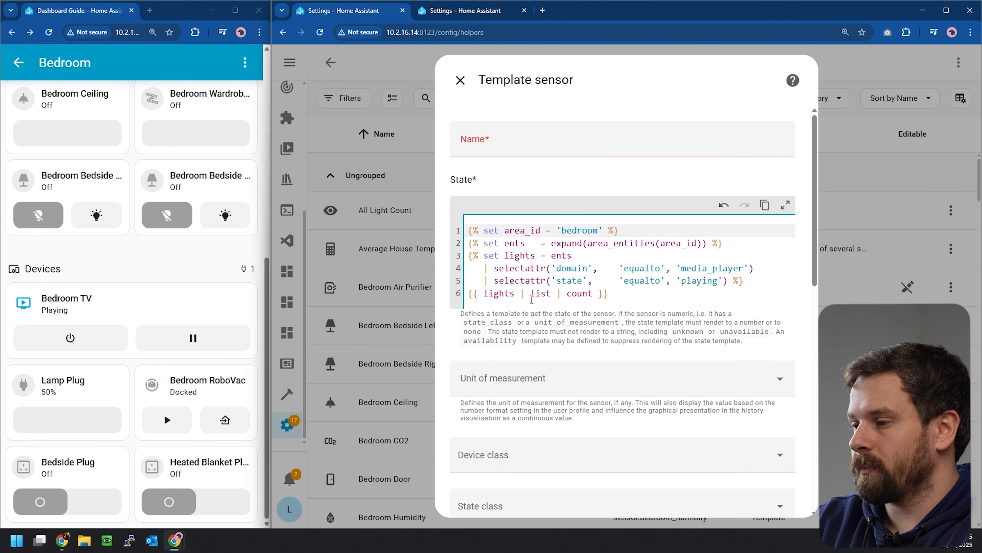
Step: Check the template's media_player domain and 'playing' state filters, along with the sensor preview and its listened entities
{"action": "left_click", "coordinate": [575, 265]}
{"action": "left_click_drag", "start_coordinate": [682, 269], "coordinate": [744, 269]}
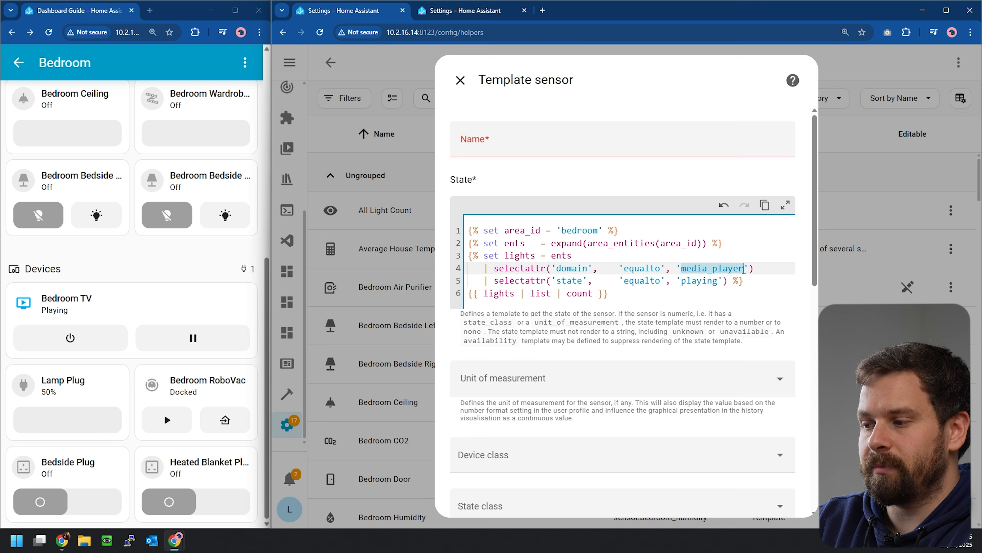
{"action": "left_click_drag", "start_coordinate": [682, 281], "coordinate": [718, 283]}
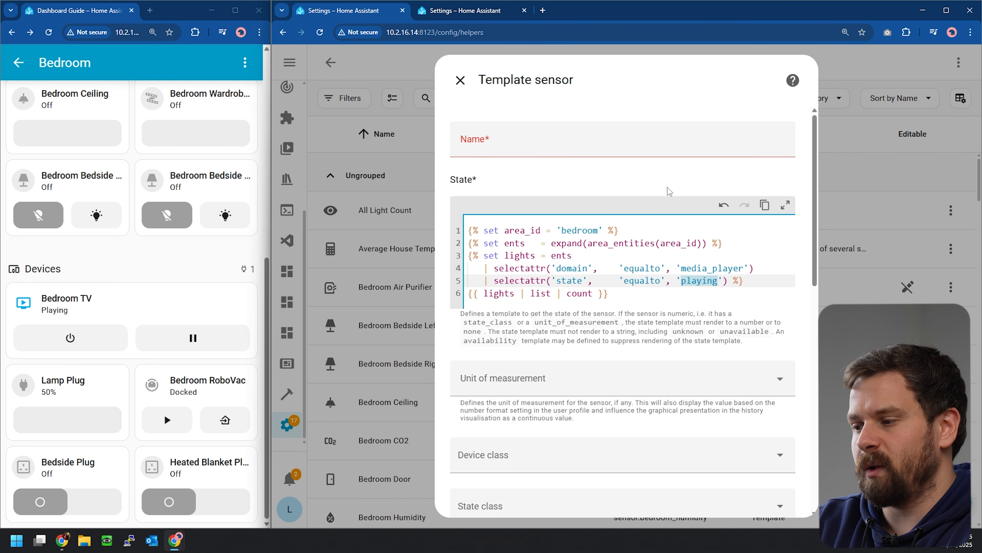
{"action": "scroll", "coordinate": [669, 191], "scroll_direction": "down", "scroll_amount": 10}
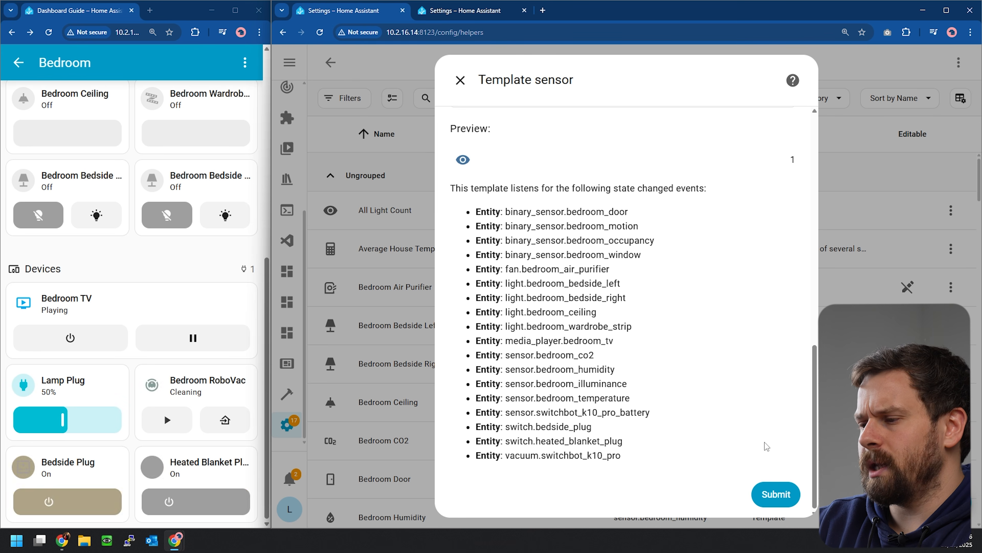
Step: Name the sensor Bedroom Media Playing Count and submit the helper
{"action": "left_click", "coordinate": [767, 495]}
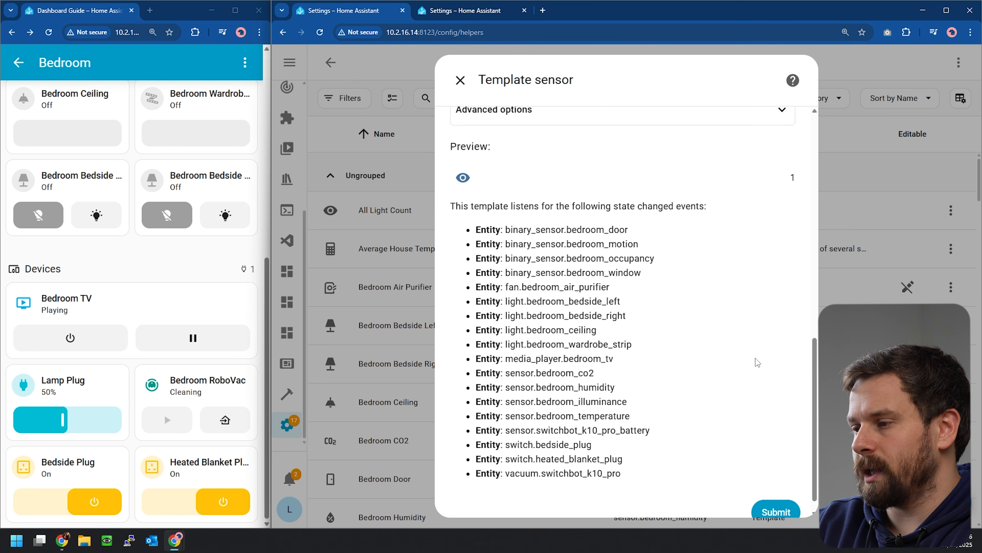
{"action": "left_click", "coordinate": [555, 182]}
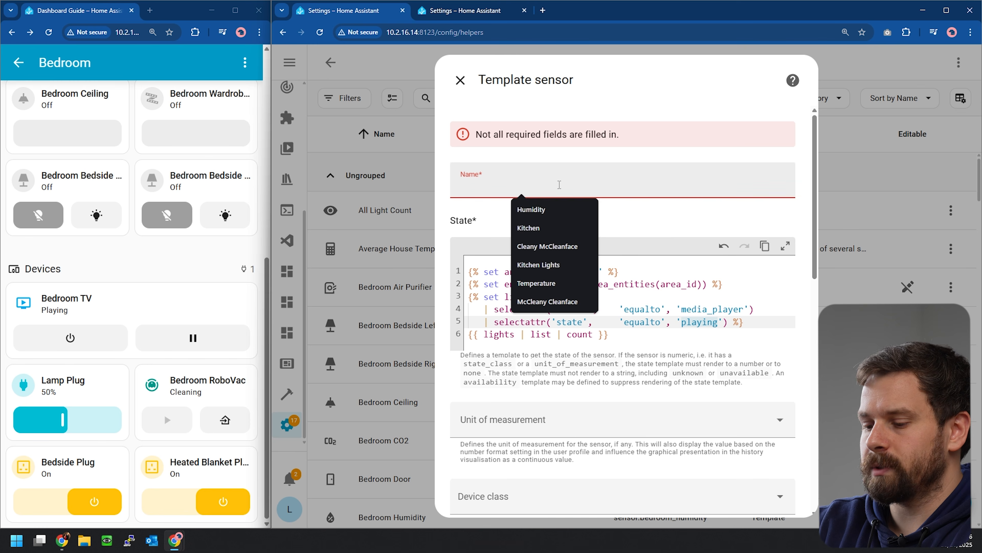
{"action": "type", "text": "Bedroom Media Playing Count"}
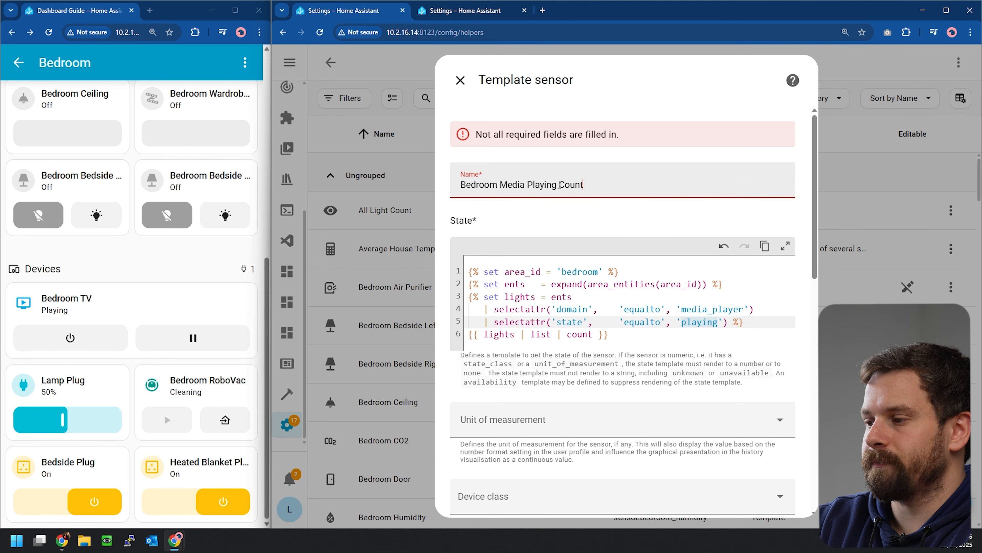
{"action": "scroll", "coordinate": [560, 233], "scroll_direction": "down", "scroll_amount": 10}
{"action": "left_click", "coordinate": [776, 494]}
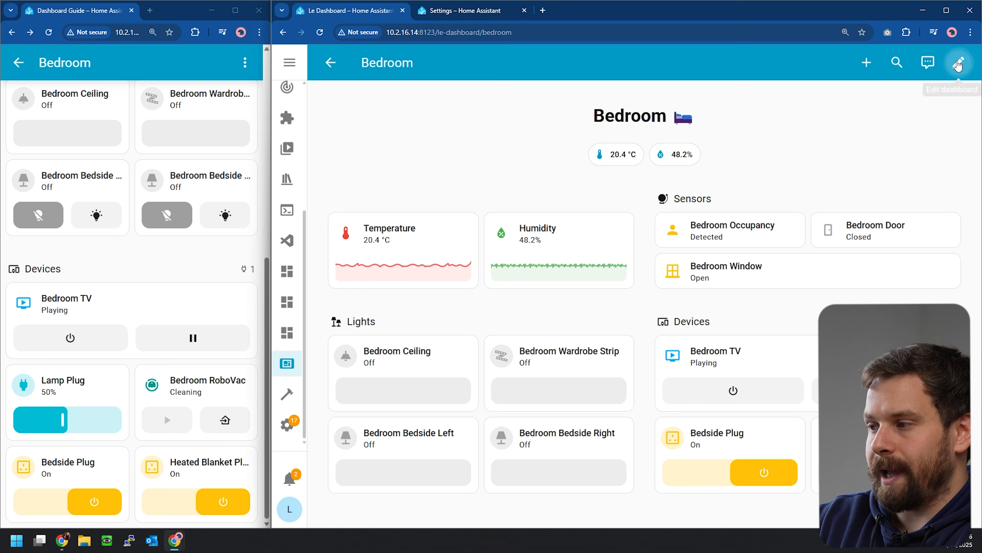
Step: Start editing the Bedroom view and add an Entity badge for the Bedroom Light Count sensor
{"action": "left_click", "coordinate": [958, 63]}
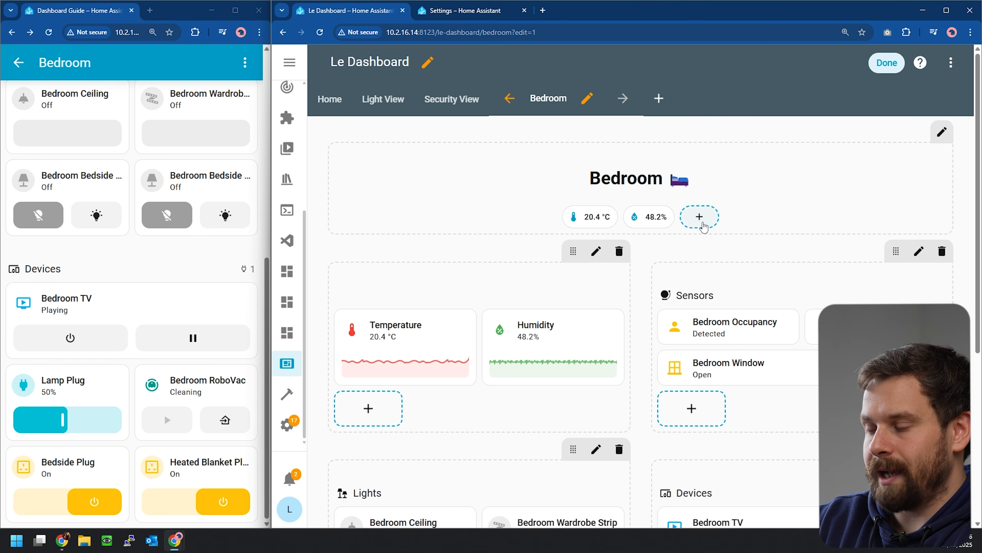
{"action": "left_click", "coordinate": [700, 218]}
{"action": "left_click", "coordinate": [511, 283]}
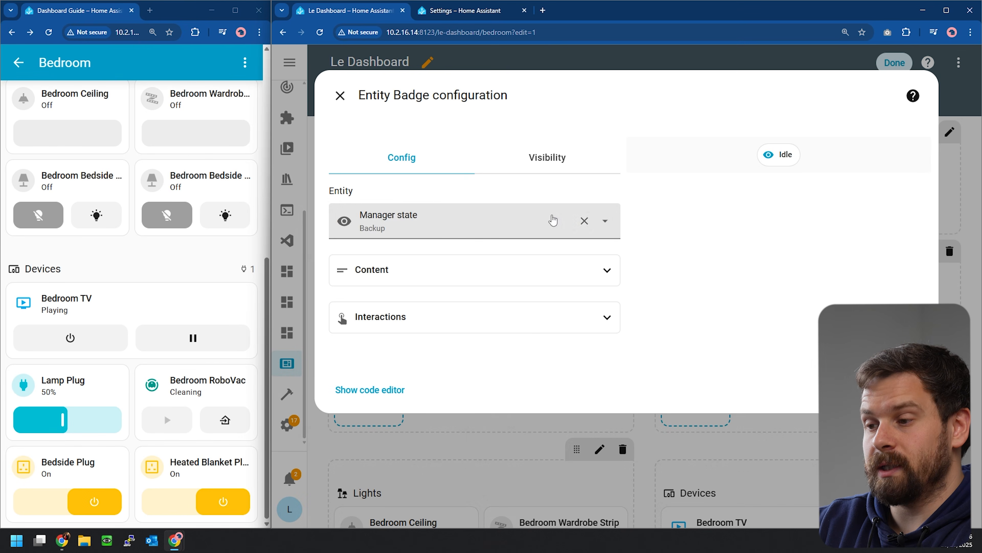
{"action": "left_click", "coordinate": [584, 221]}
{"action": "left_click", "coordinate": [454, 226]}
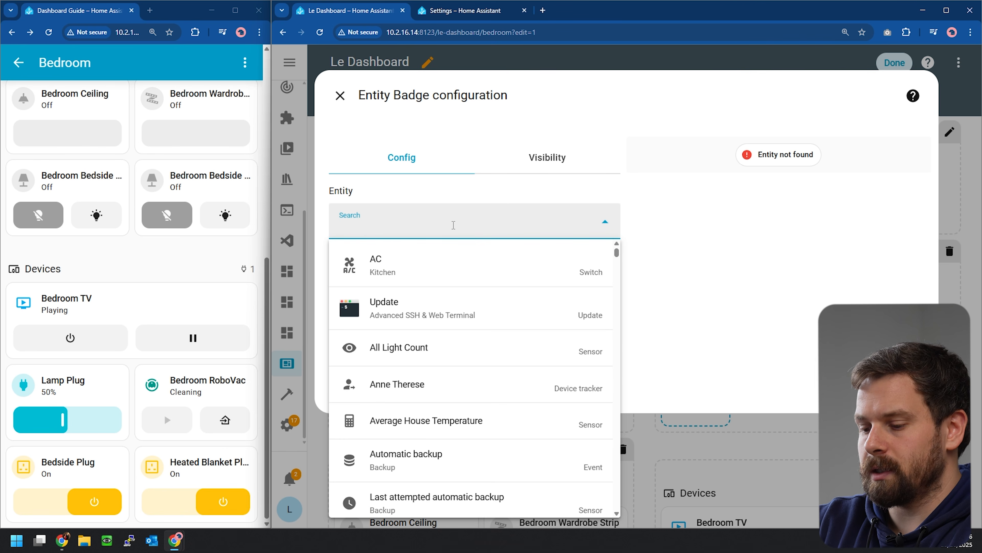
{"action": "type", "text": "bedroom light"}
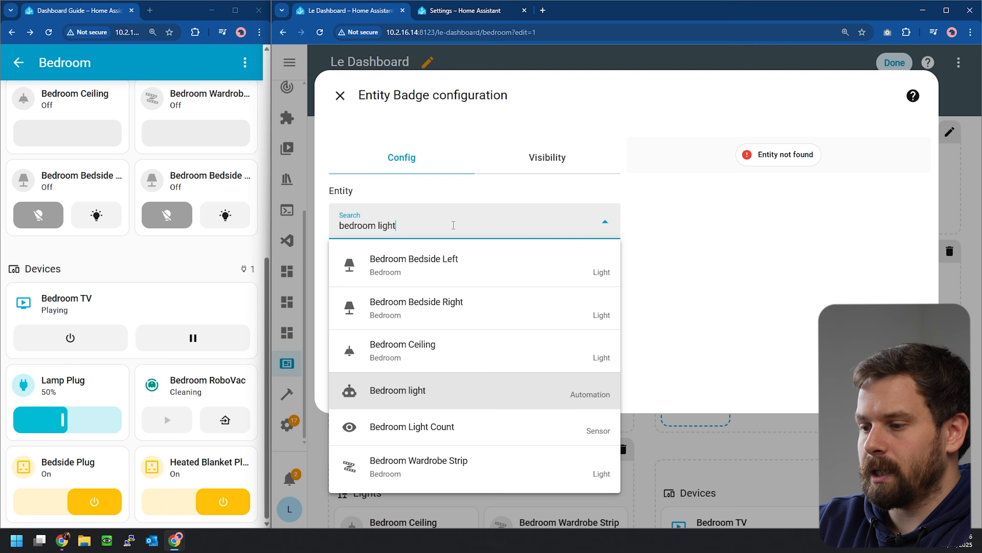
Step: Add Entity badges for the bedroom switch and media playing counts, and finish editing the Bedroom view
{"action": "key", "text": "BackSpace"}
{"action": "key", "text": "BackSpace"}
{"action": "key", "text": "BackSpace"}
{"action": "key", "text": "BackSpace"}
{"action": "key", "text": "BackSpace"}
{"action": "type", "text": "swt"}
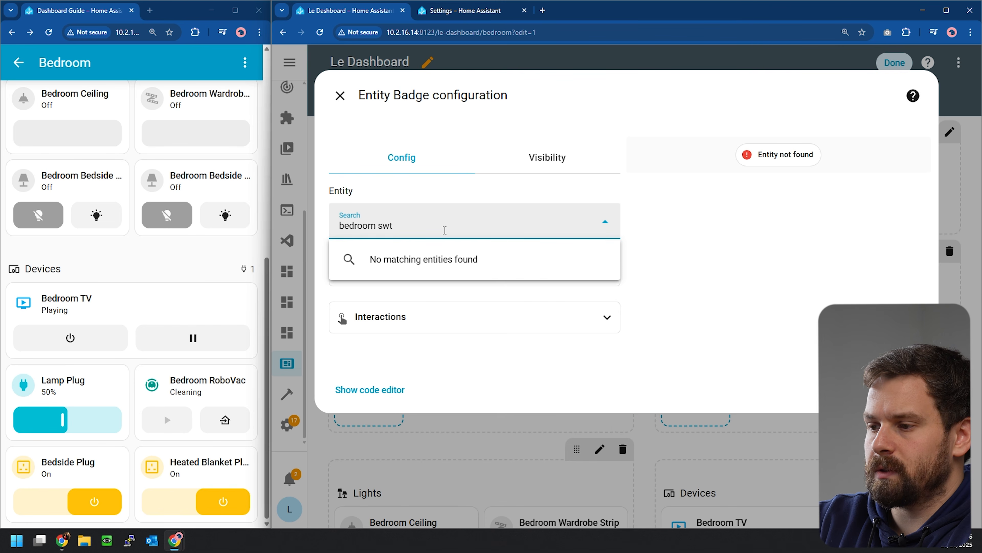
{"action": "key", "text": "BackSpace"}
{"action": "type", "text": "it"}
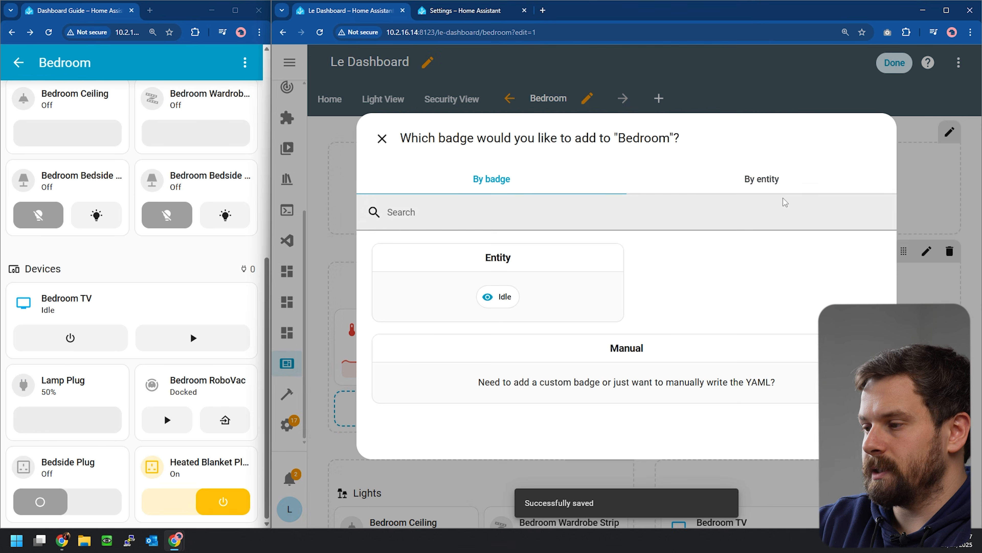
{"action": "left_click", "coordinate": [520, 285]}
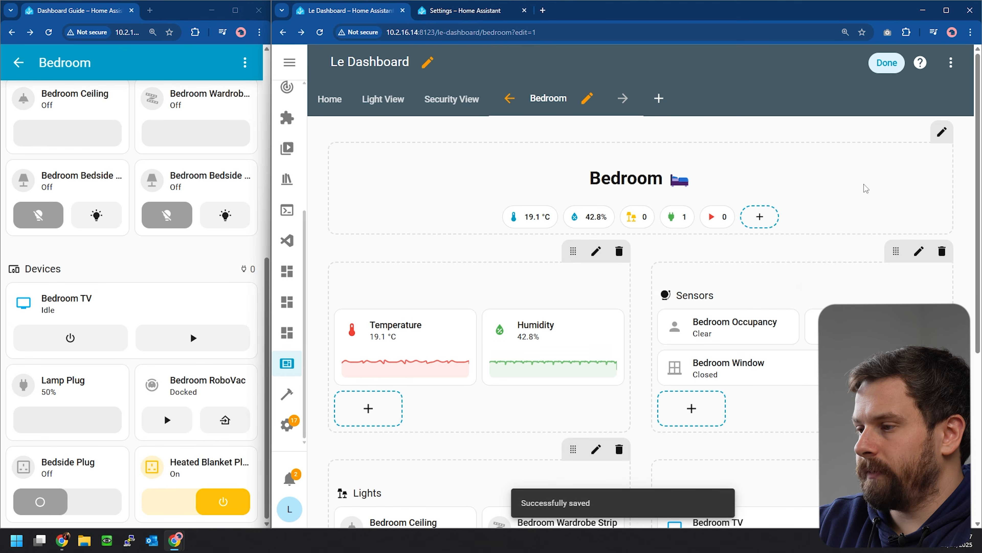
{"action": "left_click", "coordinate": [887, 63]}
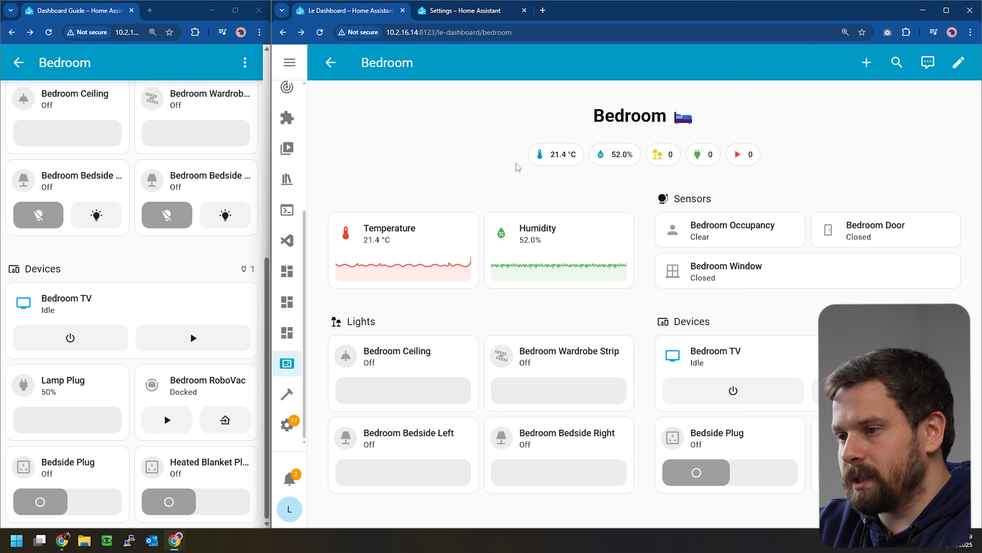
Step: Return both dashboards to Home and open the Hello greeting's Markdown card for editing
{"action": "left_click", "coordinate": [330, 62]}
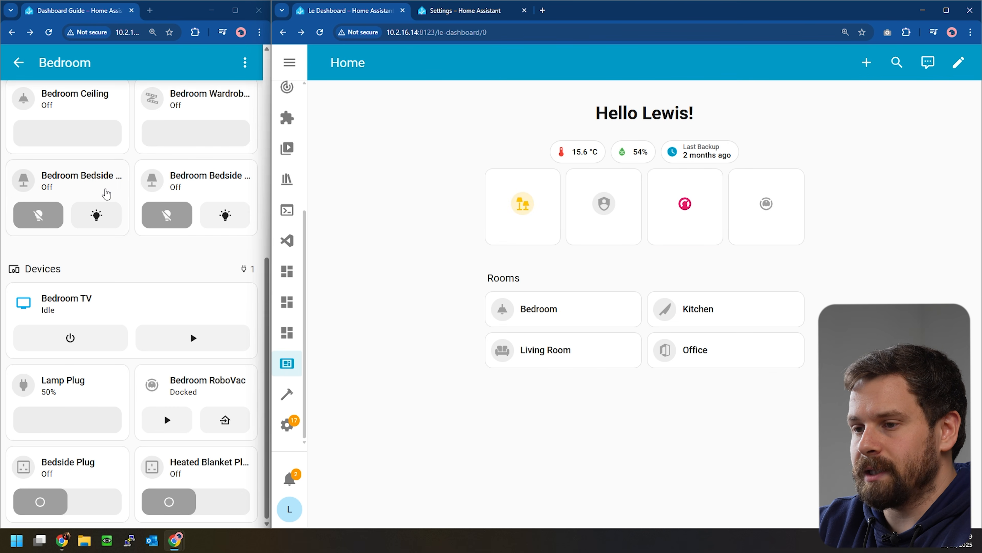
{"action": "scroll", "coordinate": [36, 102], "scroll_direction": "up", "scroll_amount": 10}
{"action": "left_click", "coordinate": [18, 62]}
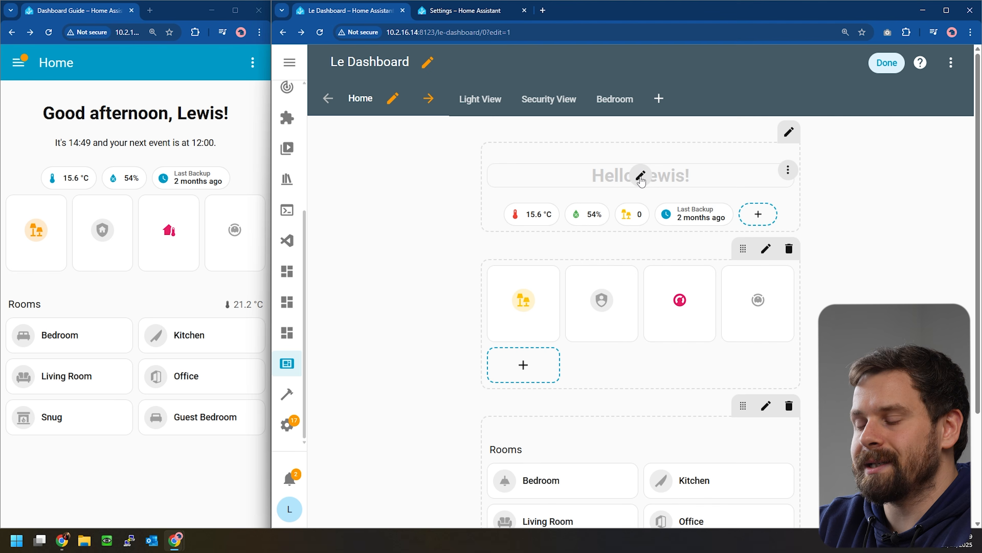
{"action": "left_click", "coordinate": [642, 178]}
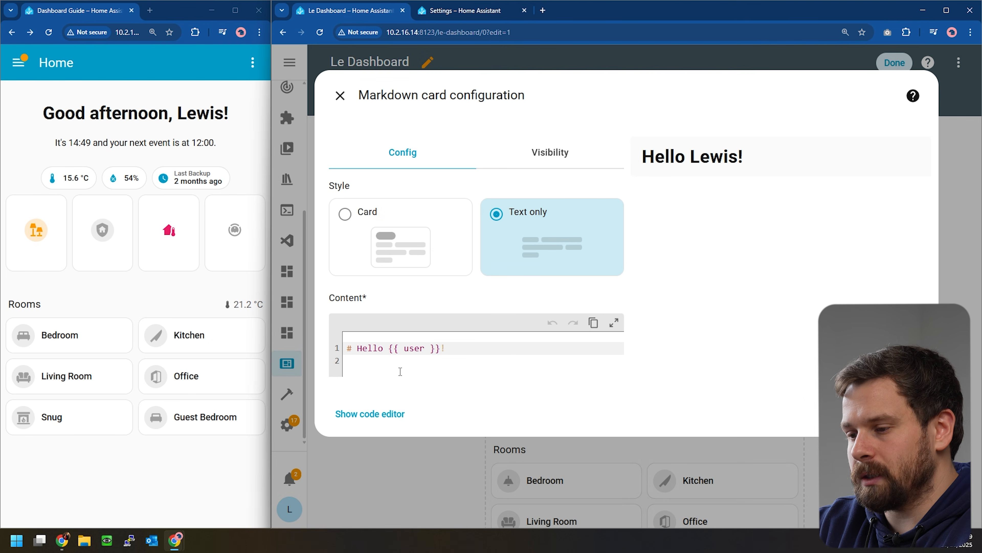
Step: Replace the Markdown card's content with the copied 'Welcome message with calendar event' template
{"action": "key", "text": "alt+Tab"}
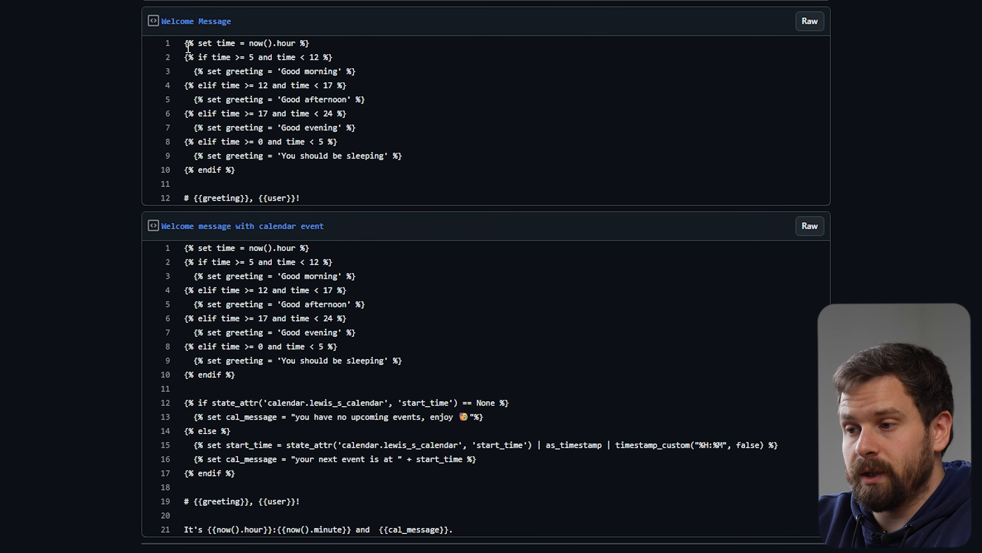
{"action": "left_click_drag", "start_coordinate": [188, 45], "coordinate": [309, 200]}
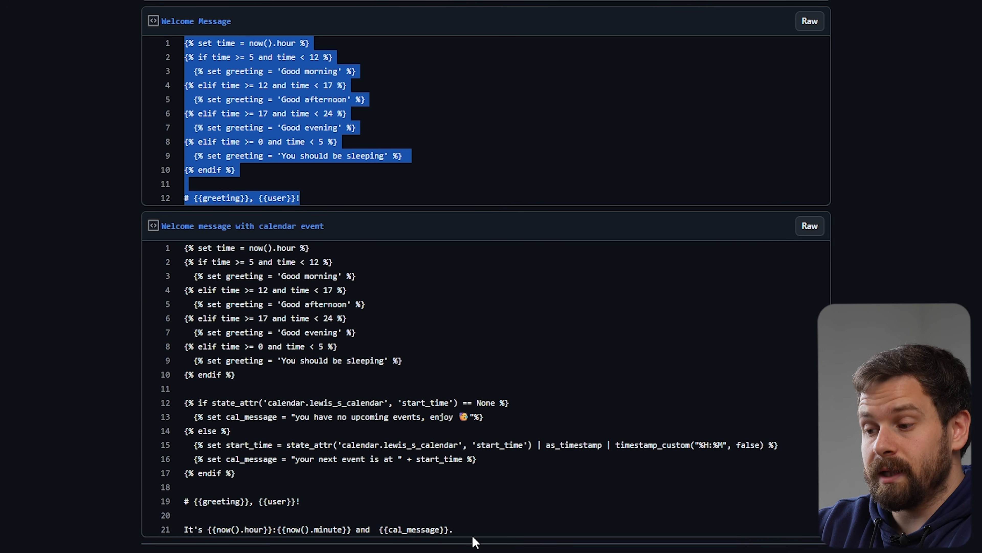
{"action": "left_click", "coordinate": [465, 529]}
{"action": "left_click_drag", "start_coordinate": [464, 529], "coordinate": [185, 250]}
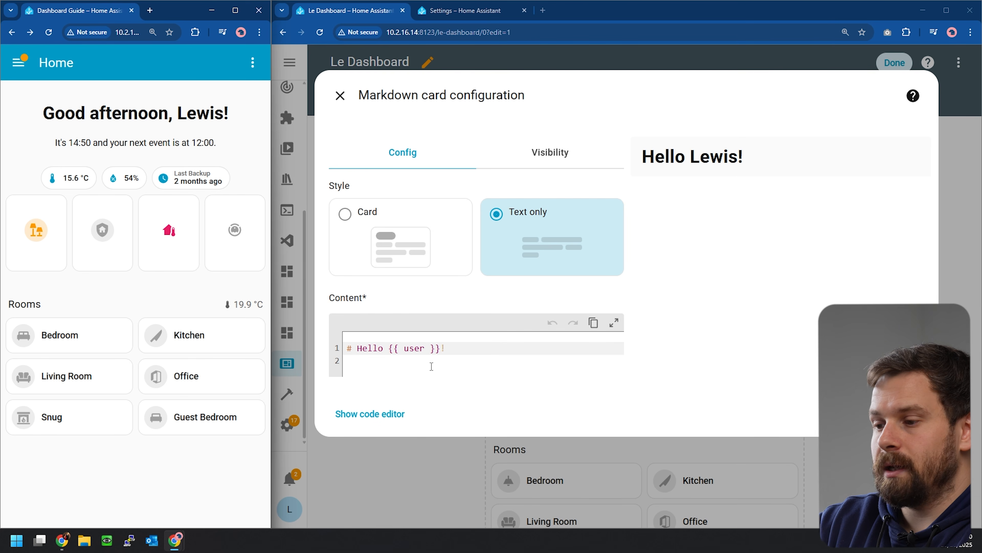
{"action": "left_click_drag", "start_coordinate": [496, 352], "coordinate": [345, 349]}
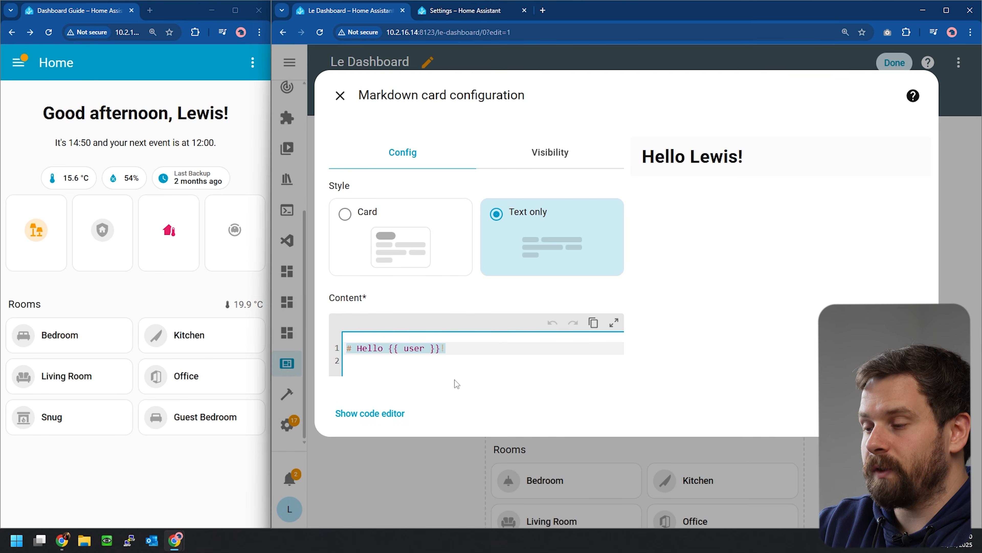
{"action": "type", "text": "{% set time = now().hour %} {% if time >= 5 and time < 12 %}   {% set greeting = 'Good morning' %} {% elif time >= 12 and time < 17 %}   {% set greeting = 'Good afternoon' %} {% elif time >= 17 and time < 24 %}   {% set greeting = 'Good evening' %} {% elif time >= 0 and time < 5 %}   {% set greeting = 'You should be sleeping' %} {% endif %}  {% if state_attr('calendar.lewis_s_calendar', 'start_time') == None %}   {% set cal_message = \"you have no upcoming events, enjoy 🥳\"%} {% else %}   {% set start_time = state_attr('calendar.lewis_s_calendar', 'start_time') | as_timestamp | timestamp_custom(\"%H:%M\", false) %}   {% set cal_message = \"your next event is at \" + start_time %} {% endif %}  # {{greeting}}, {{user}}!  It's {{now().hour}}:{{now().minute}} and {{cal_message}}."}
Step: Review the greeting preview and both calendar entity references in the pasted template
{"action": "left_click", "coordinate": [715, 253]}
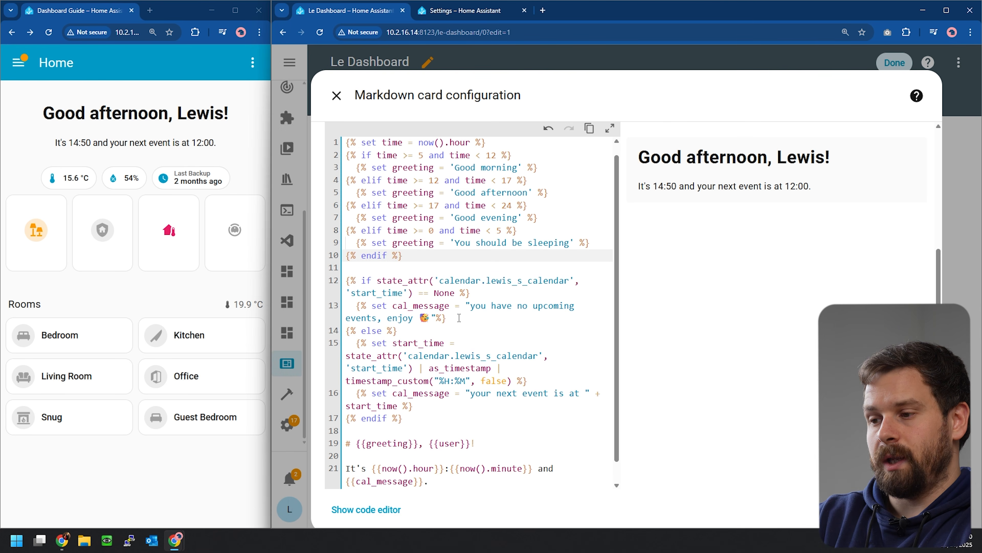
{"action": "scroll", "coordinate": [460, 318], "scroll_direction": "up", "scroll_amount": 1}
{"action": "left_click", "coordinate": [641, 191]}
{"action": "left_click_drag", "start_coordinate": [651, 187], "coordinate": [684, 188]}
{"action": "left_click", "coordinate": [684, 191]}
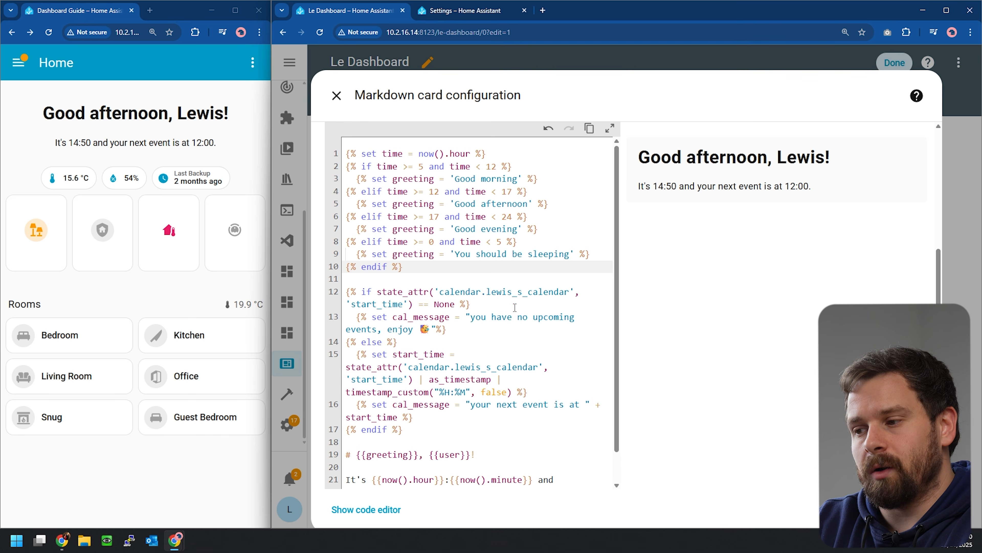
{"action": "scroll", "coordinate": [551, 416], "scroll_direction": "down", "scroll_amount": 1}
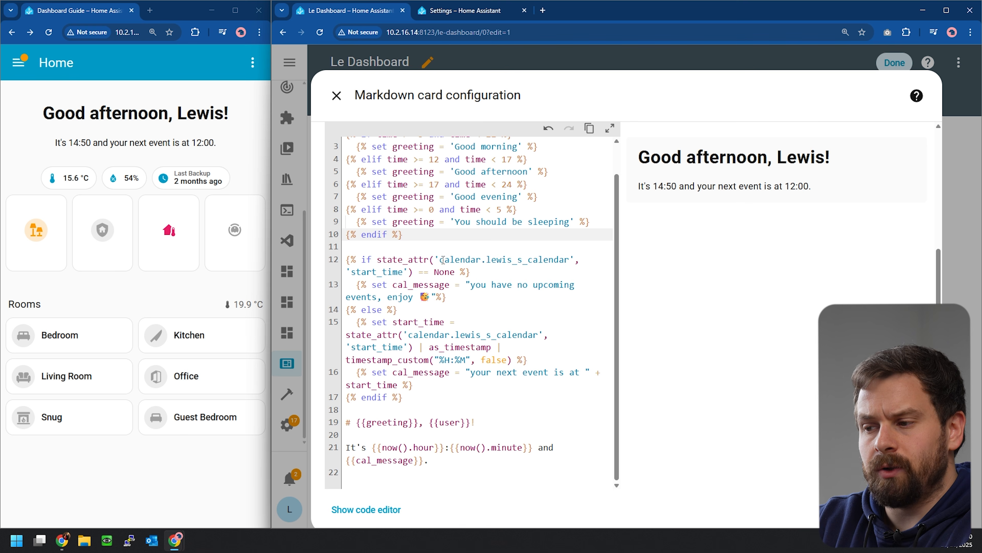
{"action": "left_click_drag", "start_coordinate": [442, 260], "coordinate": [572, 261]}
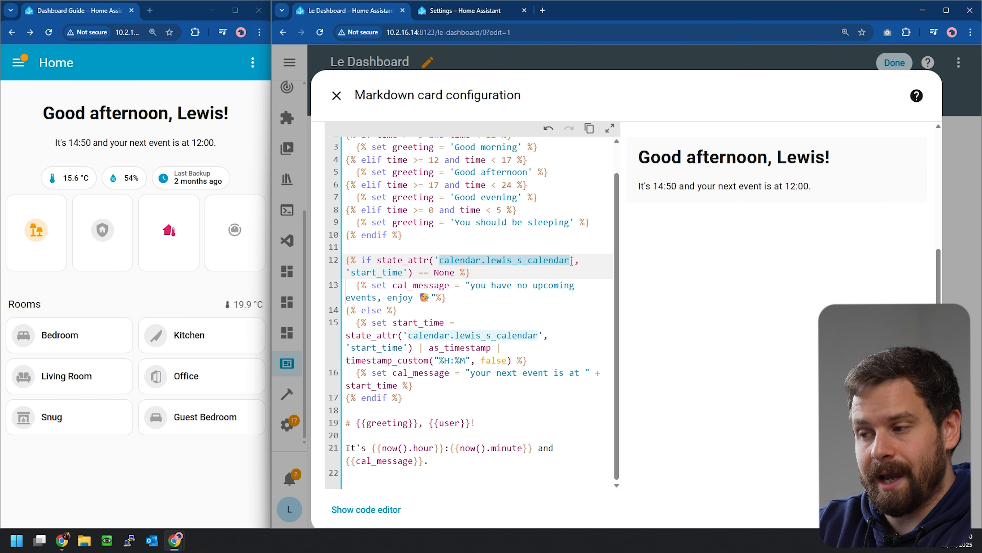
{"action": "left_click", "coordinate": [409, 336]}
{"action": "left_click_drag", "start_coordinate": [409, 334], "coordinate": [542, 335]}
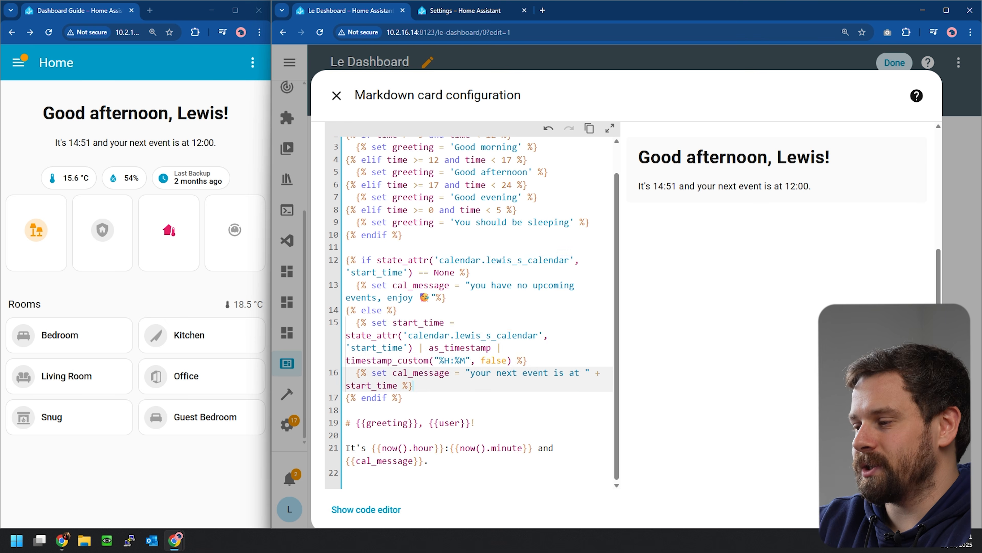
Step: Save the greeting card and finish editing the Home view
{"action": "left_click", "coordinate": [913, 510]}
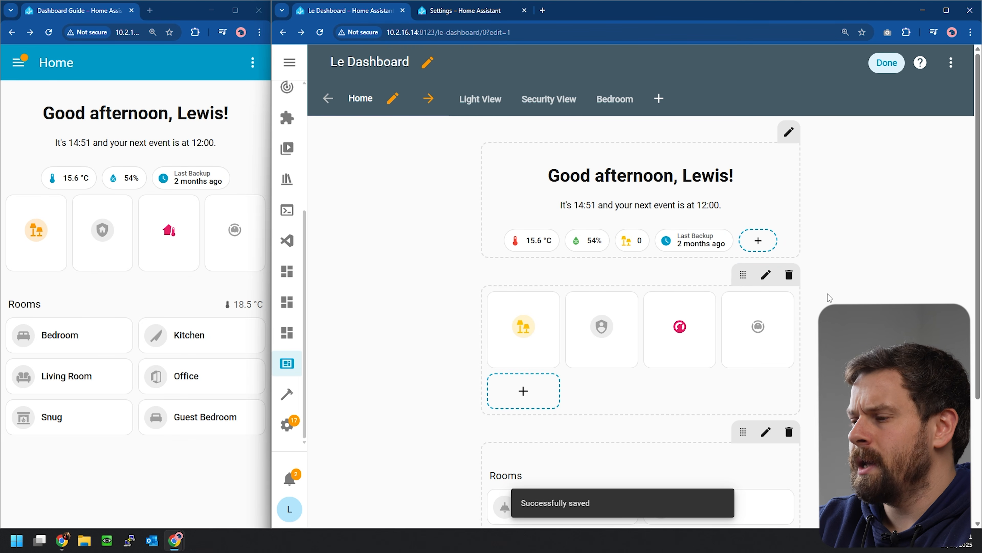
{"action": "scroll", "coordinate": [831, 296], "scroll_direction": "down", "scroll_amount": 2}
{"action": "scroll", "coordinate": [826, 297], "scroll_direction": "down", "scroll_amount": 3}
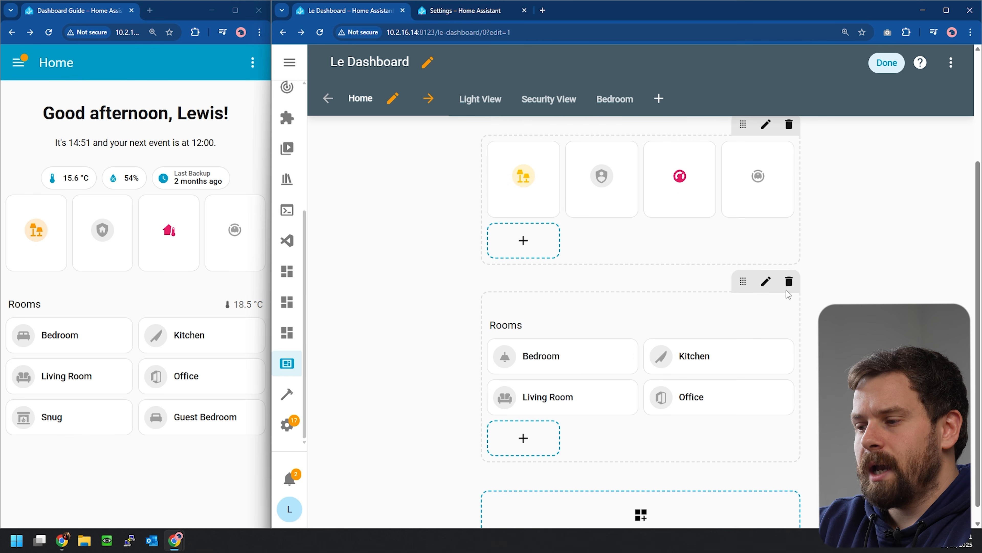
{"action": "left_click", "coordinate": [230, 299]}
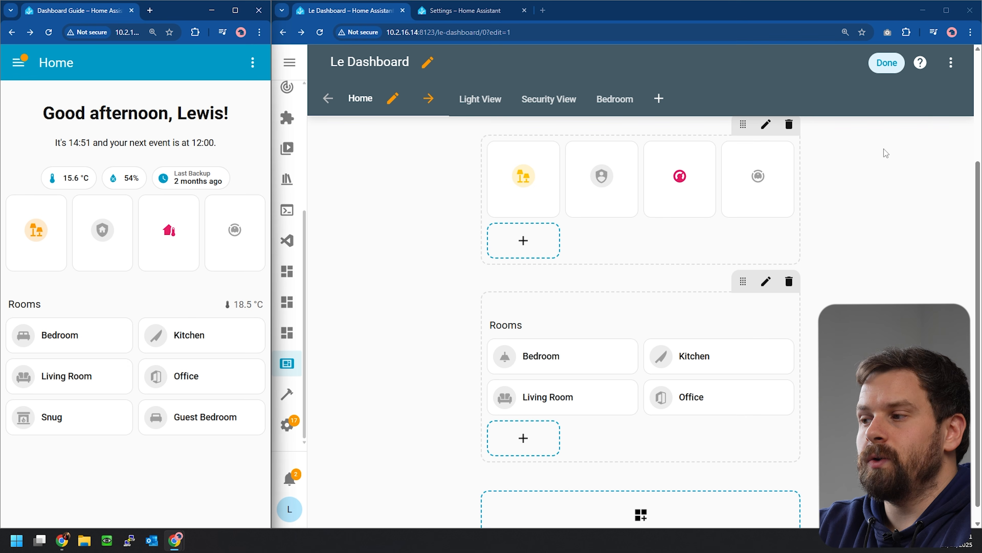
{"action": "left_click", "coordinate": [887, 63]}
Step: Start a new helper of the type 'Combine the state of several sensors' in the Home Assistant settings
{"action": "left_click", "coordinate": [290, 435]}
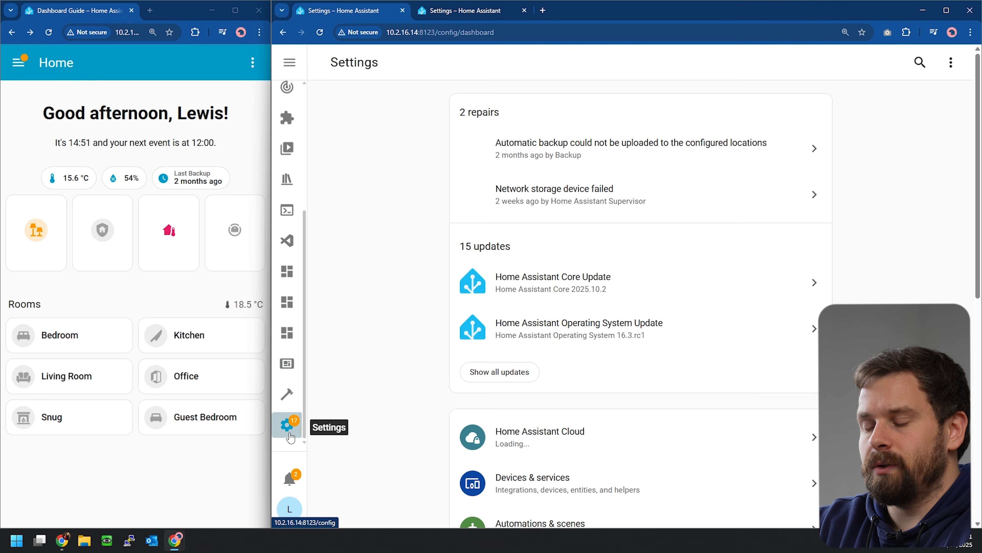
{"action": "left_click", "coordinate": [633, 486]}
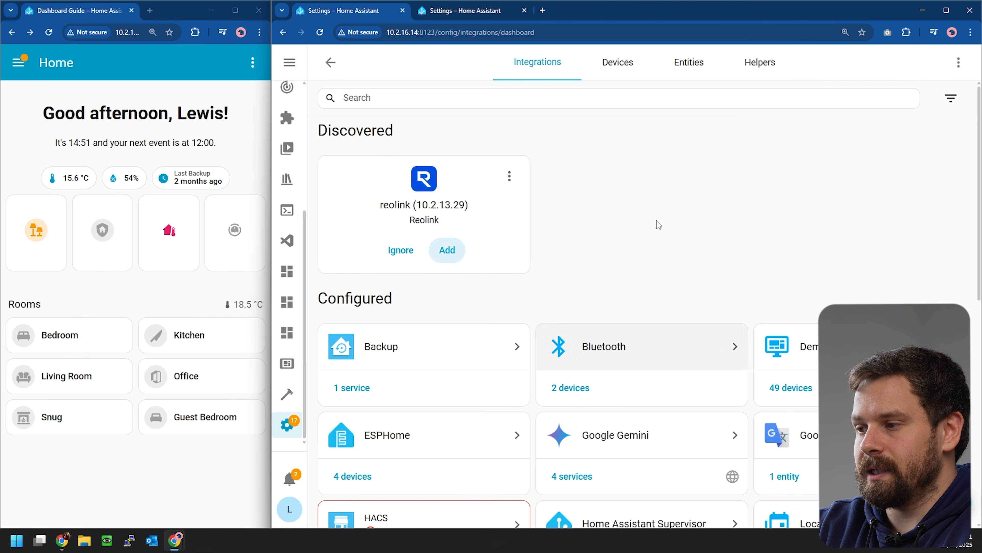
{"action": "left_click", "coordinate": [760, 63]}
{"action": "left_click", "coordinate": [920, 506]}
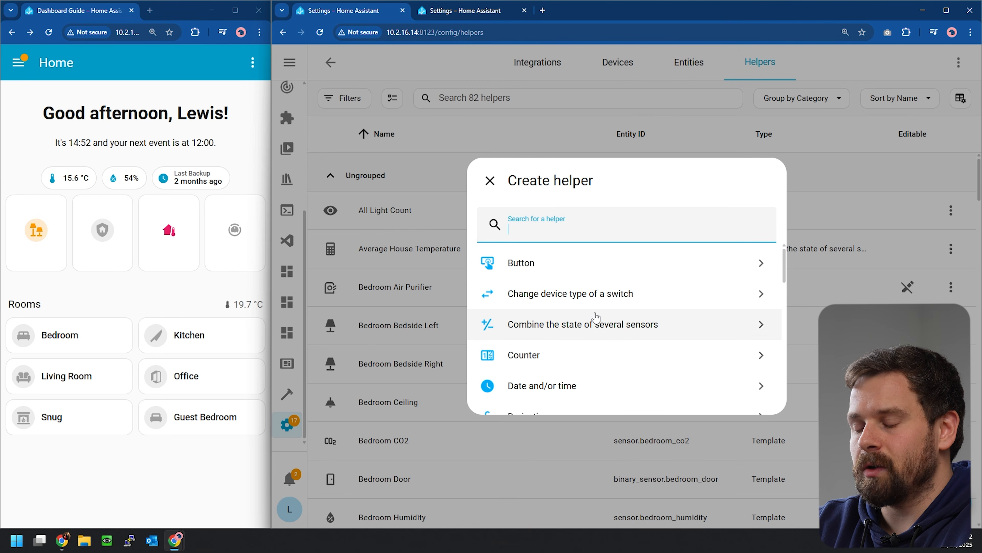
{"action": "left_click", "coordinate": [662, 331]}
Step: Name the combined sensor helper 'House Average Temperature'
{"action": "left_click", "coordinate": [554, 224]}
{"action": "type", "text": "House Av"}
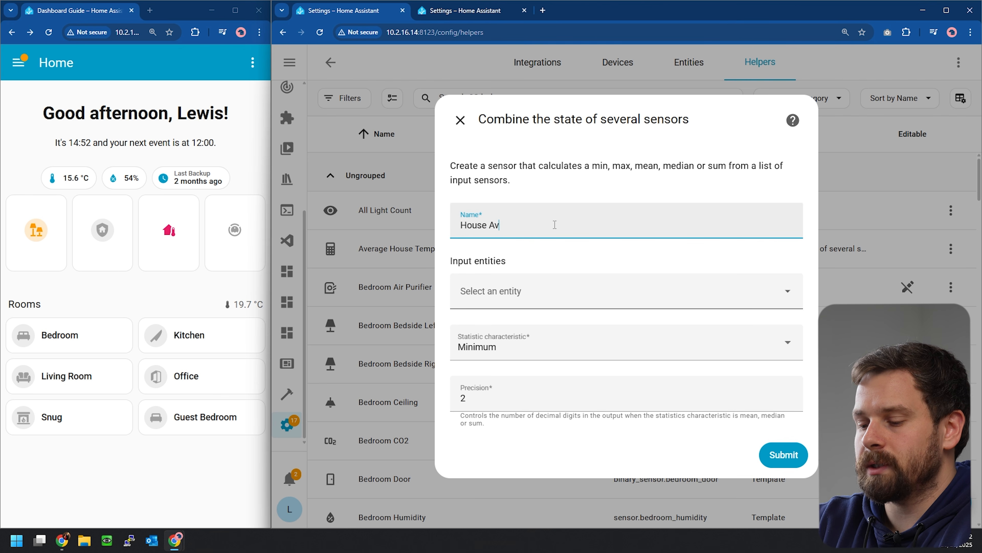
{"action": "type", "text": "erage Temperat"}
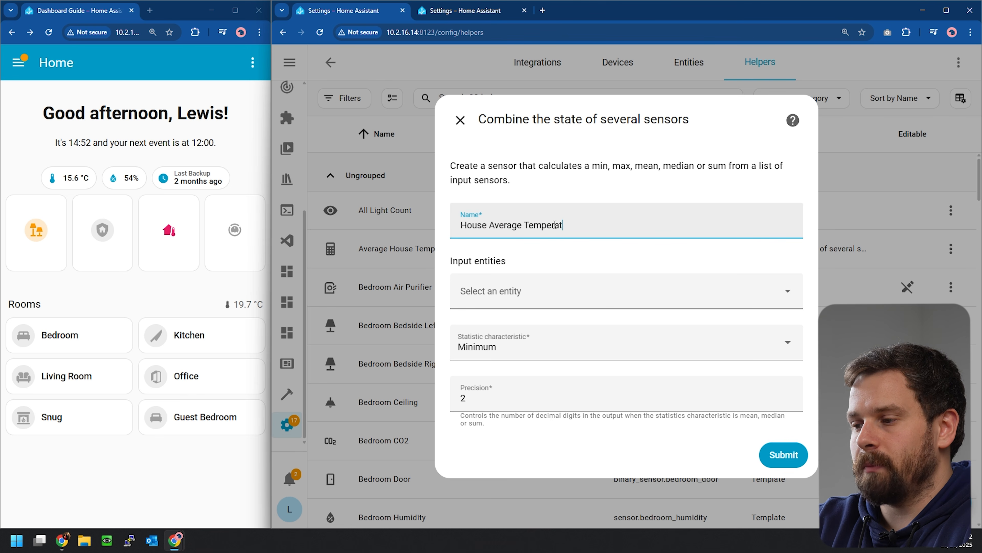
{"action": "type", "text": "ure"}
Step: Add the Bedroom, Living Room, Kitchen and Office Temperature sensors as the helper's input entities
{"action": "left_click", "coordinate": [730, 289]}
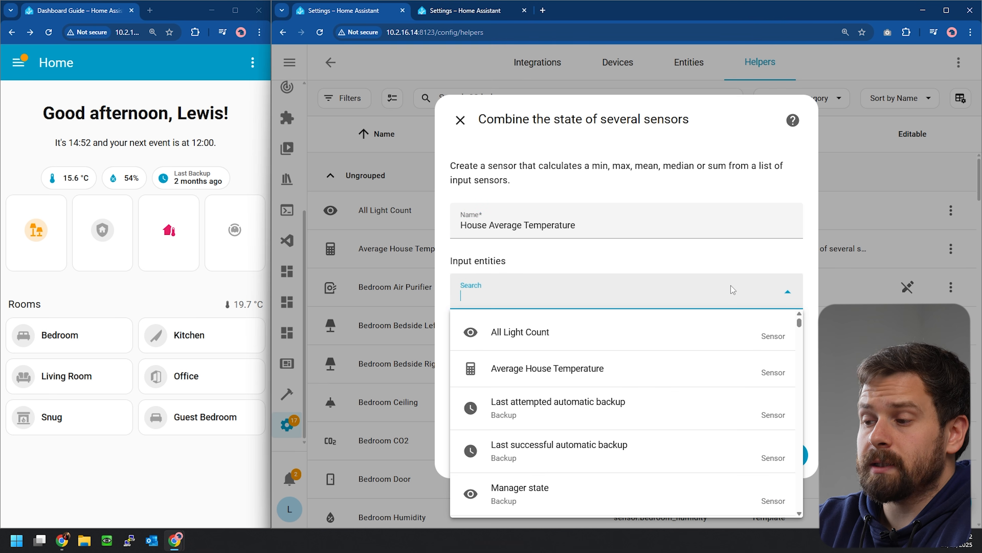
{"action": "type", "text": "rature"}
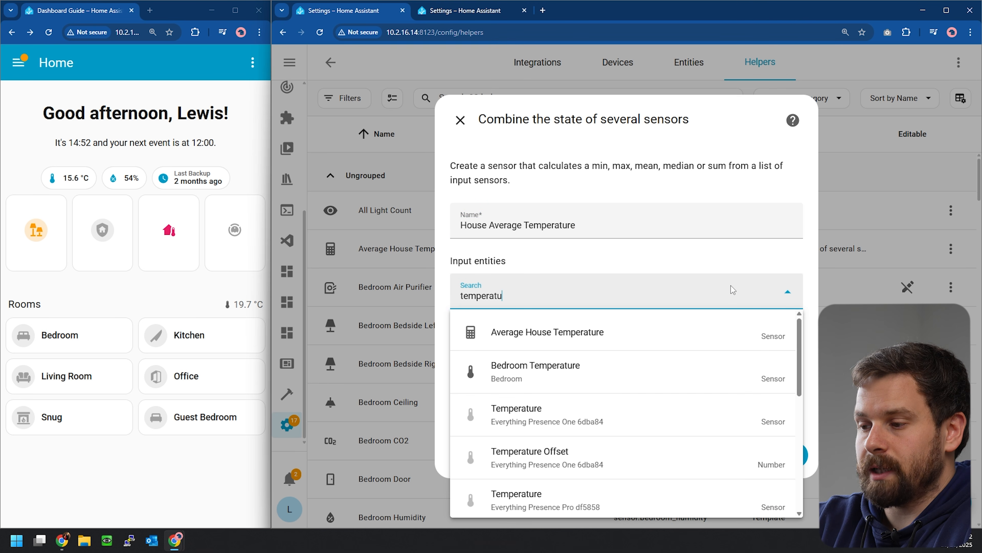
{"action": "left_click", "coordinate": [595, 392]}
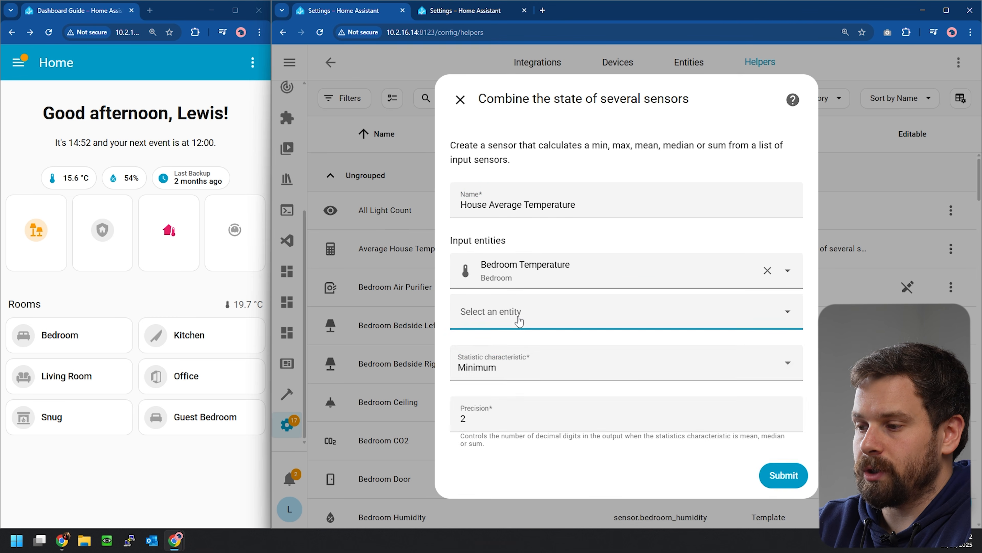
{"action": "left_click", "coordinate": [518, 315]}
{"action": "type", "text": "Liv"}
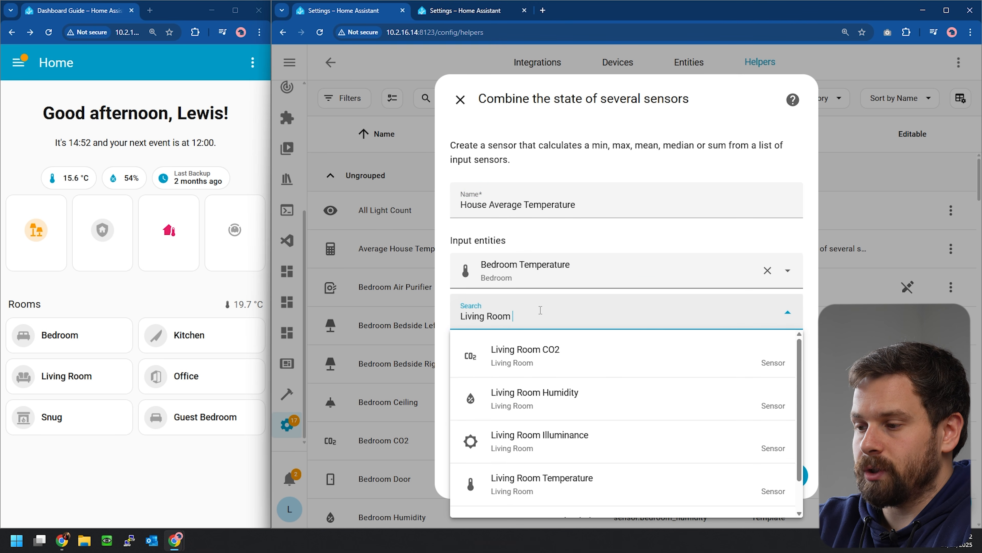
{"action": "type", "text": "ing Room"}
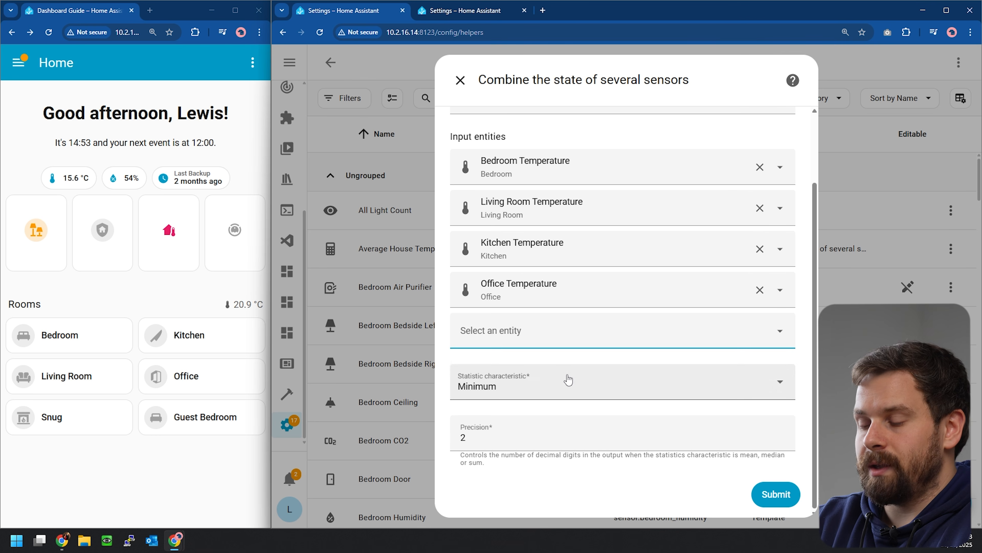
Step: Set the helper's statistic characteristic to Arithmetic mean and finish creating it
{"action": "left_click", "coordinate": [571, 380]}
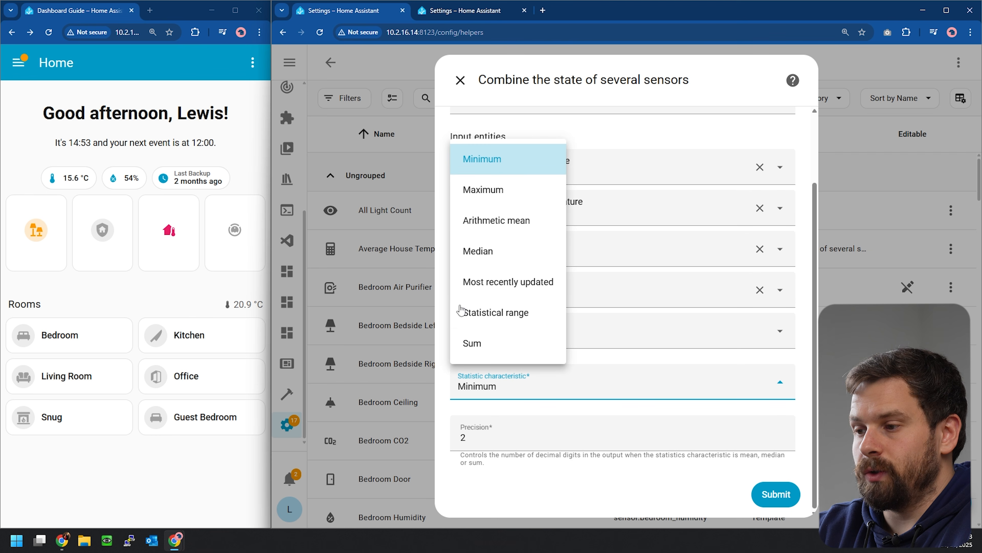
{"action": "left_click", "coordinate": [529, 219]}
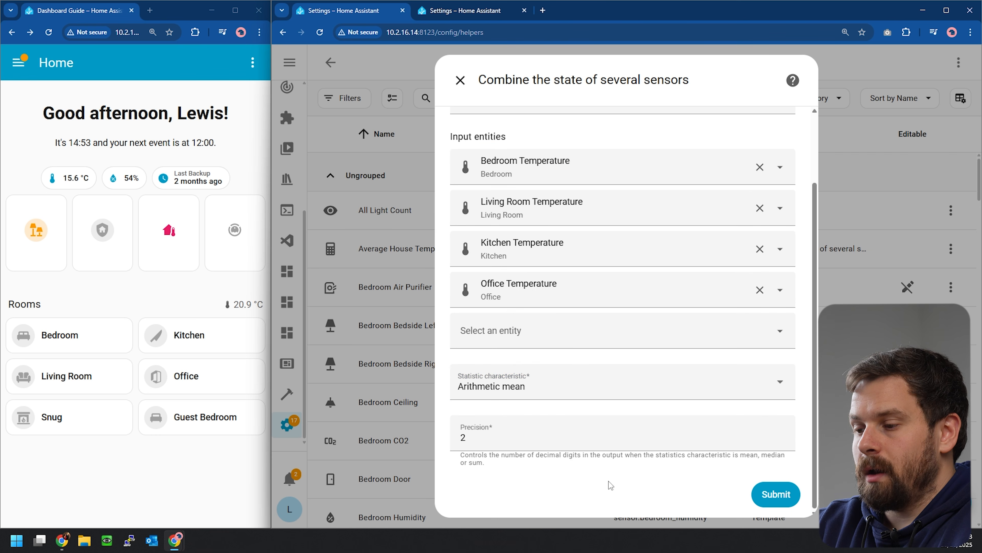
{"action": "left_click", "coordinate": [773, 494]}
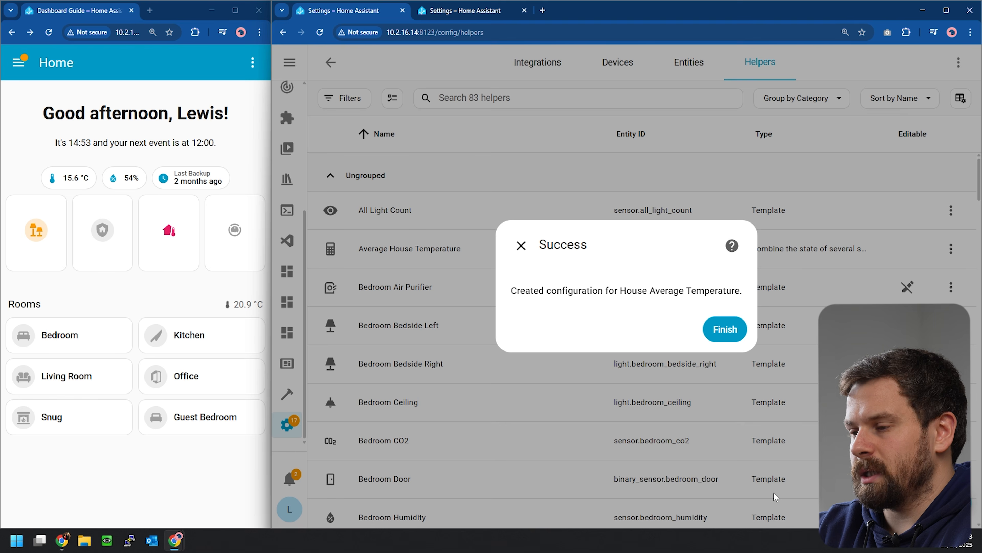
{"action": "left_click", "coordinate": [730, 330]}
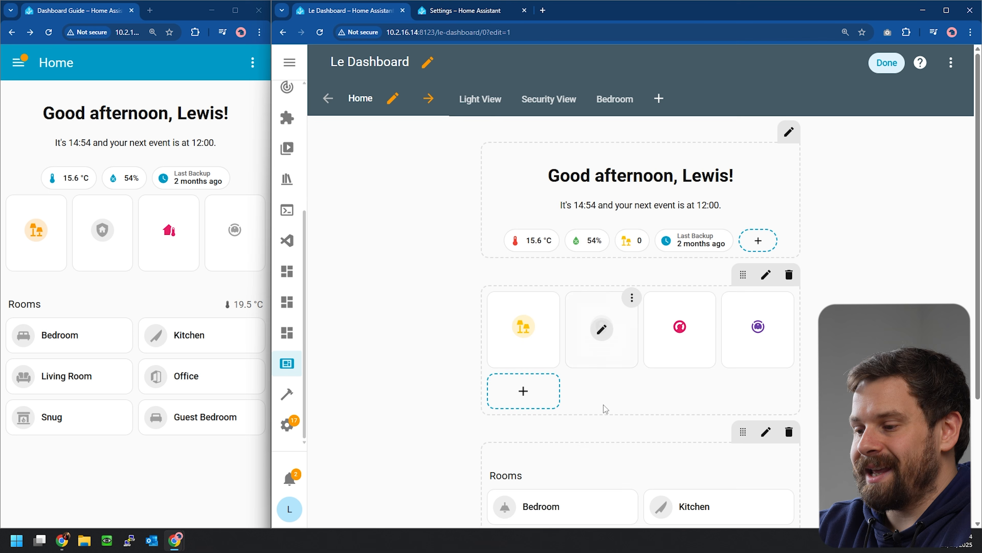
Step: Add House Average Temperature with a red house icon to the Home view's Rooms heading, save it and finish editing
{"action": "scroll", "coordinate": [606, 409], "scroll_direction": "down", "scroll_amount": 4}
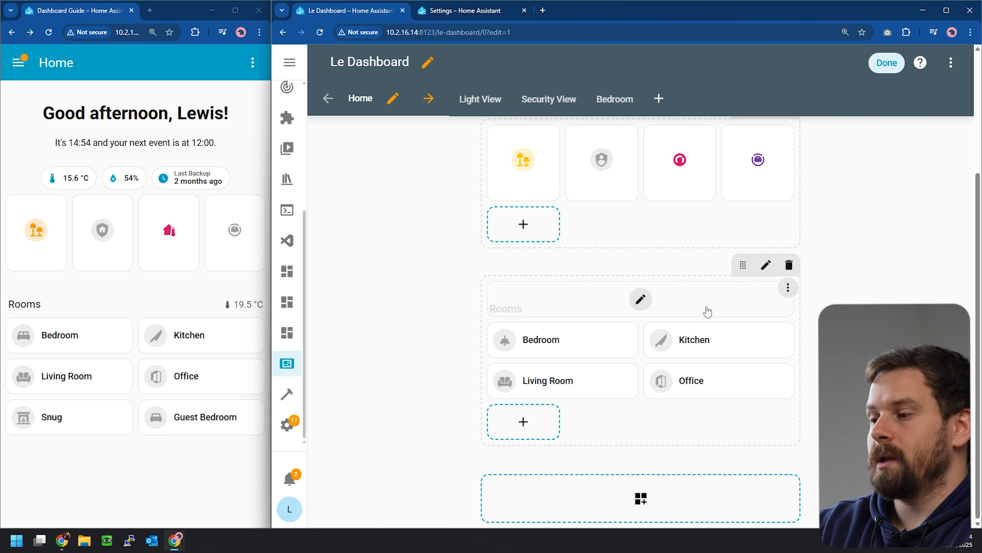
{"action": "left_click", "coordinate": [640, 299]}
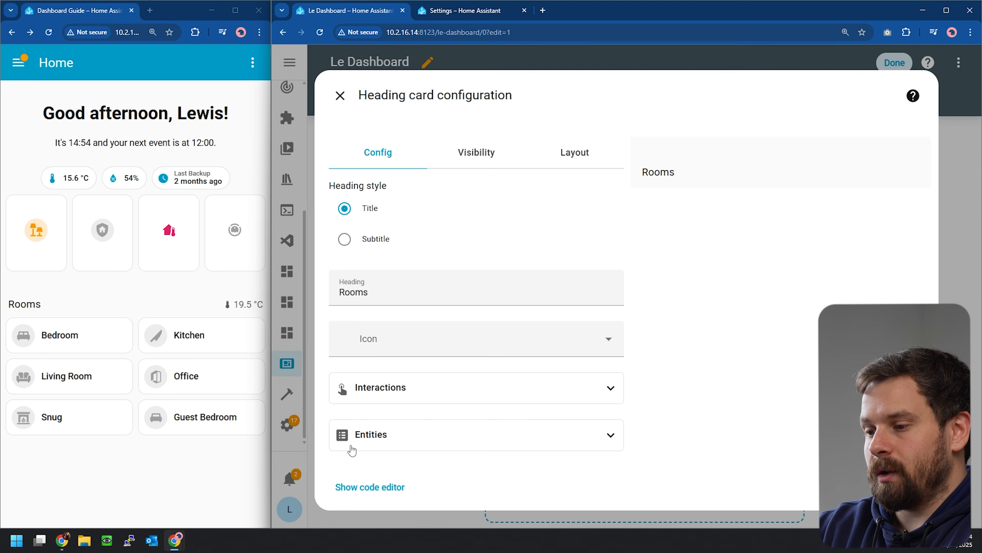
{"action": "left_click", "coordinate": [422, 430]}
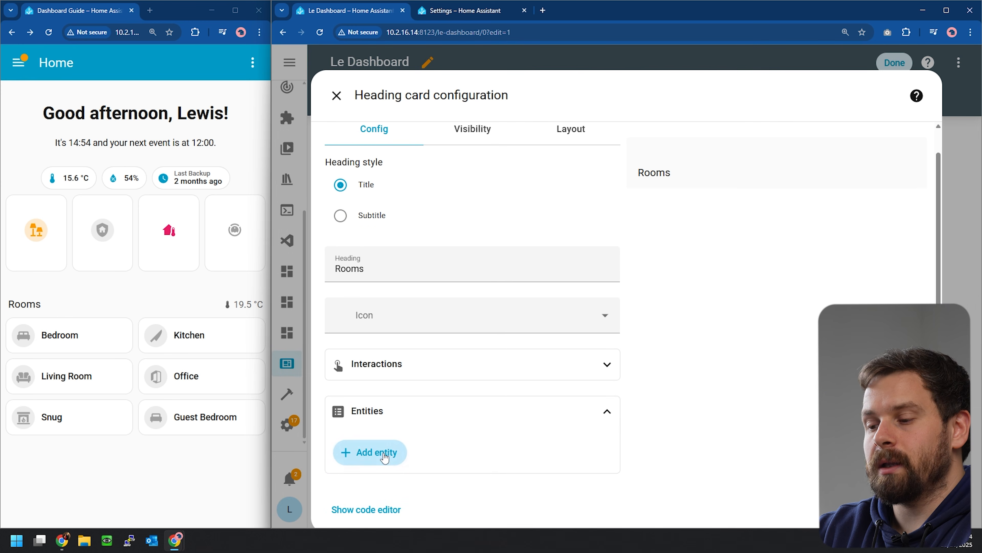
{"action": "left_click", "coordinate": [385, 452]}
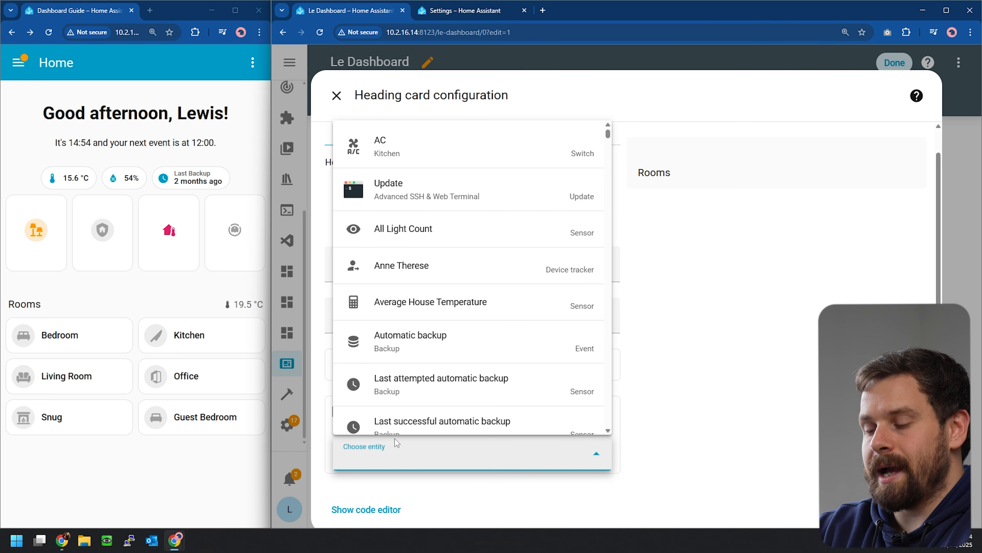
{"action": "type", "text": "house a"}
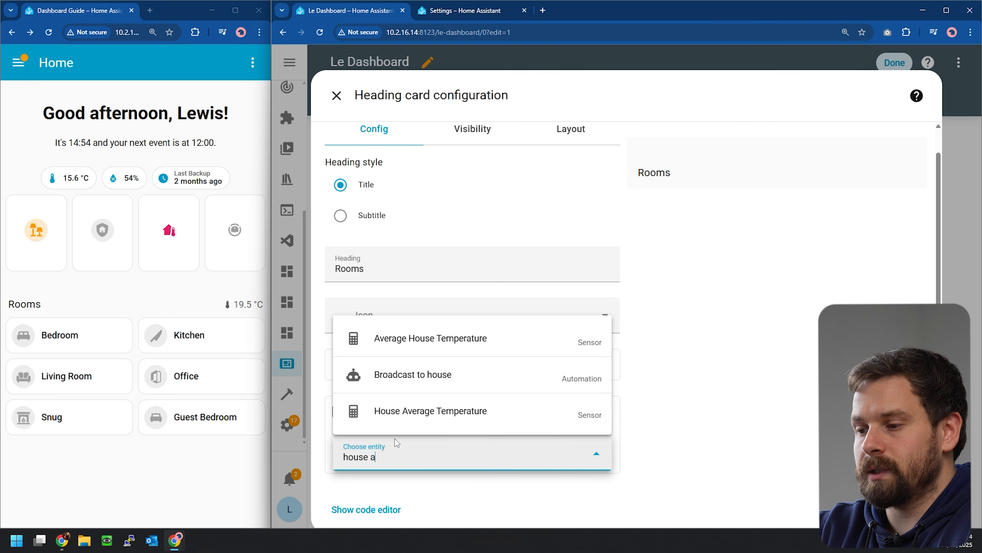
{"action": "type", "text": "ver"}
{"action": "left_click", "coordinate": [509, 424]}
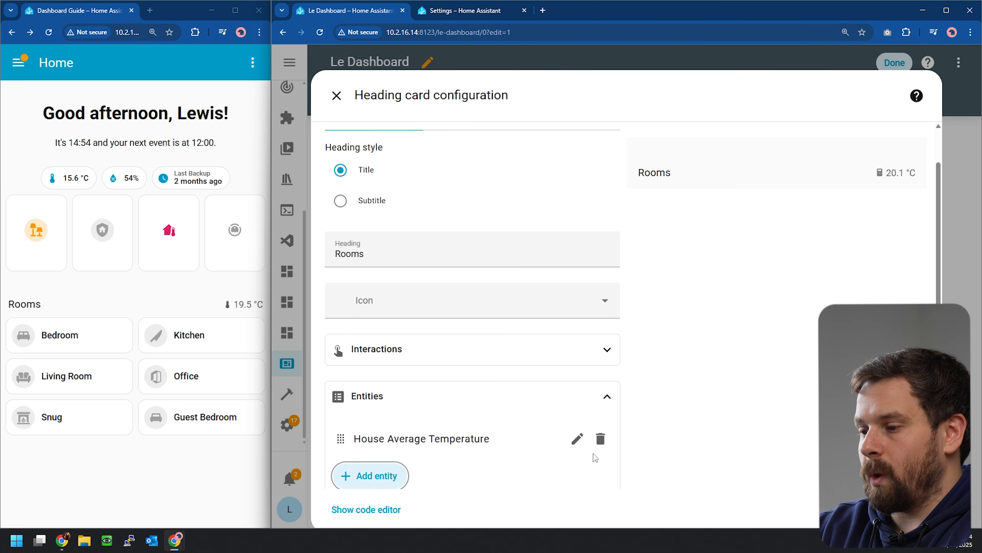
{"action": "left_click", "coordinate": [577, 438]}
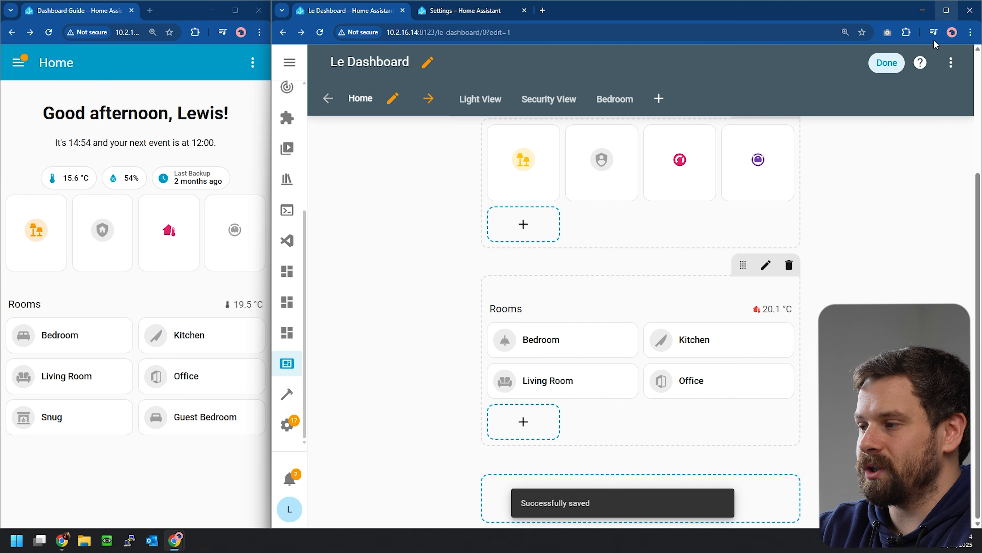
{"action": "left_click", "coordinate": [887, 63]}
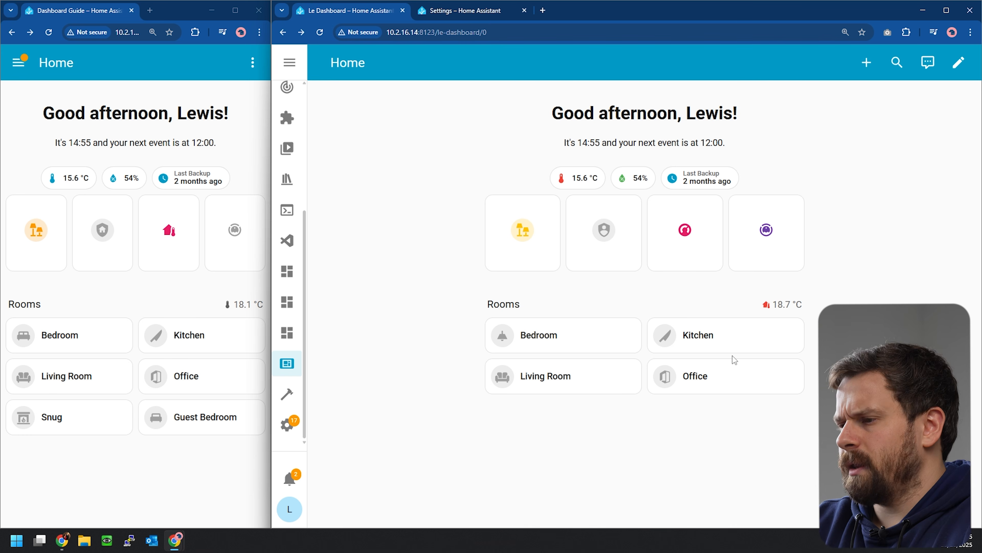
Step: Open the Bedroom view in both dashboards, compare their section headings and start editing Le Dashboard's Bedroom view
{"action": "left_click", "coordinate": [95, 331]}
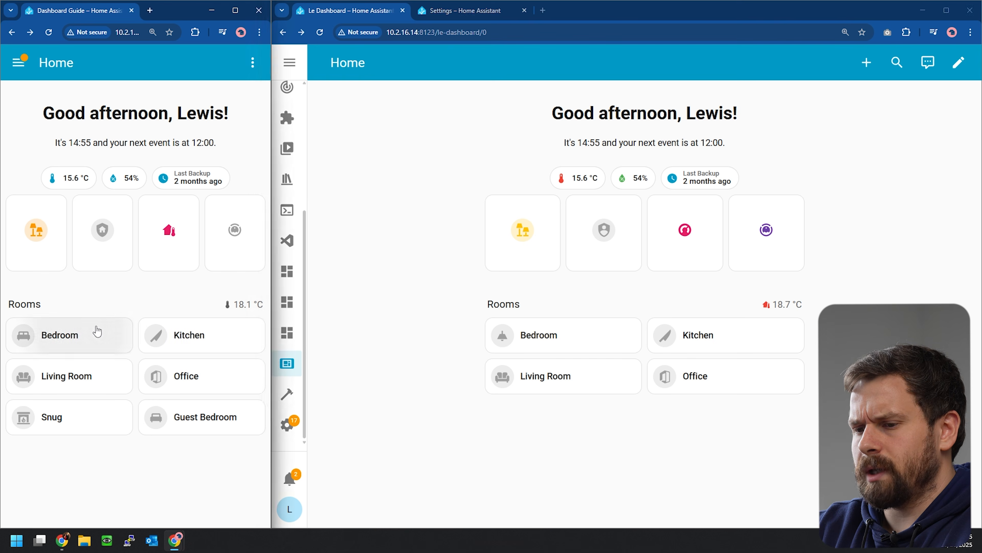
{"action": "scroll", "coordinate": [138, 203], "scroll_direction": "down", "scroll_amount": 3}
{"action": "scroll", "coordinate": [138, 204], "scroll_direction": "up", "scroll_amount": 3}
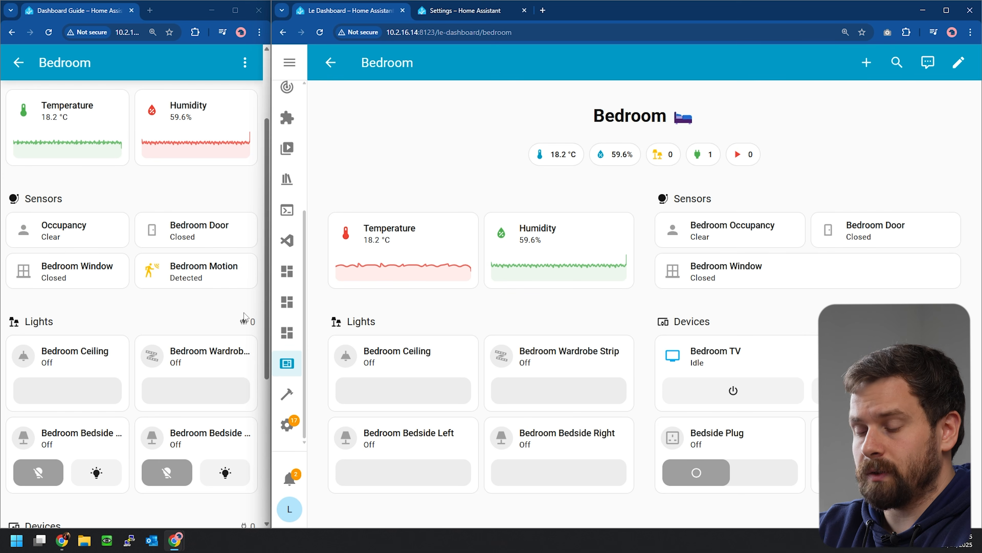
{"action": "scroll", "coordinate": [215, 484], "scroll_direction": "down", "scroll_amount": 3}
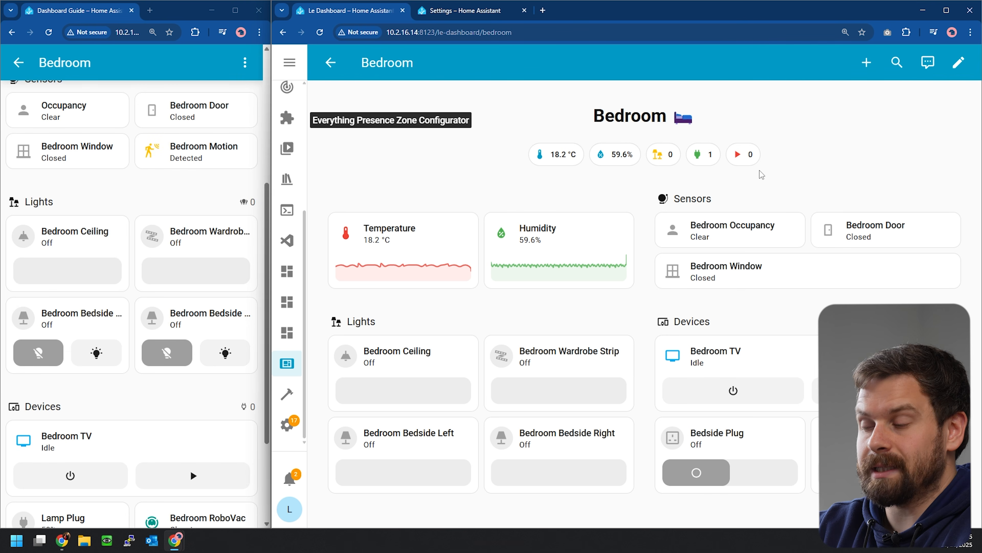
{"action": "left_click", "coordinate": [958, 63]}
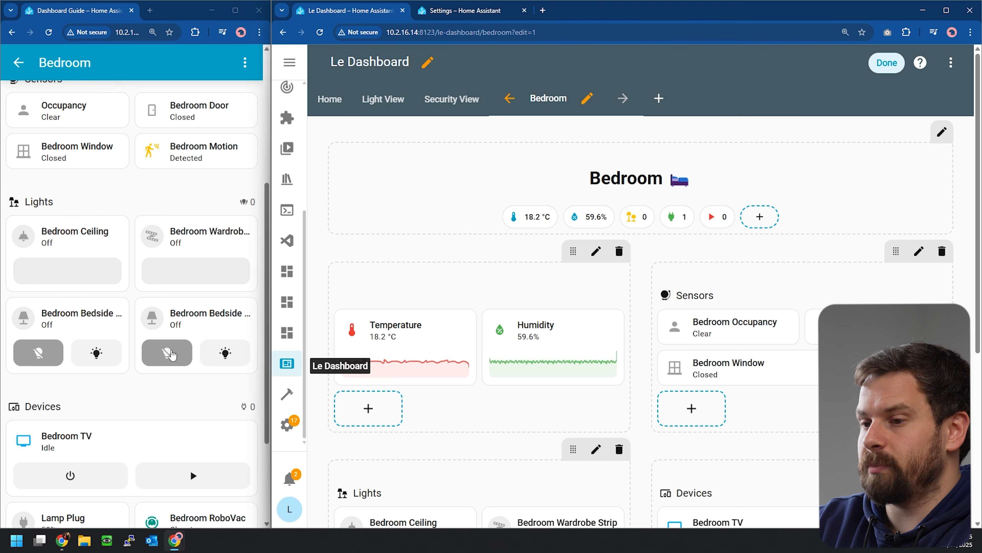
{"action": "scroll", "coordinate": [176, 344], "scroll_direction": "up", "scroll_amount": 2}
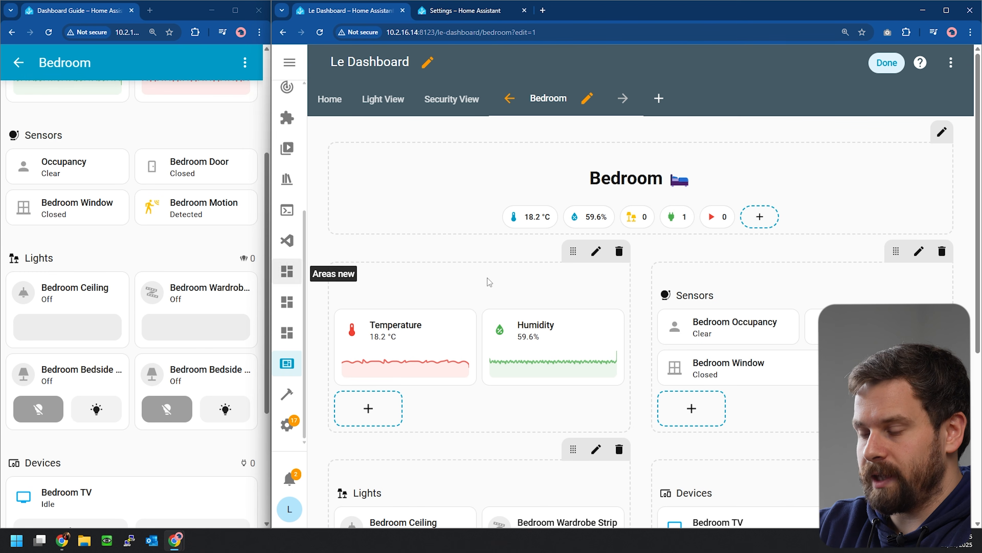
Step: Add the Bedroom Light Count entity with a lamp icon to the Bedroom view's Lights heading and save the card
{"action": "scroll", "coordinate": [592, 328], "scroll_direction": "down", "scroll_amount": 5}
{"action": "left_click", "coordinate": [479, 278]}
{"action": "left_click", "coordinate": [464, 439]}
{"action": "left_click", "coordinate": [373, 474]}
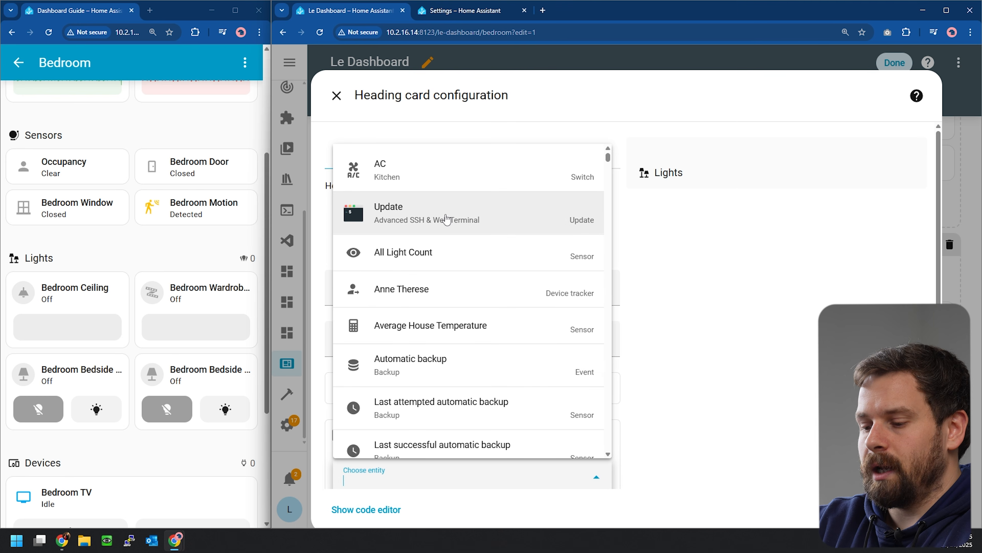
{"action": "type", "text": "bedroom ligh"}
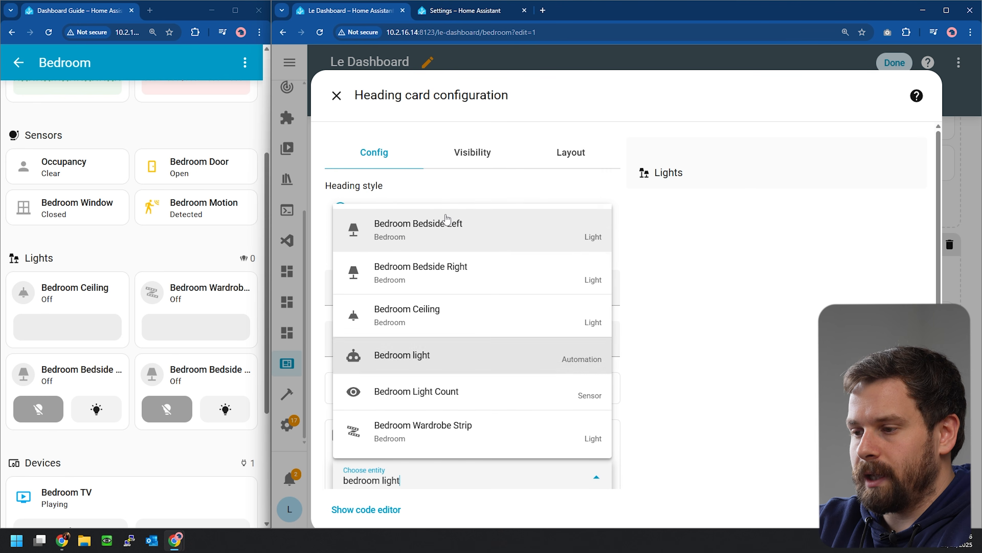
{"action": "type", "text": "t"}
{"action": "left_click", "coordinate": [494, 392]}
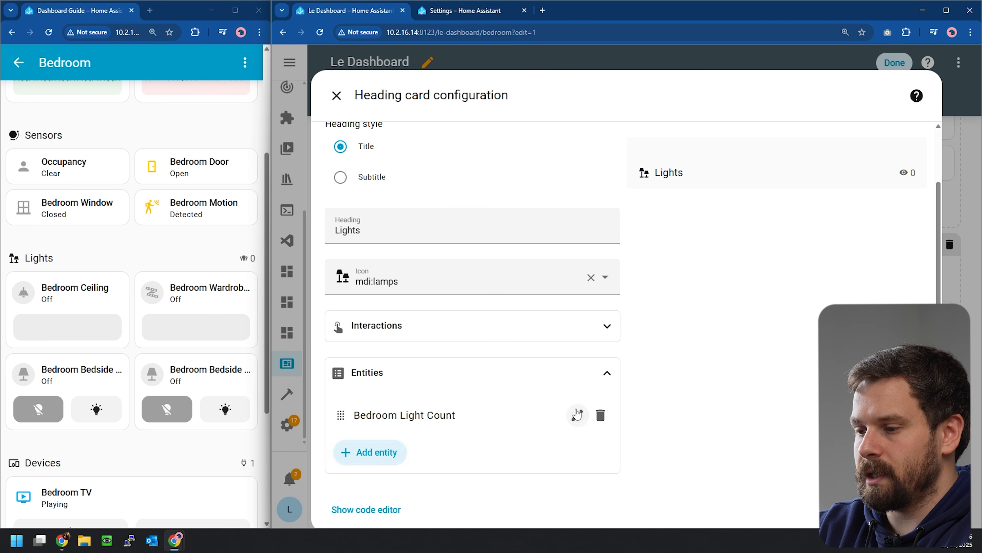
{"action": "left_click", "coordinate": [913, 510]}
Step: Add the Bedroom Switch On Count entity with the mdi:devices icon to the Devices heading and save the card
{"action": "left_click", "coordinate": [796, 254]}
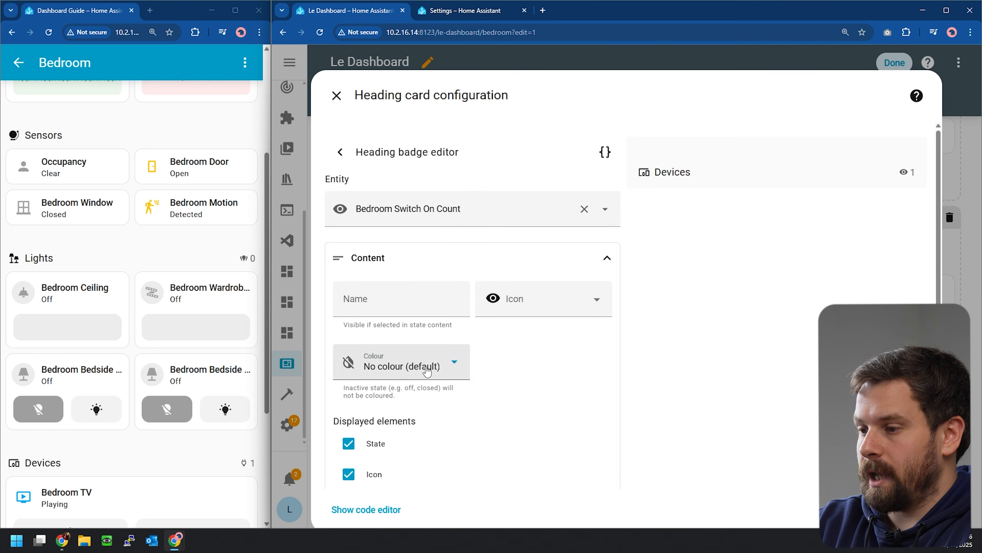
{"action": "left_click", "coordinate": [401, 361]}
{"action": "left_click", "coordinate": [542, 300]}
{"action": "left_click", "coordinate": [543, 300]}
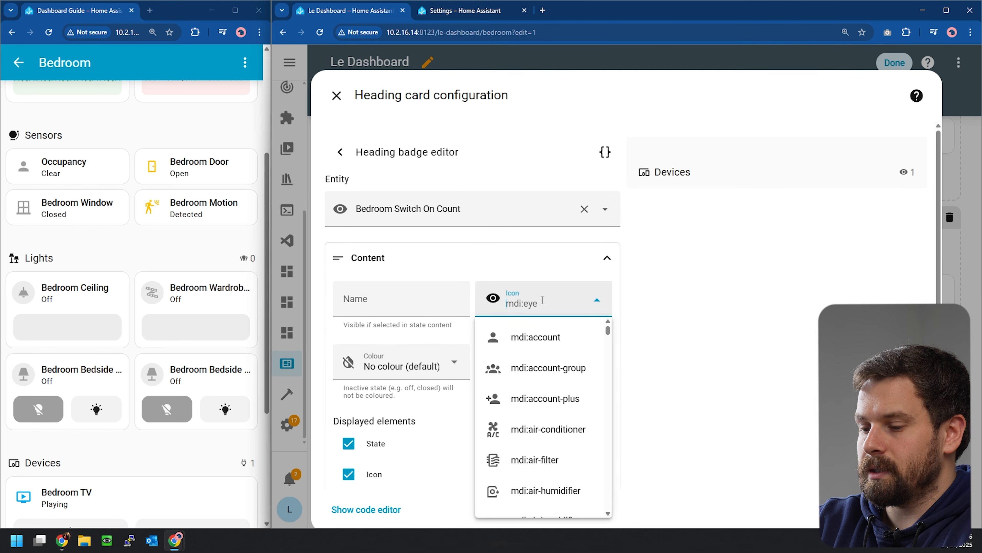
{"action": "type", "text": "devices"}
{"action": "left_click", "coordinate": [563, 332]}
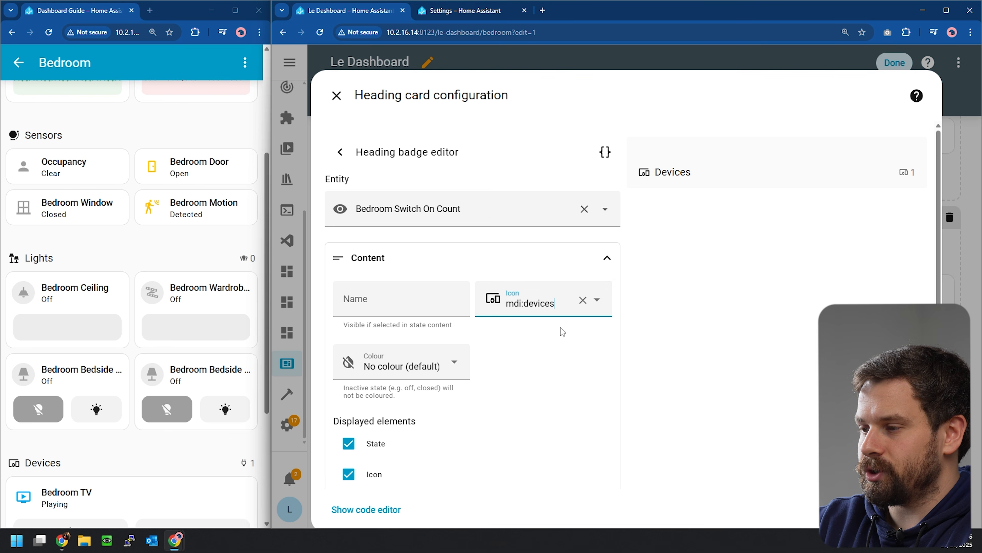
{"action": "left_click", "coordinate": [913, 510]}
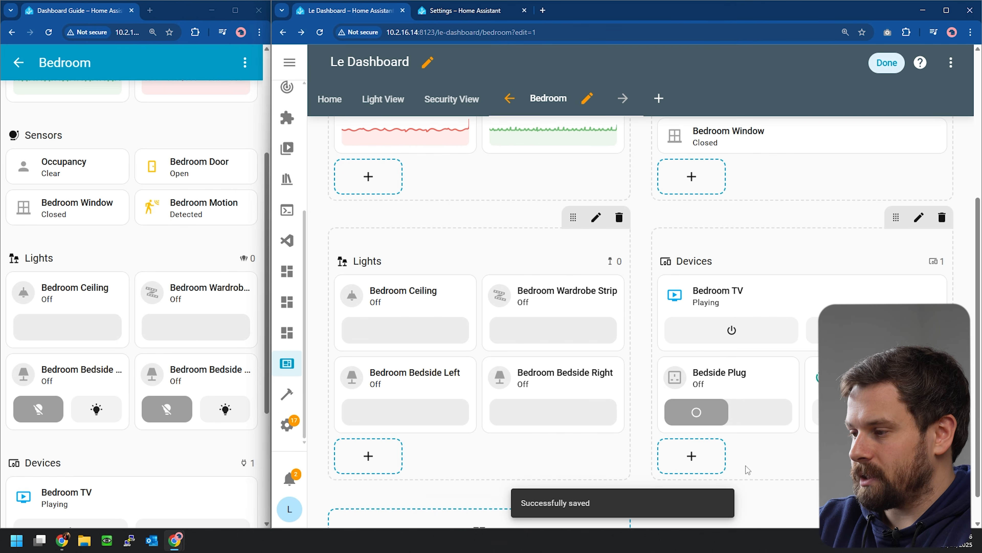
{"action": "scroll", "coordinate": [428, 244], "scroll_direction": "up", "scroll_amount": 5}
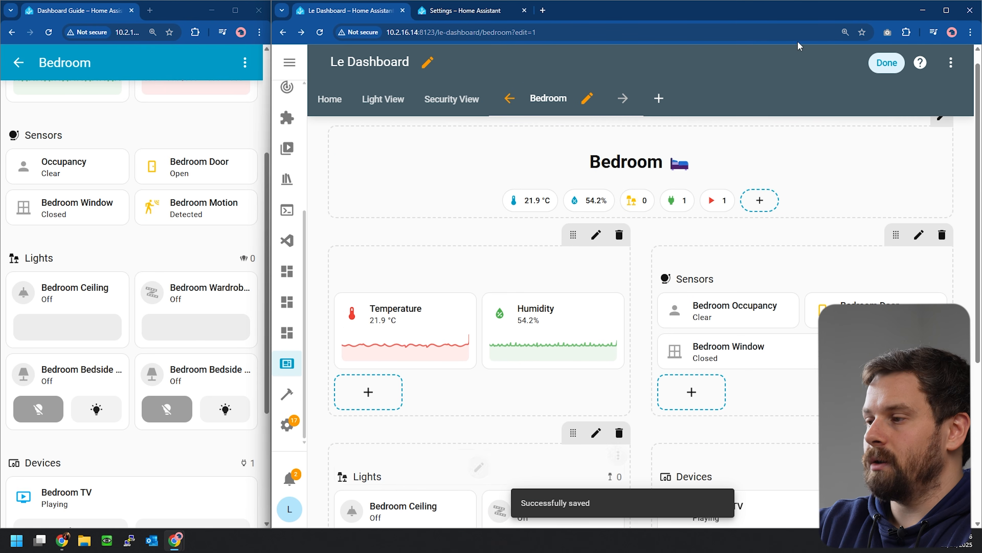
Step: Finish editing the Bedroom view and enlarge the Le Dashboard window to fill the screen
{"action": "left_click", "coordinate": [887, 63]}
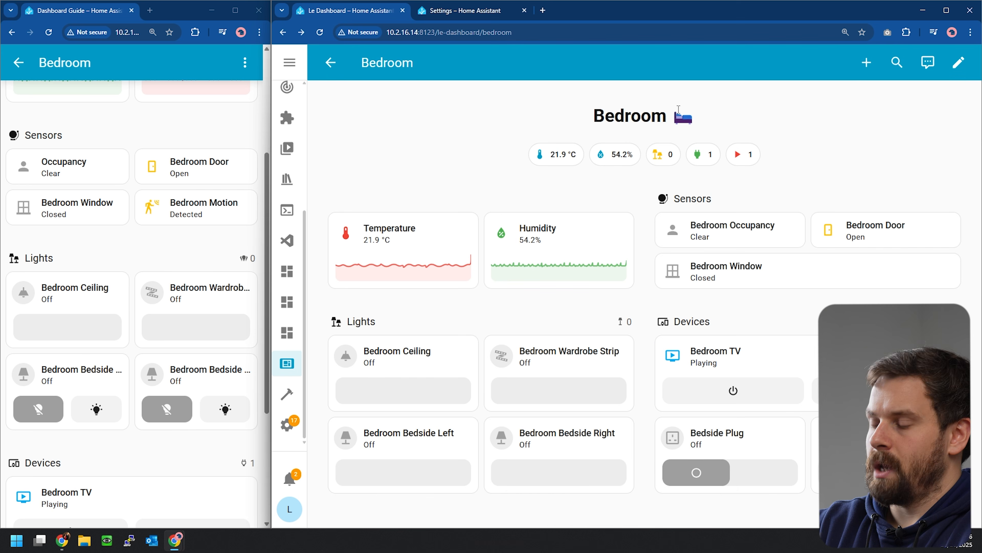
{"action": "left_click", "coordinate": [947, 11]}
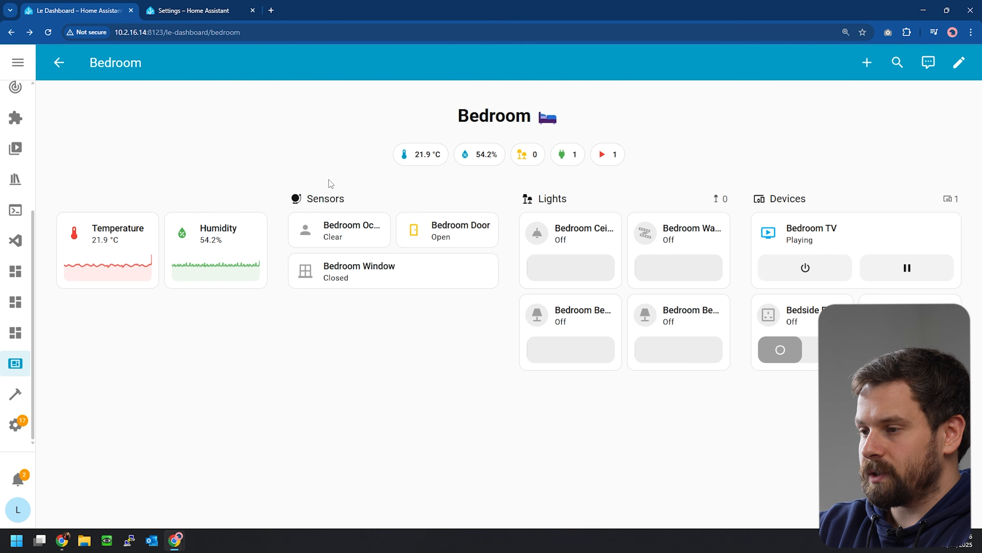
Step: Test the Home view's light and security shortcuts by opening each linked view and returning to Home
{"action": "left_click", "coordinate": [67, 64]}
{"action": "left_click", "coordinate": [379, 250]}
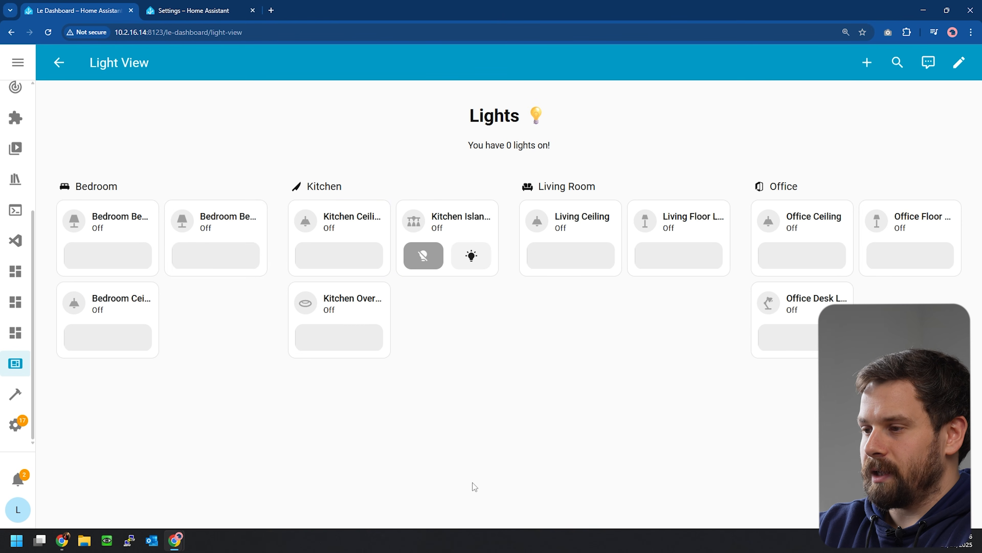
{"action": "left_click", "coordinate": [58, 62]}
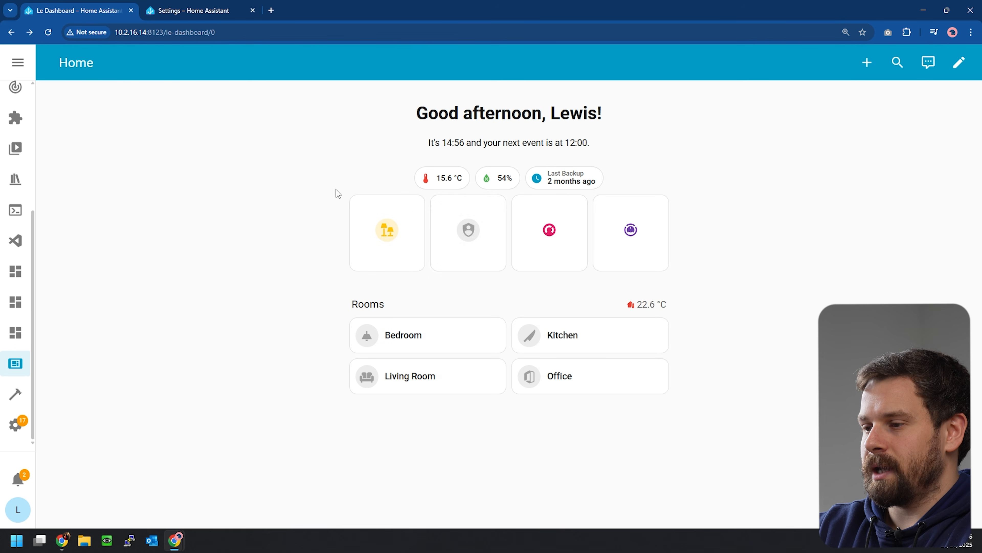
{"action": "left_click", "coordinate": [482, 264]}
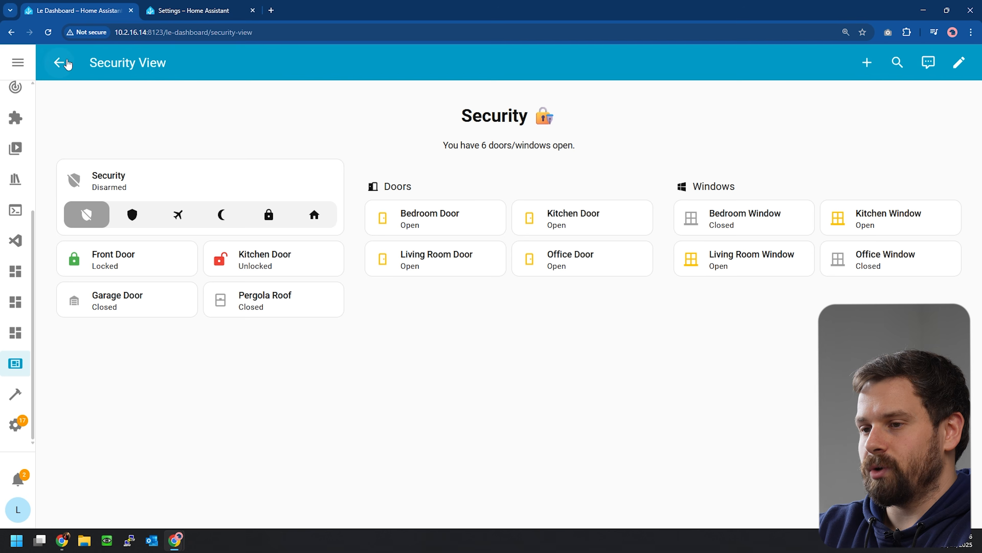
{"action": "left_click", "coordinate": [59, 62]}
Step: Check the Home view's Ecobee thermostat shortcut and Bedroom room link, returning to Home after each
{"action": "left_click", "coordinate": [548, 256]}
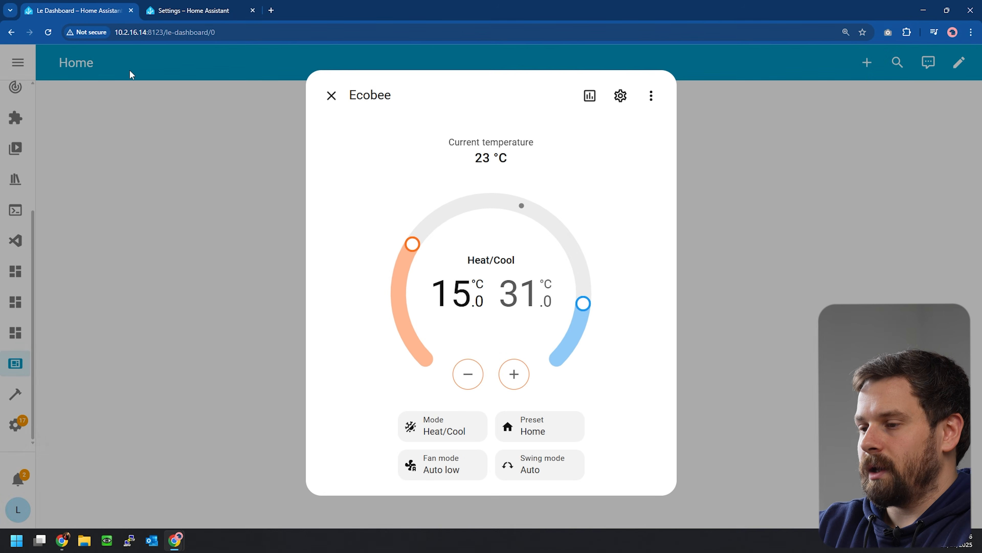
{"action": "left_click", "coordinate": [79, 64]}
{"action": "left_click", "coordinate": [501, 330]}
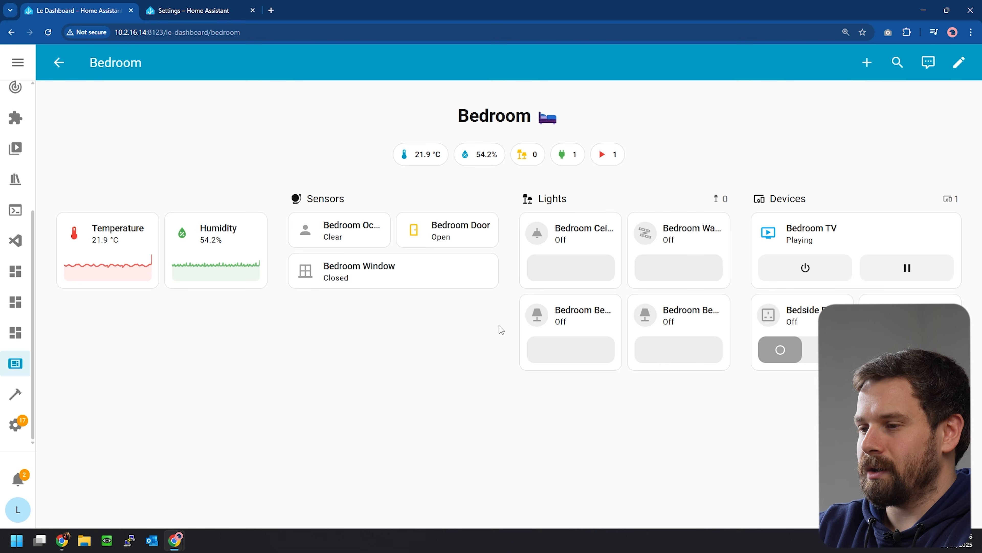
{"action": "key", "text": "alt+Left"}
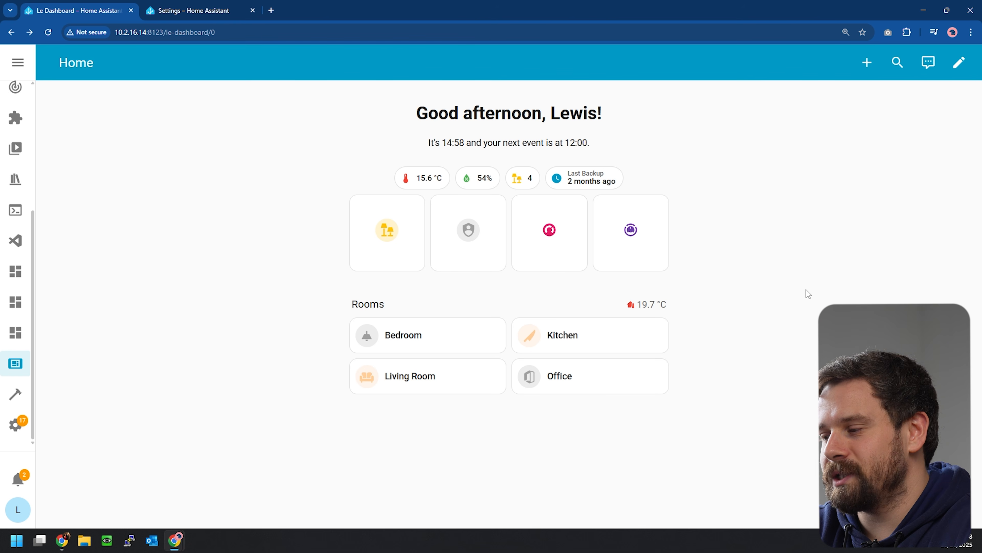